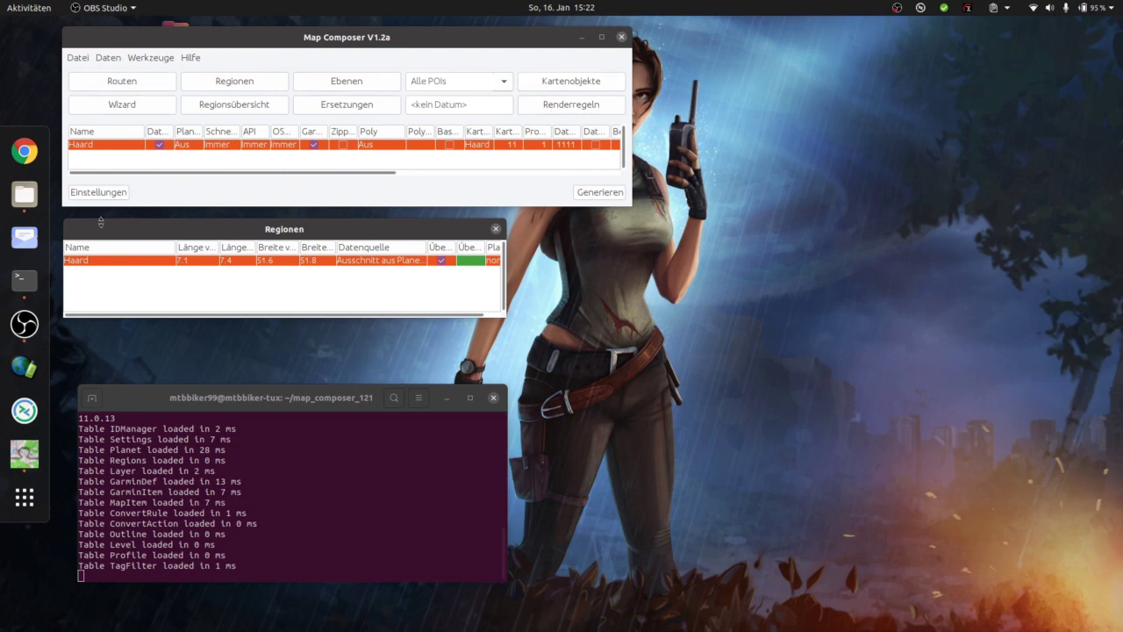
- Enable Automatisches Update in the settings and choose ViewFinderPanoramas - limited commercial as the elevation data source
{"action": "left_click", "coordinate": [121, 194]}
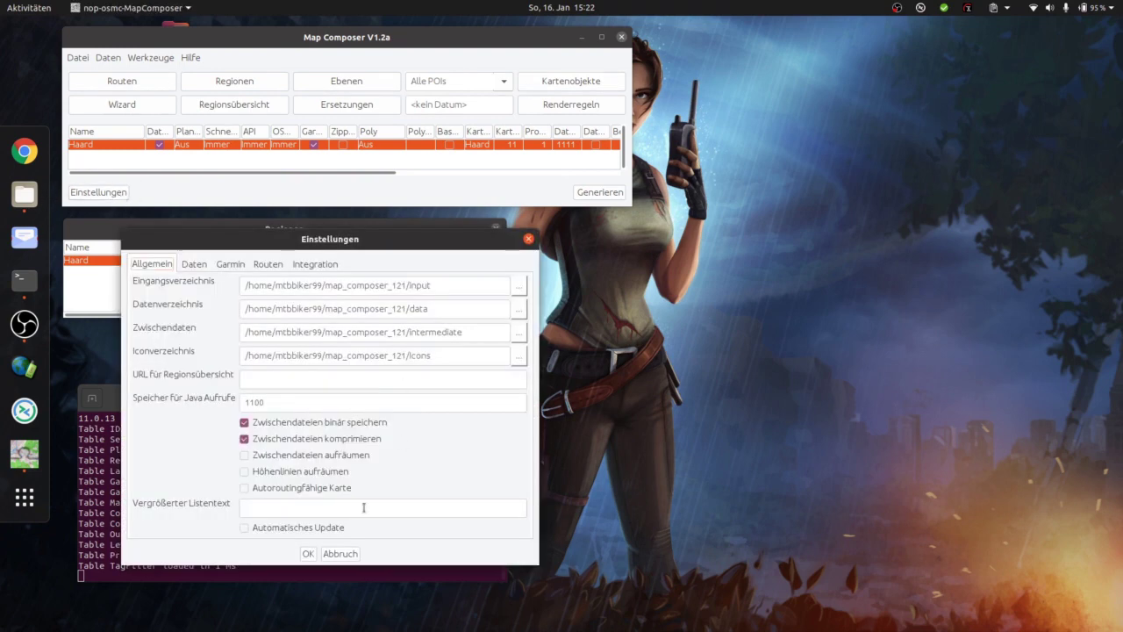
{"action": "left_click", "coordinate": [245, 529]}
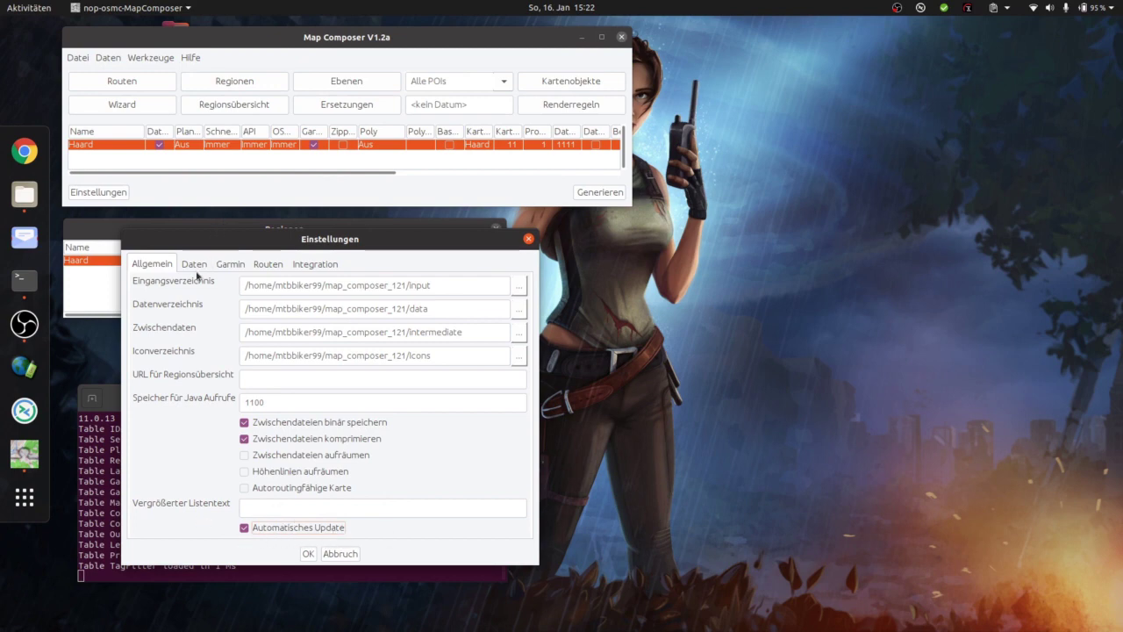
{"action": "left_click", "coordinate": [196, 267]}
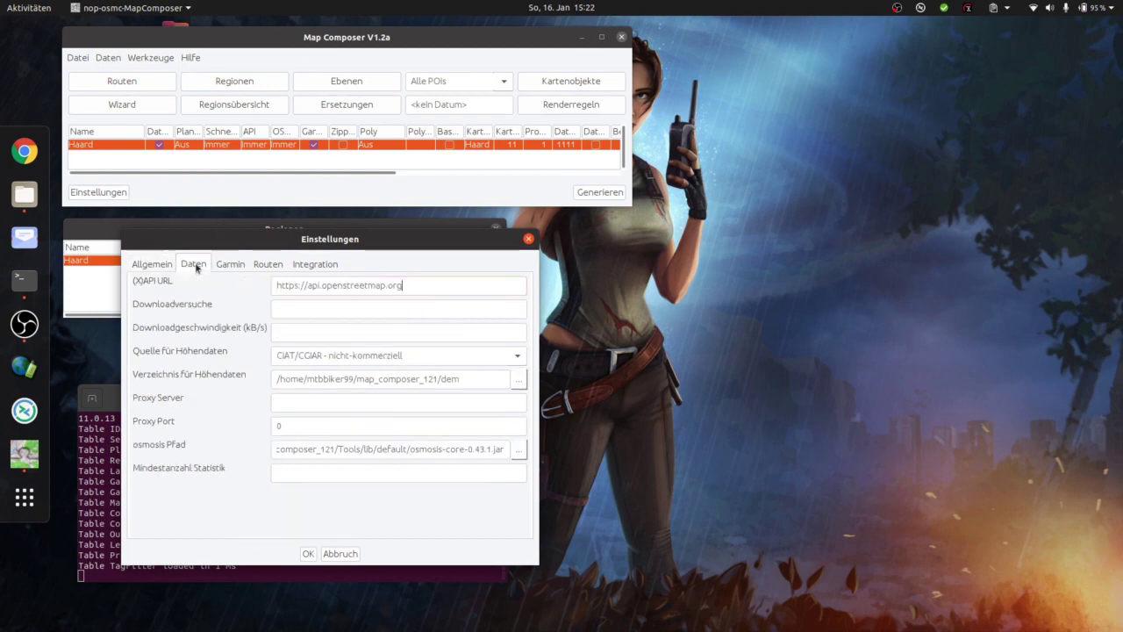
{"action": "left_click", "coordinate": [508, 358]}
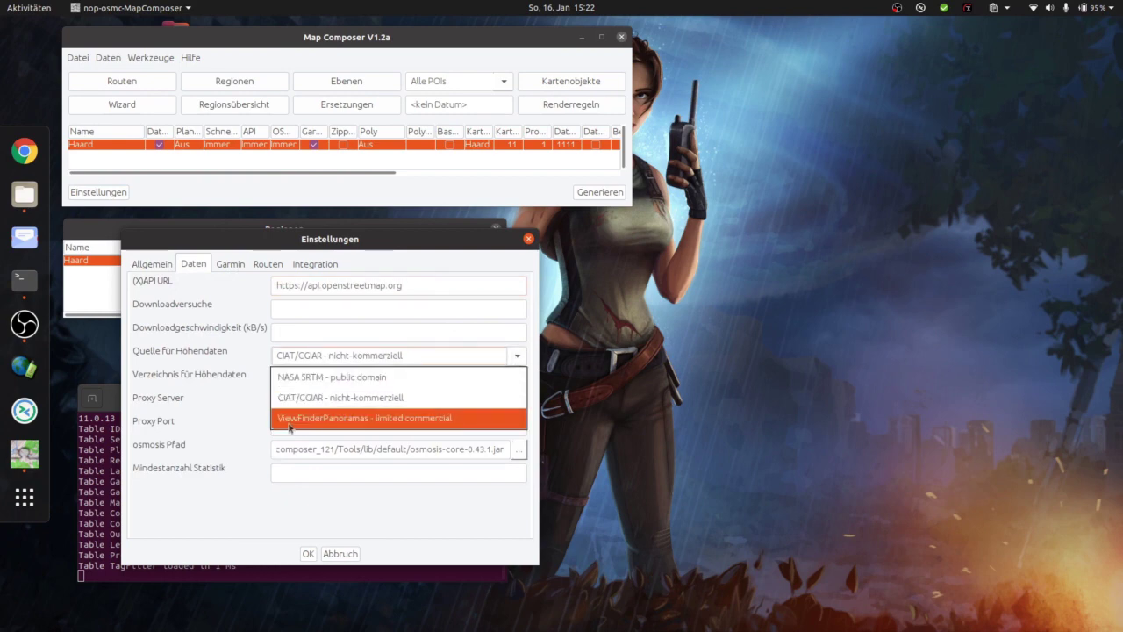
{"action": "left_click", "coordinate": [308, 554]}
- Extend the route types in the settings to foot|hiking|bicycle, enable Gültige Routen automatisch zeigen, and confirm
{"action": "left_click", "coordinate": [230, 263]}
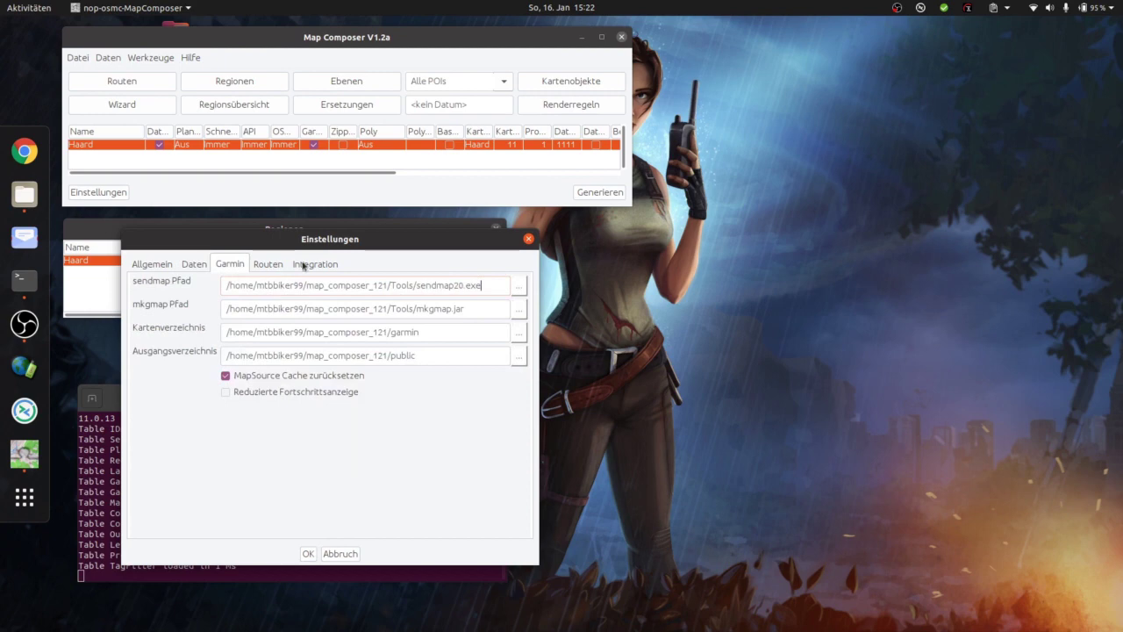
{"action": "left_click", "coordinate": [303, 265]}
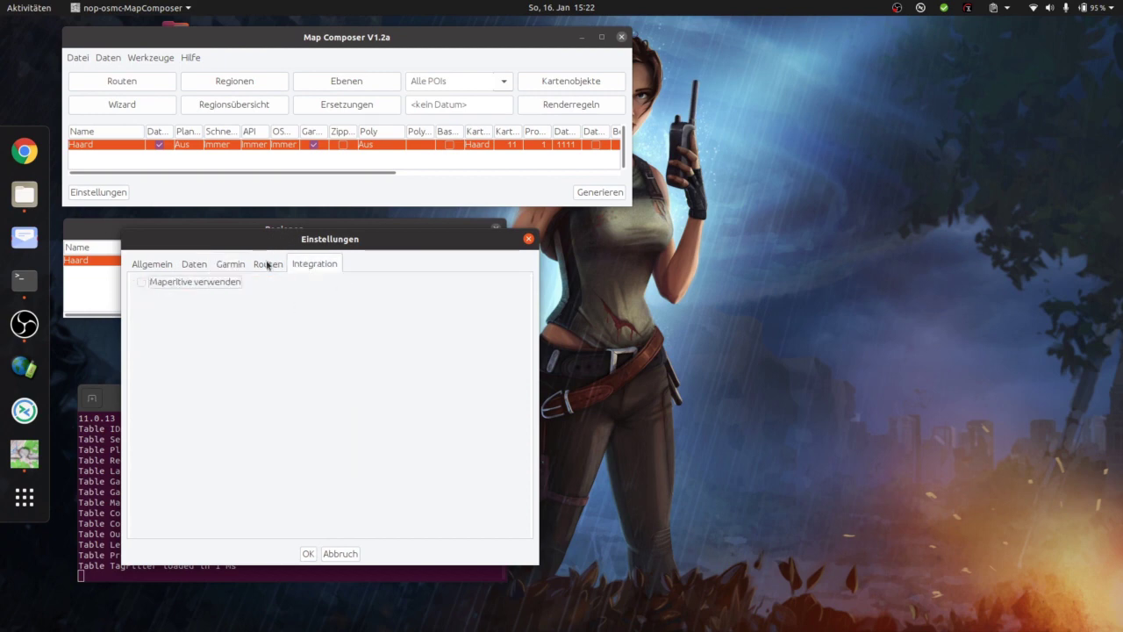
{"action": "left_click", "coordinate": [267, 265]}
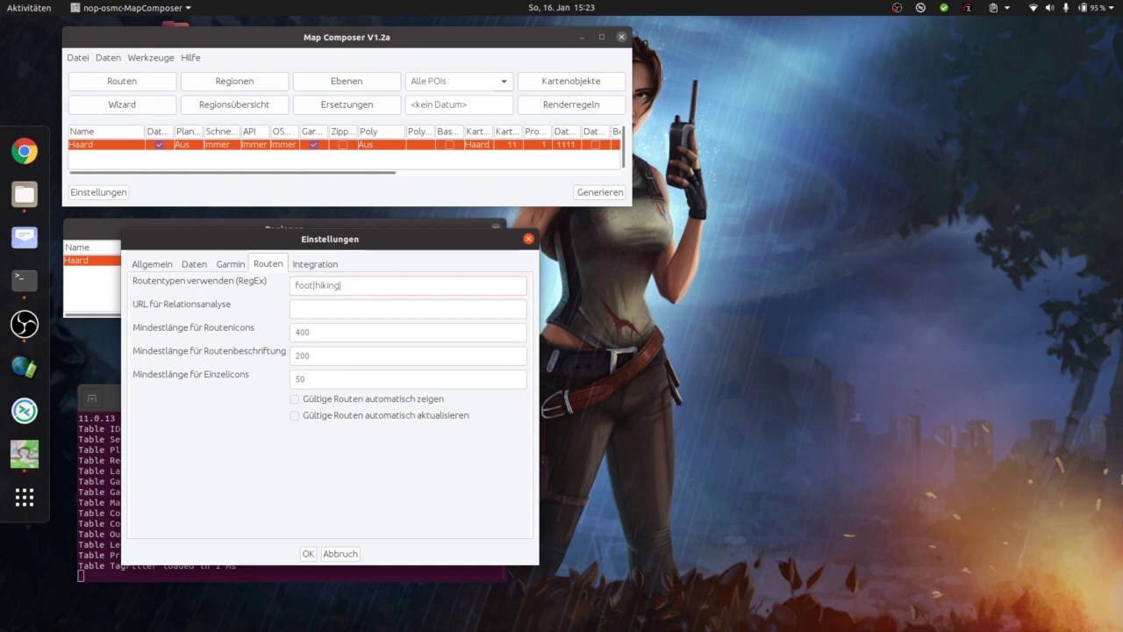
{"action": "type", "text": "bicycle"}
{"action": "left_click", "coordinate": [295, 401]}
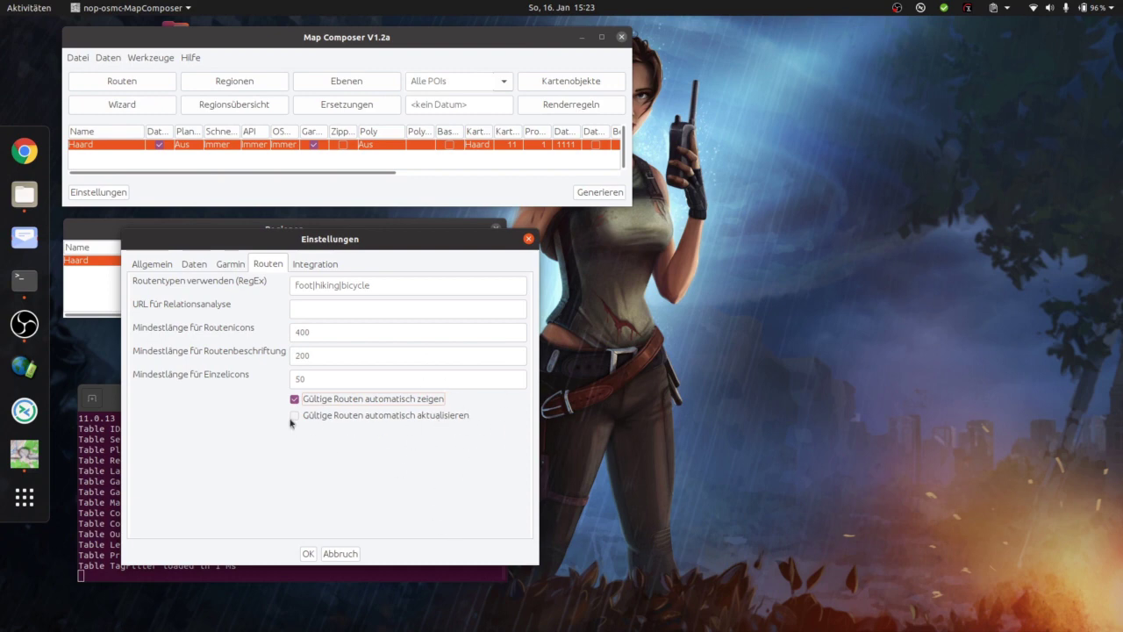
{"action": "left_click", "coordinate": [307, 554]}
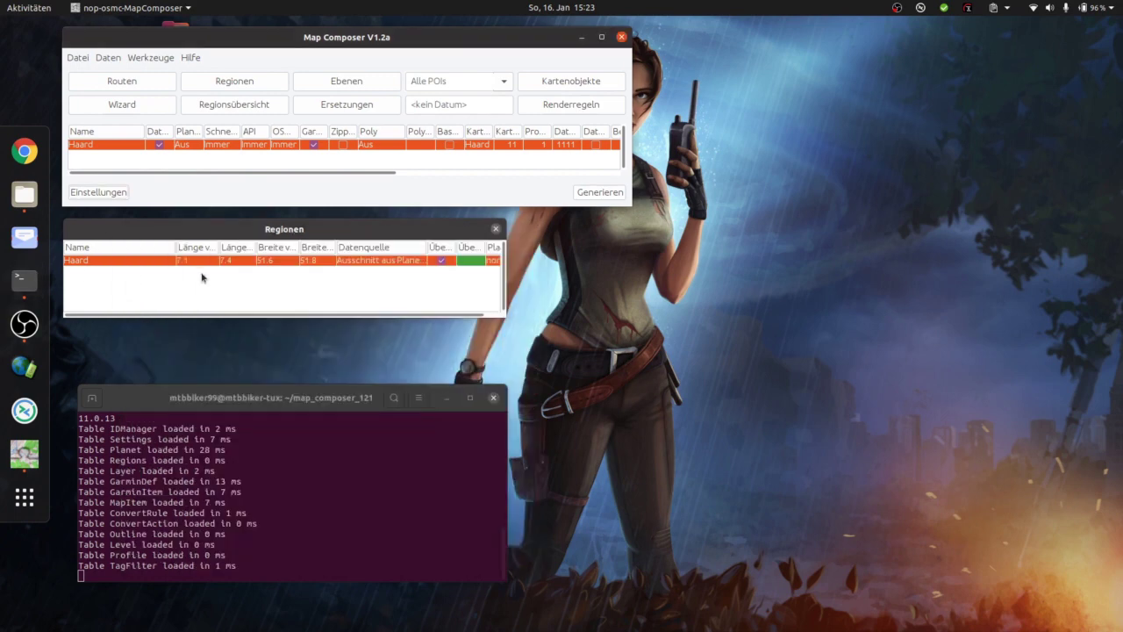
- Set Planetfiles holen to Bei Bedarf for the Haard map entry and save the entry
{"action": "double_click", "coordinate": [204, 146]}
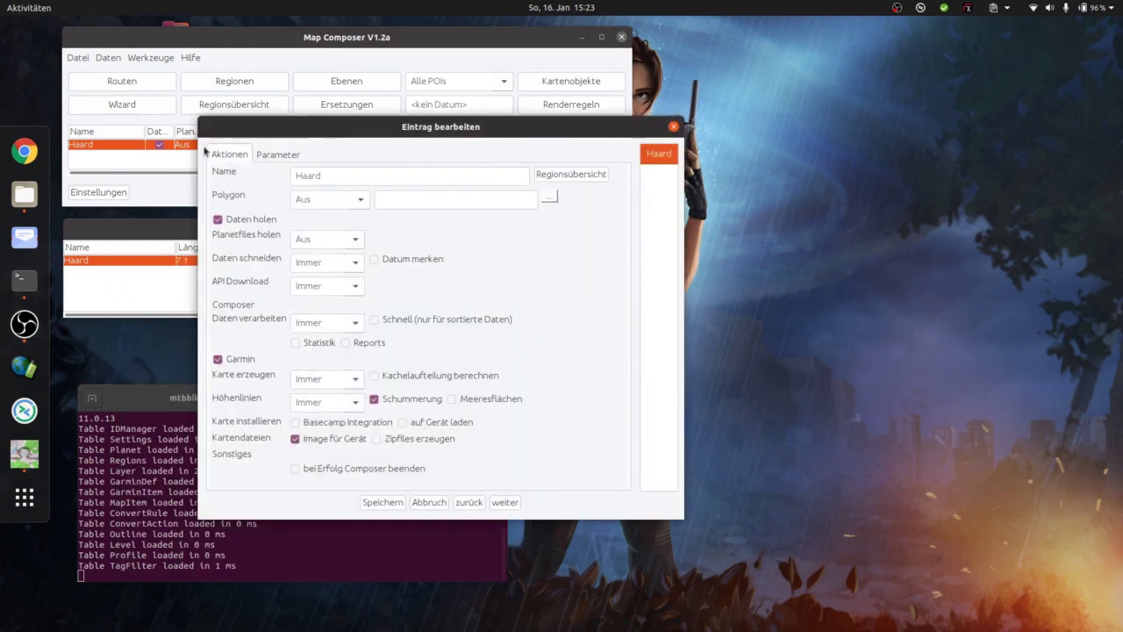
{"action": "left_click", "coordinate": [355, 240]}
{"action": "left_click", "coordinate": [342, 281]}
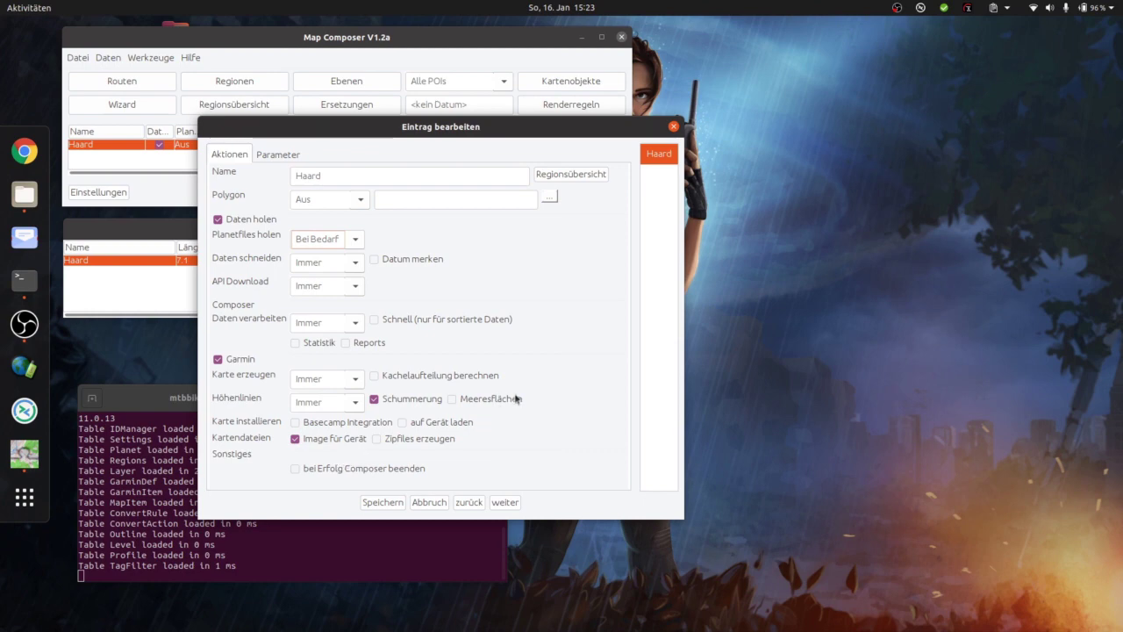
{"action": "left_click", "coordinate": [279, 155]}
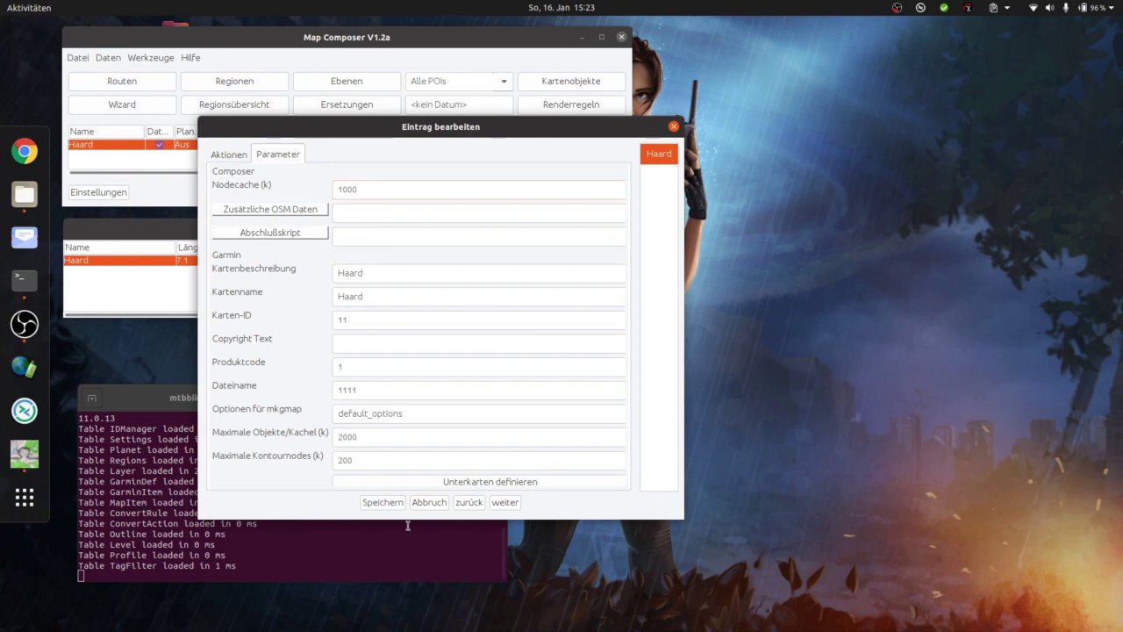
{"action": "left_click", "coordinate": [230, 155]}
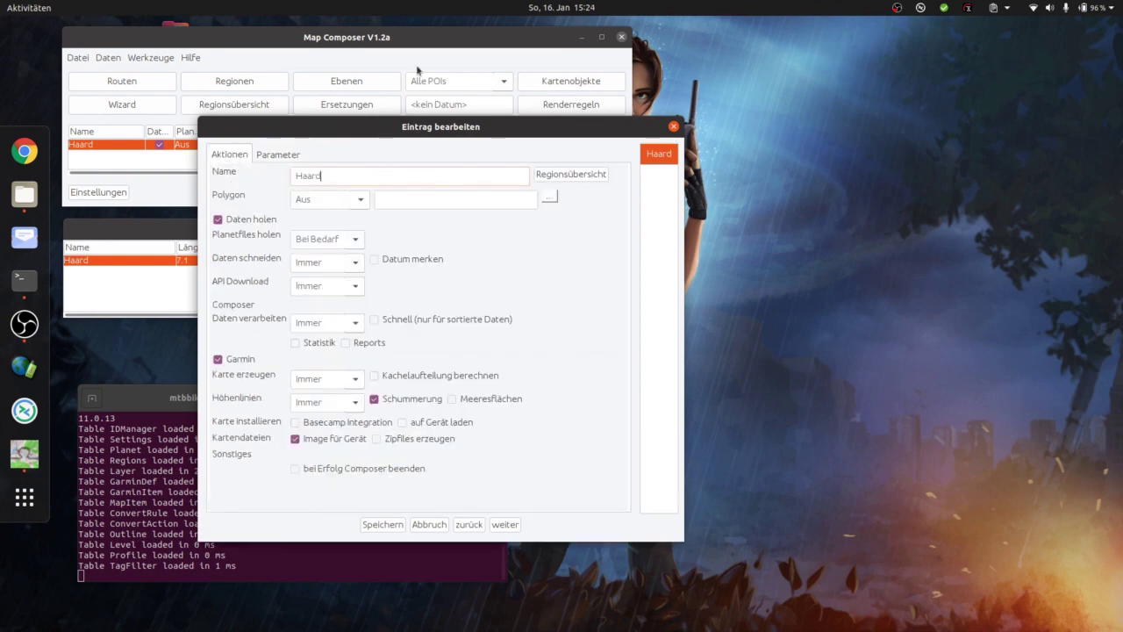
{"action": "left_click", "coordinate": [380, 525]}
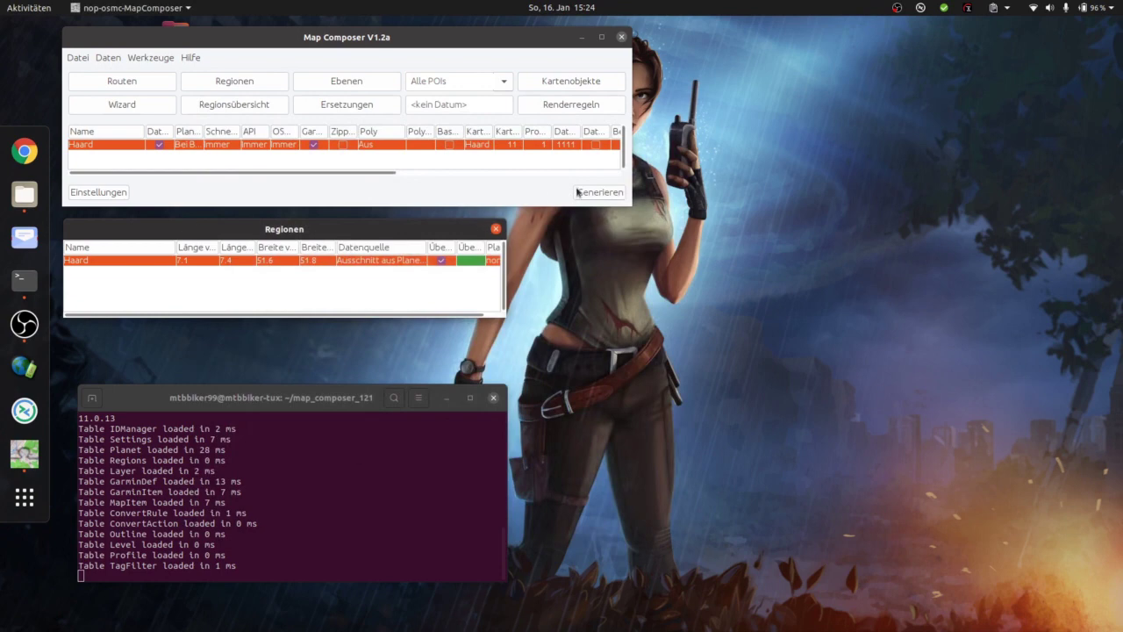
- Look at the routes list before generating the map and close it again
{"action": "left_click", "coordinate": [138, 82]}
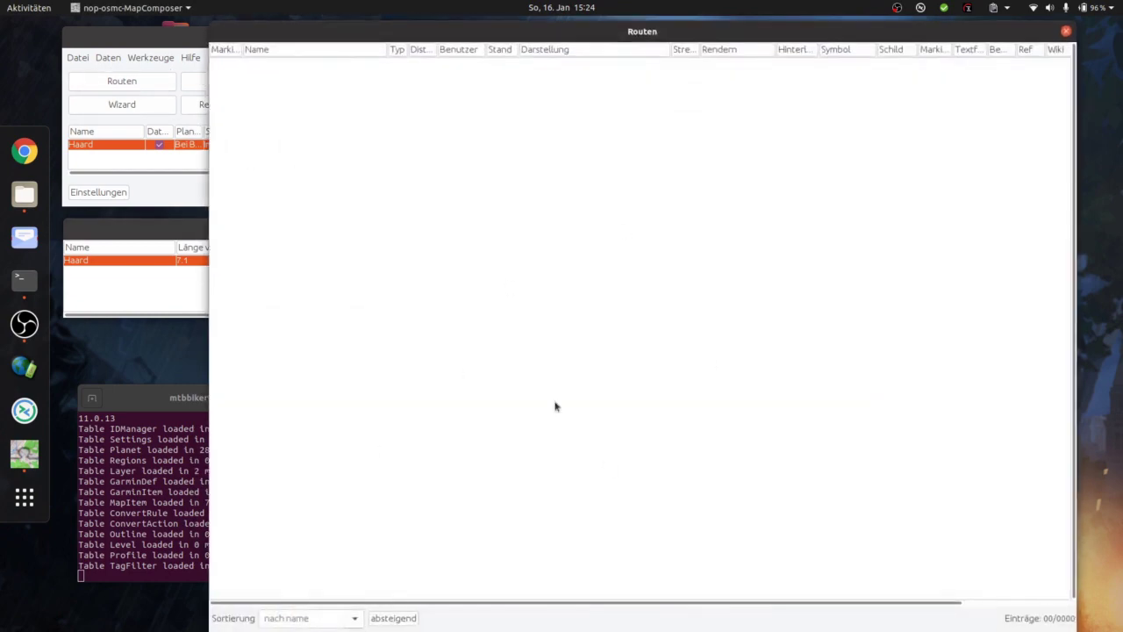
{"action": "left_click", "coordinate": [1066, 32]}
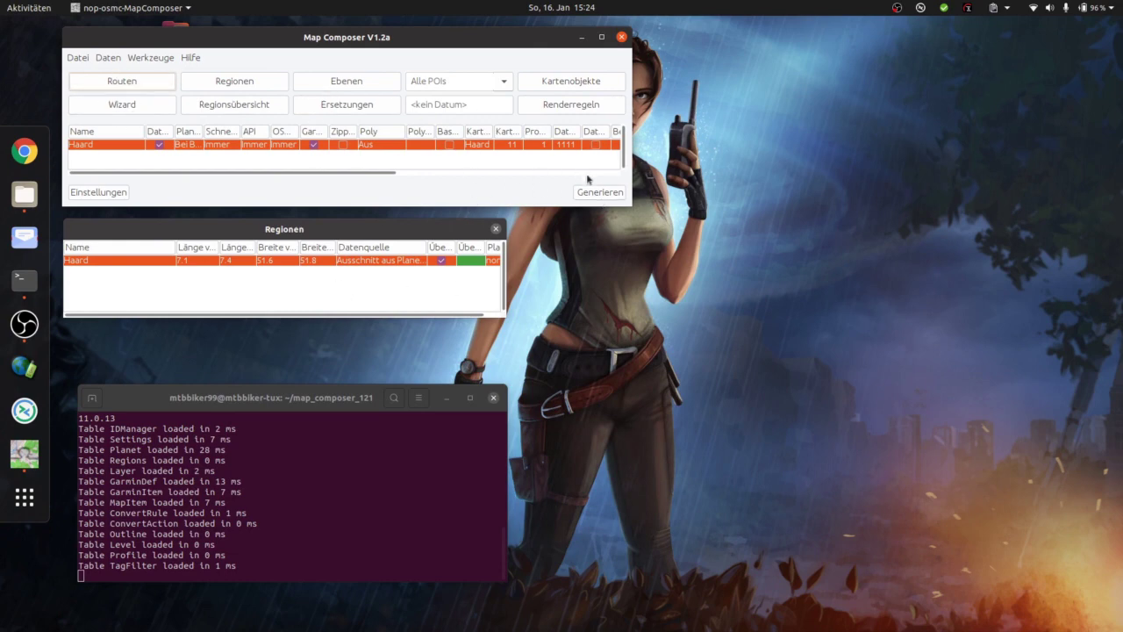
- Open the log window beside the main window and generate the Haard map
{"action": "left_click", "coordinate": [78, 58]}
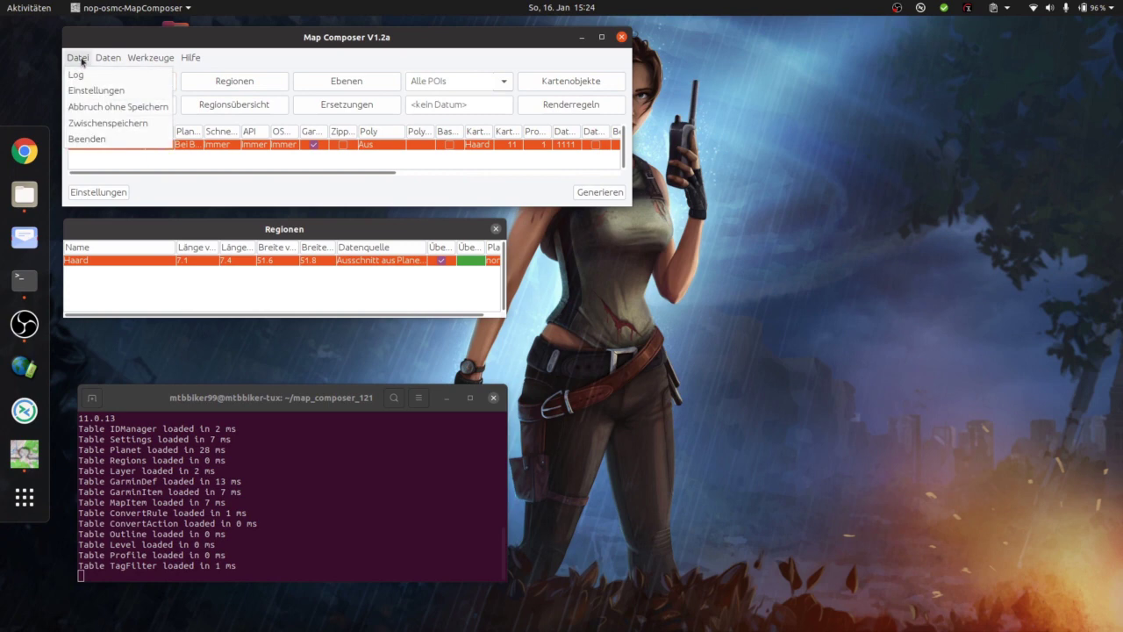
{"action": "left_click", "coordinate": [78, 76]}
{"action": "left_click_drag", "start_coordinate": [253, 236], "coordinate": [928, 43]}
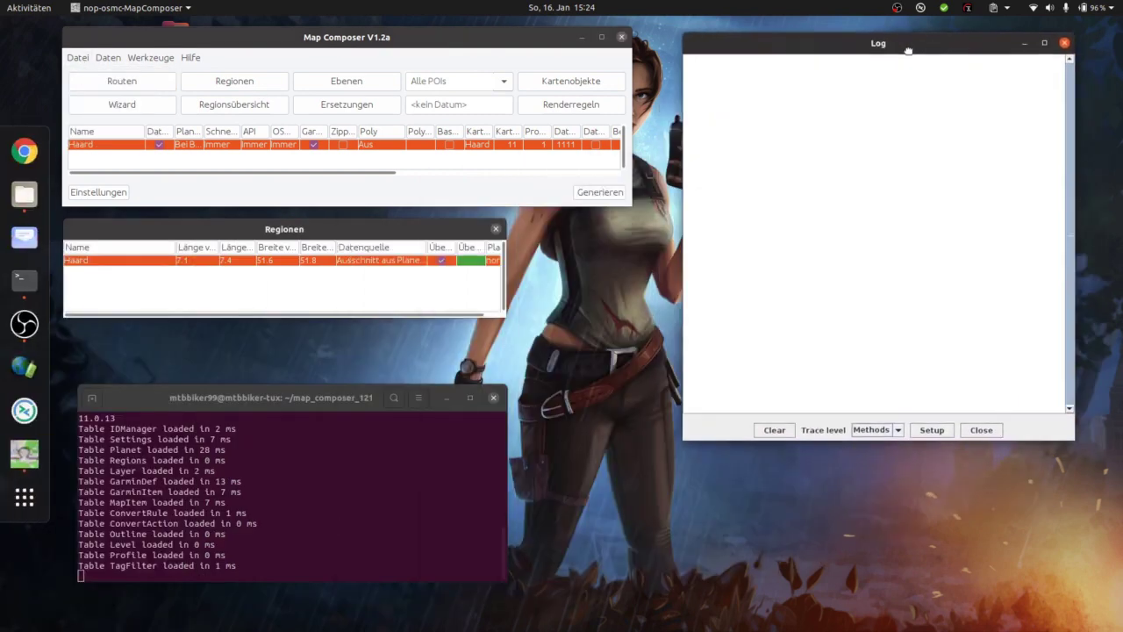
{"action": "left_click", "coordinate": [602, 193]}
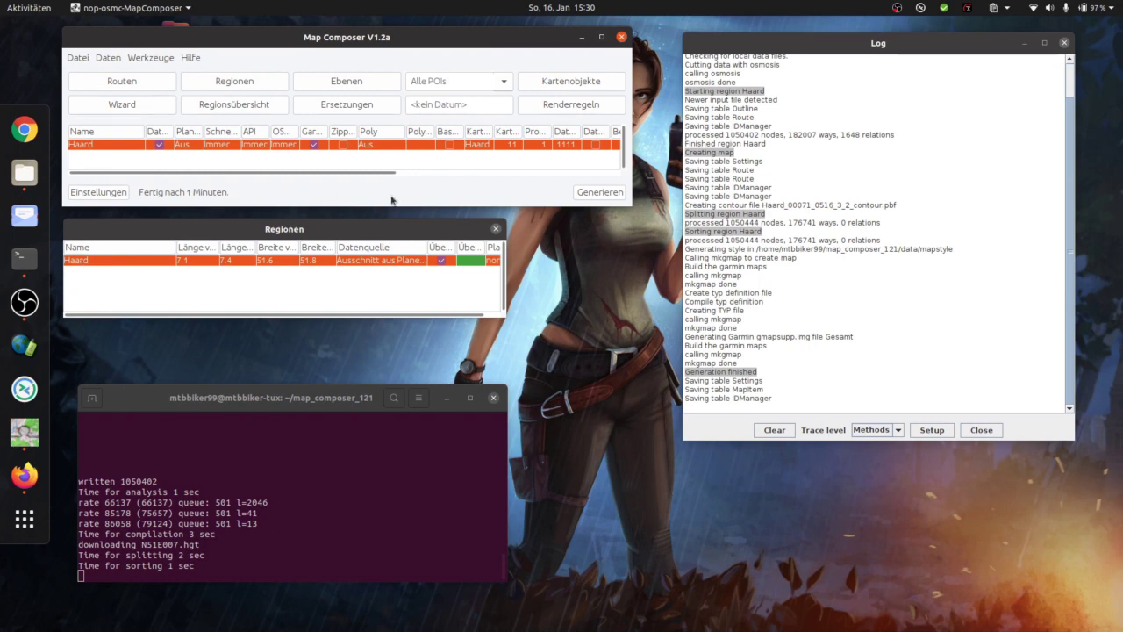
- Browse the routes list of the generated map and widen its Stand and Typ columns
{"action": "left_click", "coordinate": [120, 83]}
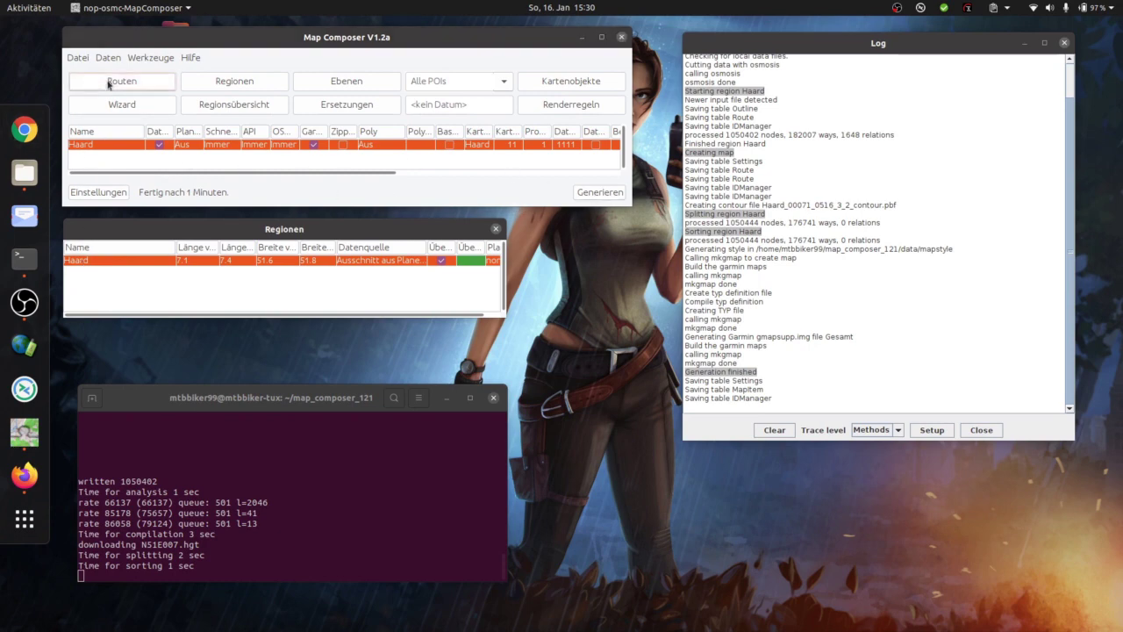
{"action": "scroll", "coordinate": [485, 433], "scroll_direction": "down", "scroll_amount": 20}
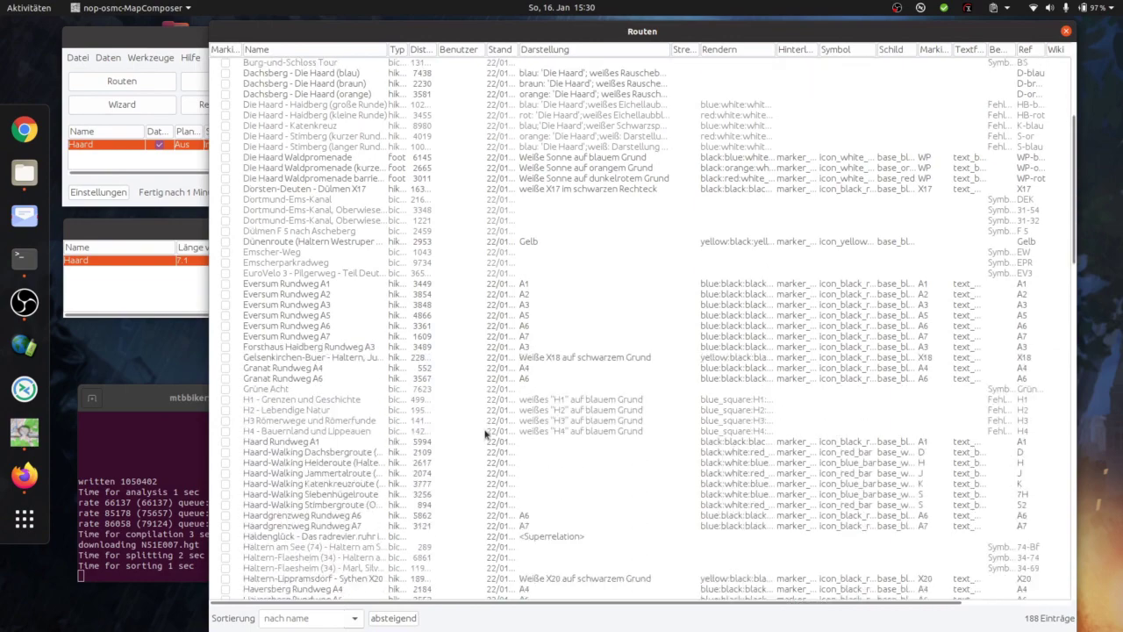
{"action": "scroll", "coordinate": [484, 434], "scroll_direction": "down", "scroll_amount": 6}
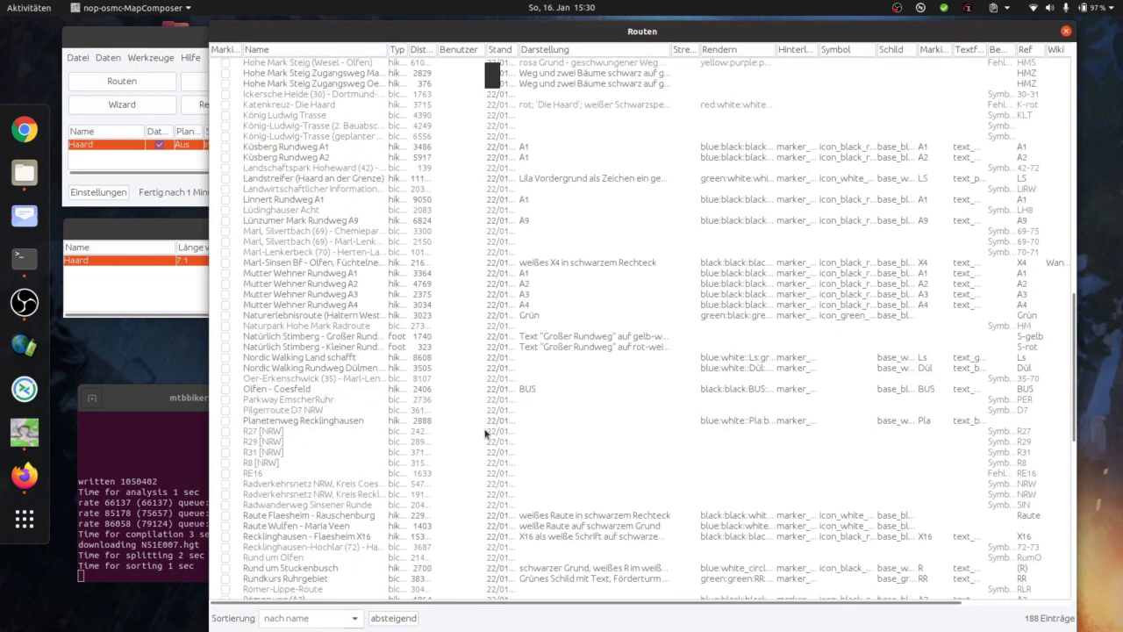
{"action": "scroll", "coordinate": [485, 434], "scroll_direction": "up", "scroll_amount": 16}
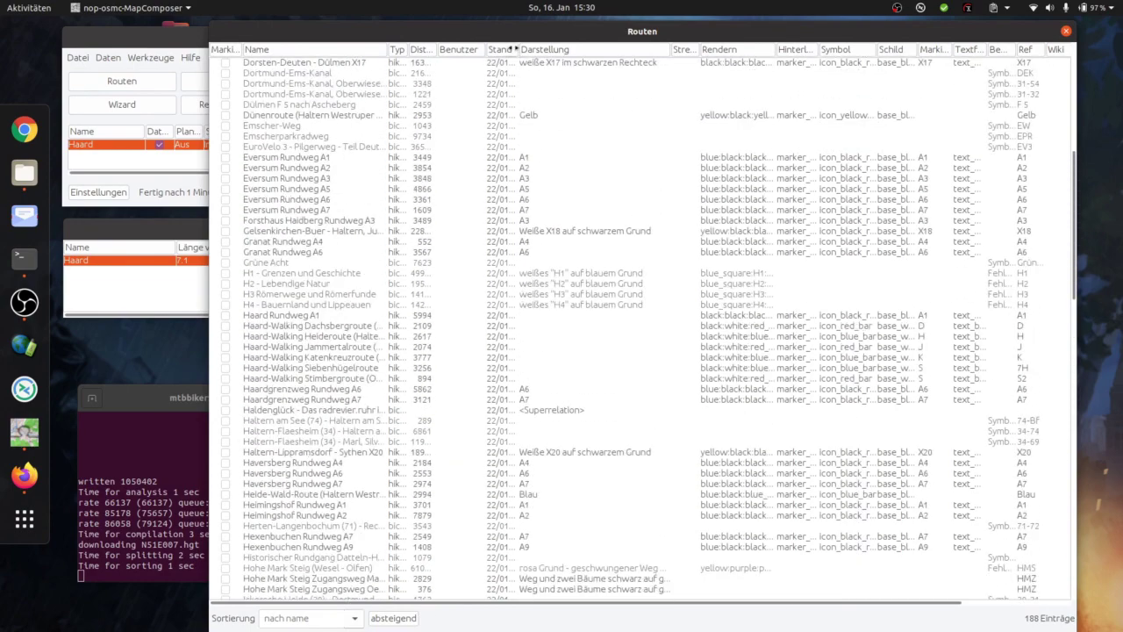
{"action": "left_click_drag", "start_coordinate": [516, 49], "coordinate": [544, 49]}
{"action": "left_click_drag", "start_coordinate": [409, 50], "coordinate": [435, 50]}
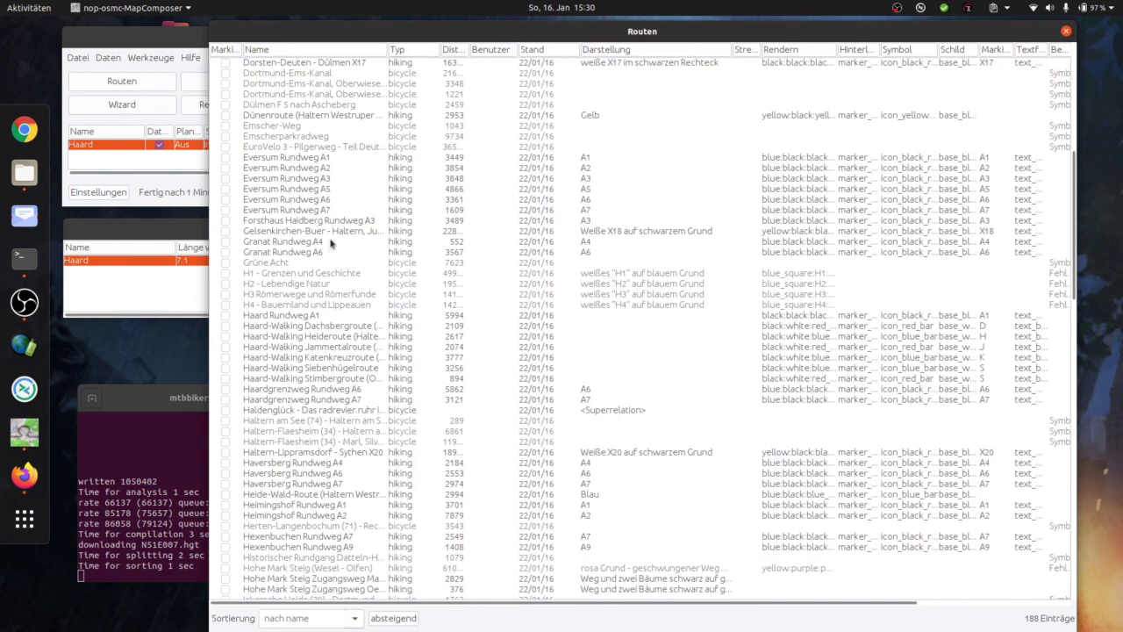
- Check the route type and automatic route display options in the settings and close them without changes
{"action": "left_click", "coordinate": [109, 199]}
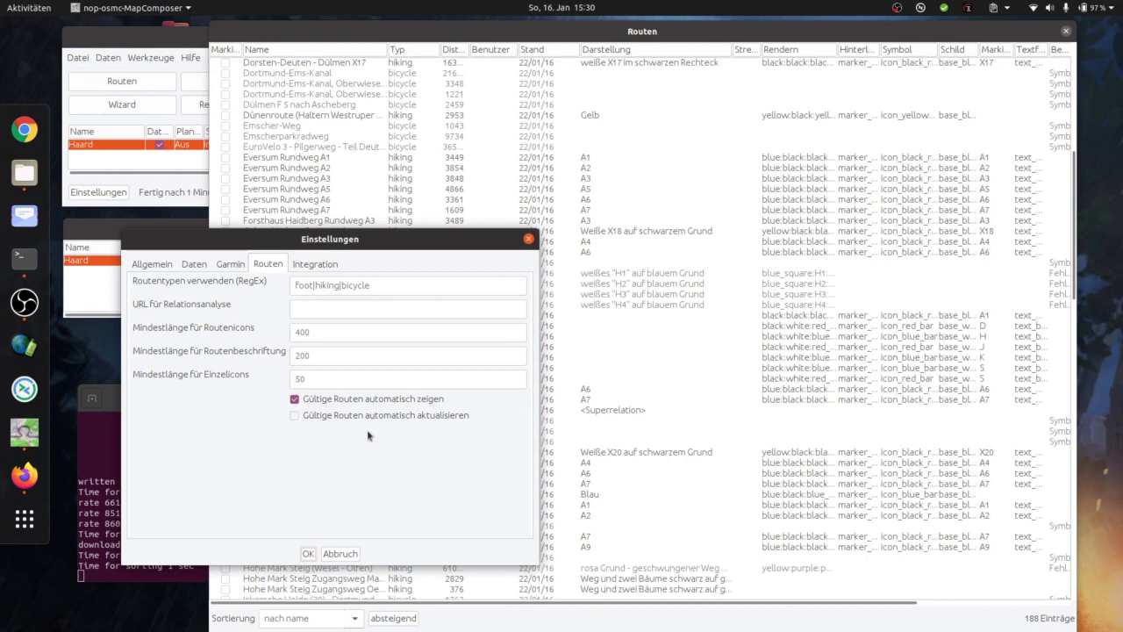
{"action": "left_click", "coordinate": [529, 240]}
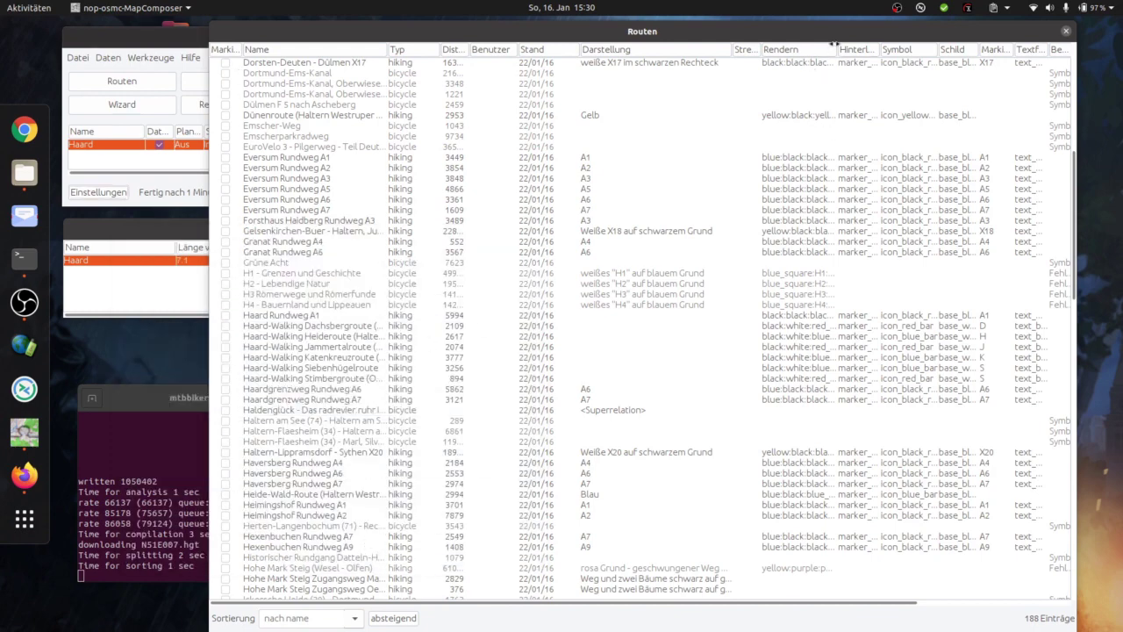
- Widen the Rendern and Textfarbe columns, and enlarge the routes window so more columns fit
{"action": "left_click_drag", "start_coordinate": [833, 48], "coordinate": [890, 49]}
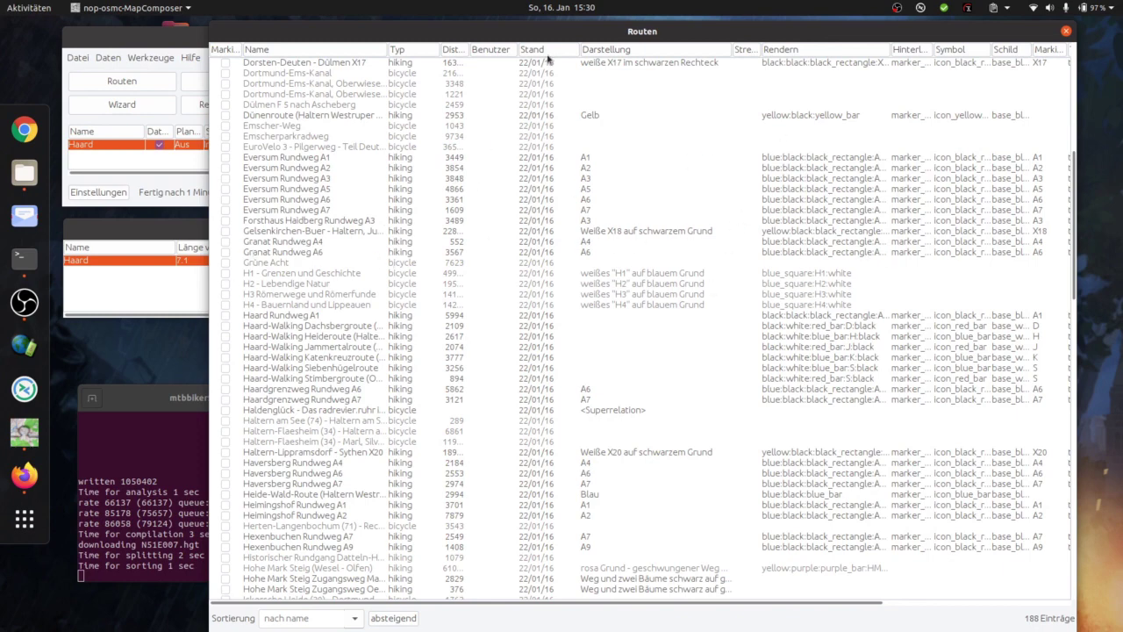
{"action": "left_click_drag", "start_coordinate": [559, 43], "coordinate": [416, 45]}
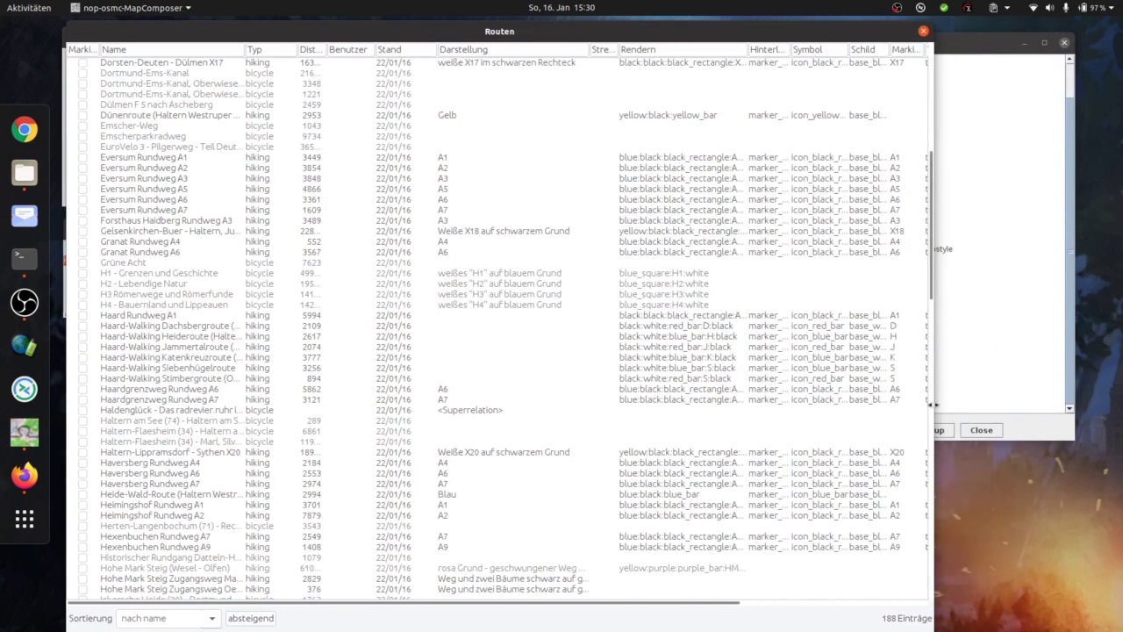
{"action": "left_click_drag", "start_coordinate": [933, 420], "coordinate": [1030, 420]}
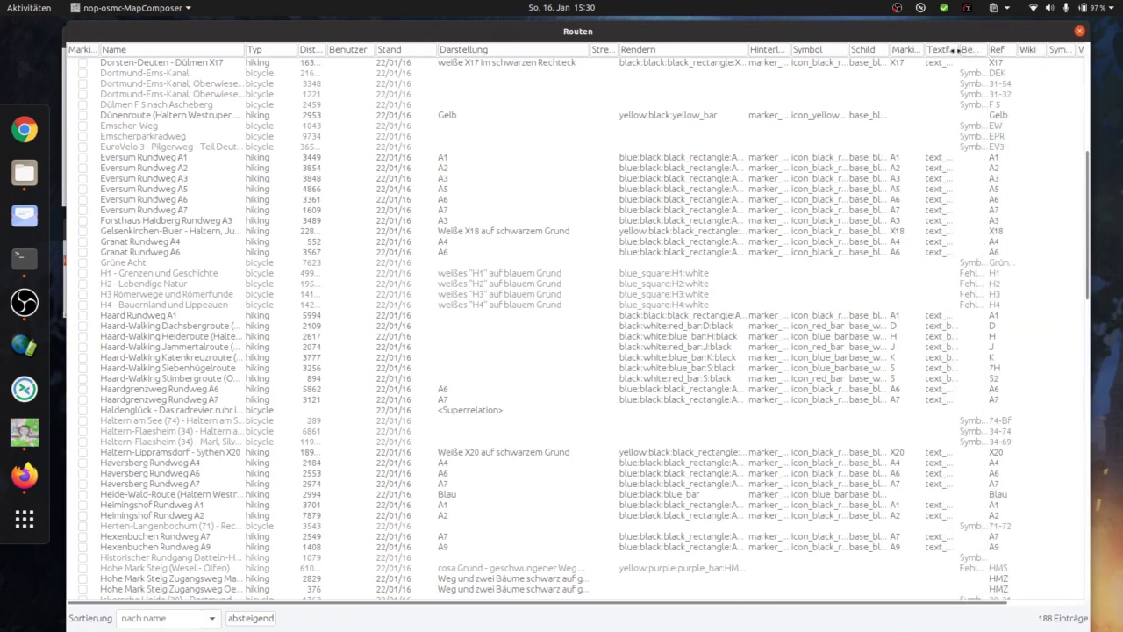
{"action": "left_click_drag", "start_coordinate": [959, 50], "coordinate": [990, 55]}
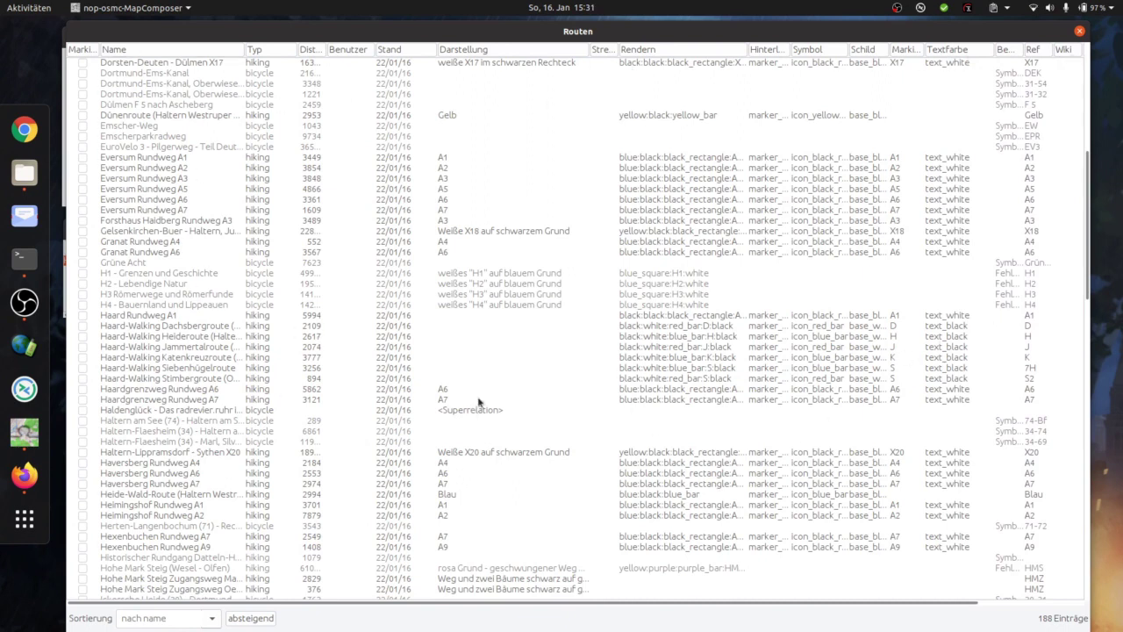
- Show the hidden ID, Netz, Betreiber, Beschreibung and Klassifizierung columns in the routes list, and widen the Betreiber column
{"action": "right_click", "coordinate": [408, 52]}
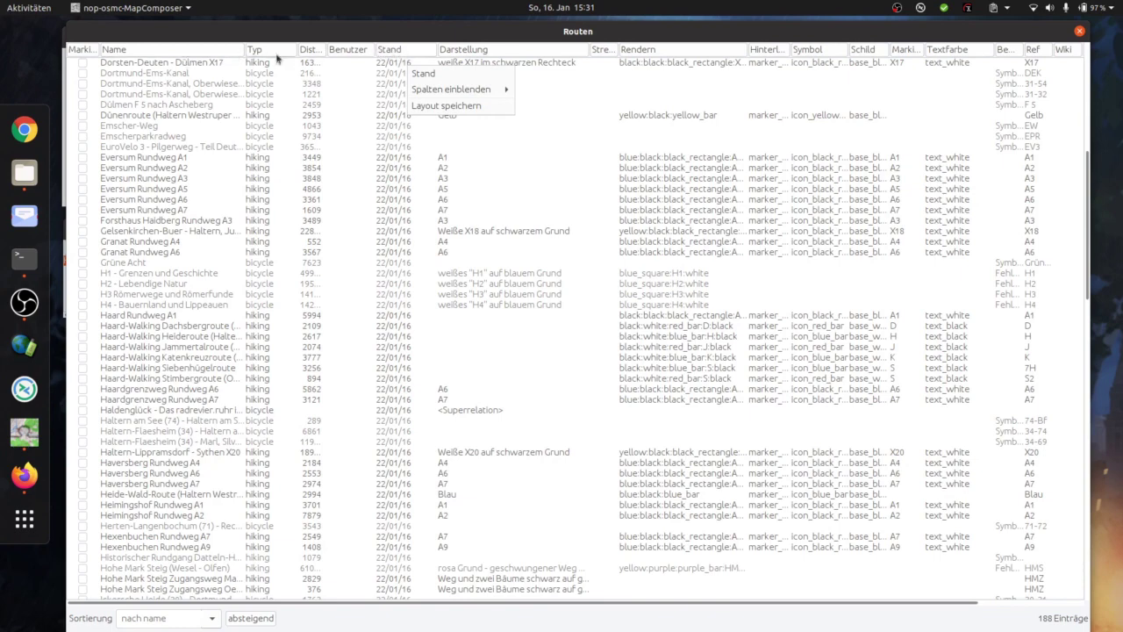
{"action": "mouse_move", "coordinate": [466, 92]}
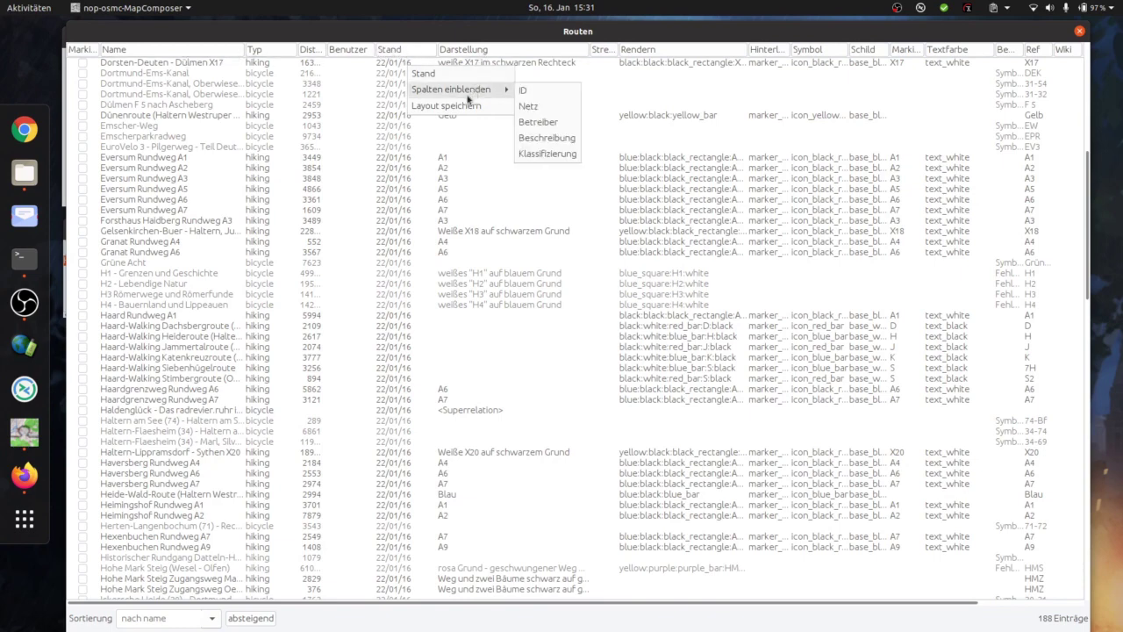
{"action": "left_click", "coordinate": [537, 91]}
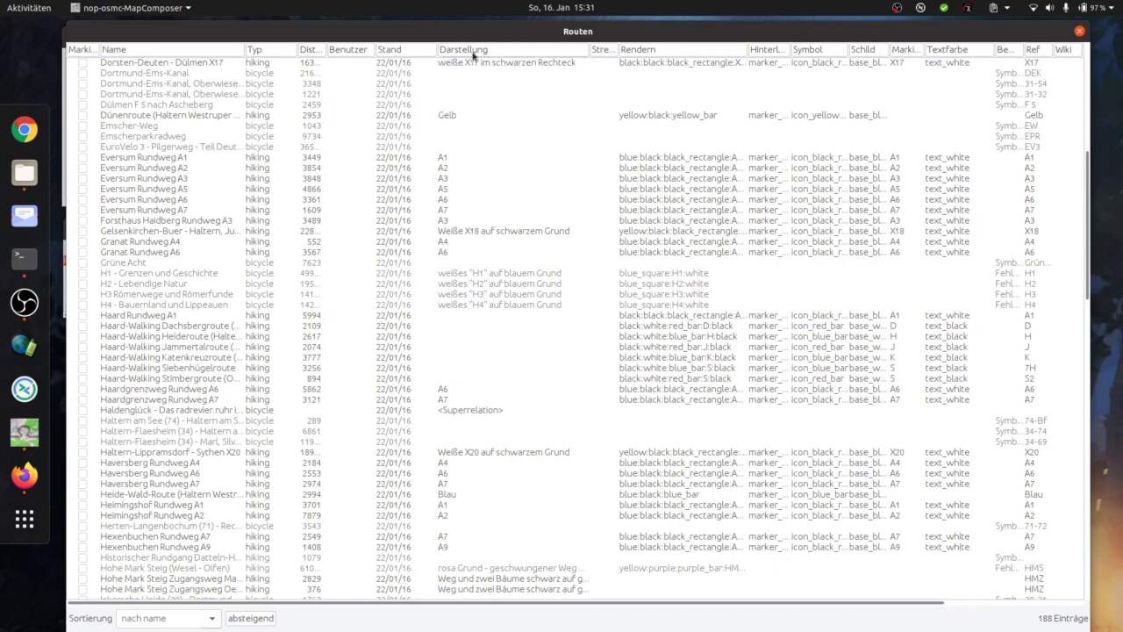
{"action": "right_click", "coordinate": [475, 58]}
{"action": "mouse_move", "coordinate": [502, 93]}
{"action": "left_click", "coordinate": [595, 91]}
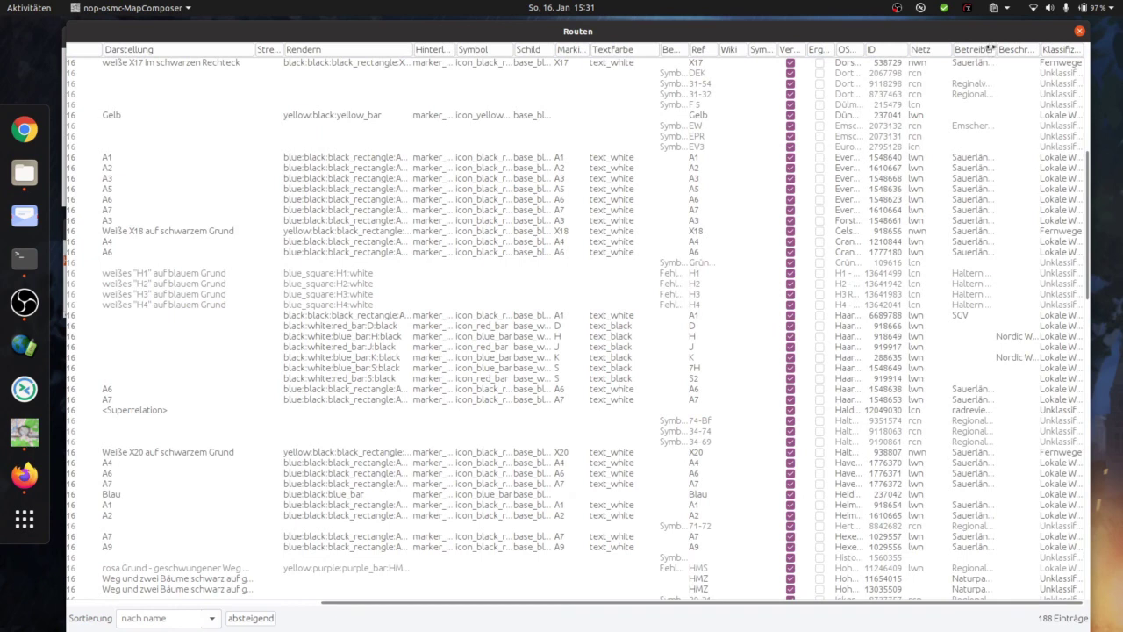
{"action": "left_click_drag", "start_coordinate": [990, 48], "coordinate": [1067, 49]}
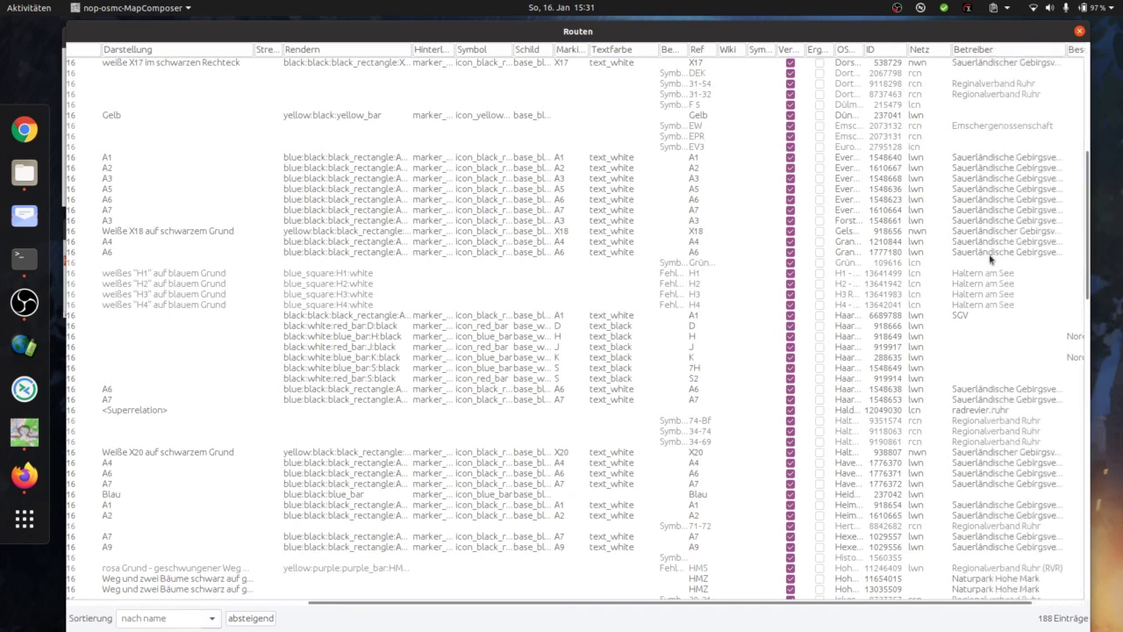
- Browse the operator entries in the routes list and widen the OSM Name column to show the full route names
{"action": "left_click", "coordinate": [984, 452]}
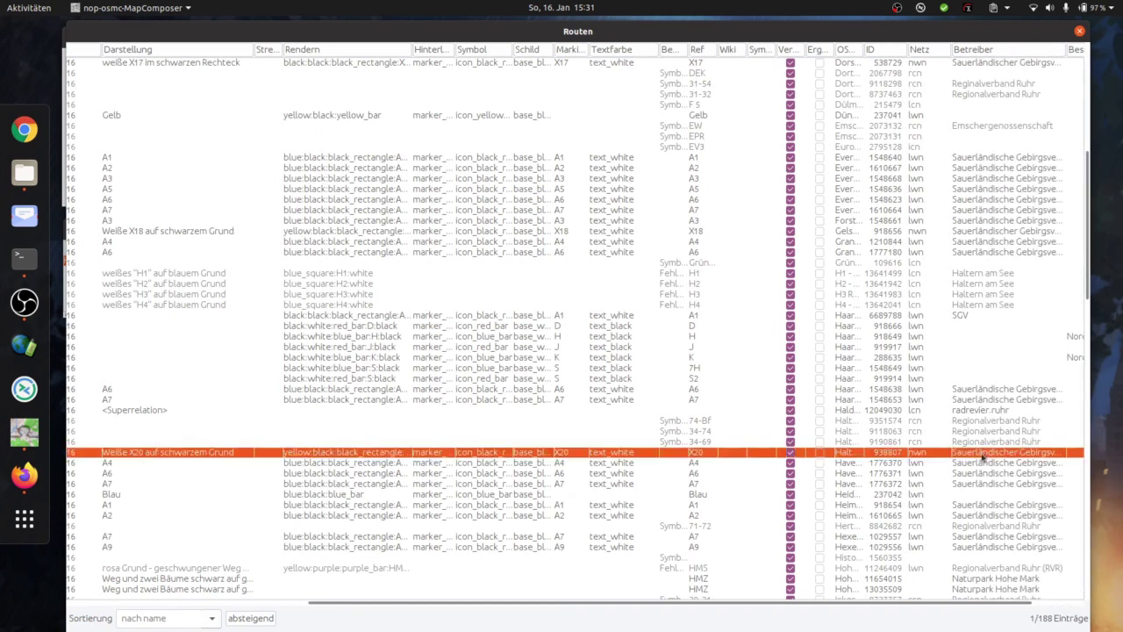
{"action": "left_click", "coordinate": [983, 436]}
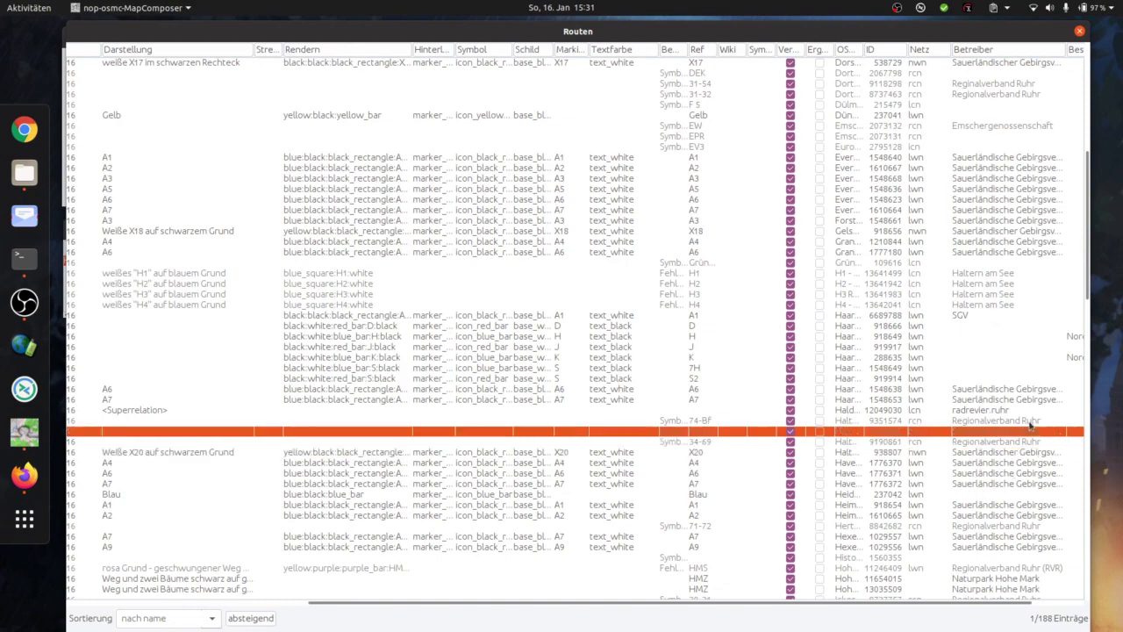
{"action": "scroll", "coordinate": [1012, 429], "scroll_direction": "down", "scroll_amount": 5}
{"action": "scroll", "coordinate": [1015, 420], "scroll_direction": "up", "scroll_amount": 7}
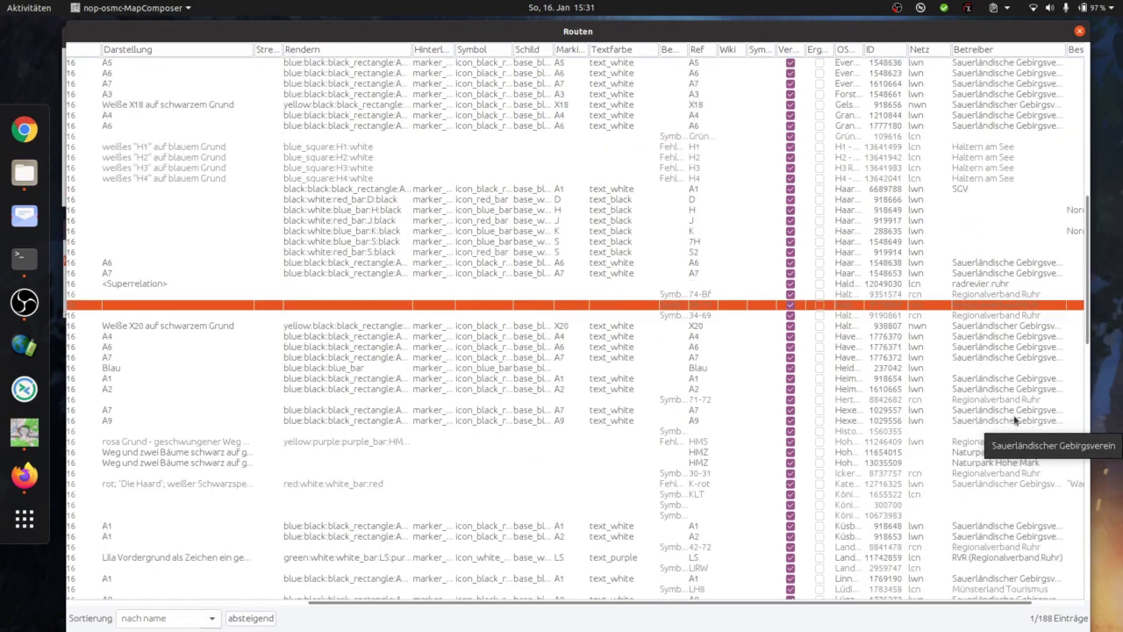
{"action": "scroll", "coordinate": [1016, 421], "scroll_direction": "up", "scroll_amount": 5}
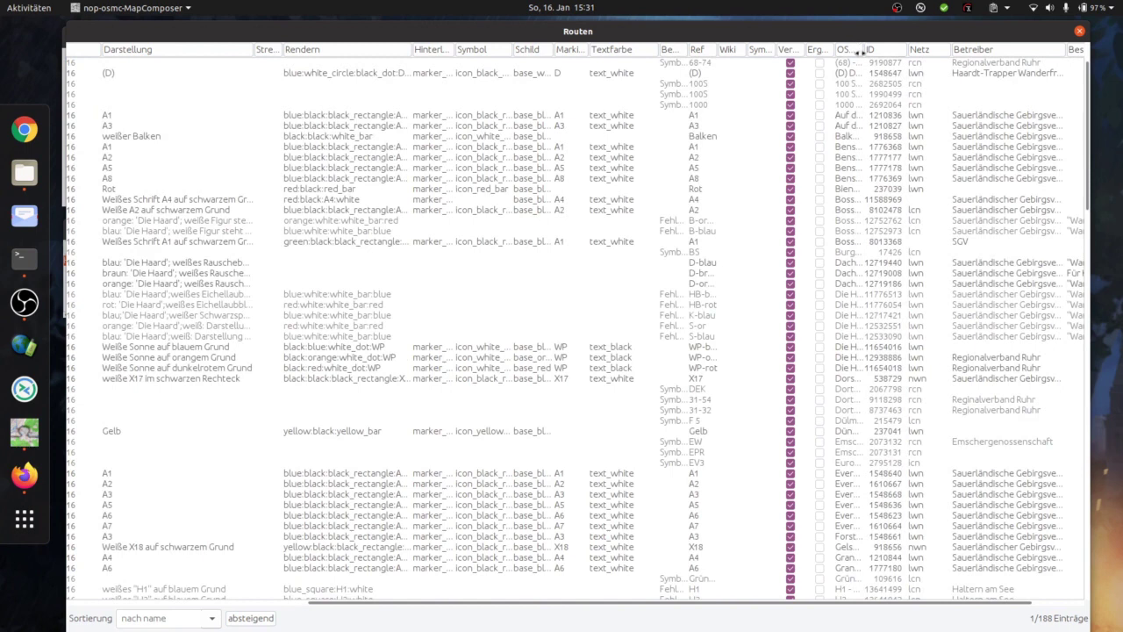
{"action": "left_click_drag", "start_coordinate": [858, 52], "coordinate": [959, 52]}
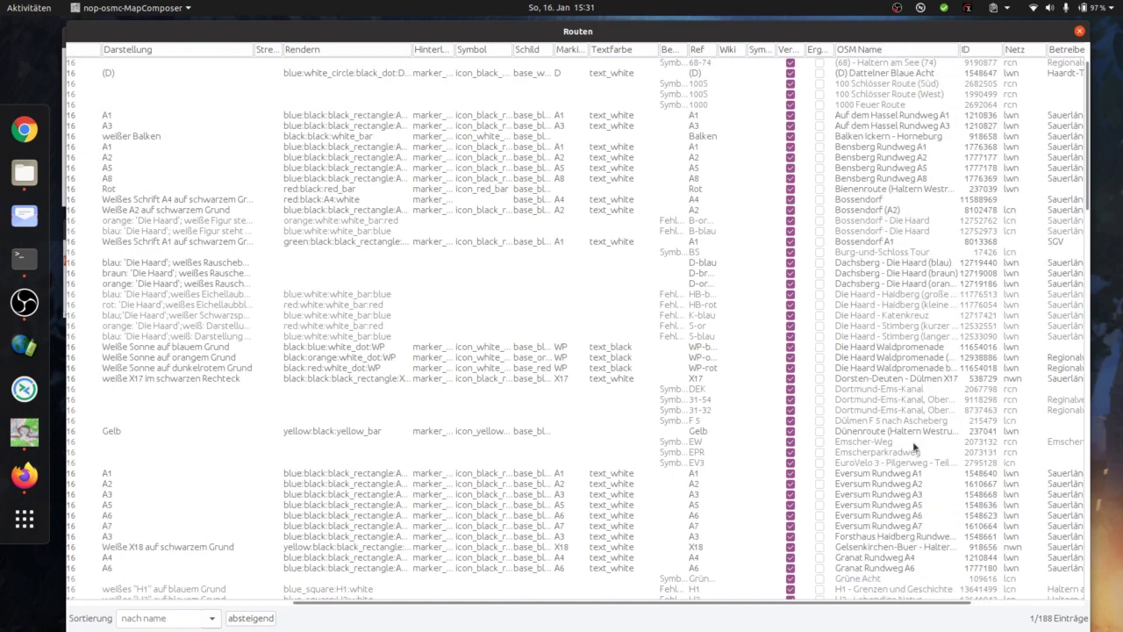
- Inspect the entry details of the Bensberg Rundweg A8 route and close them without changes
{"action": "left_click", "coordinate": [980, 179]}
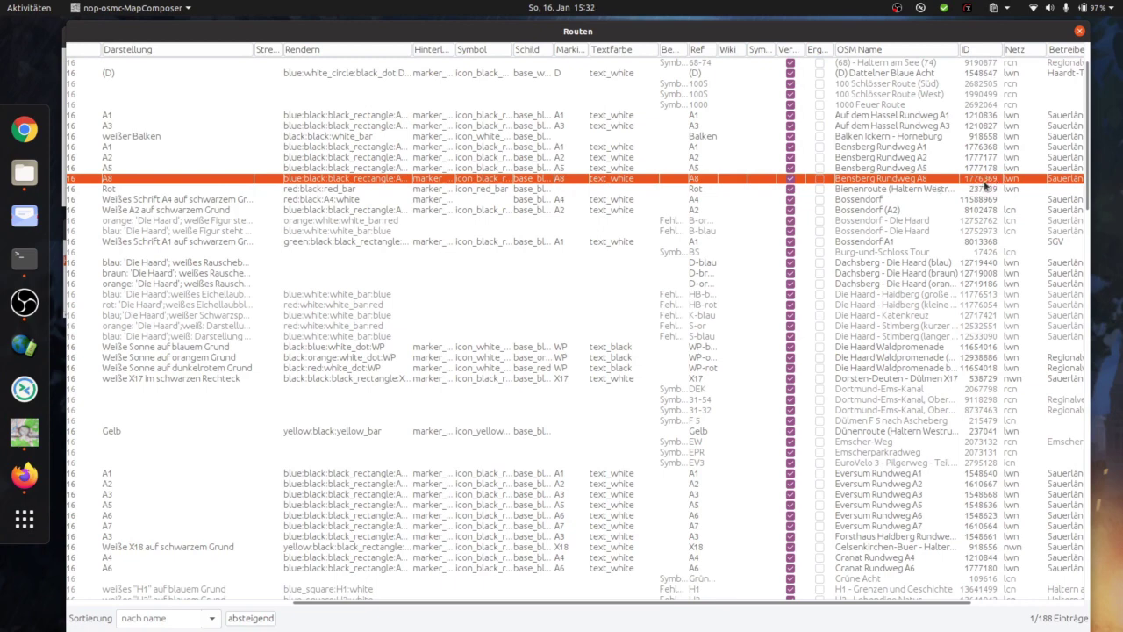
{"action": "double_click", "coordinate": [985, 183]}
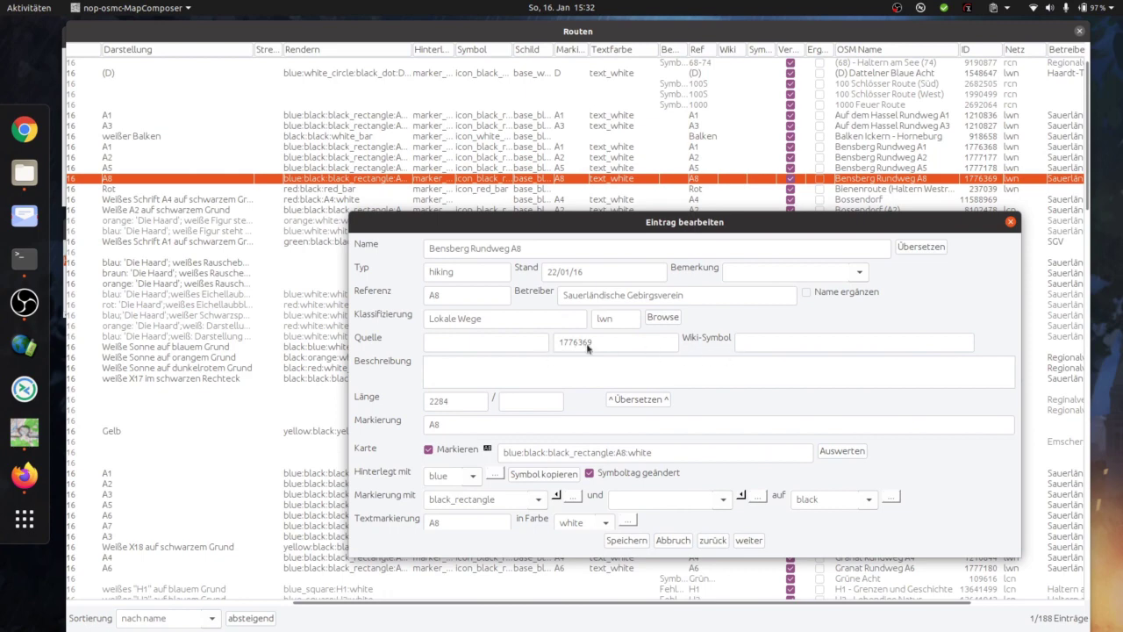
{"action": "left_click", "coordinate": [1007, 223]}
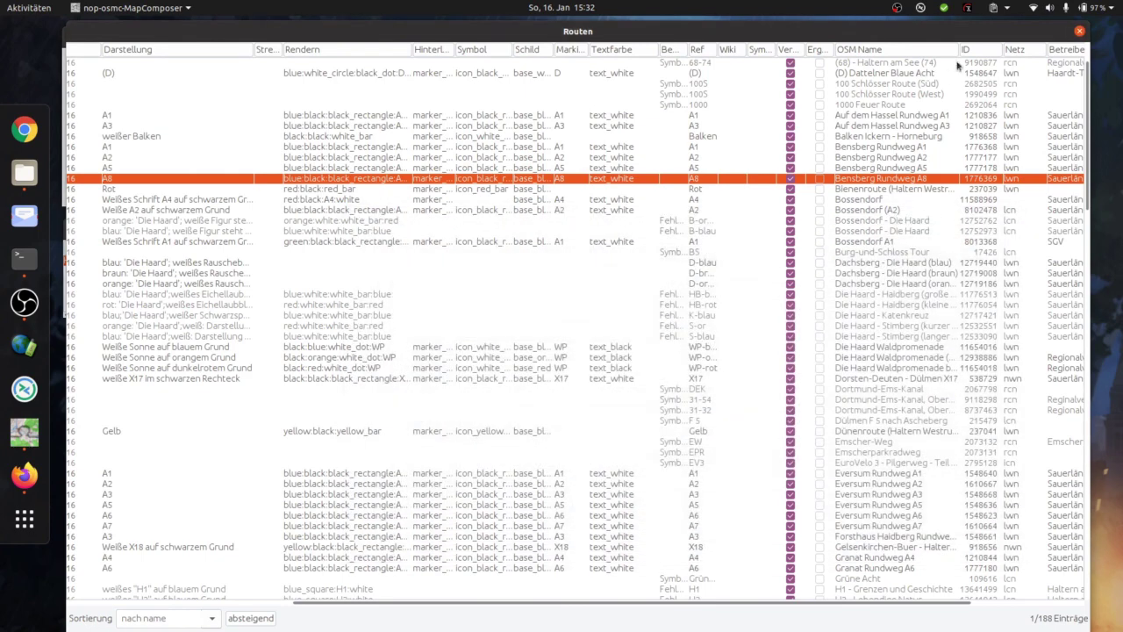
- Hide the ID and Netz columns in the routes list
{"action": "right_click", "coordinate": [924, 55]}
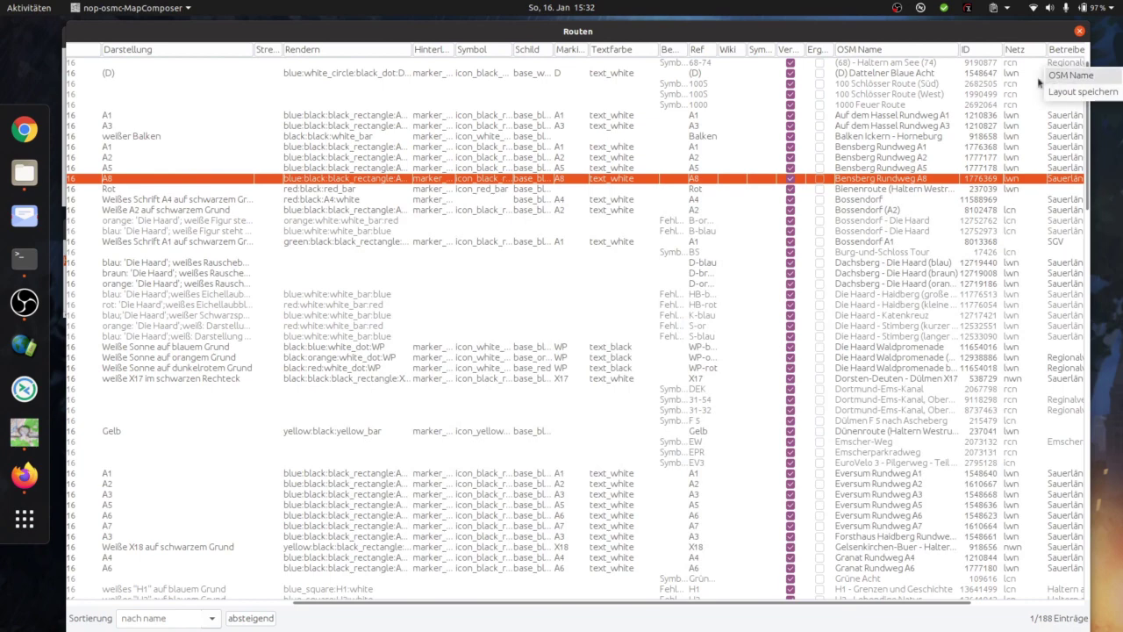
{"action": "right_click", "coordinate": [977, 54]}
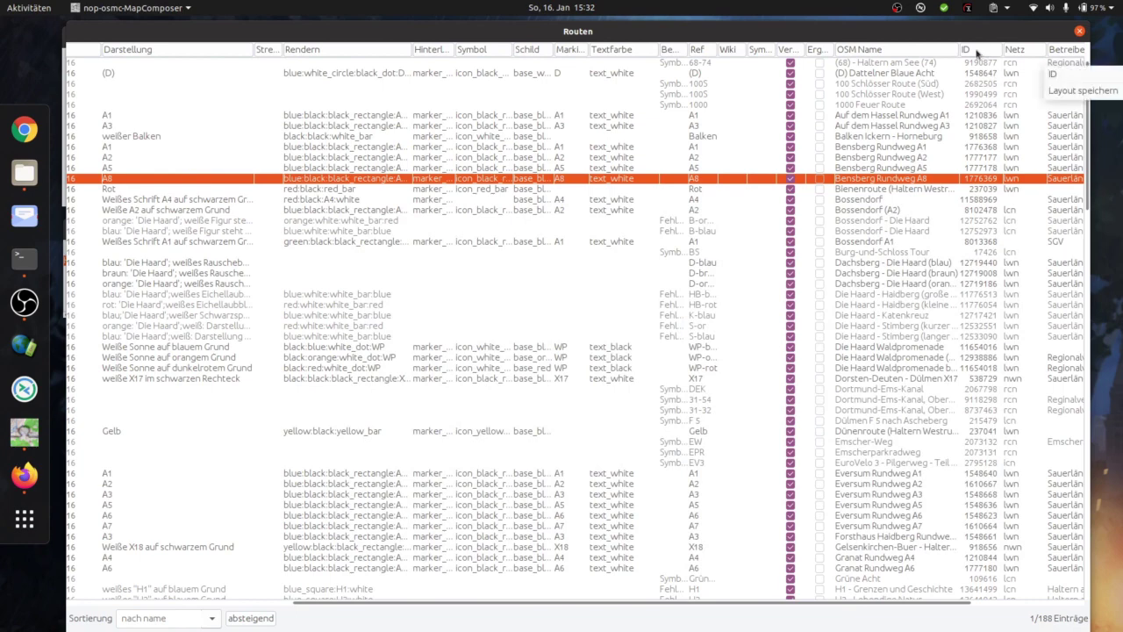
{"action": "left_click", "coordinate": [1053, 75]}
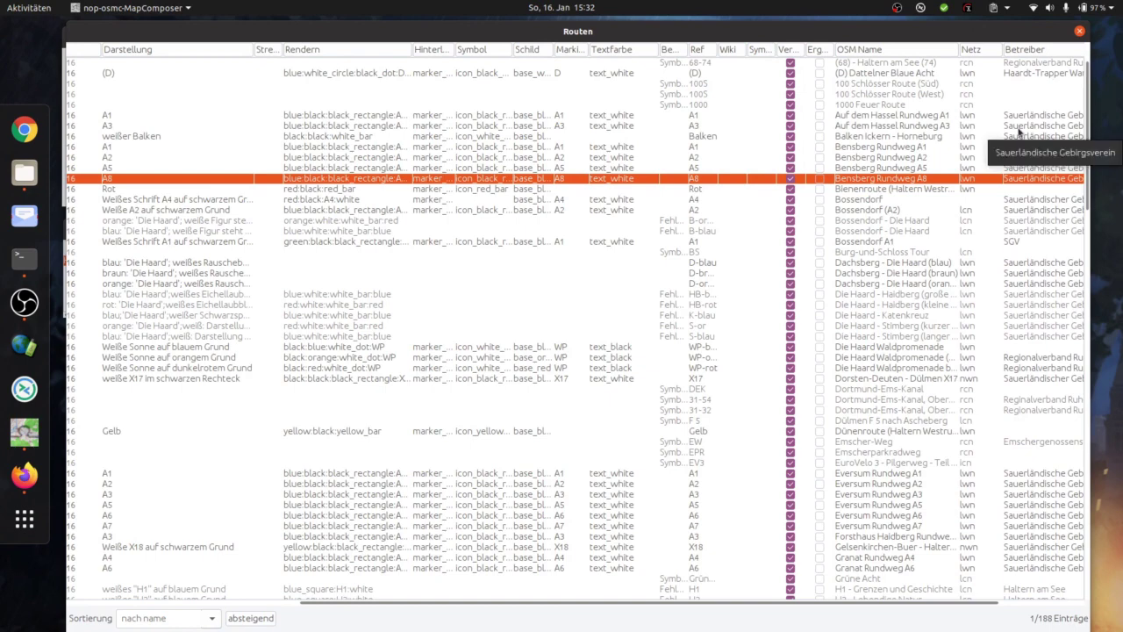
{"action": "right_click", "coordinate": [982, 52]}
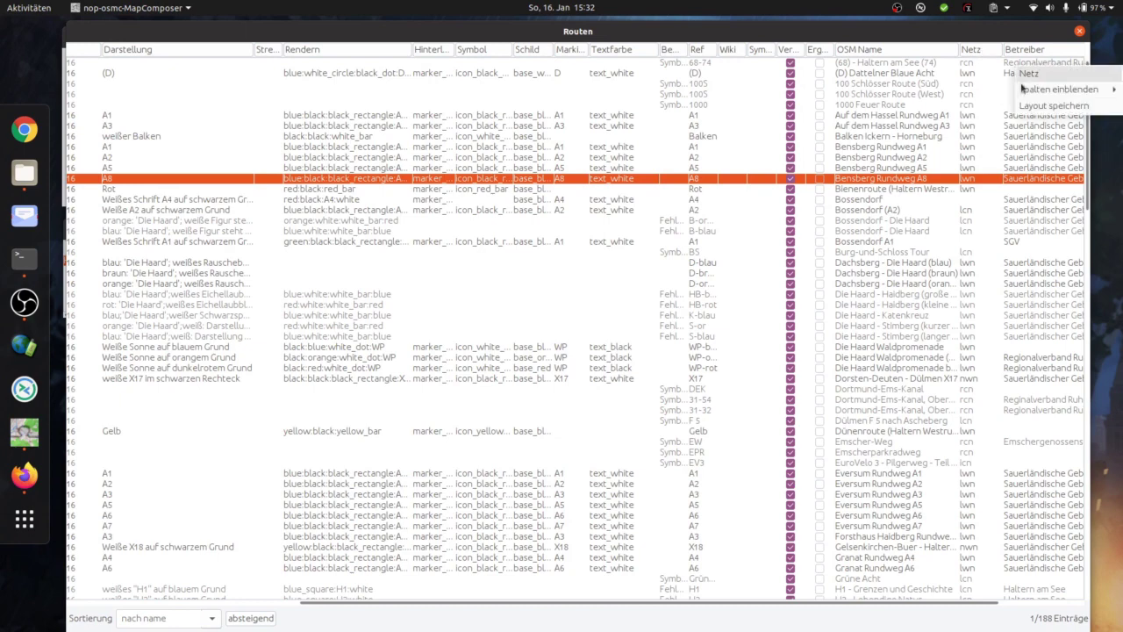
{"action": "mouse_move", "coordinate": [1033, 91]}
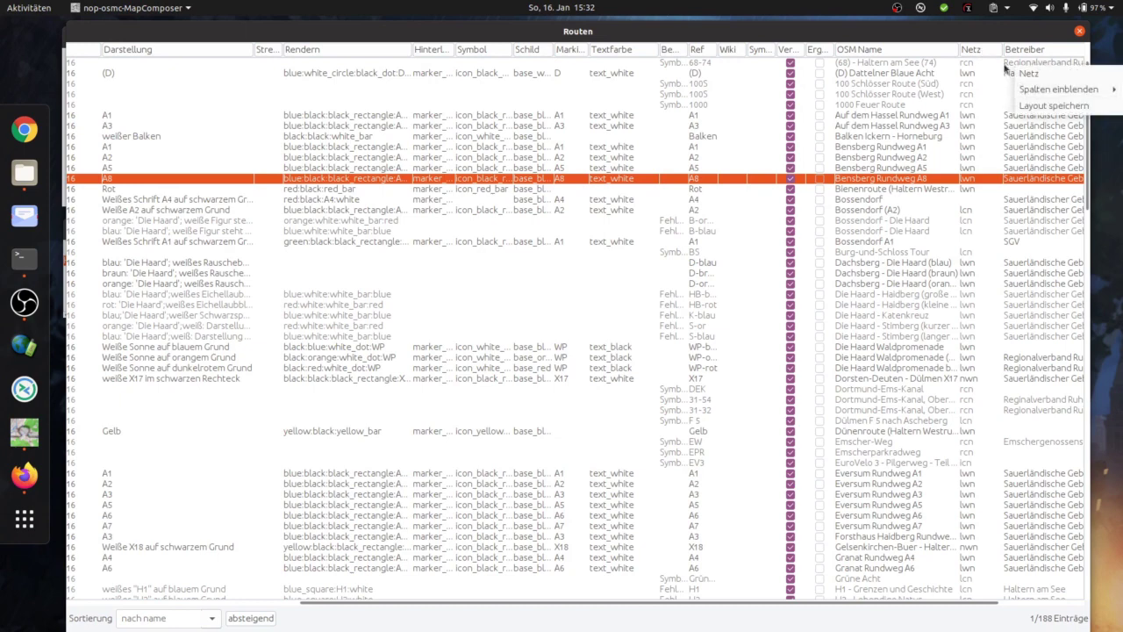
{"action": "left_click", "coordinate": [1025, 74]}
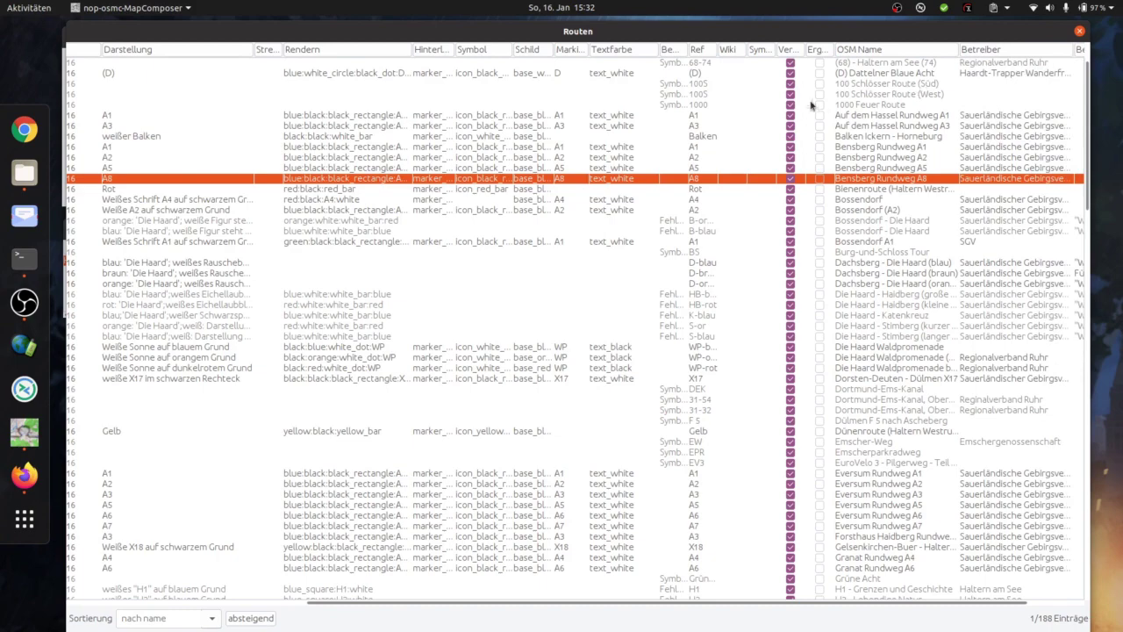
- Widen the Ref column so the route references are readable in full, and hide the Wiki column
{"action": "left_click_drag", "start_coordinate": [712, 48], "coordinate": [737, 48]}
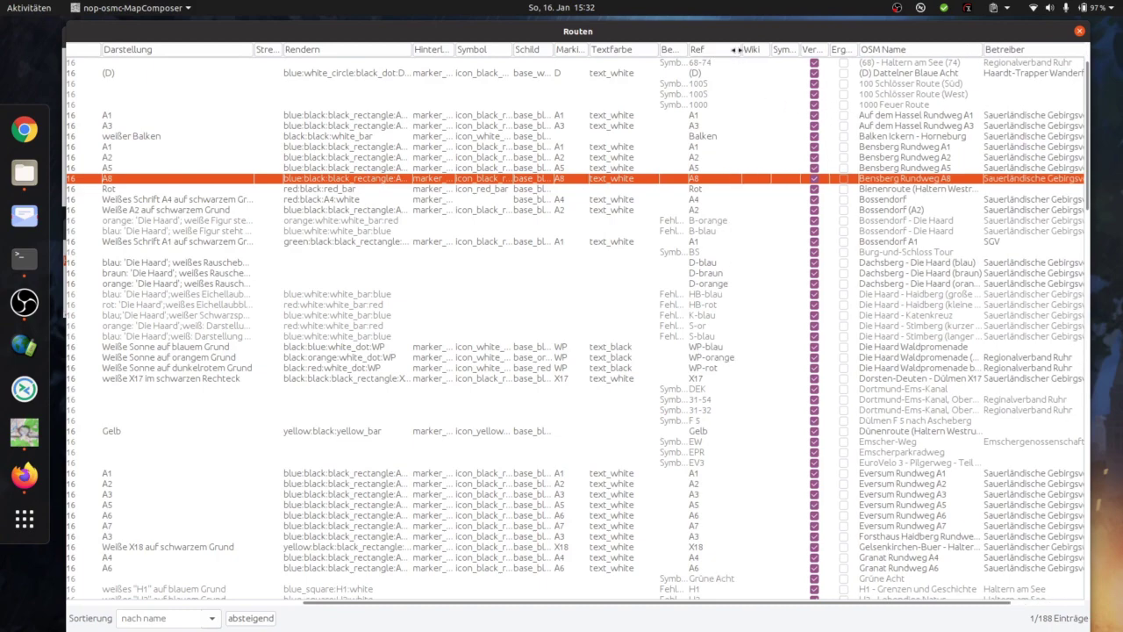
{"action": "scroll", "coordinate": [768, 151], "scroll_direction": "down", "scroll_amount": 4}
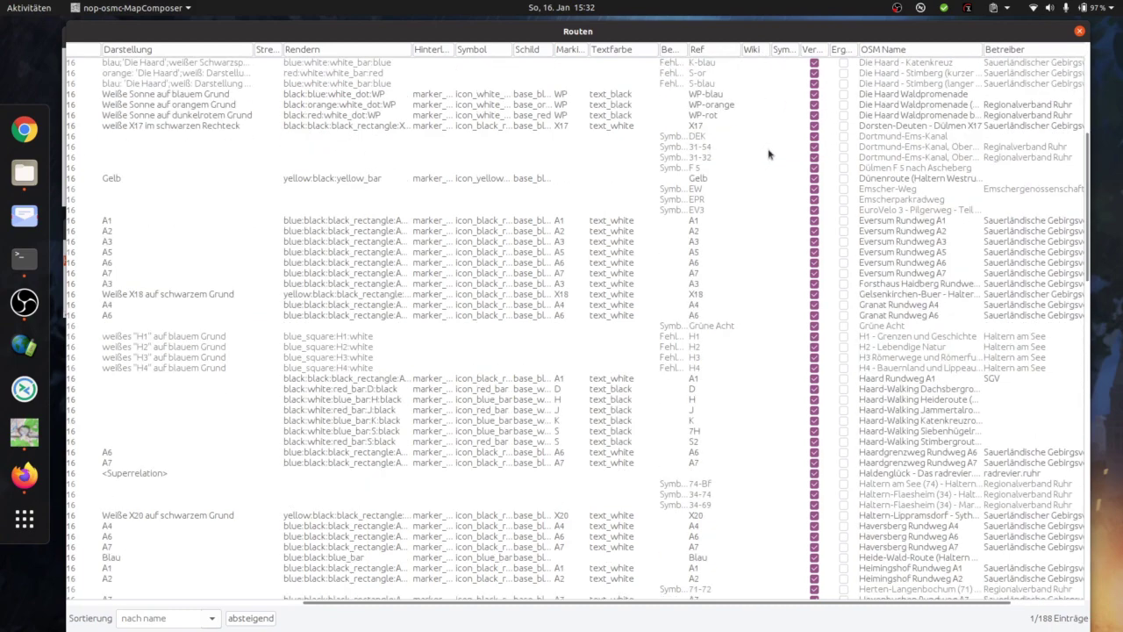
{"action": "scroll", "coordinate": [768, 151], "scroll_direction": "up", "scroll_amount": 5}
{"action": "right_click", "coordinate": [753, 49]}
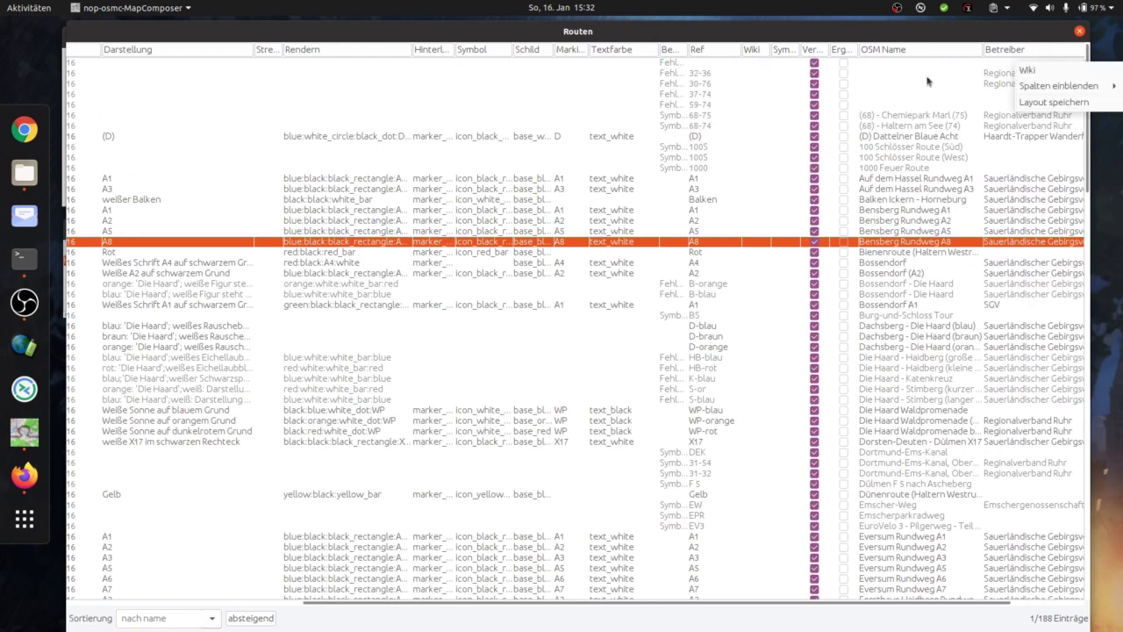
{"action": "left_click", "coordinate": [1031, 77]}
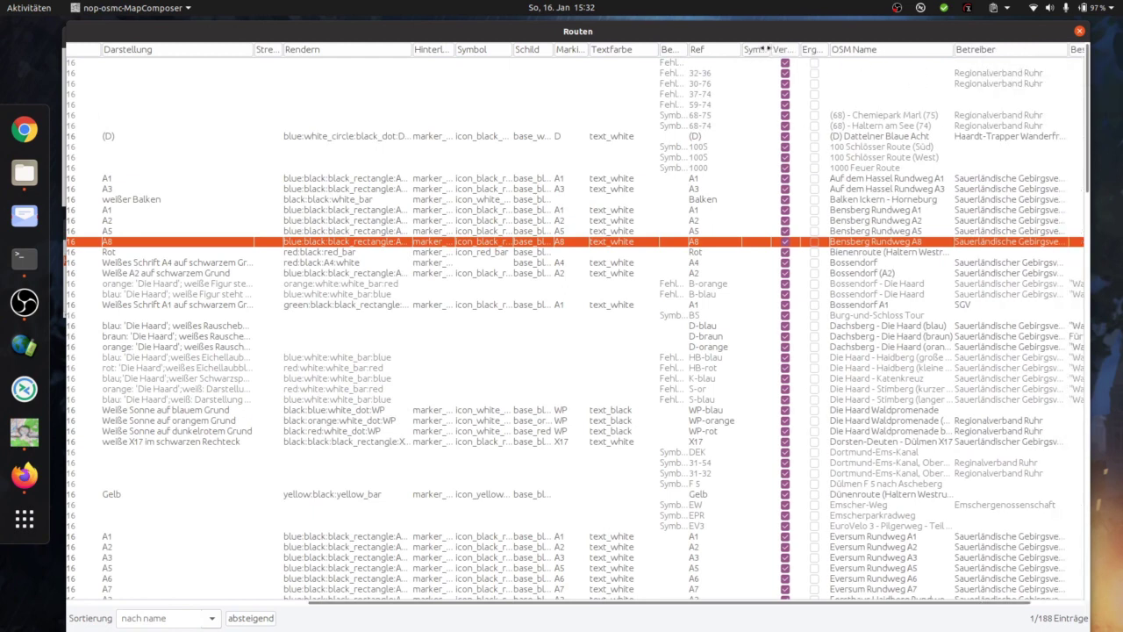
- Widen the Symbol2, Verändert, Ergänzt, Beschreibung and Betreiber columns so their headings are shown in full
{"action": "left_click_drag", "start_coordinate": [767, 49], "coordinate": [793, 49]}
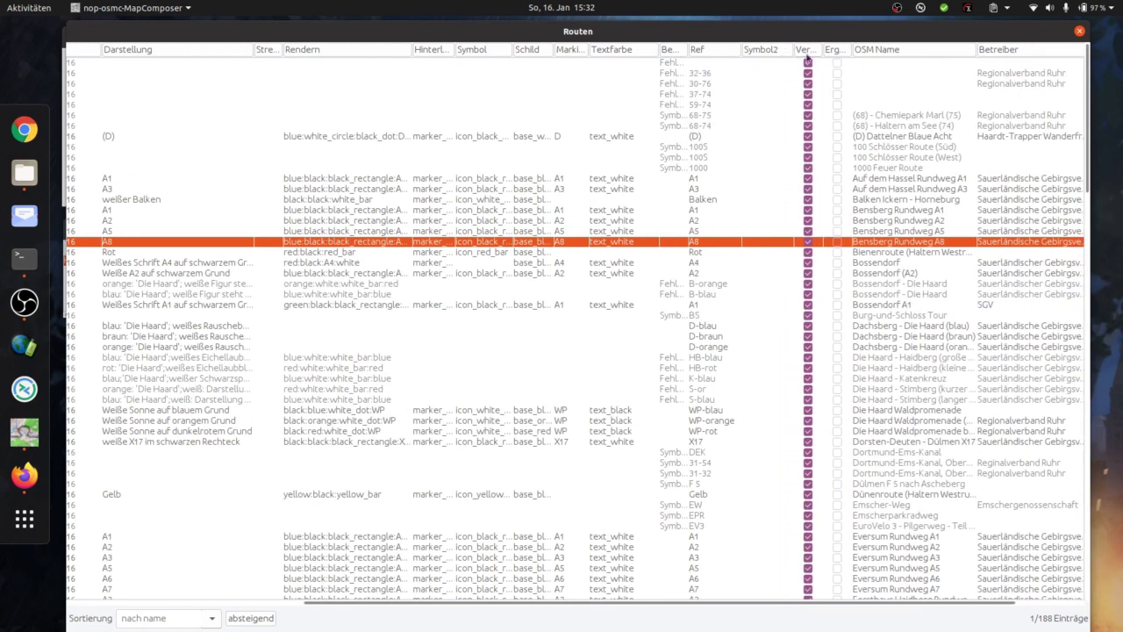
{"action": "left_click_drag", "start_coordinate": [819, 49], "coordinate": [884, 50]}
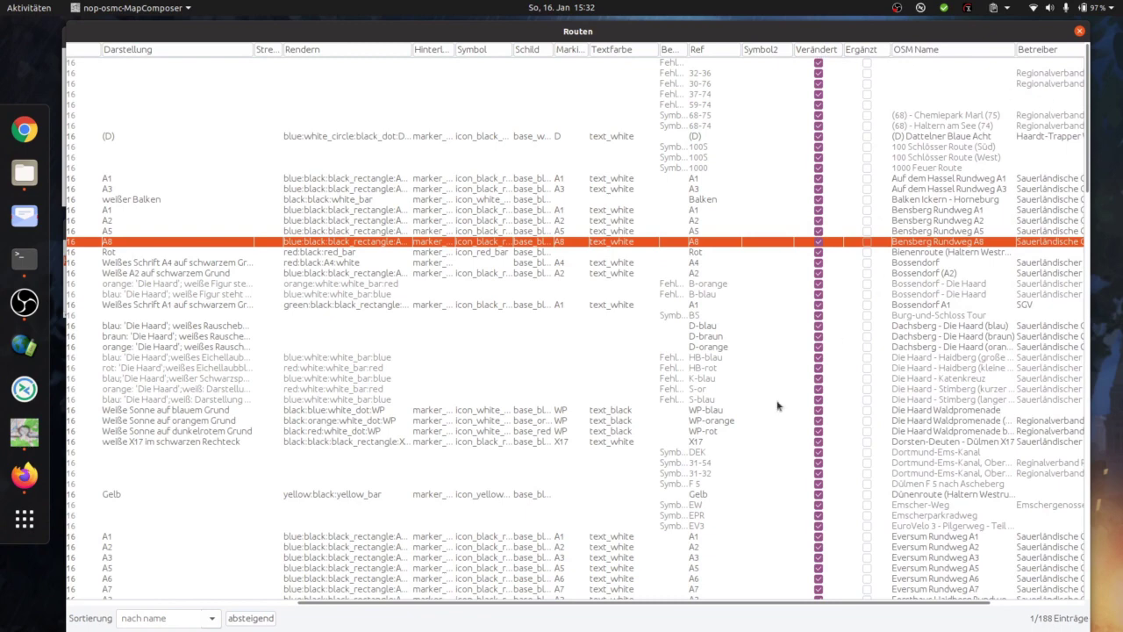
{"action": "left_click_drag", "start_coordinate": [537, 604], "coordinate": [685, 606]}
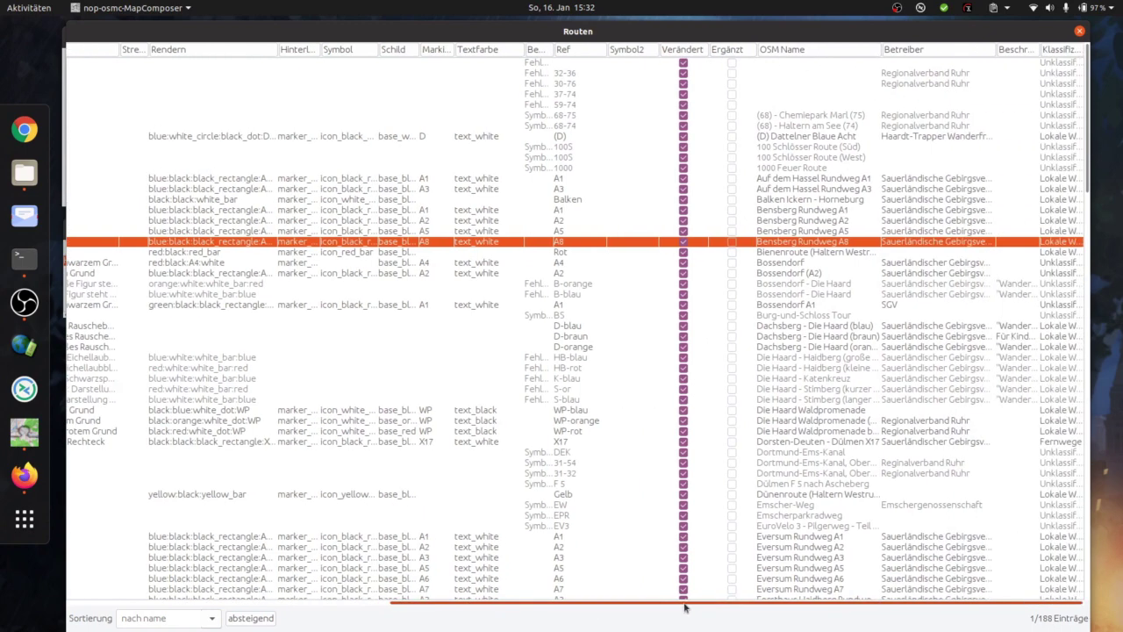
{"action": "left_click_drag", "start_coordinate": [1039, 50], "coordinate": [1072, 50]}
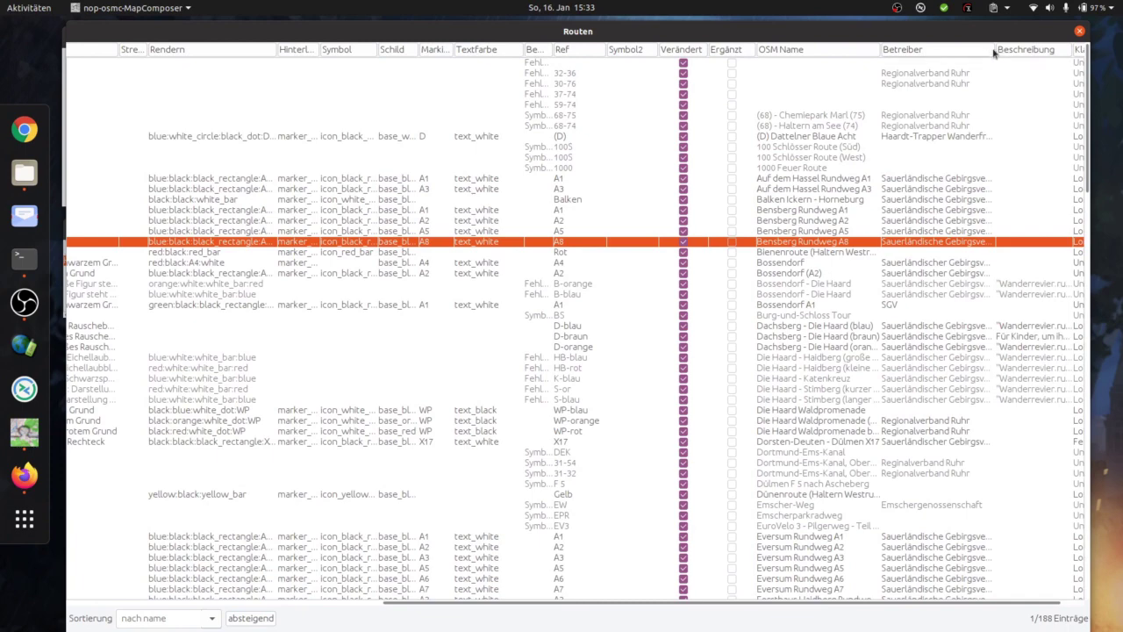
{"action": "left_click_drag", "start_coordinate": [990, 49], "coordinate": [1032, 50]}
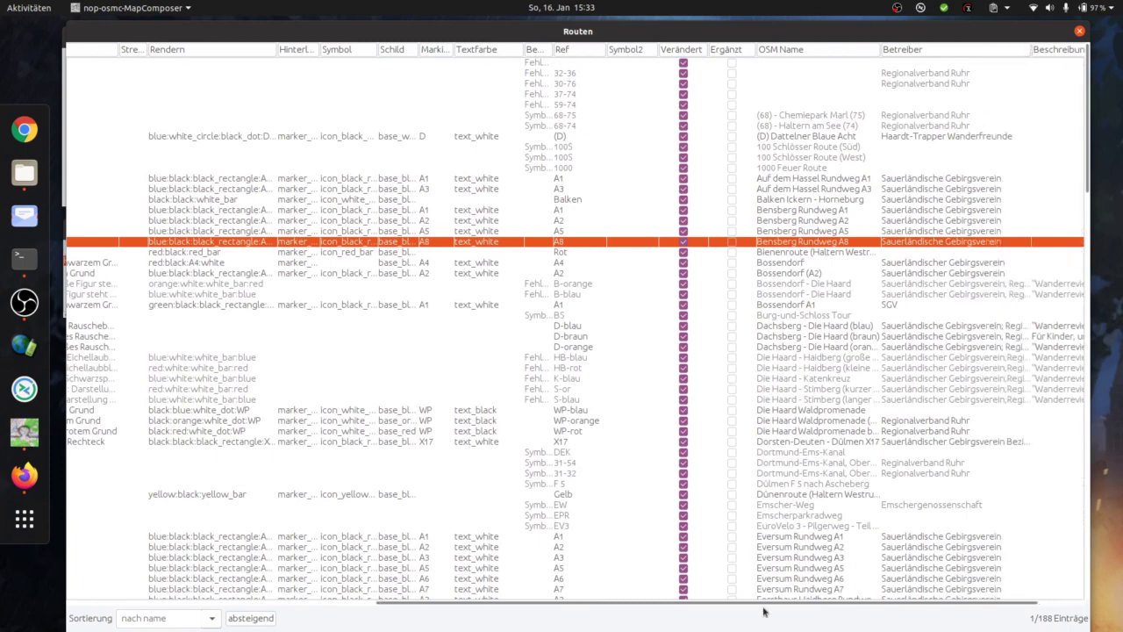
- Widen the Klassifizierung column at the end of the list to read its entries, and hide that column
{"action": "scroll", "coordinate": [763, 611], "scroll_direction": "right", "scroll_amount": 2}
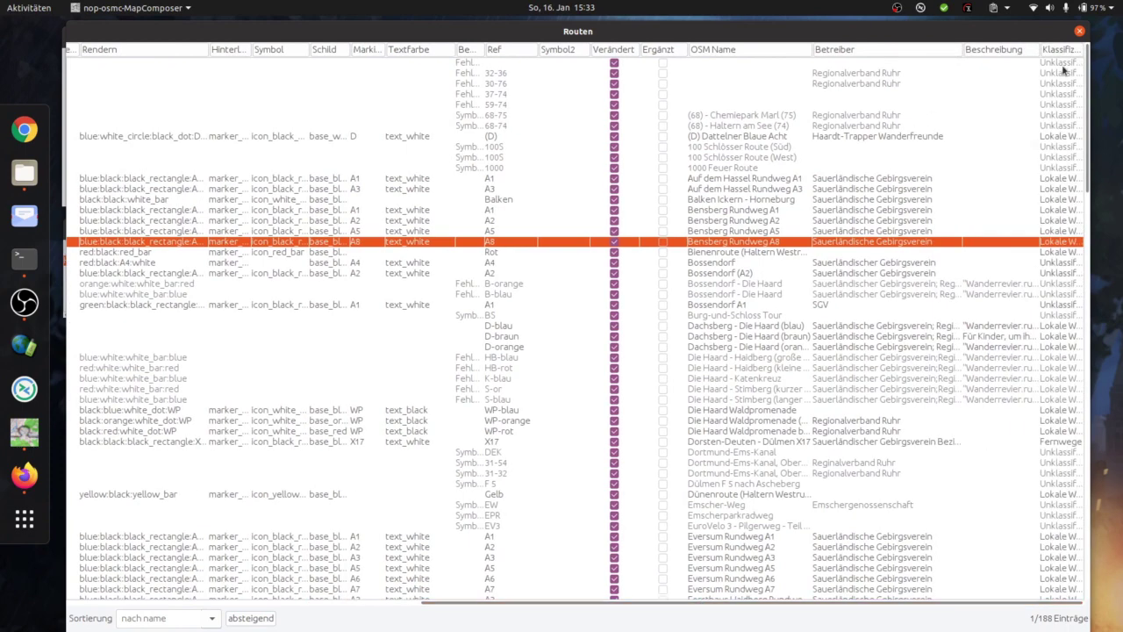
{"action": "scroll", "coordinate": [1064, 386], "scroll_direction": "right", "scroll_amount": 1}
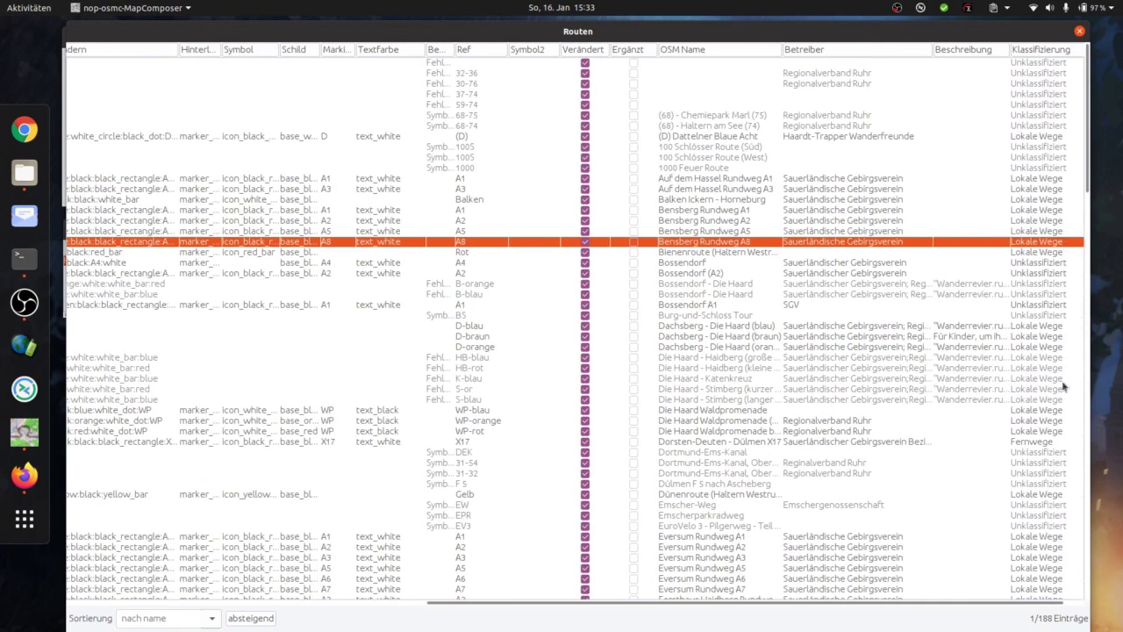
{"action": "right_click", "coordinate": [1049, 59]}
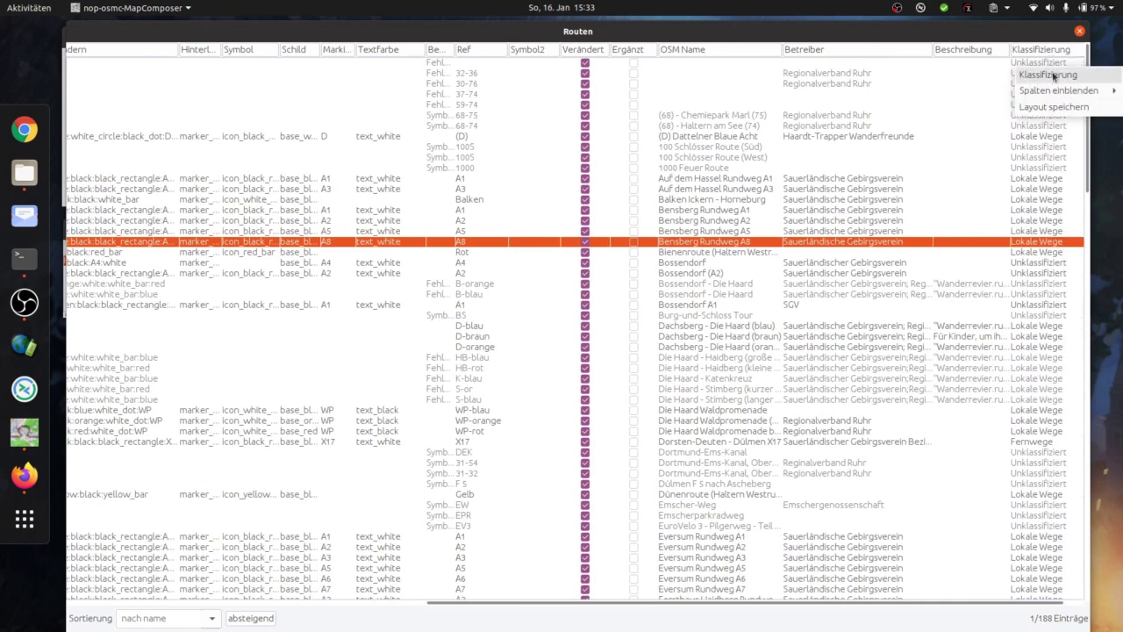
{"action": "left_click", "coordinate": [1054, 74]}
- Widen the Bemerkung column and move it from before Ref to directly after OSM Name
{"action": "left_click_drag", "start_coordinate": [650, 609], "coordinate": [475, 604]}
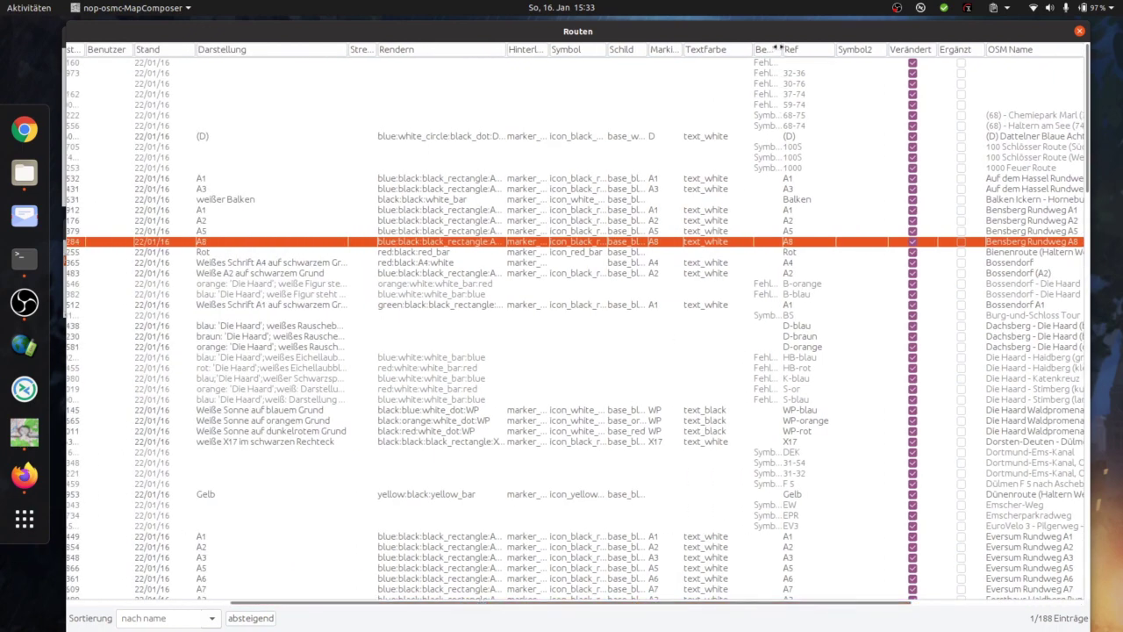
{"action": "left_click_drag", "start_coordinate": [778, 50], "coordinate": [850, 50]}
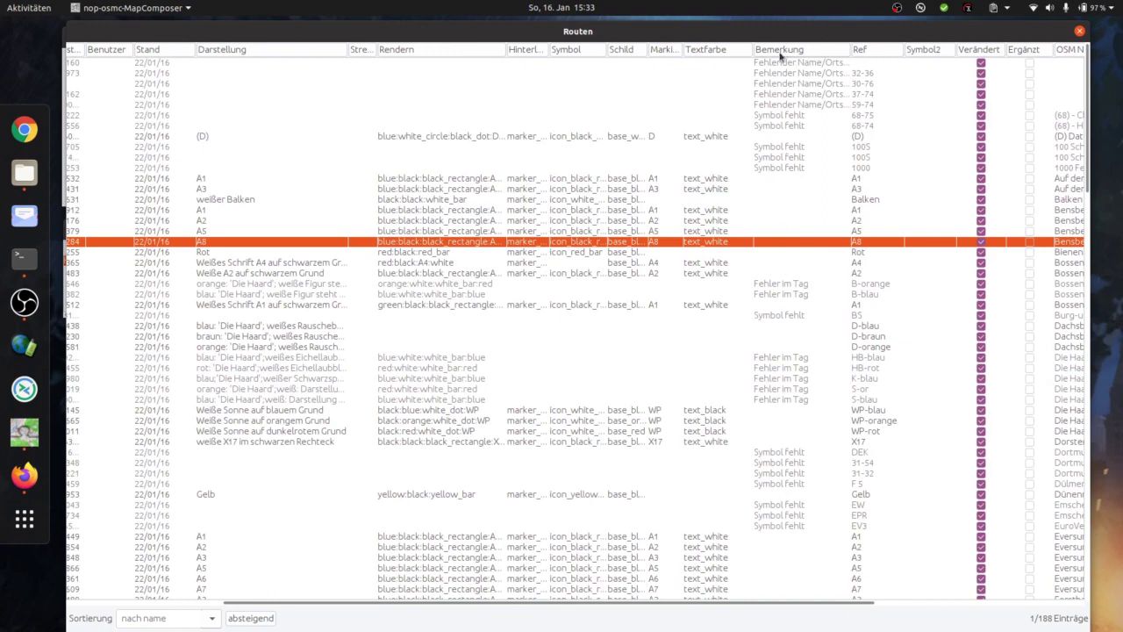
{"action": "left_click_drag", "start_coordinate": [779, 54], "coordinate": [1075, 56]}
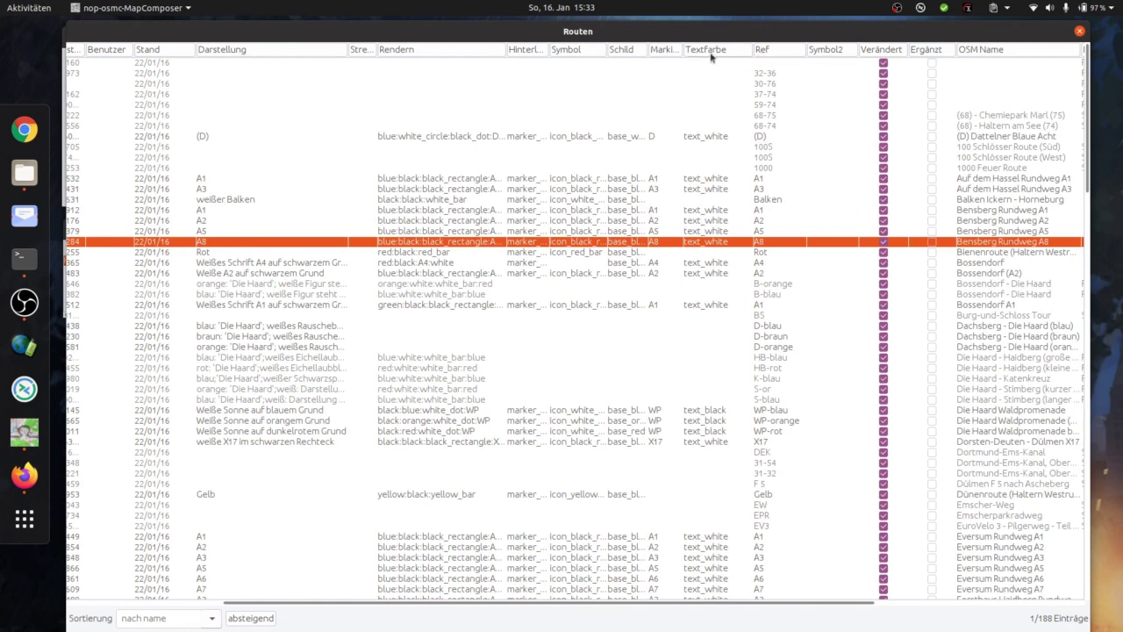
- Widen the Markierung, Hinterlegt and Rendern columns so their headings and values are readable in full
{"action": "left_click_drag", "start_coordinate": [685, 49], "coordinate": [711, 50]}
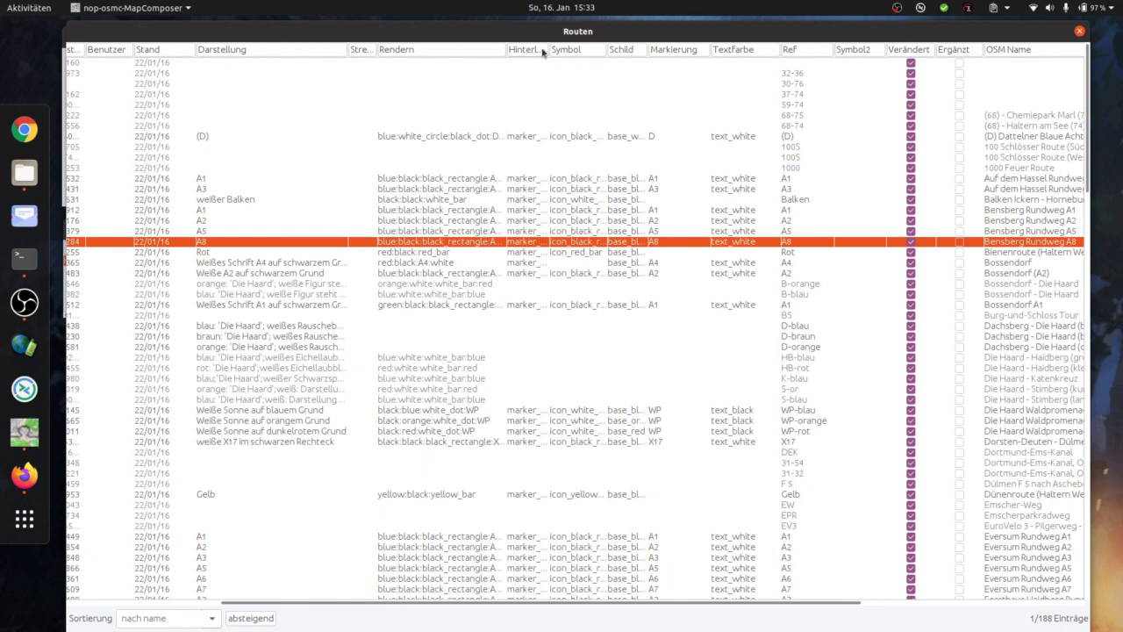
{"action": "left_click_drag", "start_coordinate": [546, 49], "coordinate": [580, 49]}
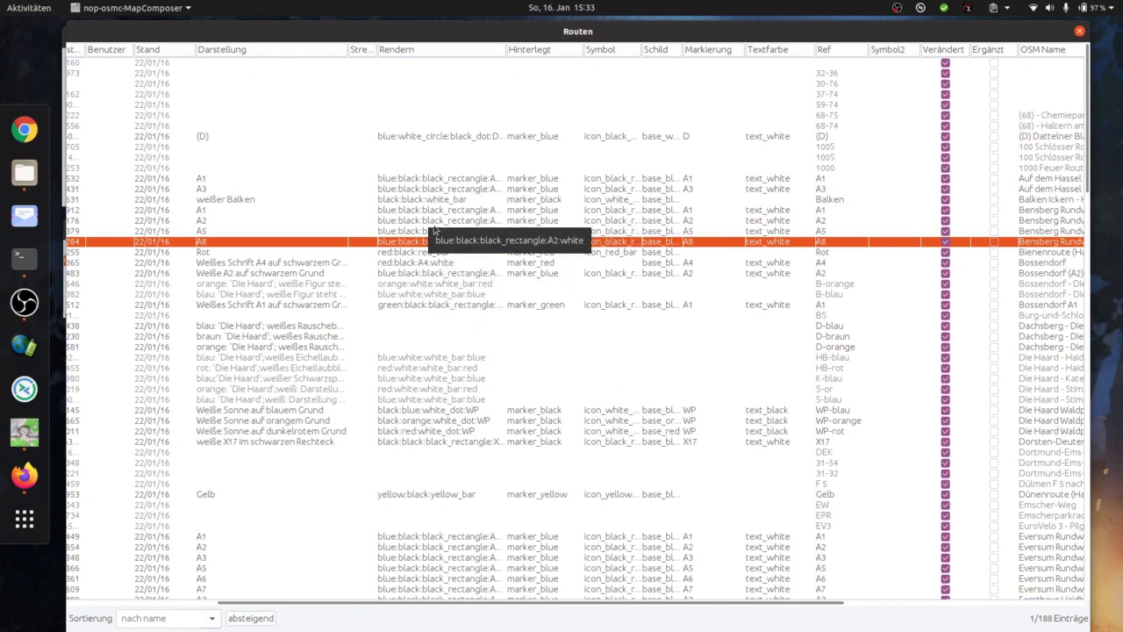
{"action": "left_click_drag", "start_coordinate": [505, 53], "coordinate": [552, 53]}
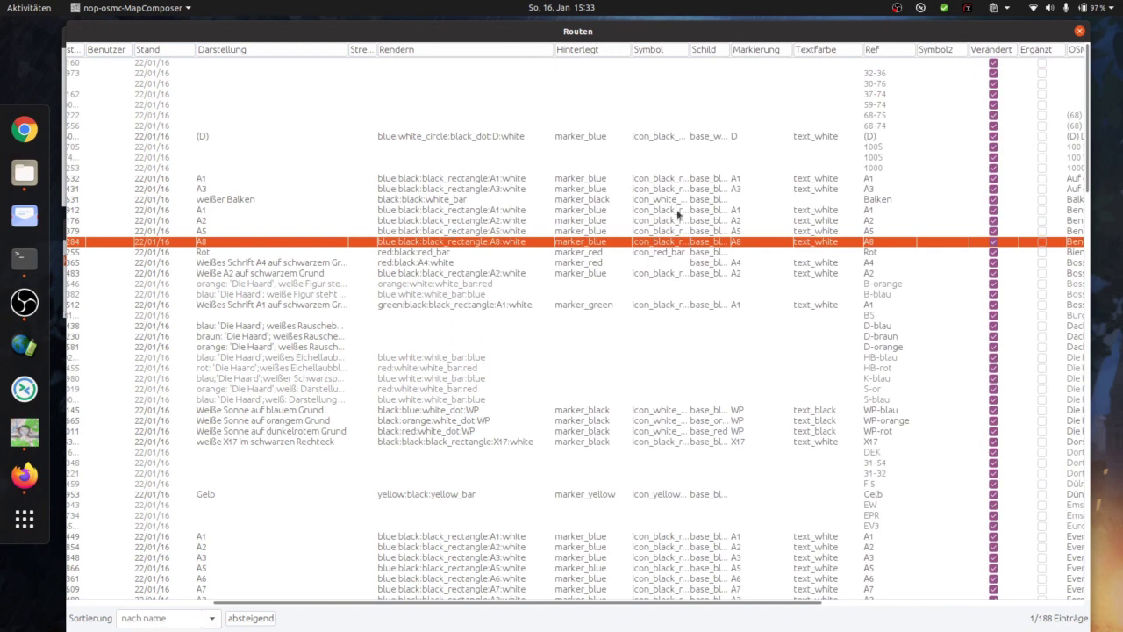
- Widen the Strecke column to read its heading, and hide the column from the routes list
{"action": "left_click_drag", "start_coordinate": [380, 53], "coordinate": [428, 53]}
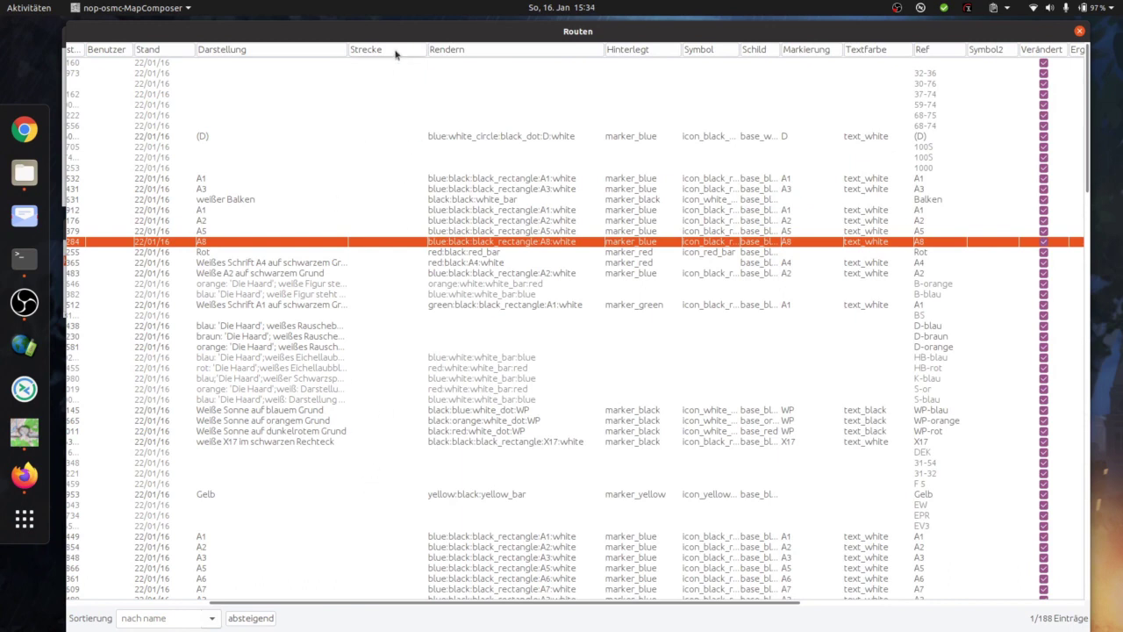
{"action": "right_click", "coordinate": [409, 55]}
{"action": "left_click", "coordinate": [664, 86]}
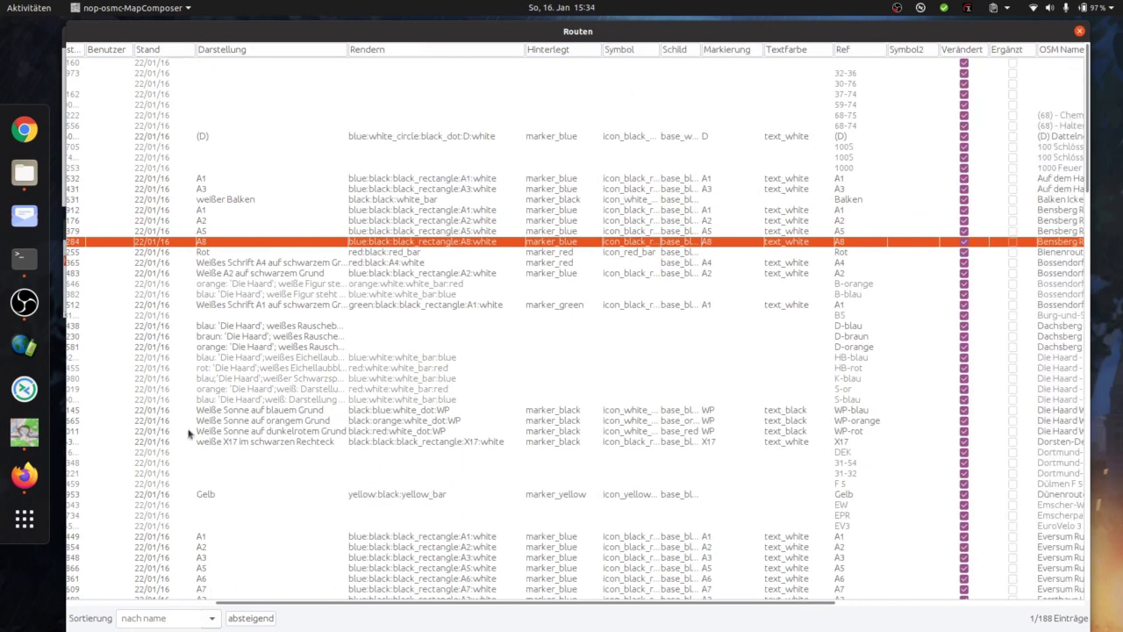
- Hide the Stand, Benutzer and Distanz columns from the routes list
{"action": "right_click", "coordinate": [184, 50]}
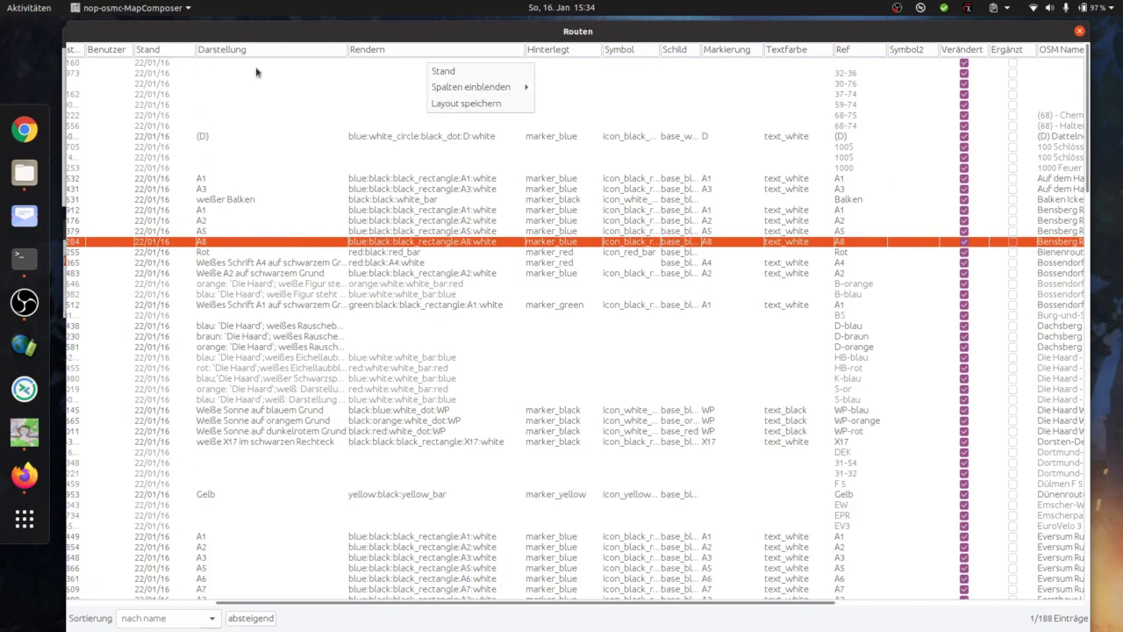
{"action": "left_click", "coordinate": [439, 74]}
{"action": "left_click_drag", "start_coordinate": [597, 603], "coordinate": [297, 601]}
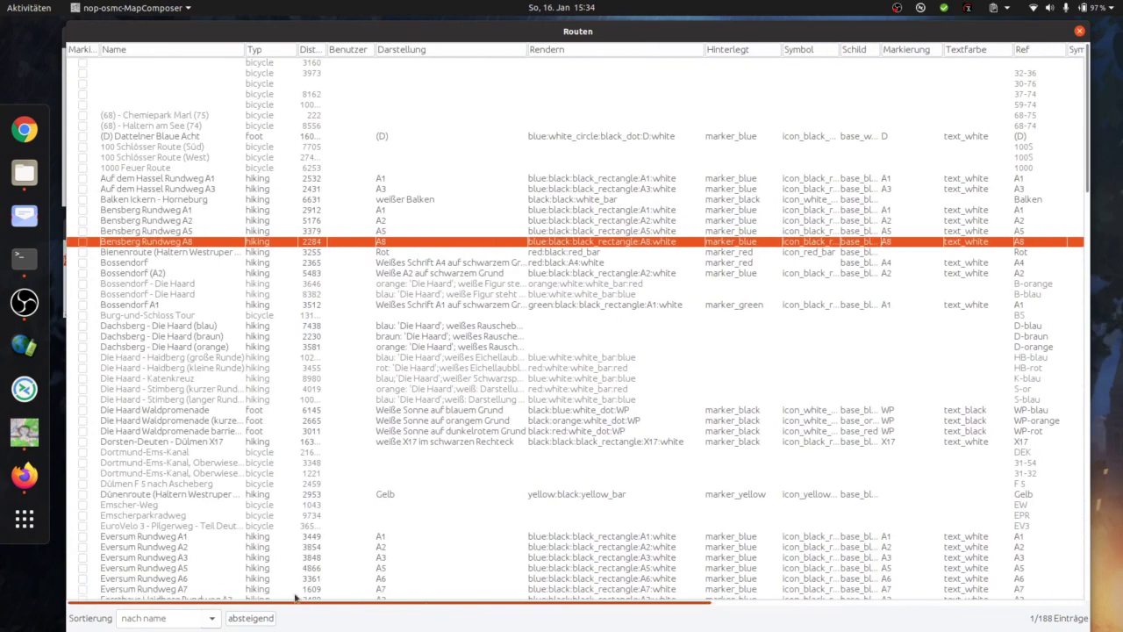
{"action": "right_click", "coordinate": [356, 50]}
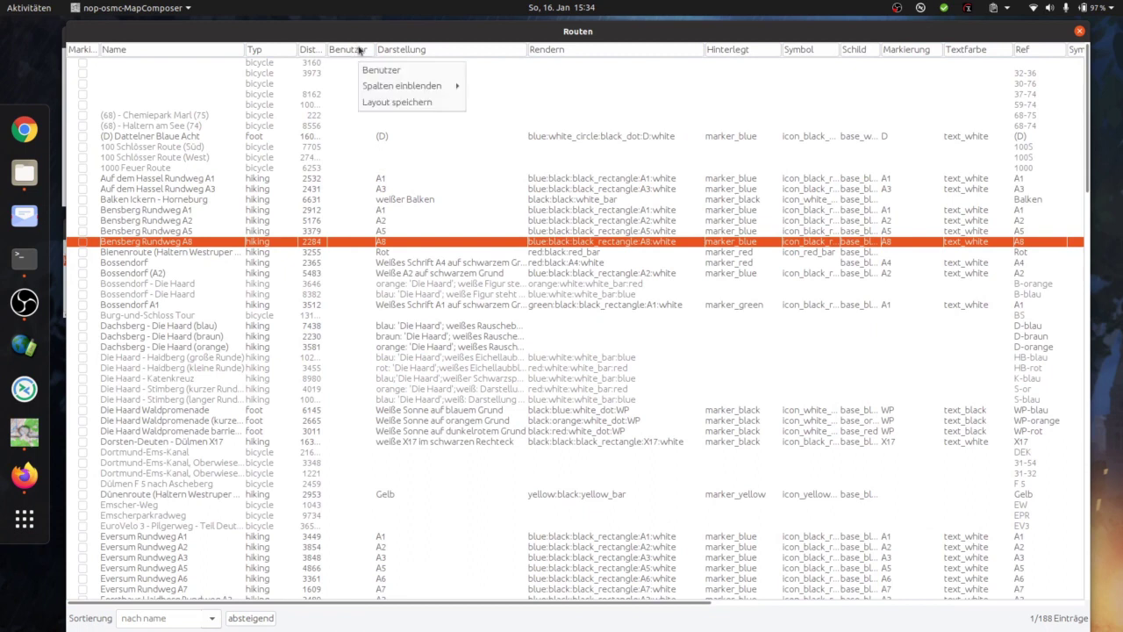
{"action": "left_click", "coordinate": [379, 70]}
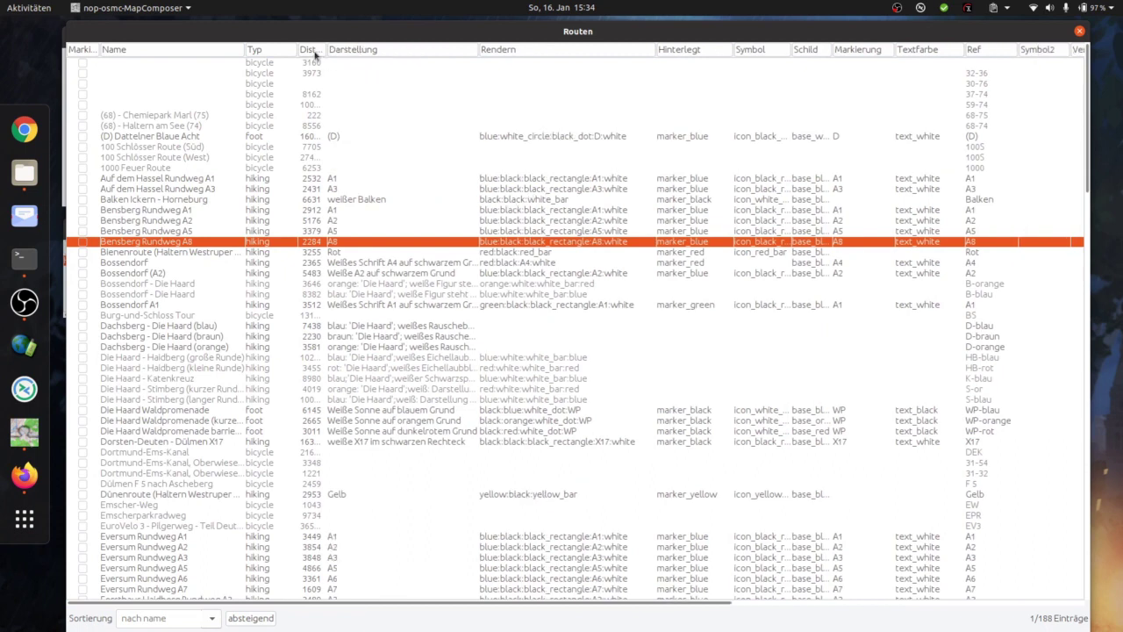
{"action": "right_click", "coordinate": [314, 55]}
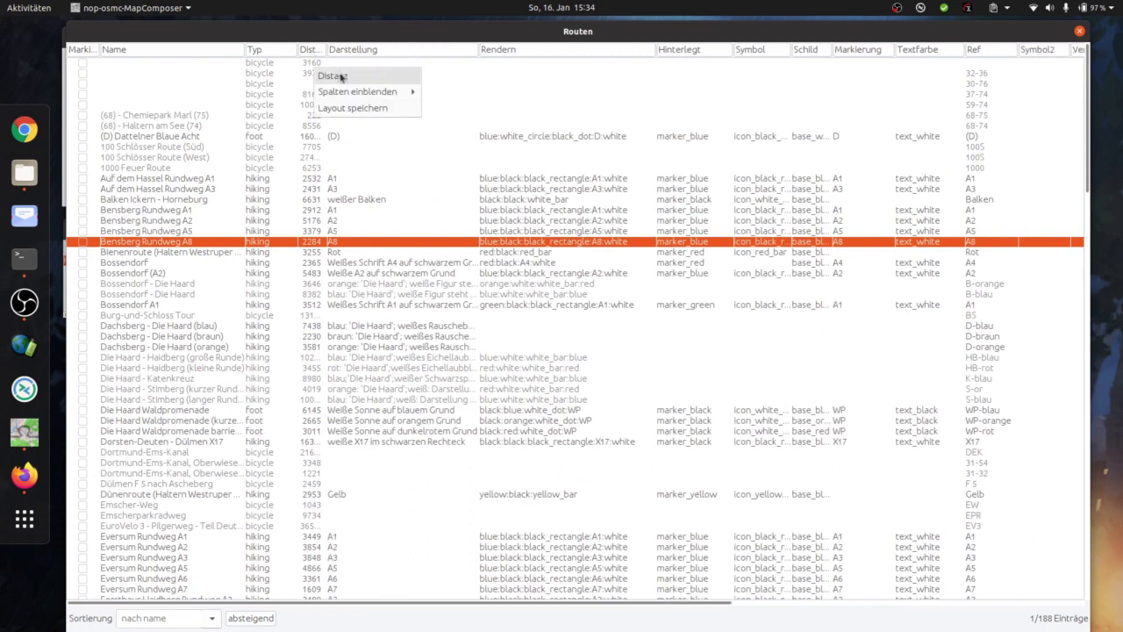
{"action": "left_click", "coordinate": [343, 77]}
- Look through the hidden columns that can be shown again, without restoring any of them
{"action": "right_click", "coordinate": [334, 50]}
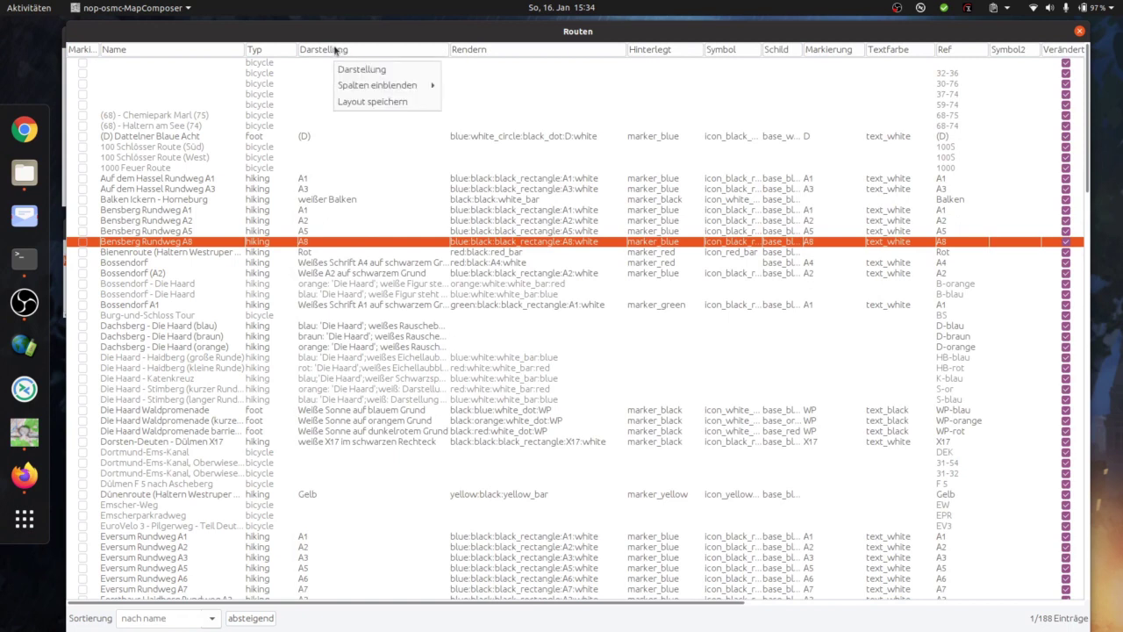
{"action": "mouse_move", "coordinate": [373, 87]}
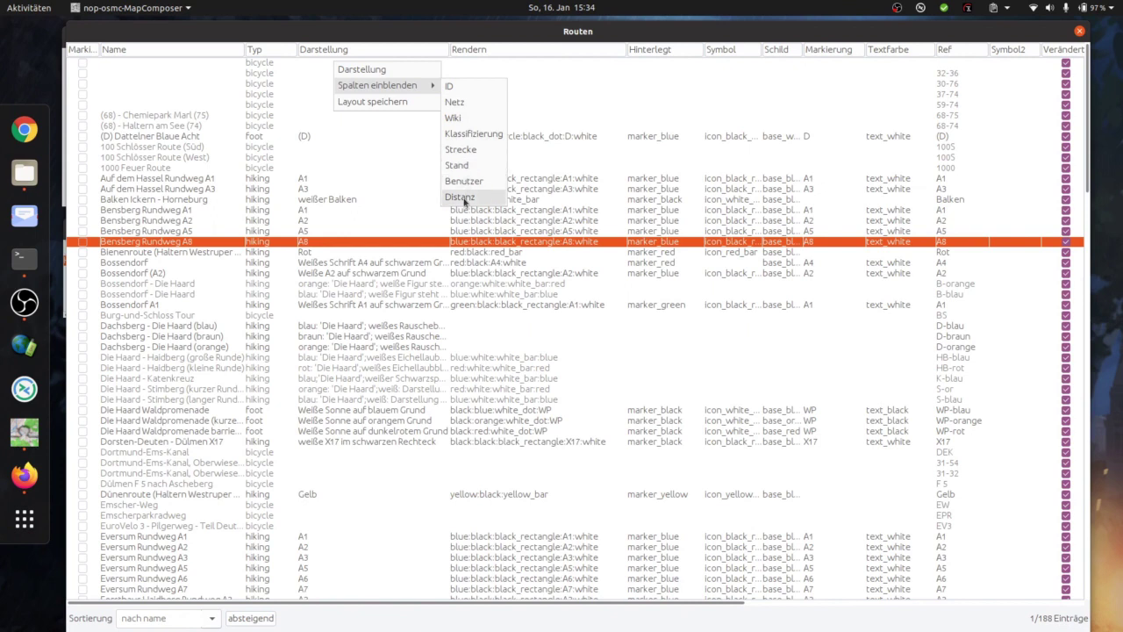
{"action": "left_click", "coordinate": [284, 56]}
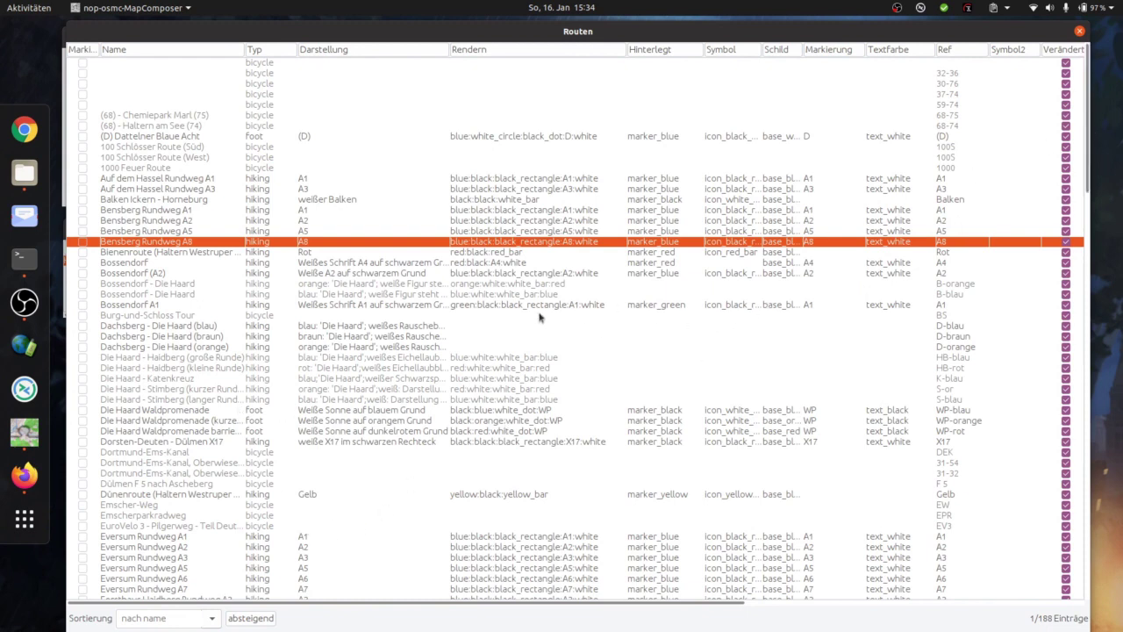
- Examine the Typ entries of individual bicycle, foot and hiking routes in the list
{"action": "left_click", "coordinate": [265, 316]}
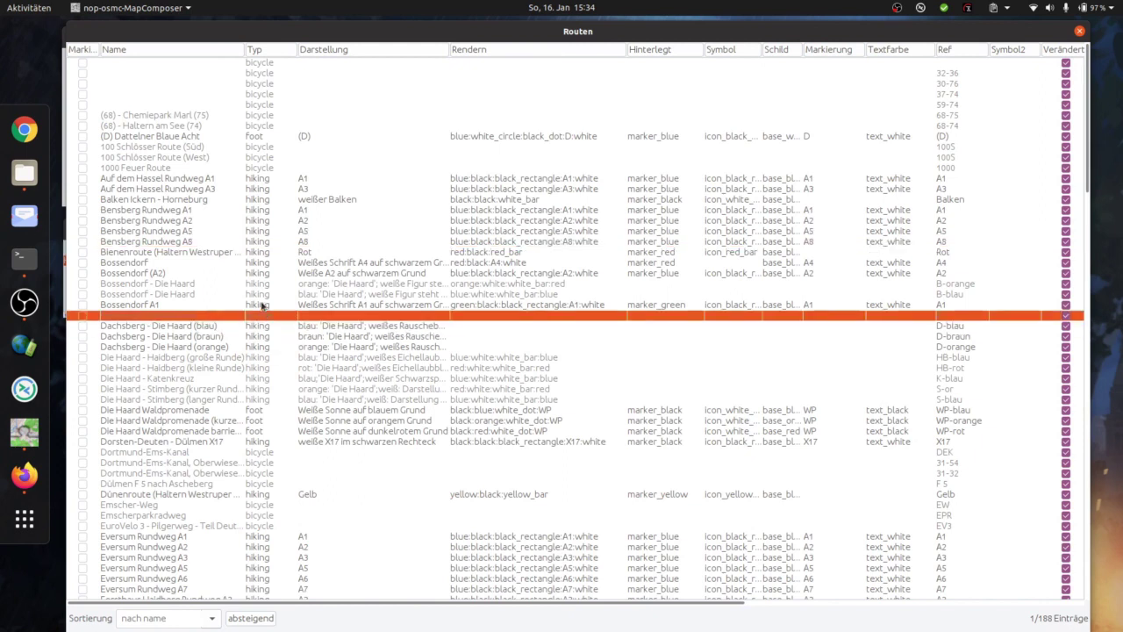
{"action": "left_click", "coordinate": [263, 147]}
{"action": "left_click", "coordinate": [264, 220]}
{"action": "left_click", "coordinate": [266, 286]}
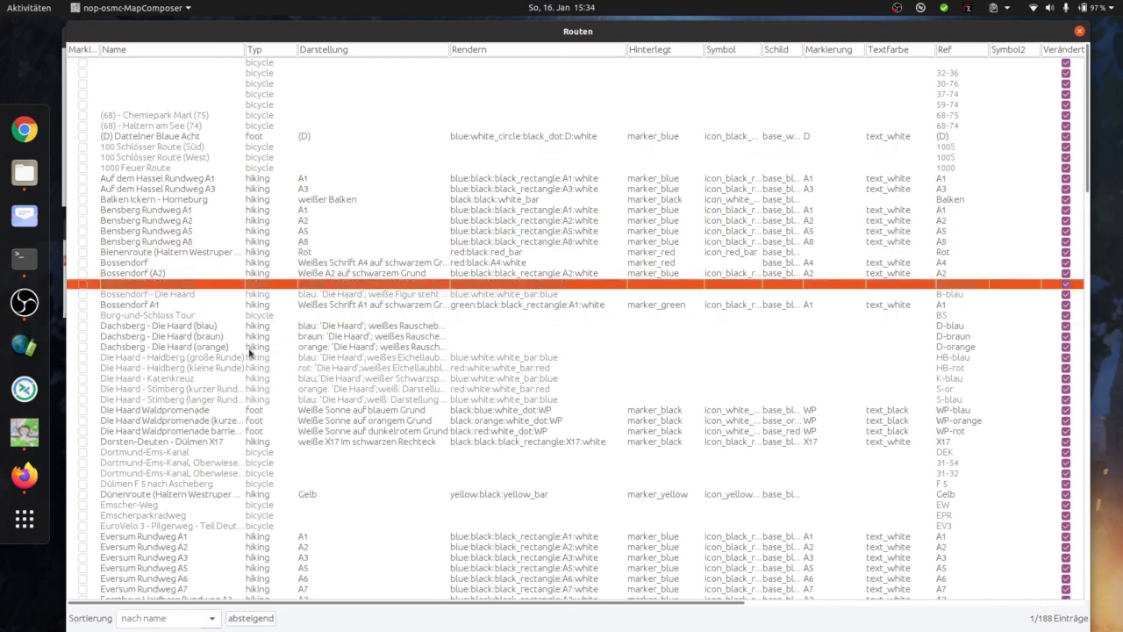
{"action": "left_click", "coordinate": [252, 347]}
{"action": "left_click", "coordinate": [265, 275]}
{"action": "left_click", "coordinate": [259, 231]}
{"action": "left_click", "coordinate": [255, 168]}
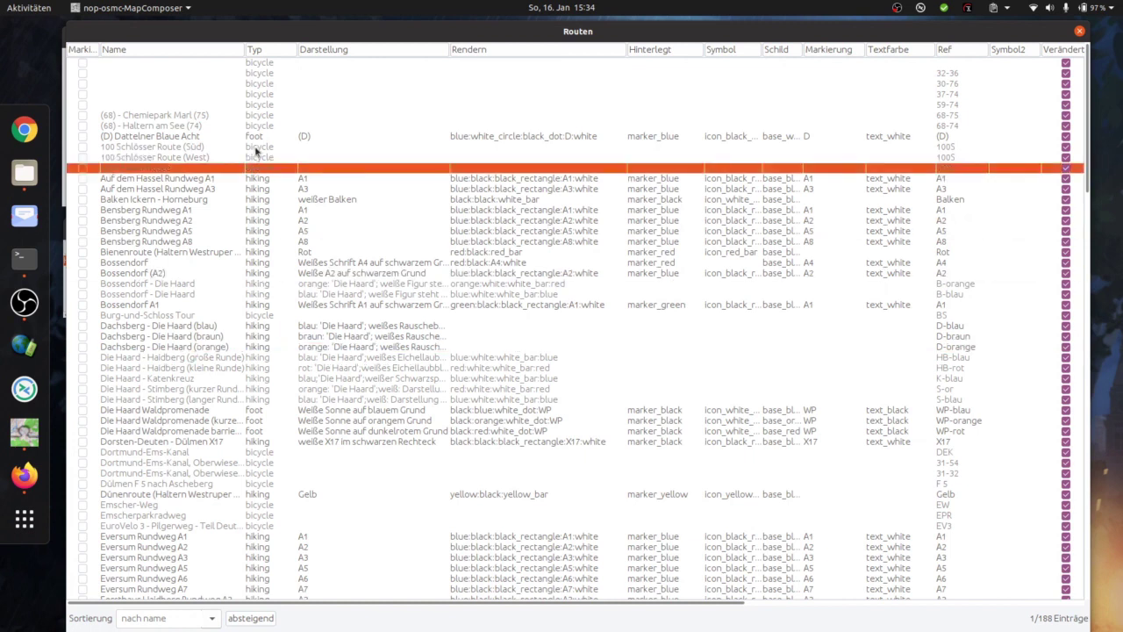
{"action": "left_click", "coordinate": [260, 138]}
{"action": "left_click", "coordinate": [264, 117]}
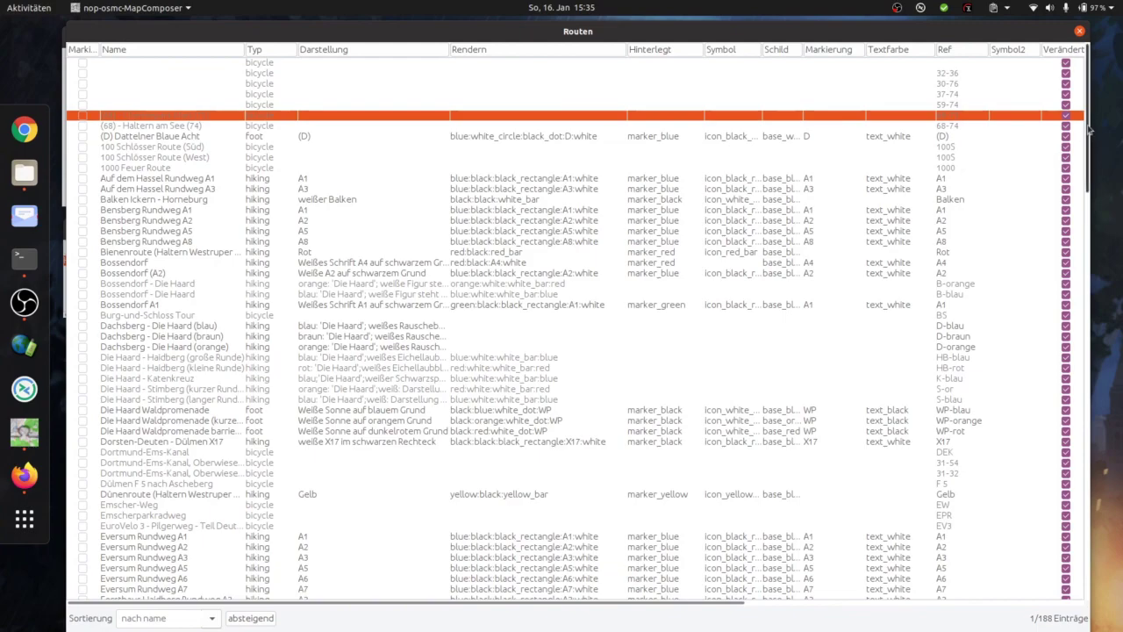
{"action": "mouse_move", "coordinate": [1088, 135]}
{"action": "left_mouse_down"}
{"action": "mouse_move", "coordinate": [1088, 491]}
{"action": "mouse_move", "coordinate": [1088, 132]}
{"action": "left_mouse_up"}
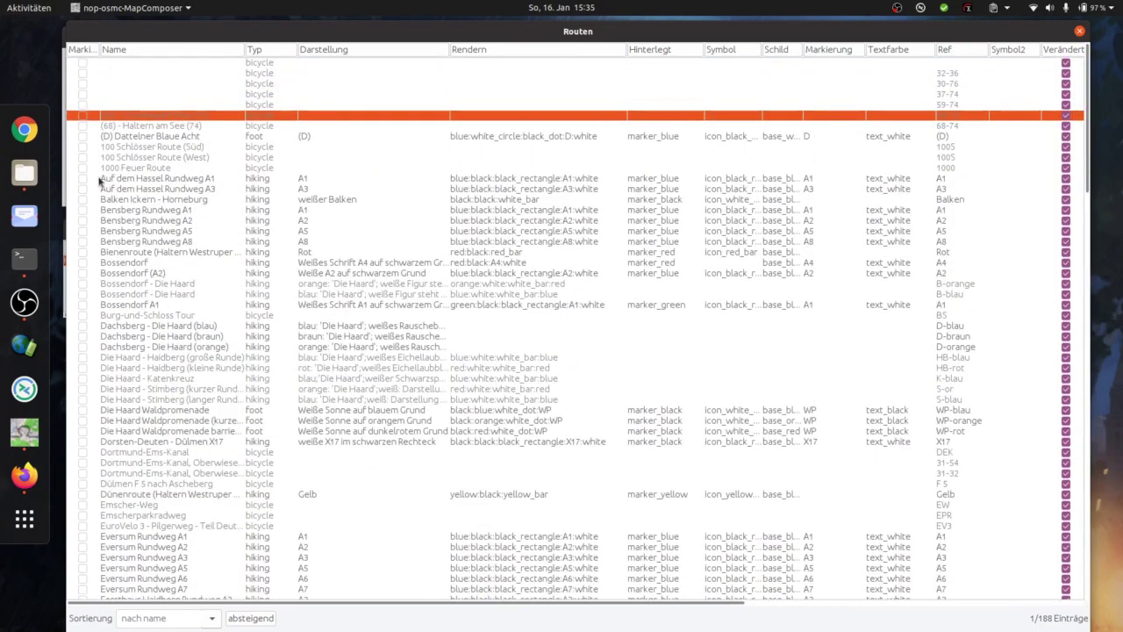
- Select all routes in the list and set their Markieren flag with Aktivieren
{"action": "key", "text": "ctrl+a"}
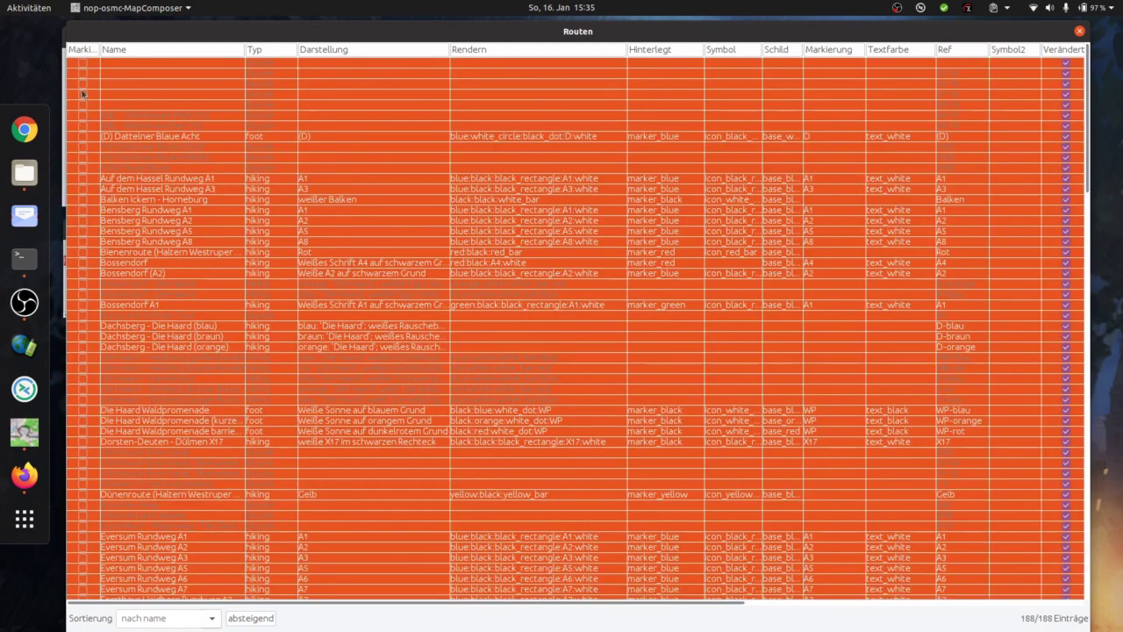
{"action": "right_click", "coordinate": [81, 176]}
{"action": "left_click", "coordinate": [109, 186]}
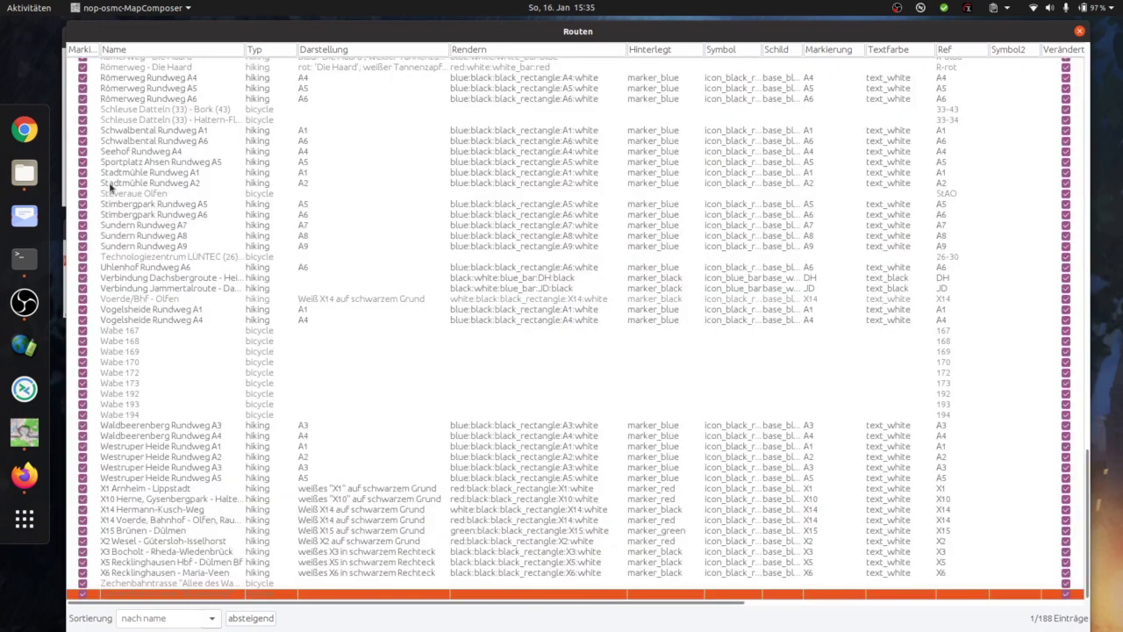
{"action": "left_click", "coordinate": [92, 151]}
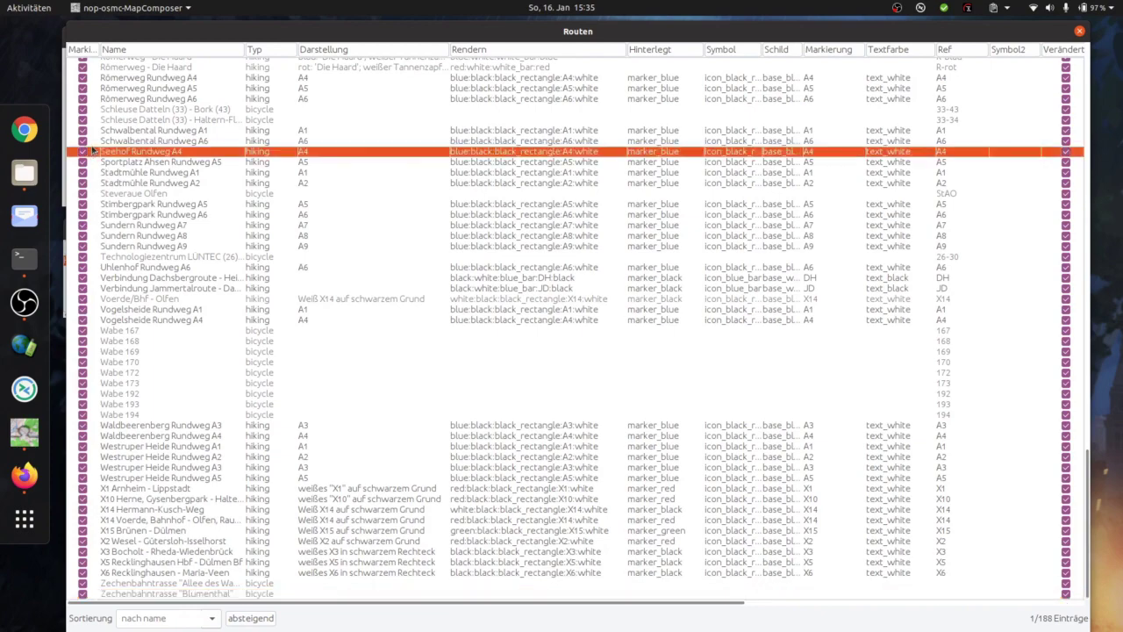
- Apply Ergänzen & aktivieren to all routes and return to the start of the list
{"action": "key", "text": "ctrl+a"}
{"action": "right_click", "coordinate": [93, 151]}
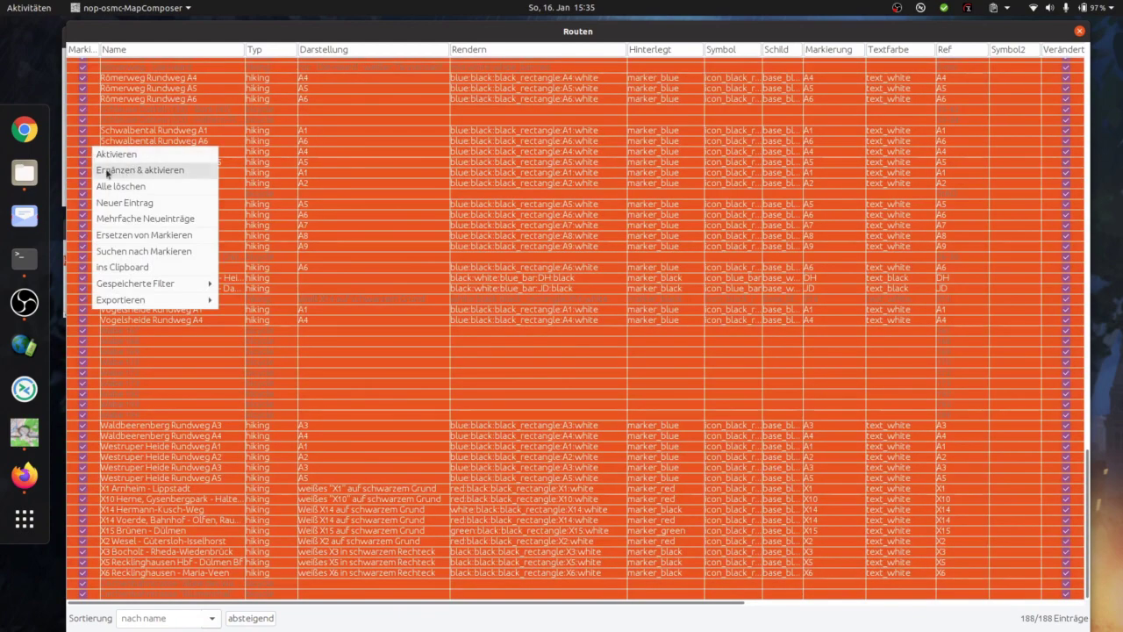
{"action": "left_click", "coordinate": [145, 175]}
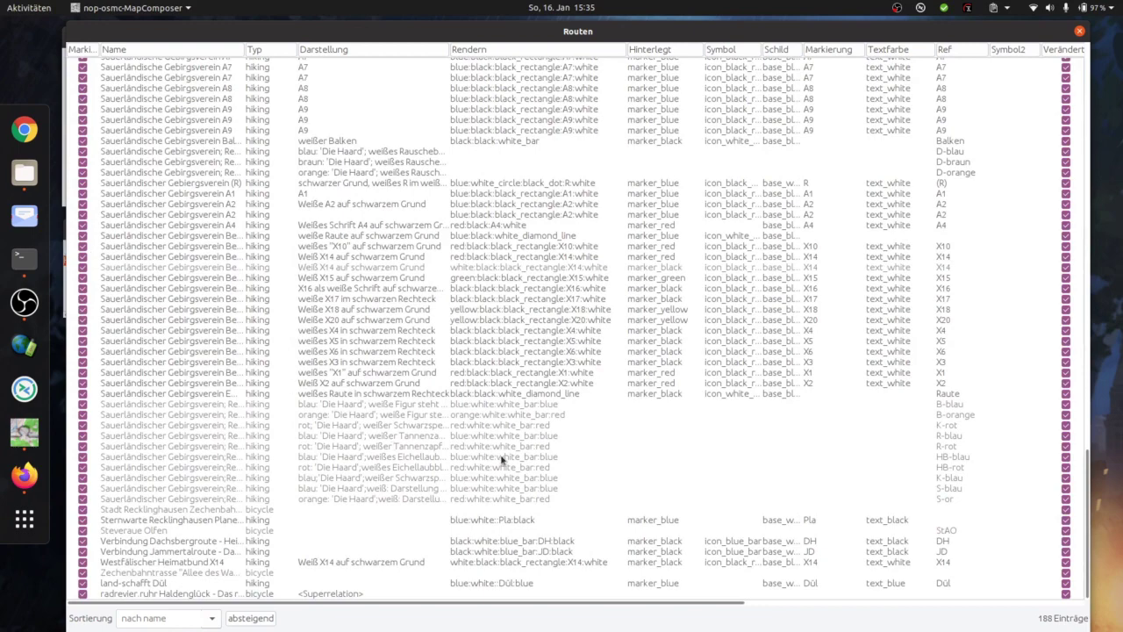
{"action": "left_click", "coordinate": [595, 532]}
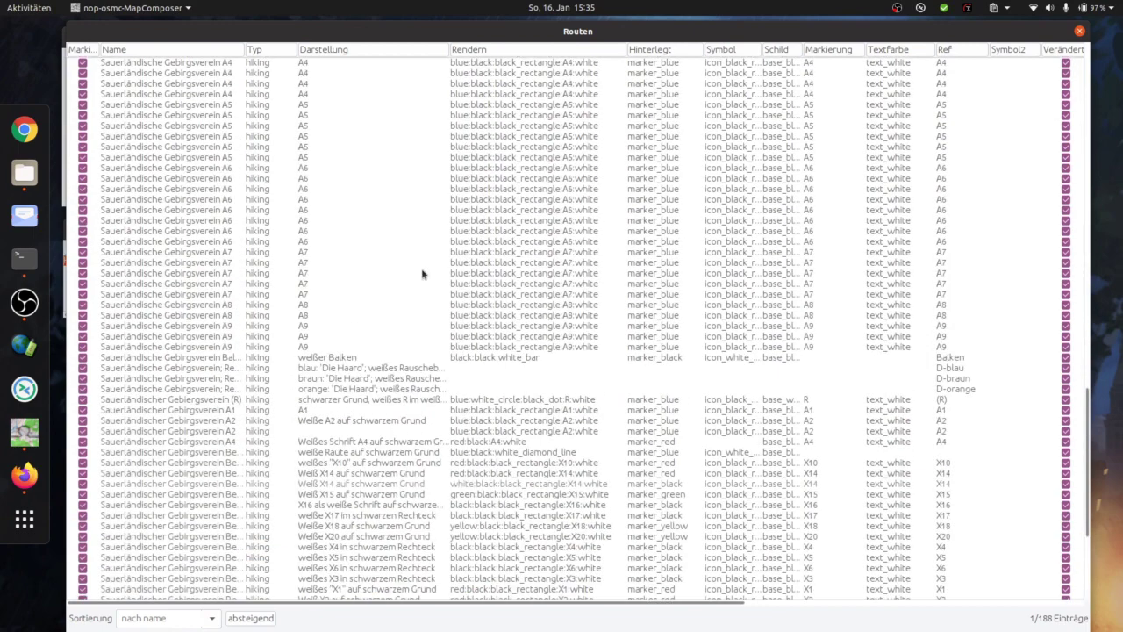
{"action": "scroll", "coordinate": [421, 274], "scroll_direction": "up", "scroll_amount": 20}
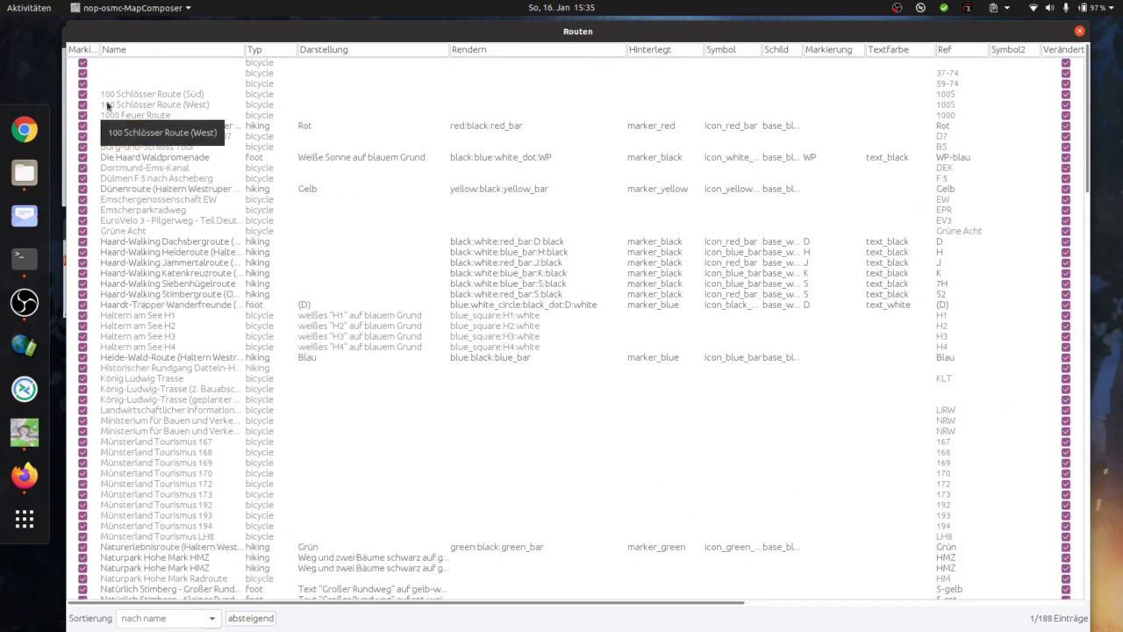
- Save the column layout of the routes list and close the Routen window
{"action": "right_click", "coordinate": [145, 50]}
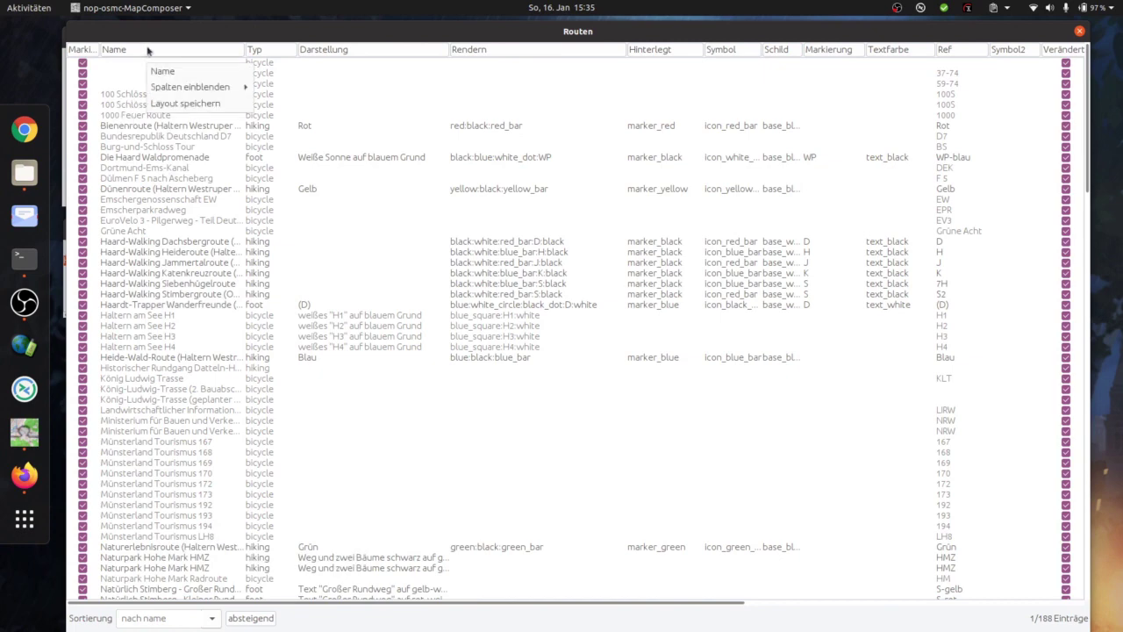
{"action": "left_click", "coordinate": [167, 109]}
{"action": "left_click", "coordinate": [1080, 31]}
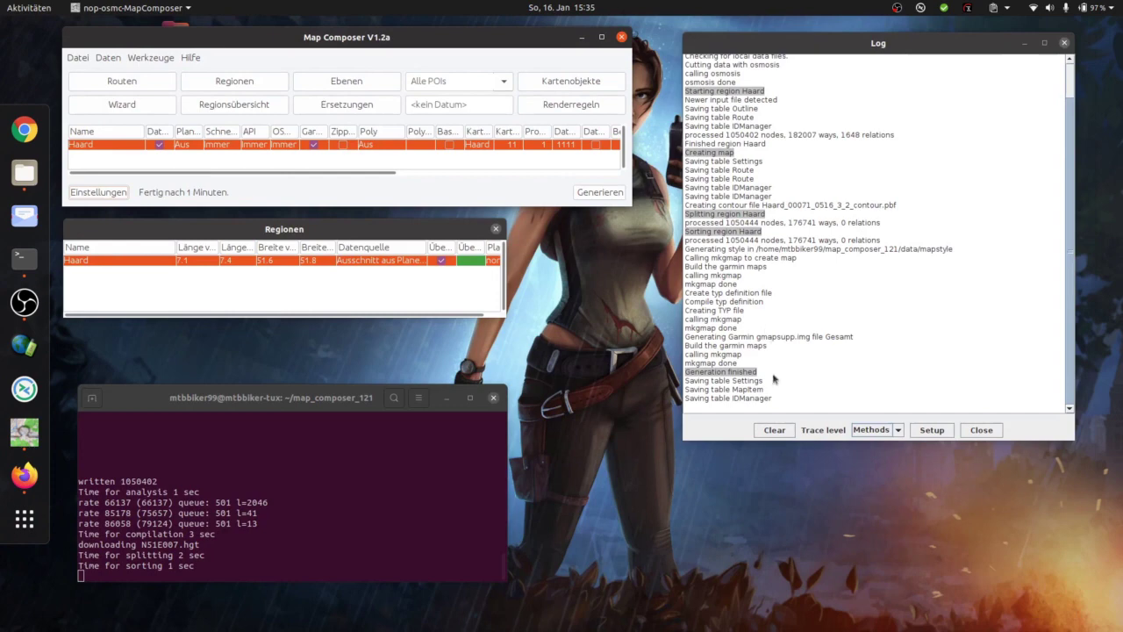
- Clear the log and start generating the Haard map again
{"action": "left_click", "coordinate": [773, 430]}
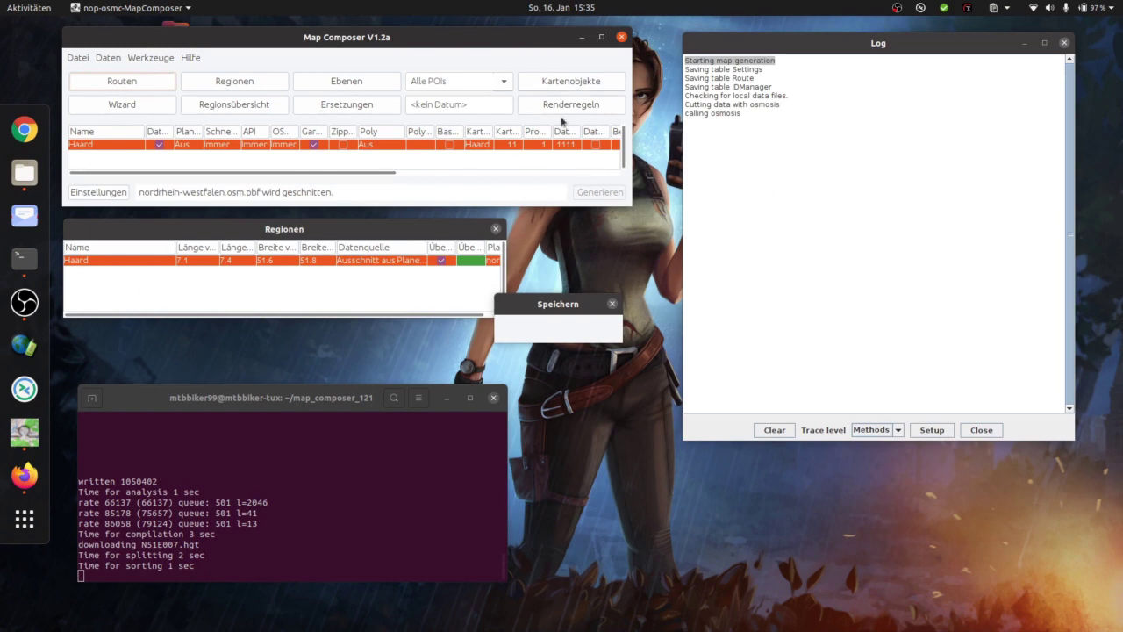
- Switch to Firefox, search for "wanderreitkarte" in a new tab and open the Reit- und Wanderkarte website
{"action": "left_click", "coordinate": [35, 488]}
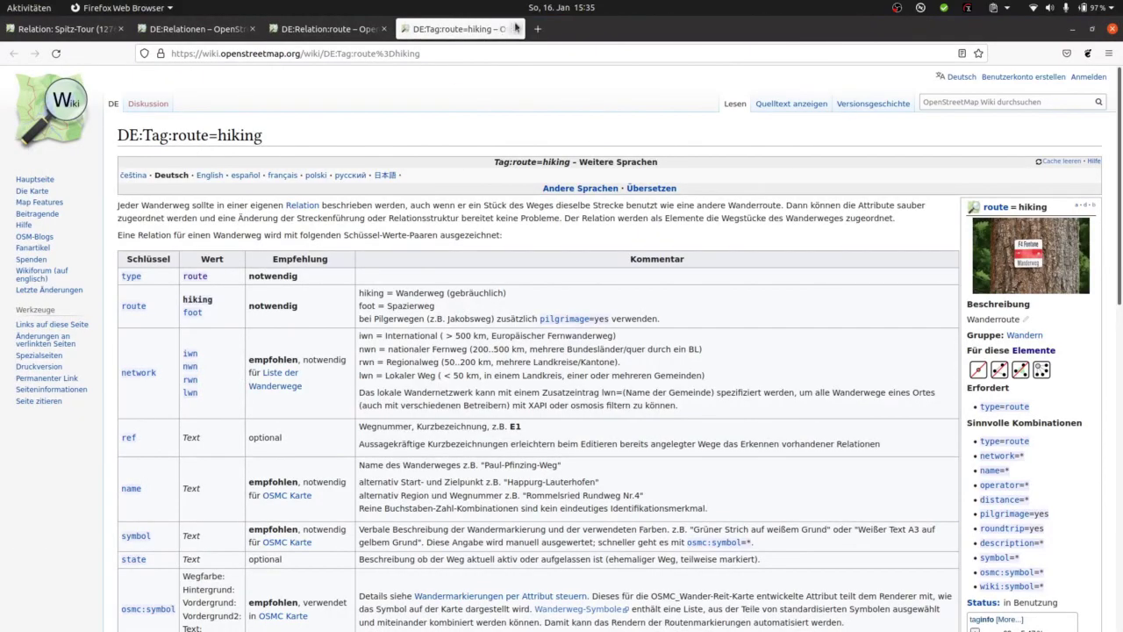
{"action": "left_click", "coordinate": [537, 29]}
{"action": "left_click", "coordinate": [533, 54]}
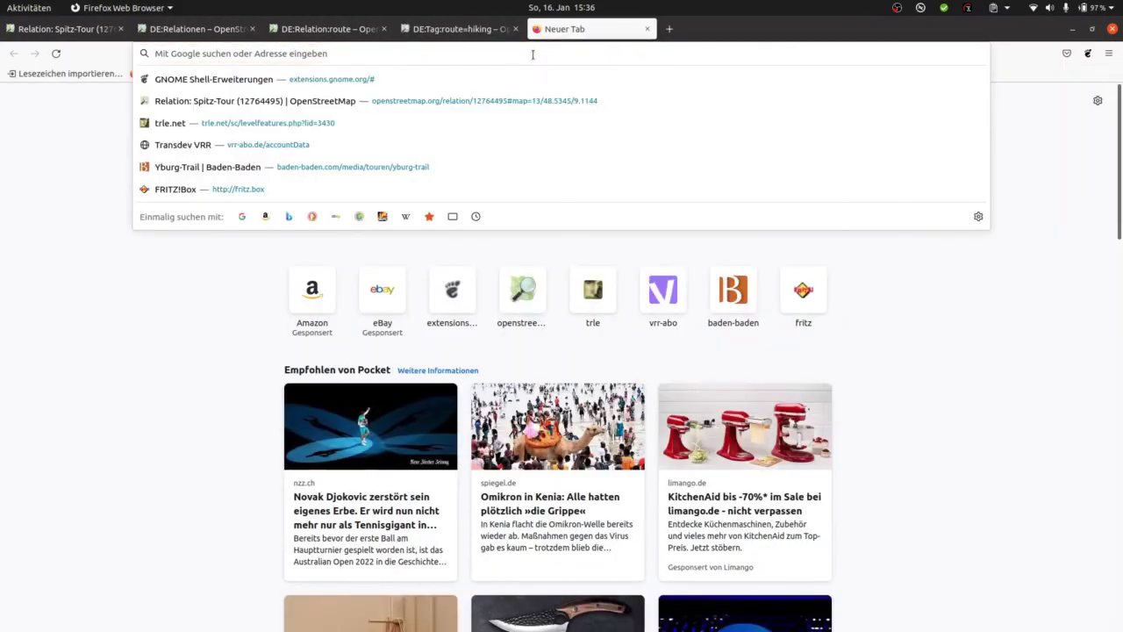
{"action": "type", "text": "wanderreitkarte"}
{"action": "key", "text": "Return"}
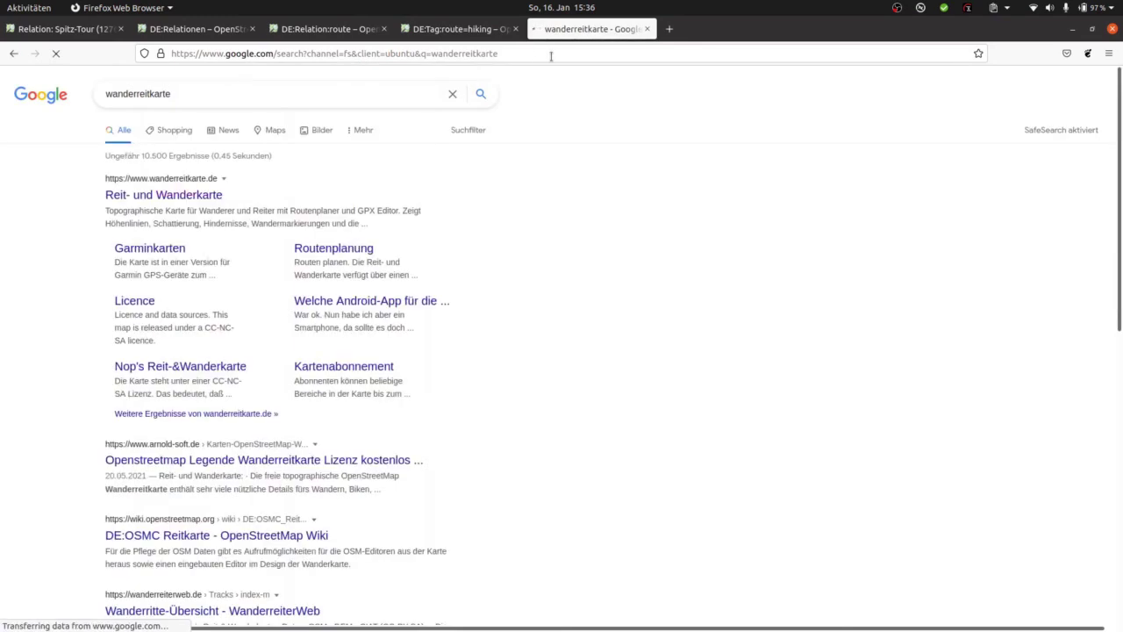
{"action": "left_click", "coordinate": [208, 201]}
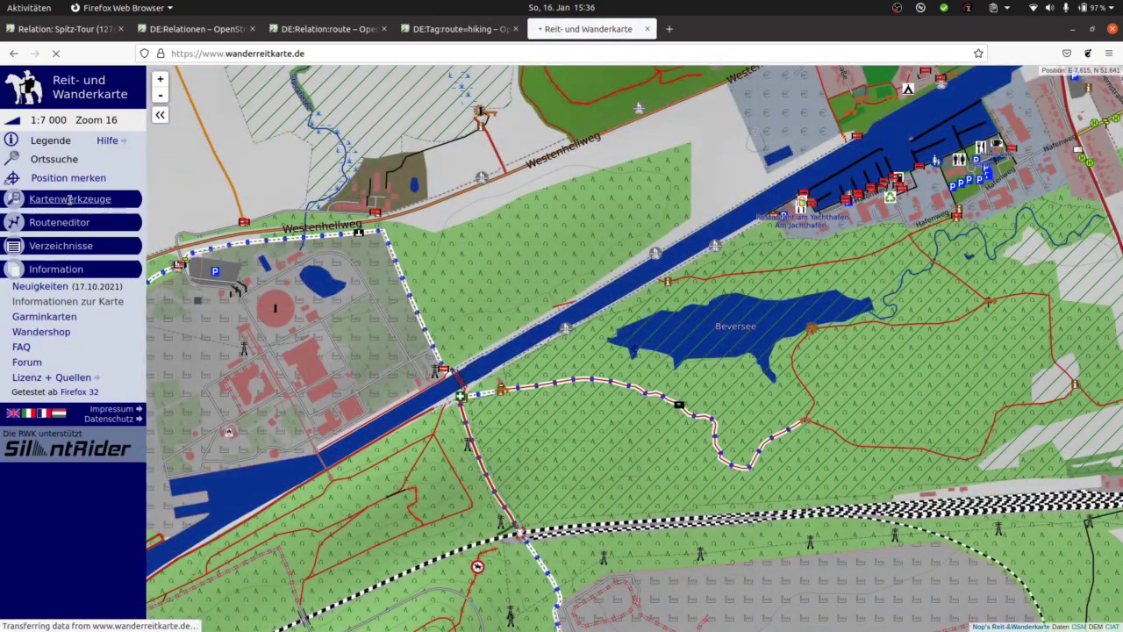
- Open the map information page, dismiss the advertisement, and go through its Mapper section to the hiking marker symbols page
{"action": "left_click", "coordinate": [69, 199]}
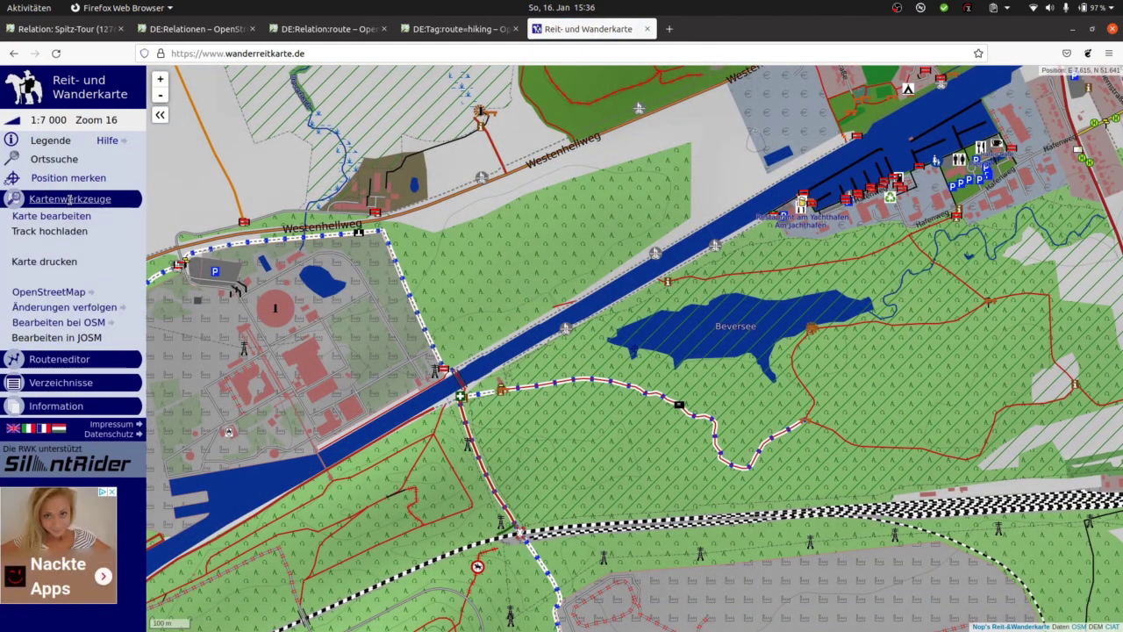
{"action": "left_click", "coordinate": [53, 406]}
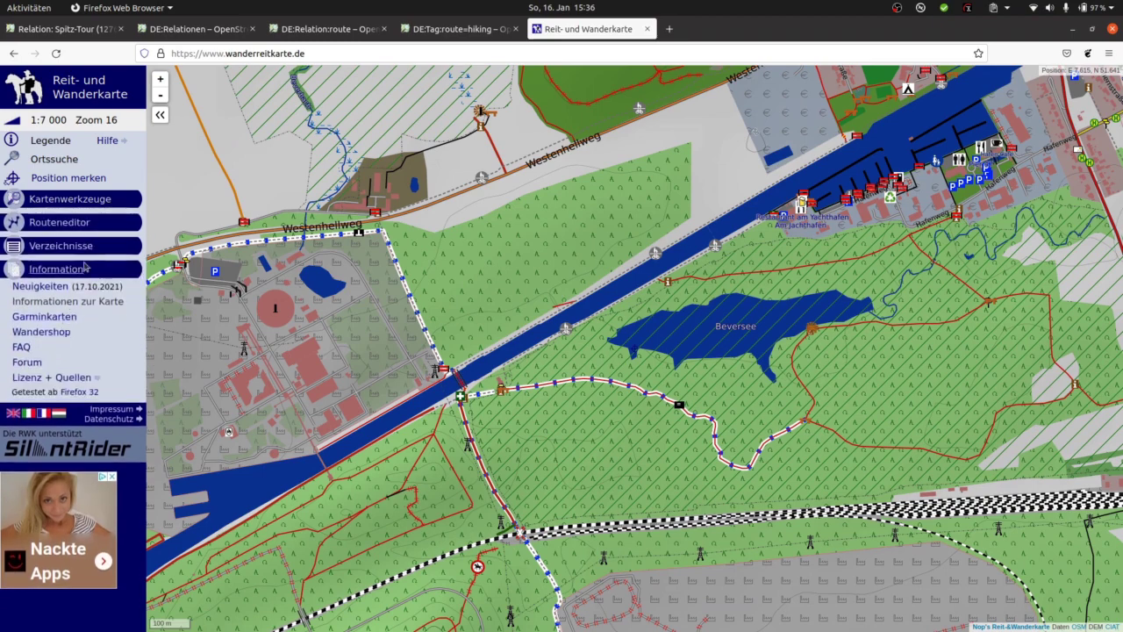
{"action": "left_click", "coordinate": [44, 303]}
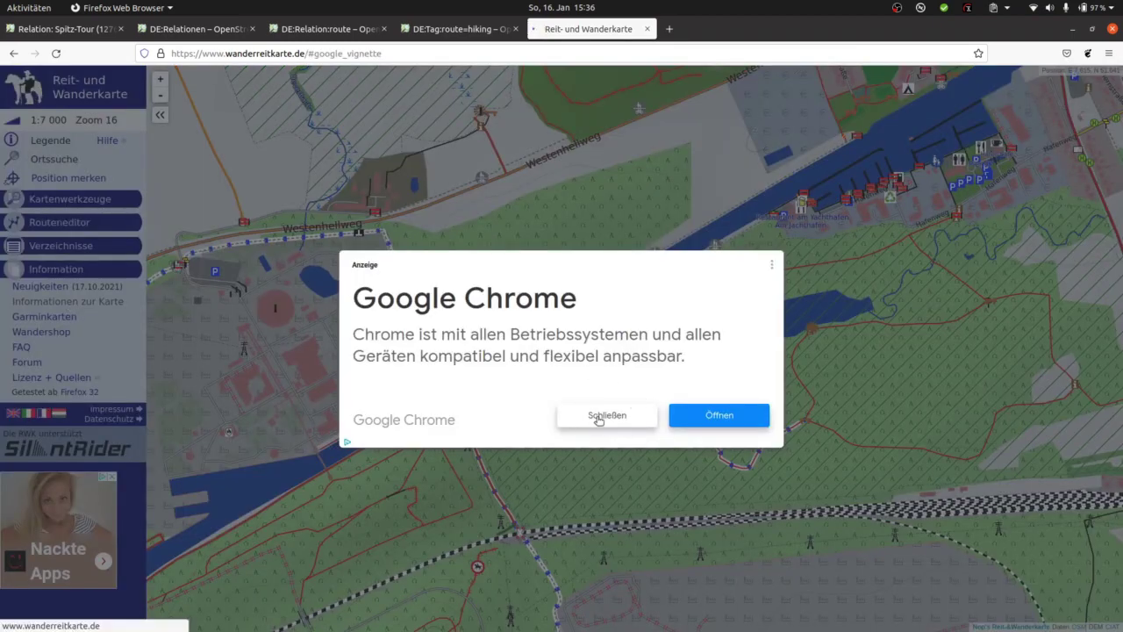
{"action": "left_click", "coordinate": [597, 418]}
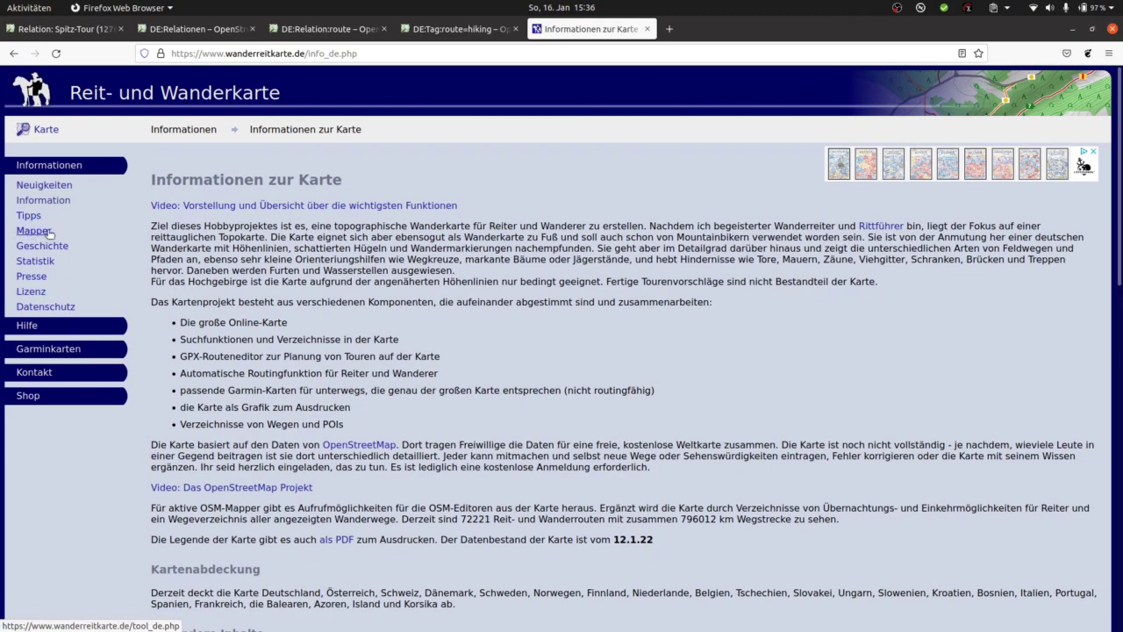
{"action": "left_click", "coordinate": [40, 231]}
{"action": "left_click", "coordinate": [201, 232]}
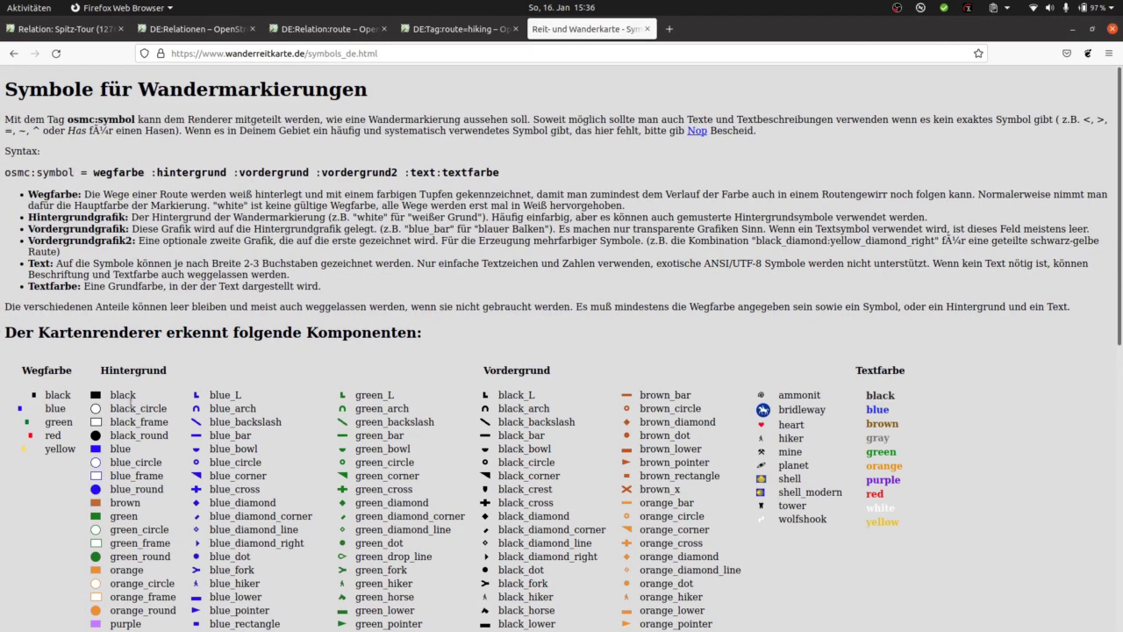
- Examine the foreground symbols in the component table of the hiking markers page, including black_right and black_L
{"action": "scroll", "coordinate": [158, 403], "scroll_direction": "down", "scroll_amount": 5}
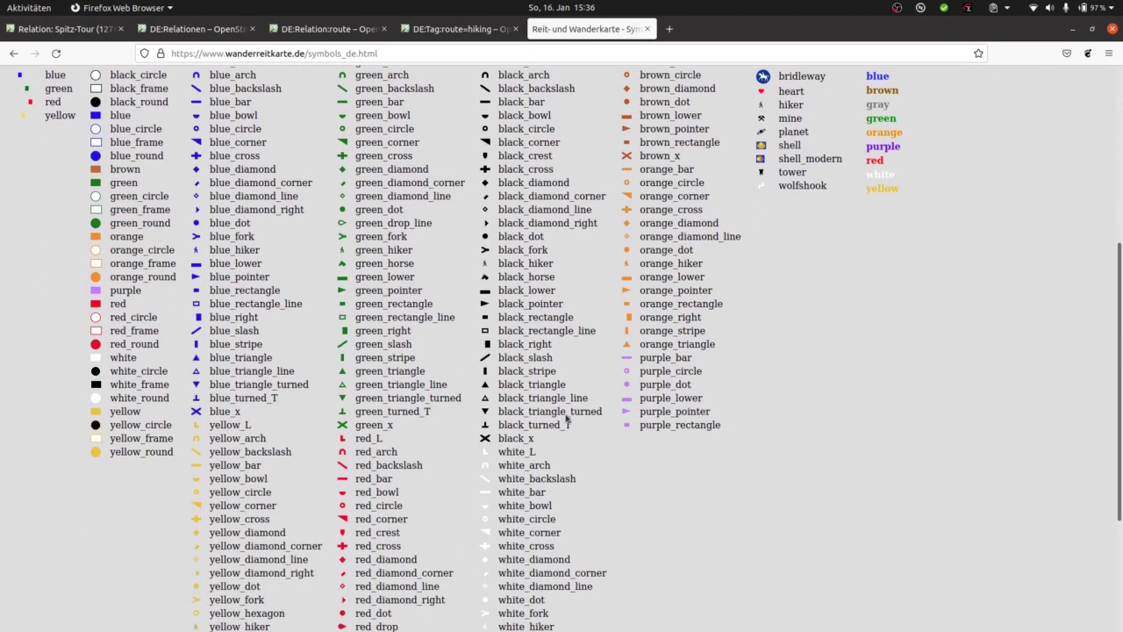
{"action": "left_click_drag", "start_coordinate": [499, 341], "coordinate": [558, 349]}
{"action": "left_click", "coordinate": [511, 346]}
{"action": "scroll", "coordinate": [542, 307], "scroll_direction": "up", "scroll_amount": 5}
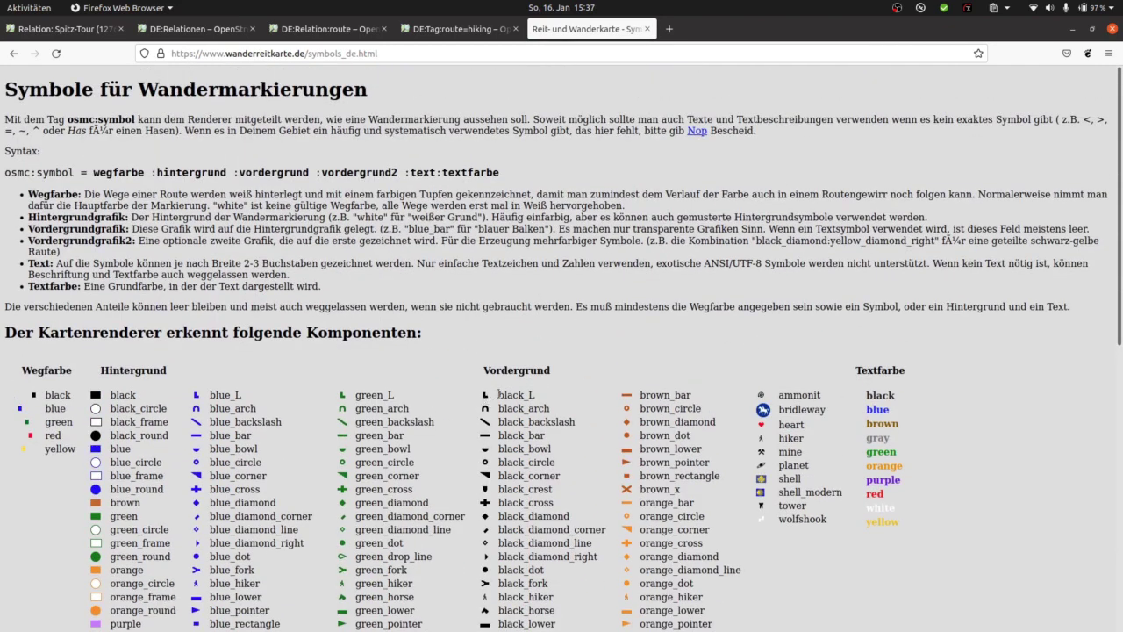
{"action": "left_click_drag", "start_coordinate": [499, 394], "coordinate": [537, 398]}
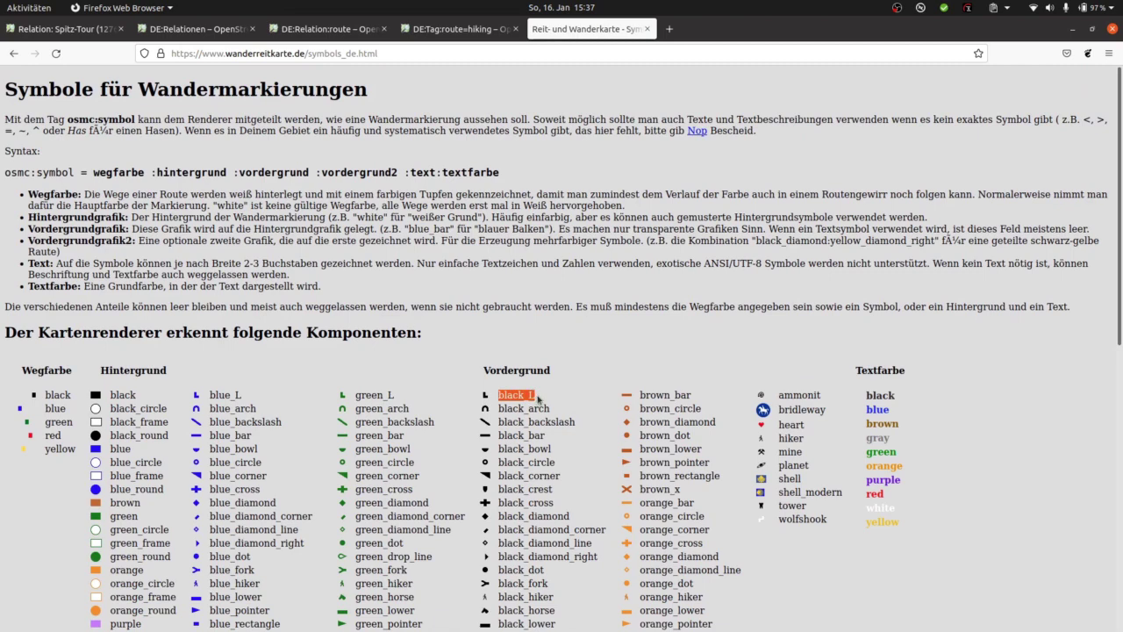
- Examine the component table of the hiking markers page, comparing brown_bar and the other foreground symbols with the path colours and backgrounds
{"action": "left_click", "coordinate": [639, 403]}
{"action": "left_click_drag", "start_coordinate": [641, 397], "coordinate": [697, 401]}
{"action": "scroll", "coordinate": [190, 434], "scroll_direction": "down", "scroll_amount": 4}
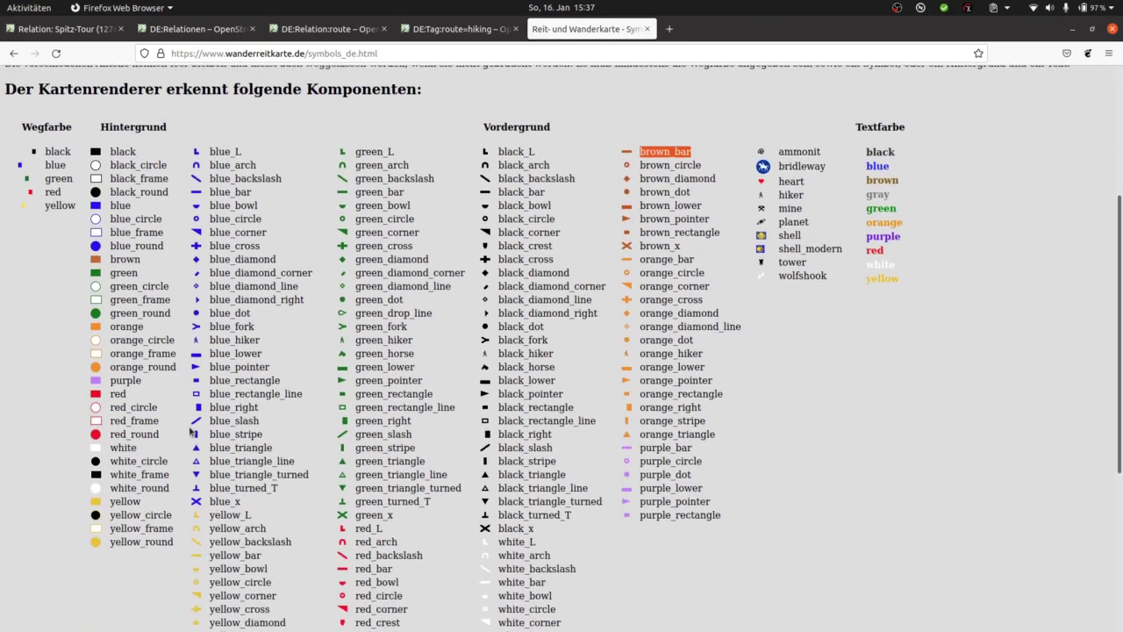
{"action": "scroll", "coordinate": [263, 368], "scroll_direction": "up", "scroll_amount": 3}
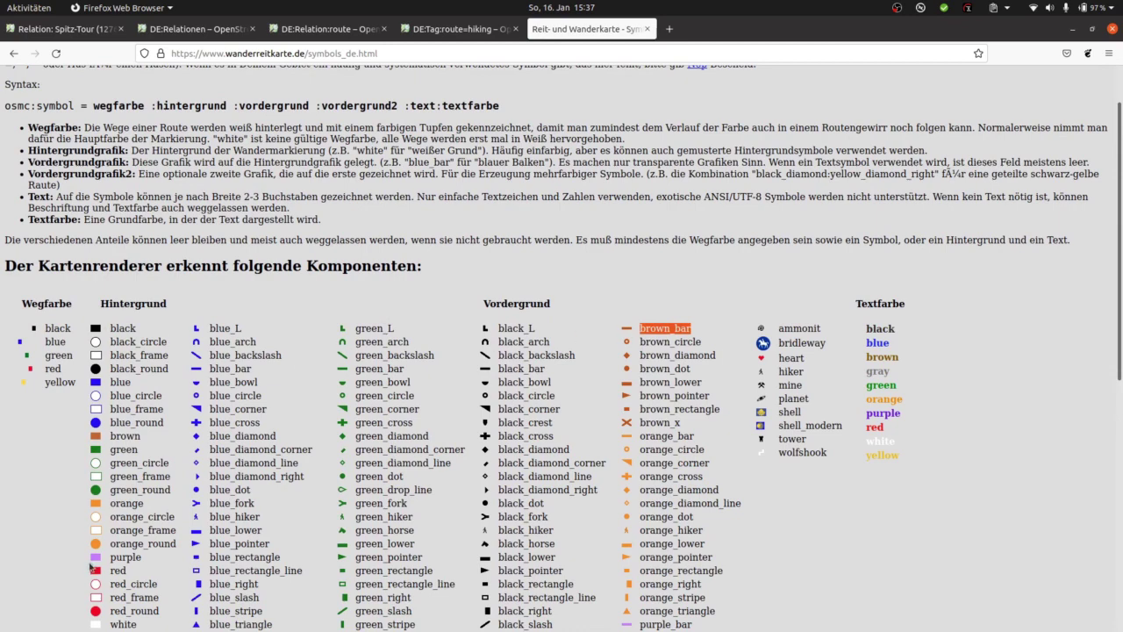
{"action": "scroll", "coordinate": [158, 410], "scroll_direction": "down", "scroll_amount": 3}
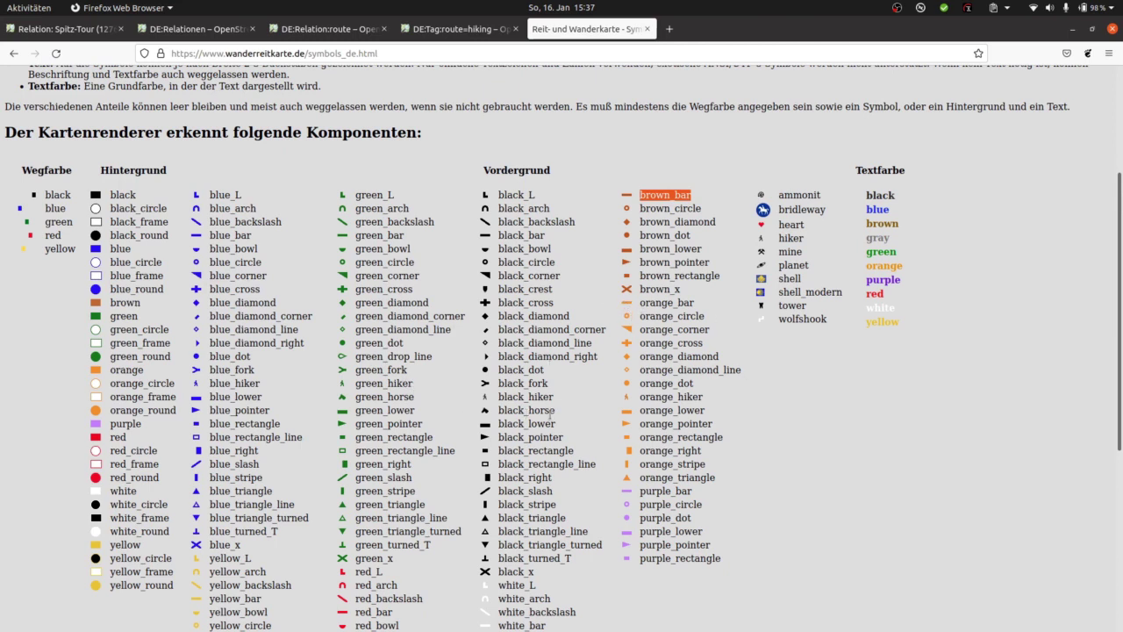
{"action": "scroll", "coordinate": [309, 318], "scroll_direction": "up", "scroll_amount": 3}
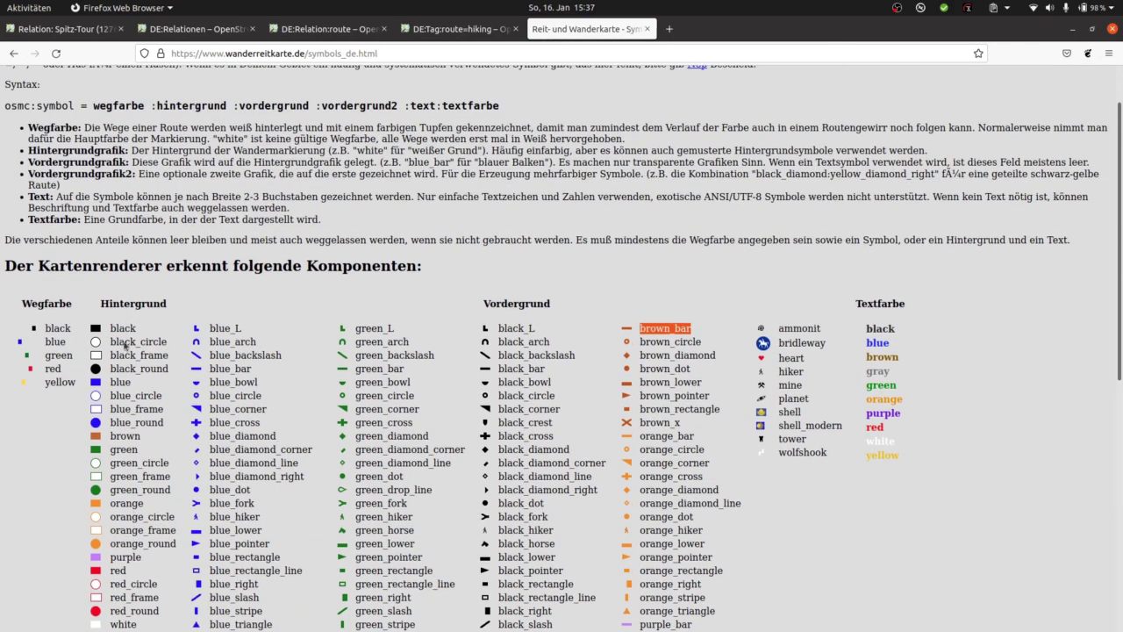
{"action": "scroll", "coordinate": [114, 424], "scroll_direction": "down", "scroll_amount": 4}
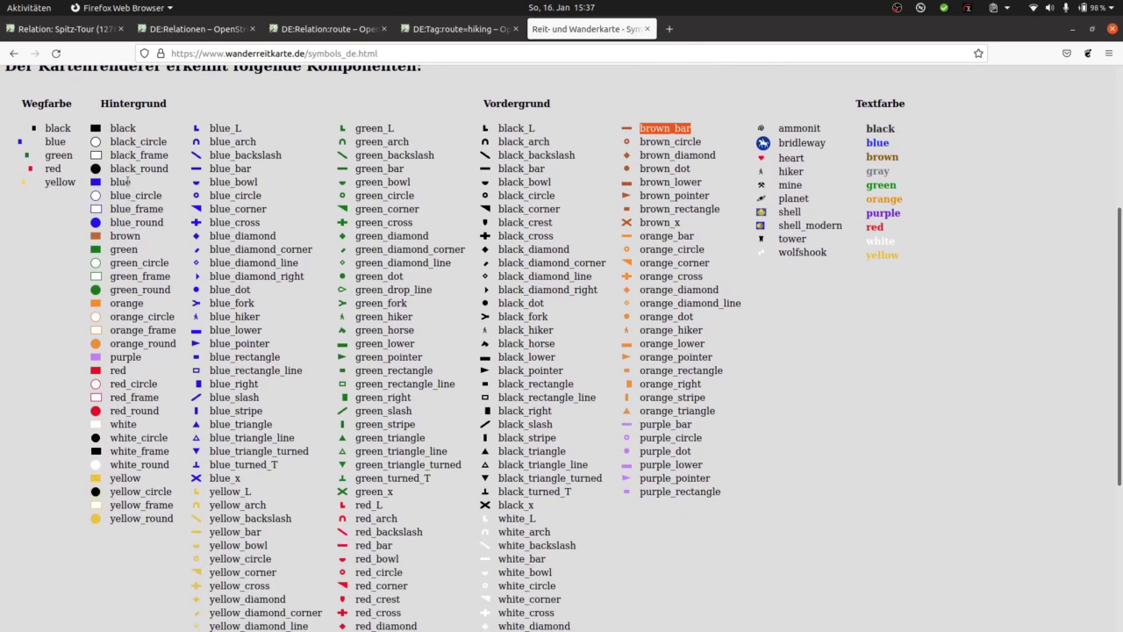
{"action": "scroll", "coordinate": [285, 166], "scroll_direction": "up", "scroll_amount": 4}
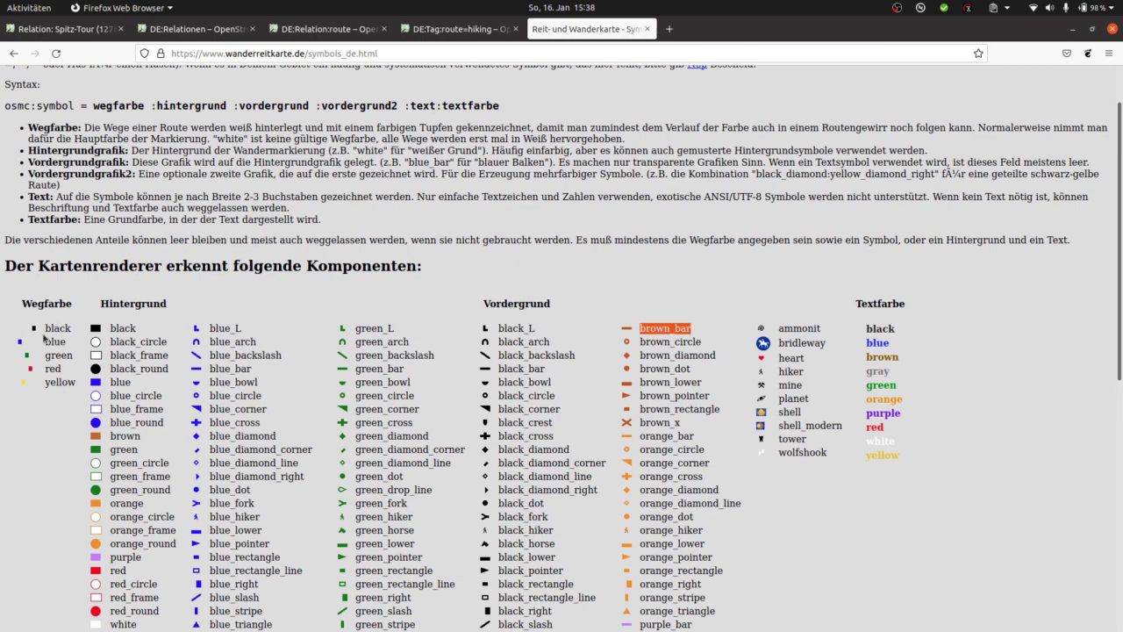
- Open the Reit- und Wanderkarte map at wanderreitkarte.de in a new browser tab
{"action": "left_click", "coordinate": [669, 29]}
{"action": "left_click", "coordinate": [444, 214]}
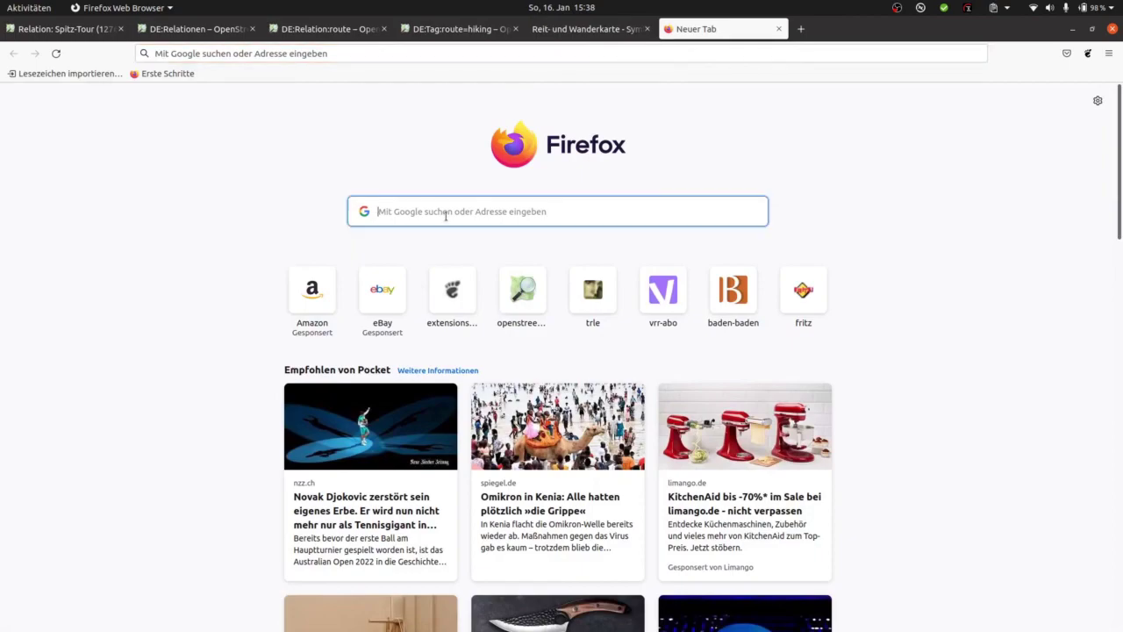
{"action": "type", "text": "wa"}
{"action": "left_click", "coordinate": [638, 104]}
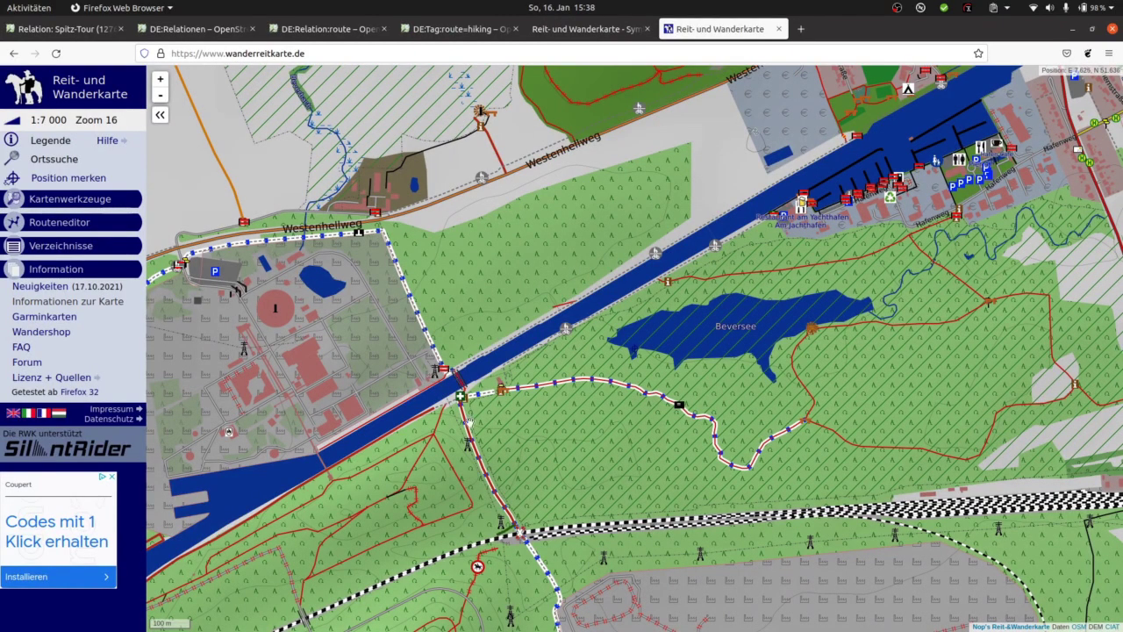
- Locate the Haard forest on the map and show it at zoom level 16
{"action": "key", "text": "Down"}
{"action": "key", "text": "Down"}
{"action": "key", "text": "Down"}
{"action": "key", "text": "Down"}
{"action": "key", "text": "Down"}
{"action": "key", "text": "Down"}
{"action": "key", "text": "Down"}
{"action": "key", "text": "Down"}
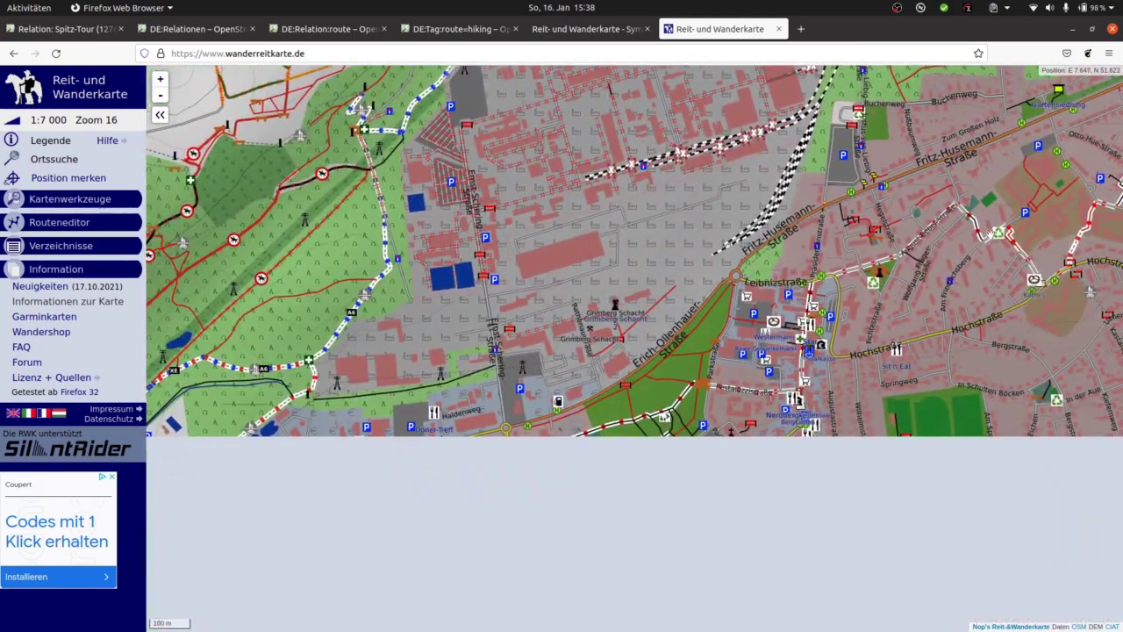
{"action": "key", "text": "Down"}
{"action": "key", "text": "Down"}
{"action": "key", "text": "Left"}
{"action": "key", "text": "Left"}
{"action": "key", "text": "Left"}
{"action": "key", "text": "Left"}
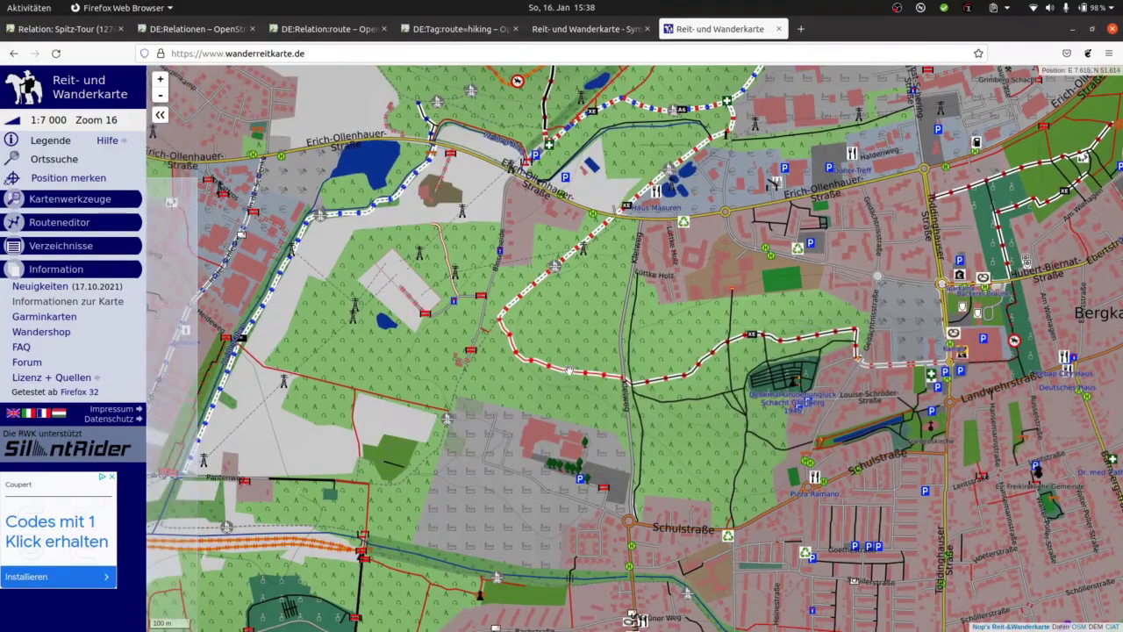
{"action": "key", "text": "Down"}
{"action": "key", "text": "Down"}
{"action": "key", "text": "Down"}
{"action": "key", "text": "Down"}
{"action": "key", "text": "Down"}
{"action": "key", "text": "Down"}
{"action": "key", "text": "Left"}
{"action": "key", "text": "Left"}
{"action": "scroll", "coordinate": [502, 284], "scroll_direction": "down", "scroll_amount": 5}
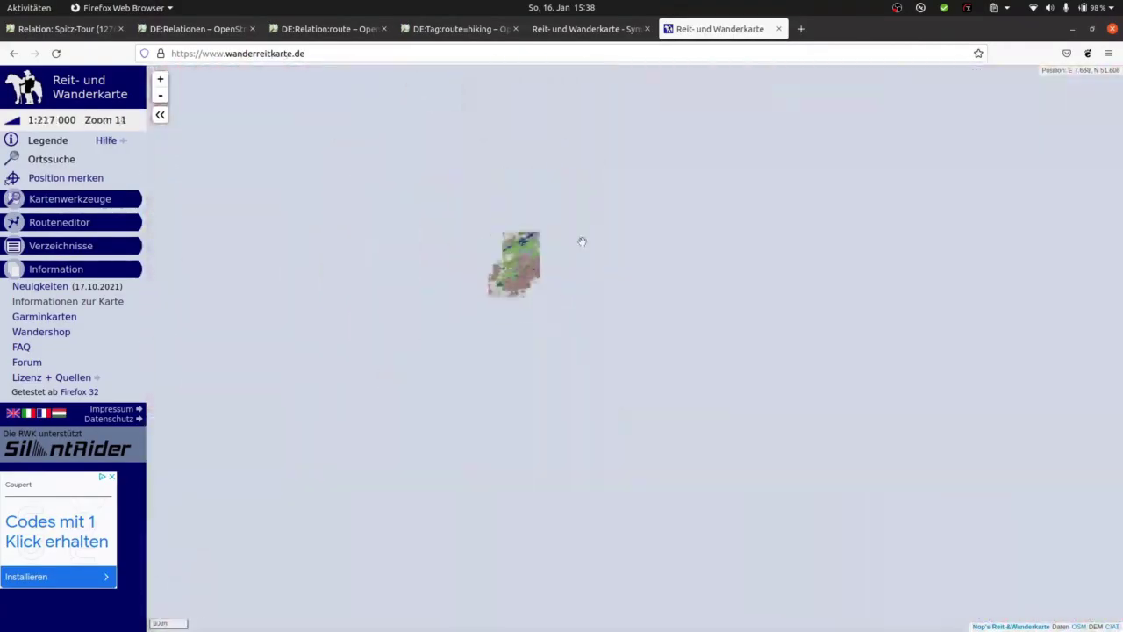
{"action": "key", "text": "Left"}
{"action": "key", "text": "Left"}
{"action": "key", "text": "Down"}
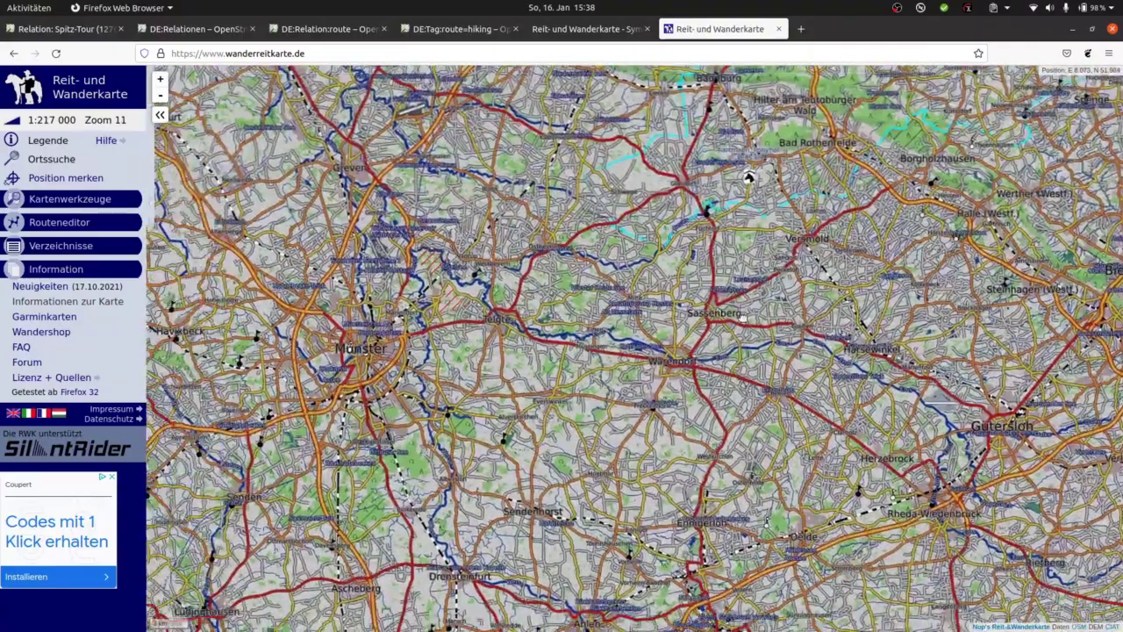
{"action": "scroll", "coordinate": [438, 377], "scroll_direction": "up", "scroll_amount": 5}
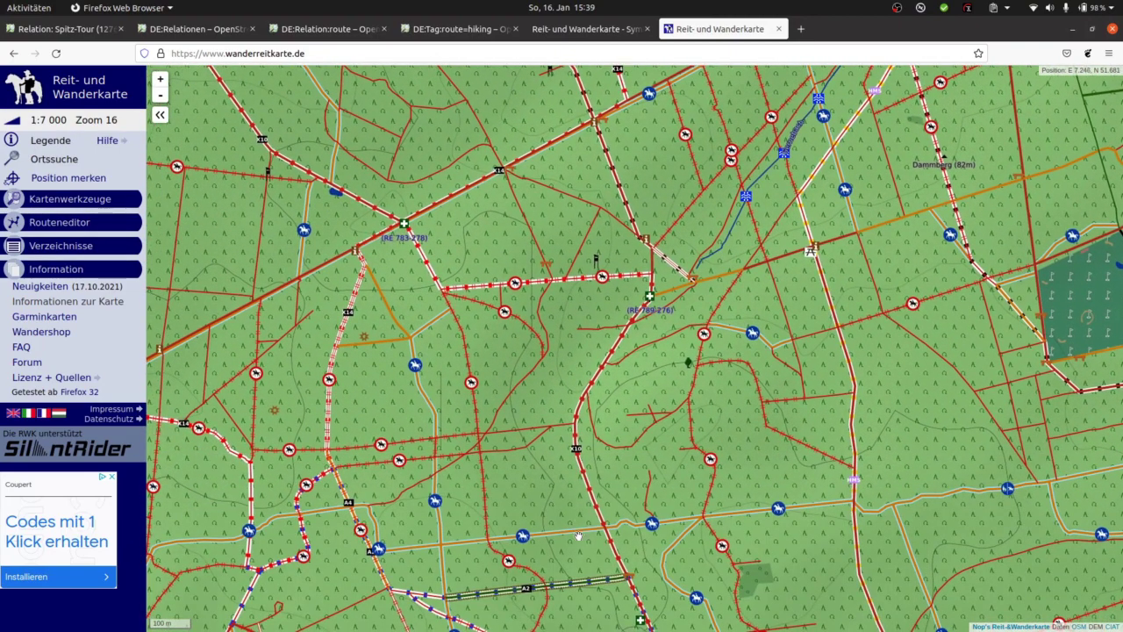
- Examine the hiking route markings across the Haard, including the areas around St. Johannes, Haard-Camping and Dammberg
{"action": "left_click_drag", "start_coordinate": [769, 289], "coordinate": [849, 108]}
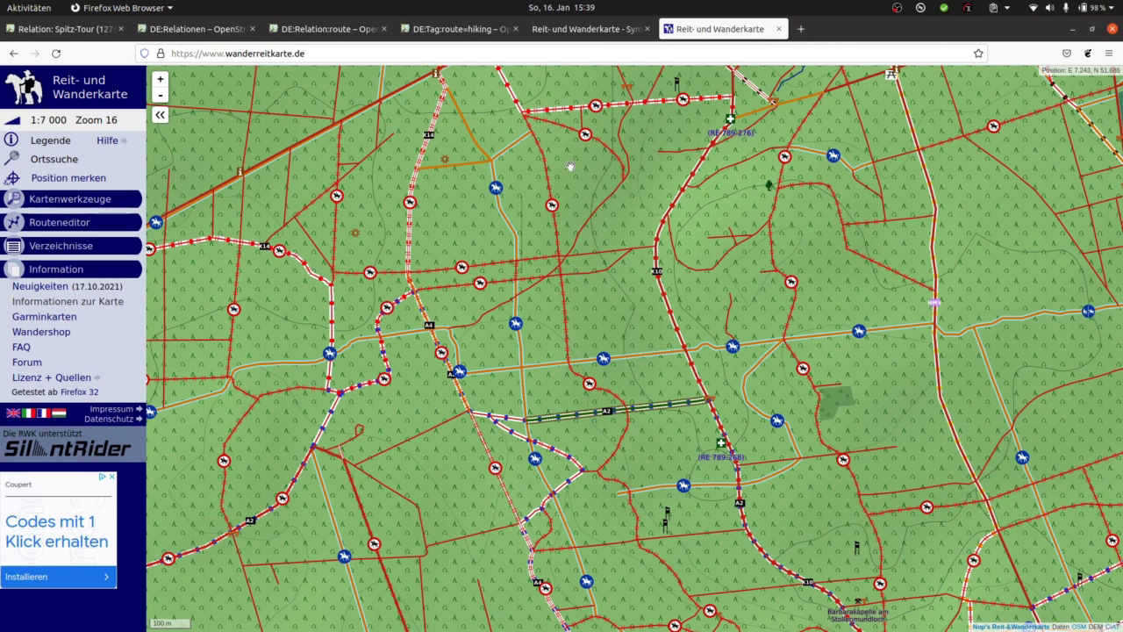
{"action": "left_click_drag", "start_coordinate": [676, 96], "coordinate": [614, 246]}
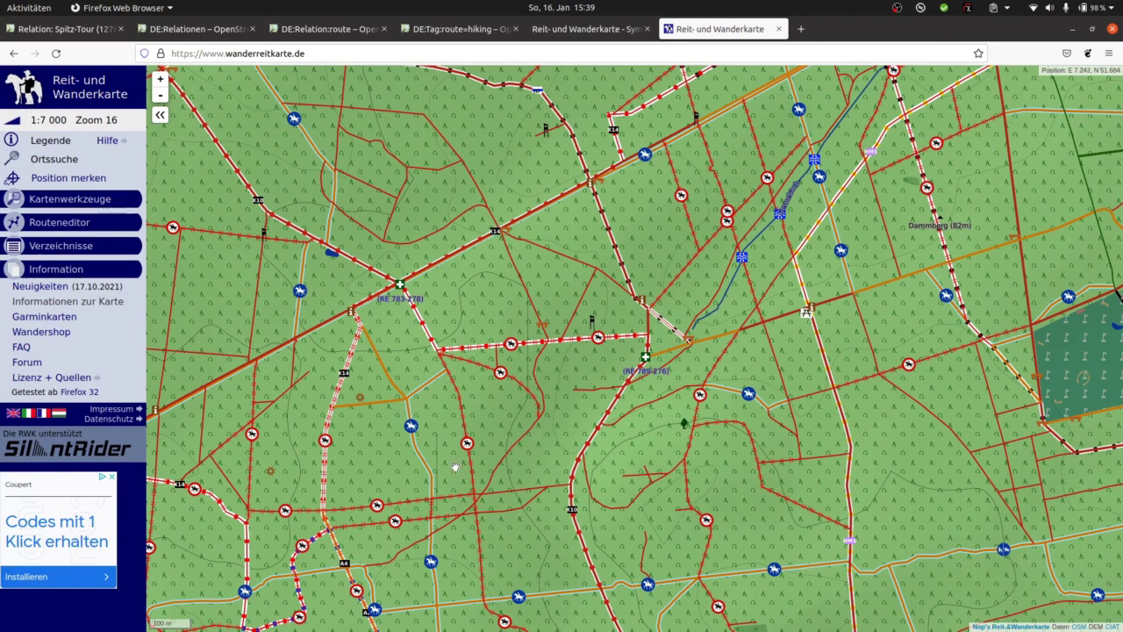
{"action": "left_click_drag", "start_coordinate": [332, 187], "coordinate": [525, 280]}
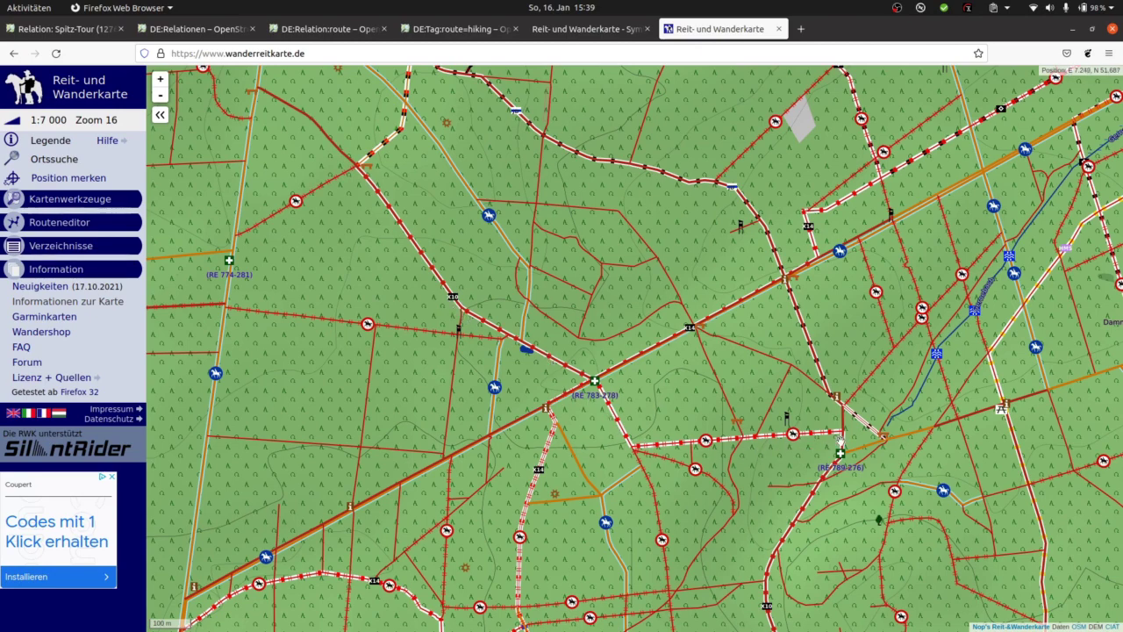
{"action": "left_click_drag", "start_coordinate": [627, 553], "coordinate": [693, 310]}
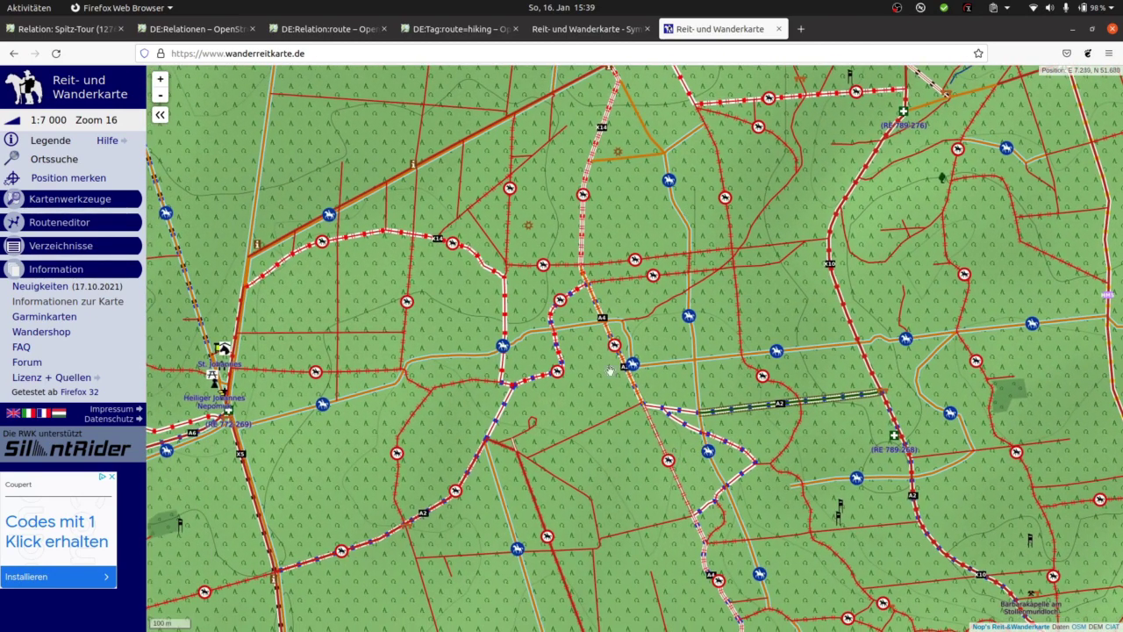
{"action": "left_click_drag", "start_coordinate": [297, 534], "coordinate": [411, 455]}
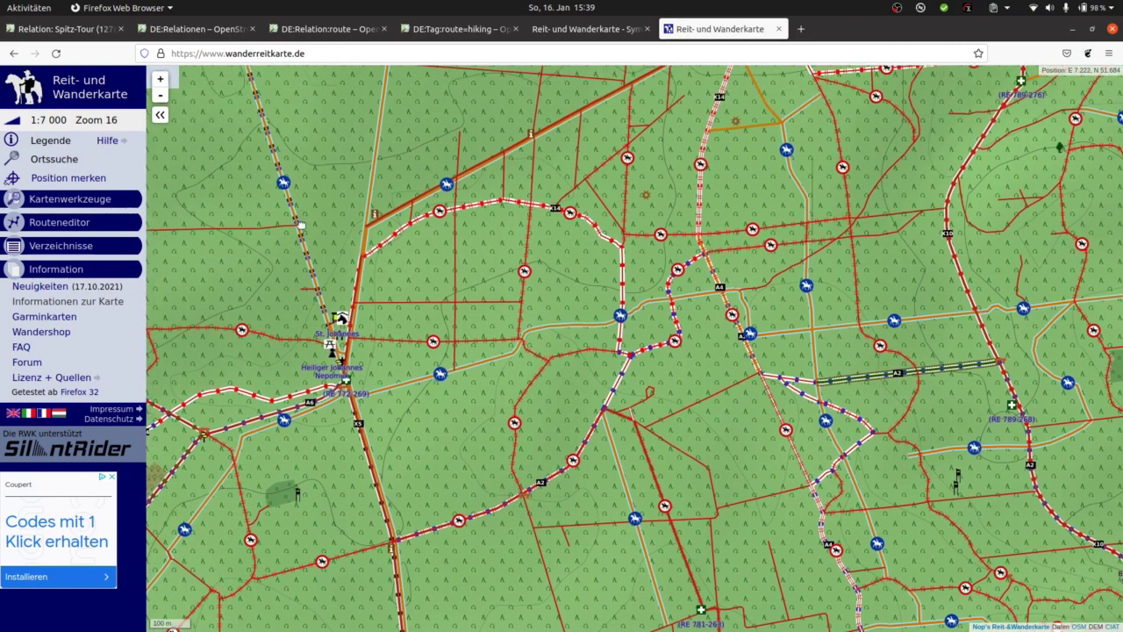
{"action": "left_click_drag", "start_coordinate": [295, 148], "coordinate": [314, 419]}
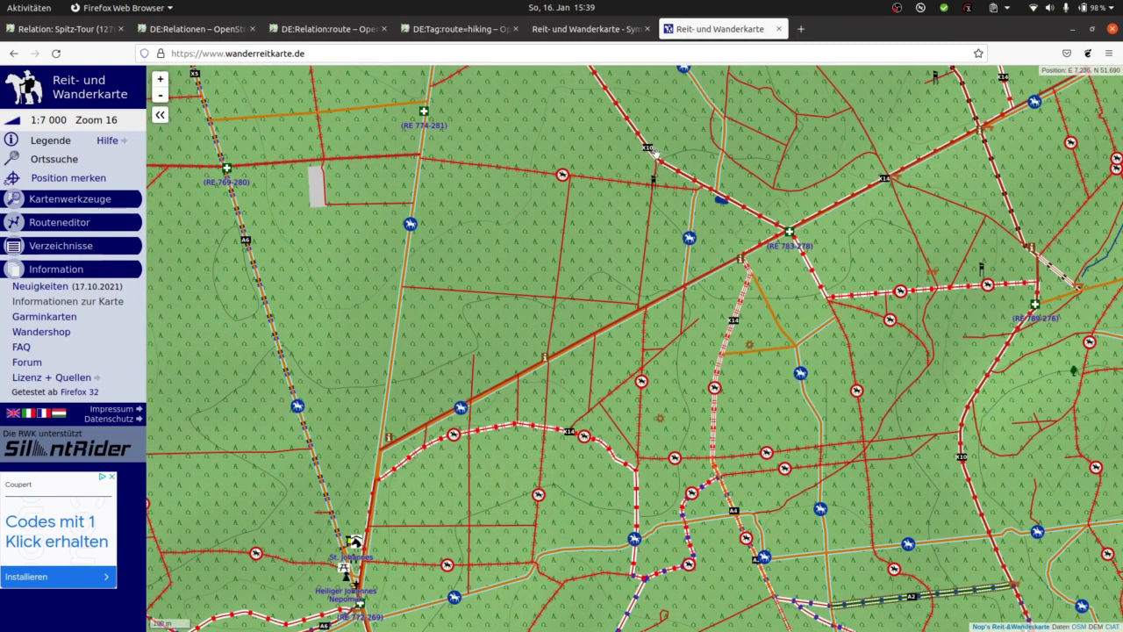
{"action": "left_click_drag", "start_coordinate": [985, 253], "coordinate": [887, 346]}
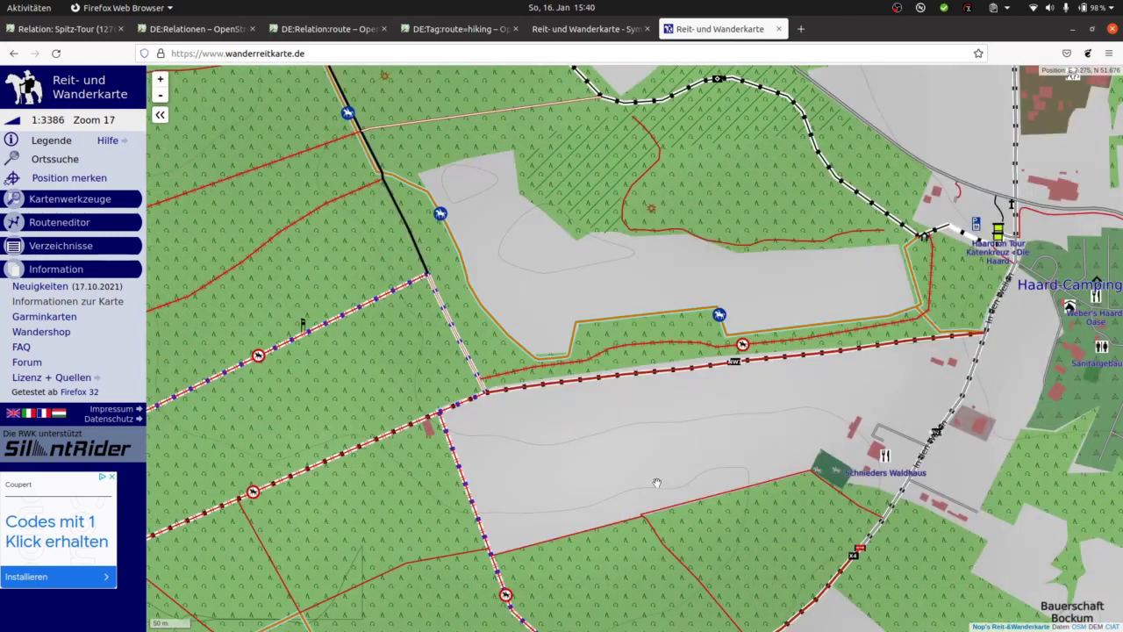
{"action": "scroll", "coordinate": [656, 483], "scroll_direction": "down", "scroll_amount": 1}
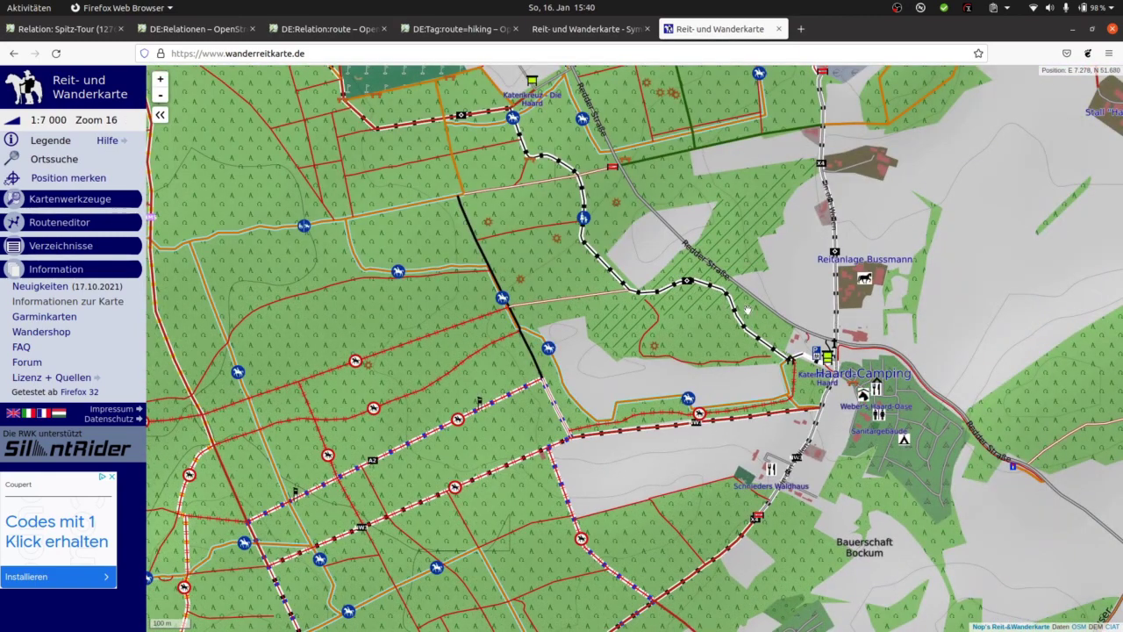
{"action": "left_click_drag", "start_coordinate": [427, 151], "coordinate": [478, 347]}
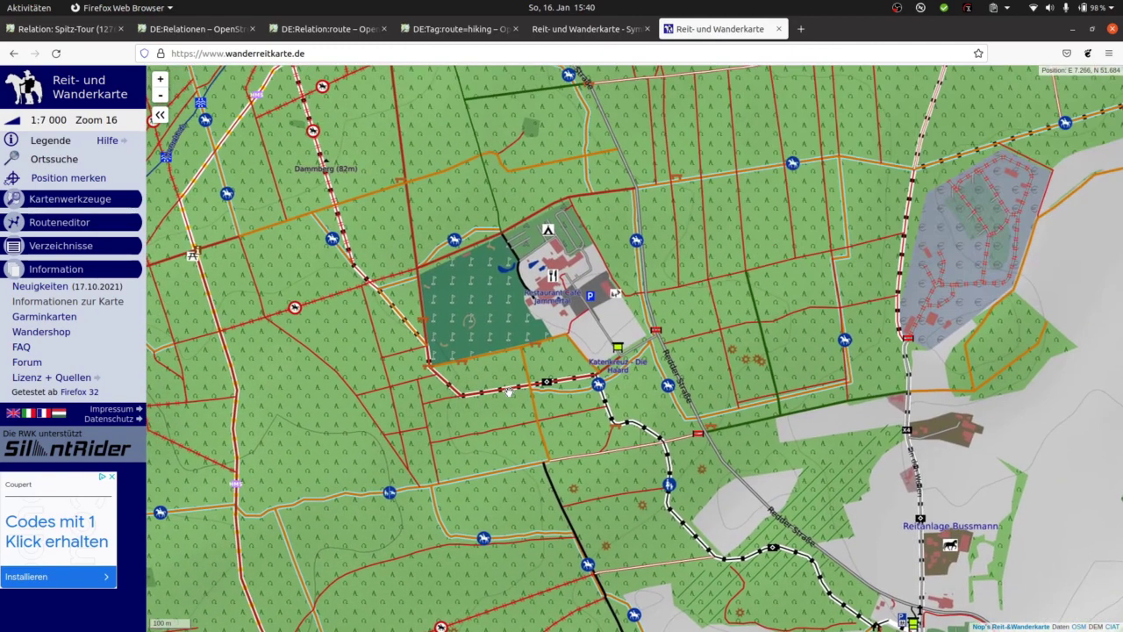
{"action": "left_click_drag", "start_coordinate": [324, 148], "coordinate": [445, 407]}
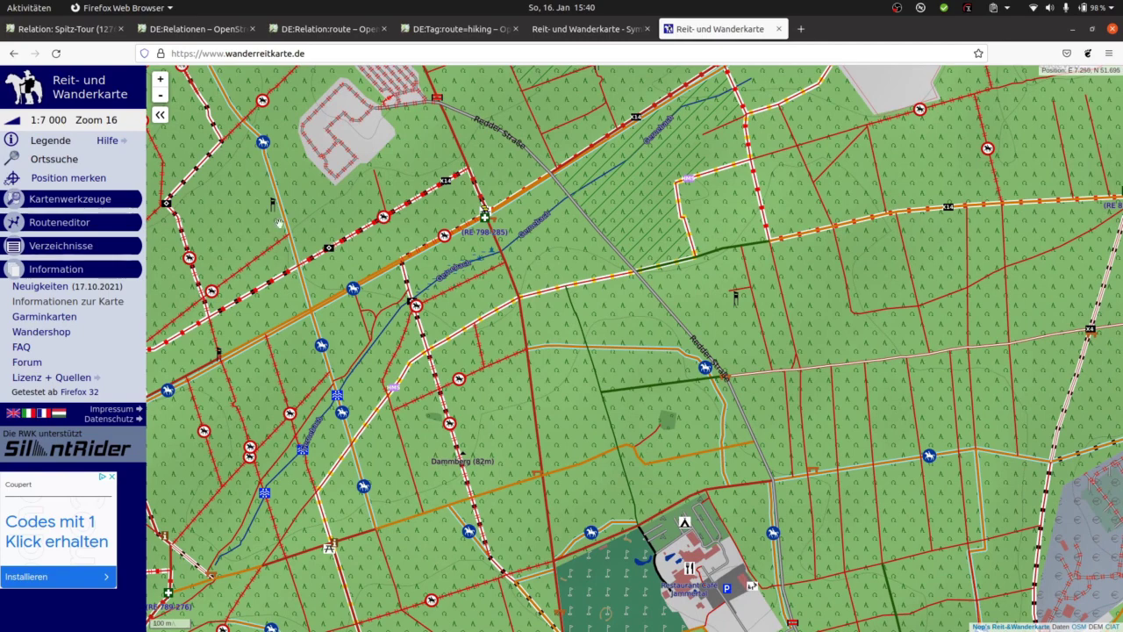
- Return to the hiking marker symbols page and look up the black background and the white_diamond_line foreground in the component table
{"action": "left_click", "coordinate": [579, 28]}
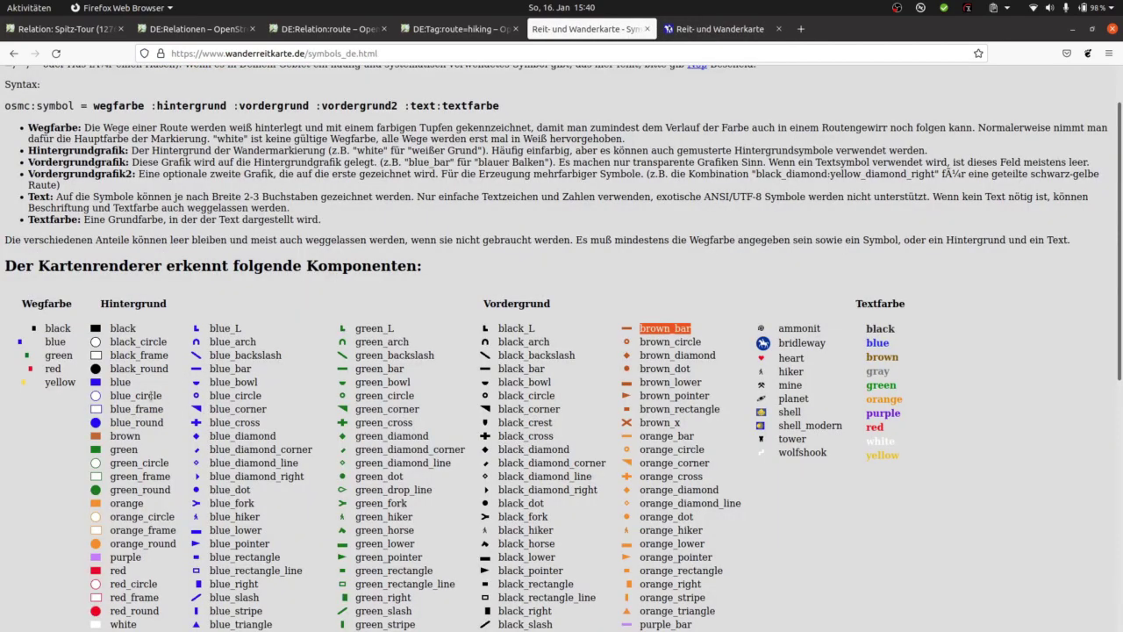
{"action": "left_click_drag", "start_coordinate": [108, 327], "coordinate": [148, 336]}
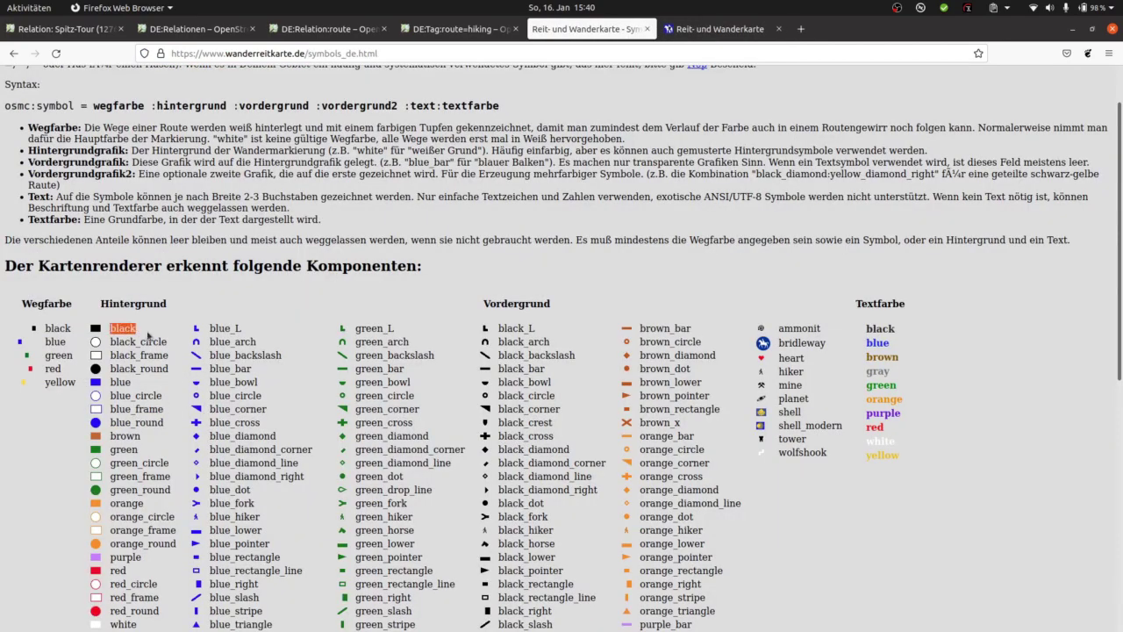
{"action": "scroll", "coordinate": [422, 421], "scroll_direction": "down", "scroll_amount": 10}
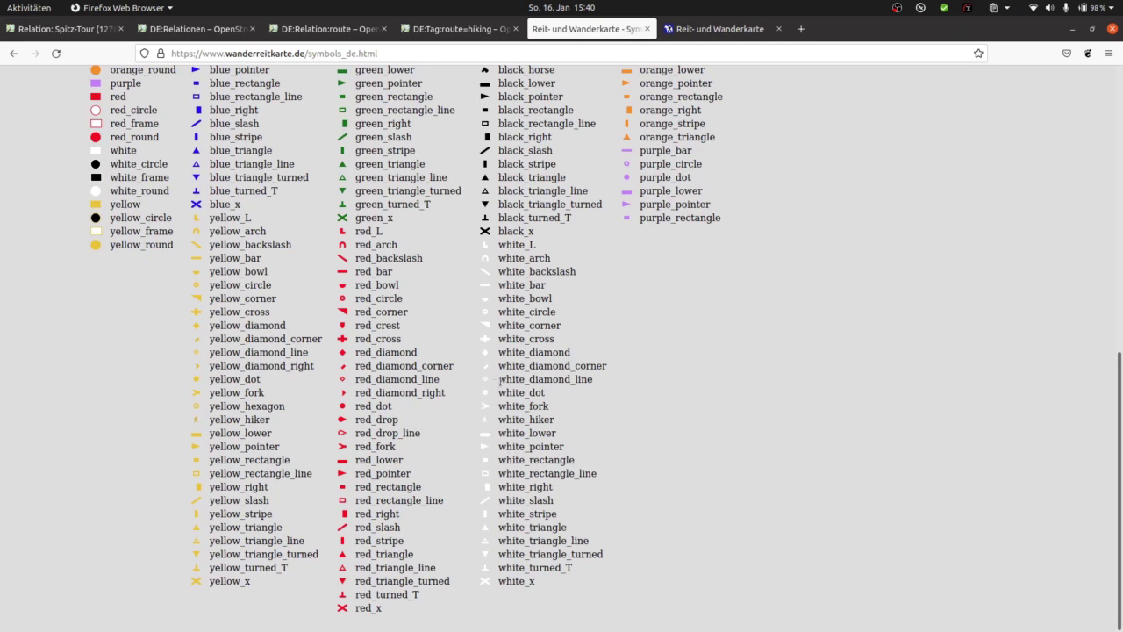
{"action": "left_click_drag", "start_coordinate": [500, 380], "coordinate": [601, 388]}
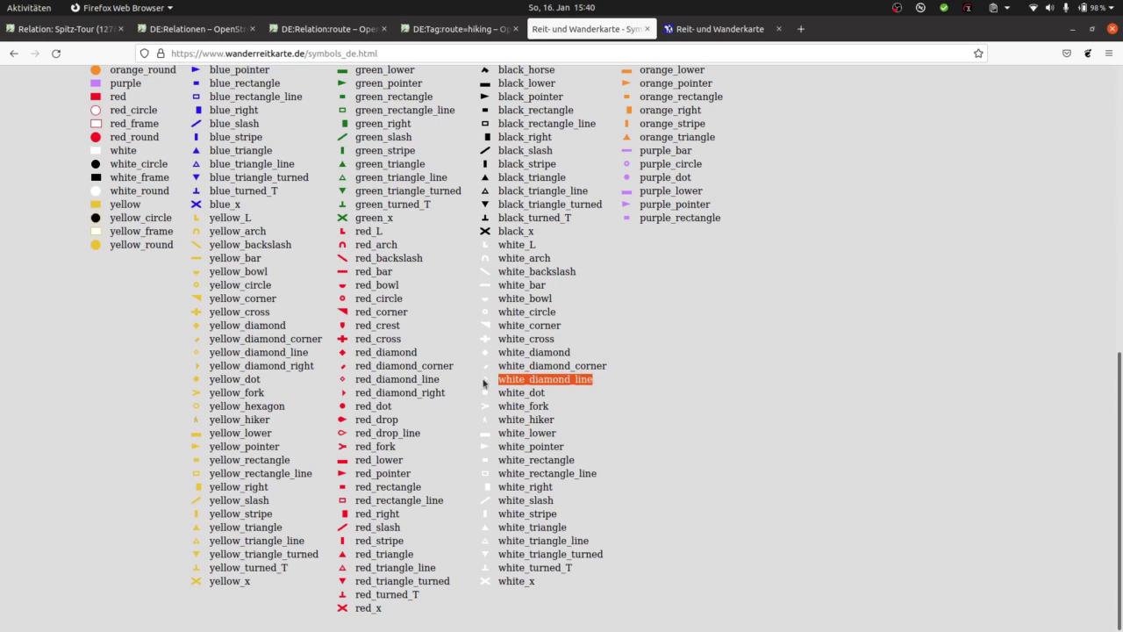
{"action": "scroll", "coordinate": [579, 388], "scroll_direction": "up", "scroll_amount": 2}
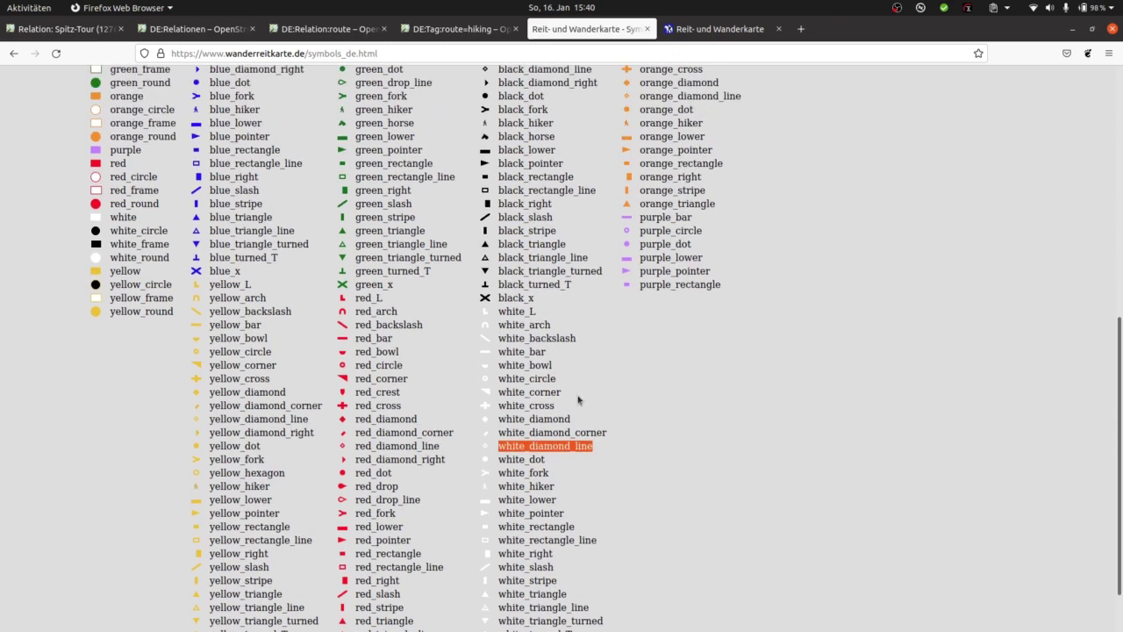
{"action": "scroll", "coordinate": [584, 382], "scroll_direction": "up", "scroll_amount": 5}
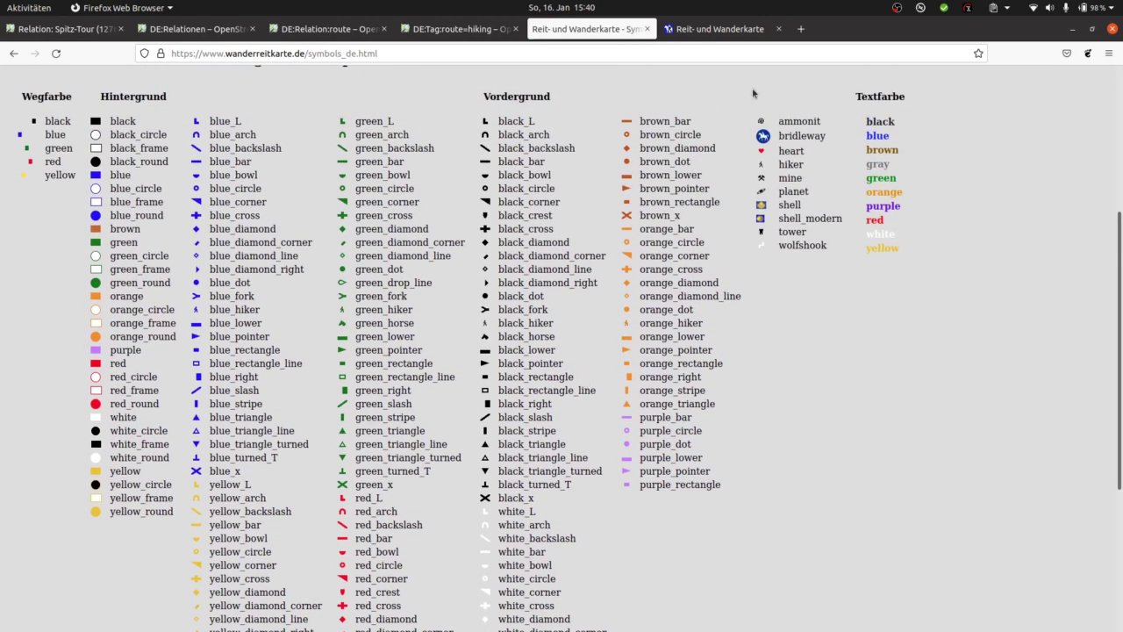
{"action": "scroll", "coordinate": [532, 503], "scroll_direction": "down", "scroll_amount": 6}
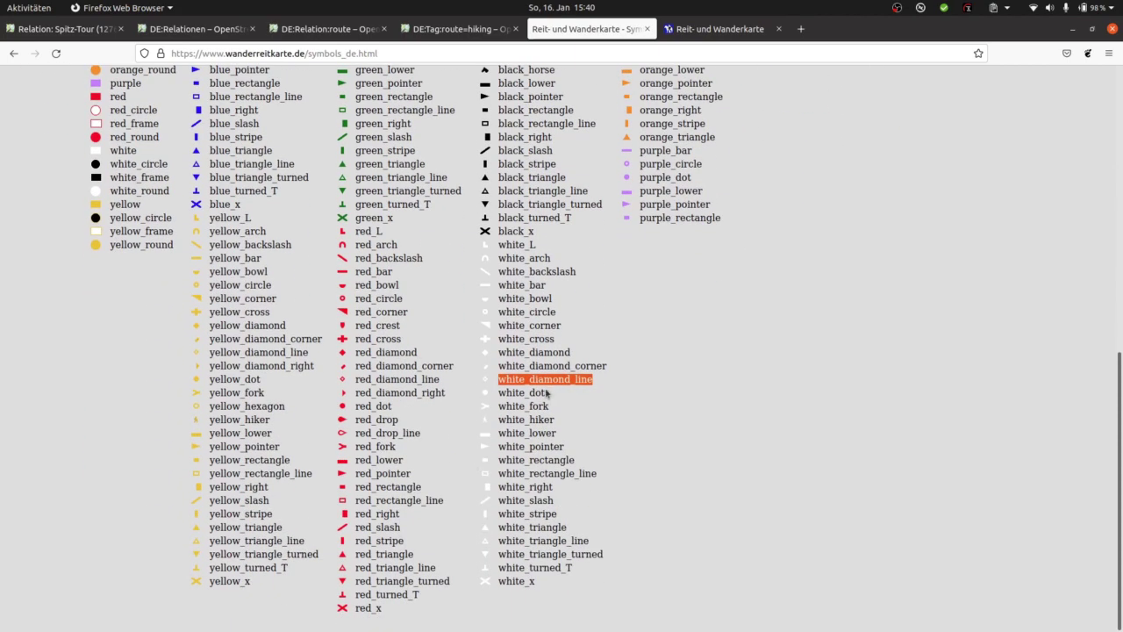
{"action": "left_click_drag", "start_coordinate": [609, 279], "coordinate": [592, 478]}
{"action": "scroll", "coordinate": [526, 281], "scroll_direction": "up", "scroll_amount": 12}
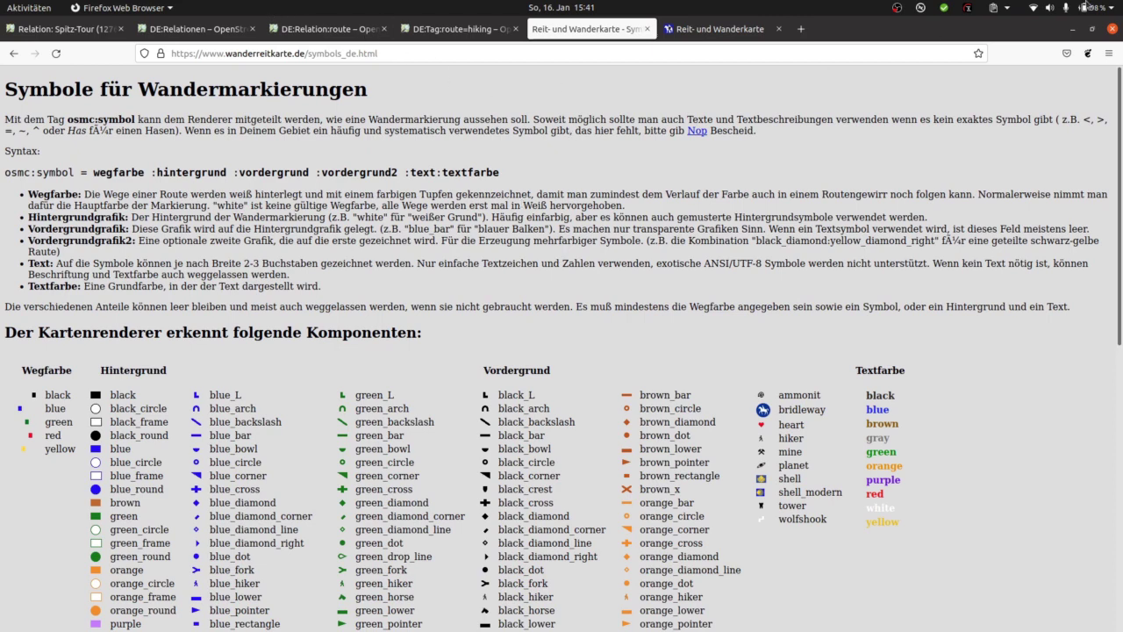
- Switch to Map Composer's routes list and open the Haard-Walking Siebenhügelroute entry for editing
{"action": "left_click", "coordinate": [1073, 32]}
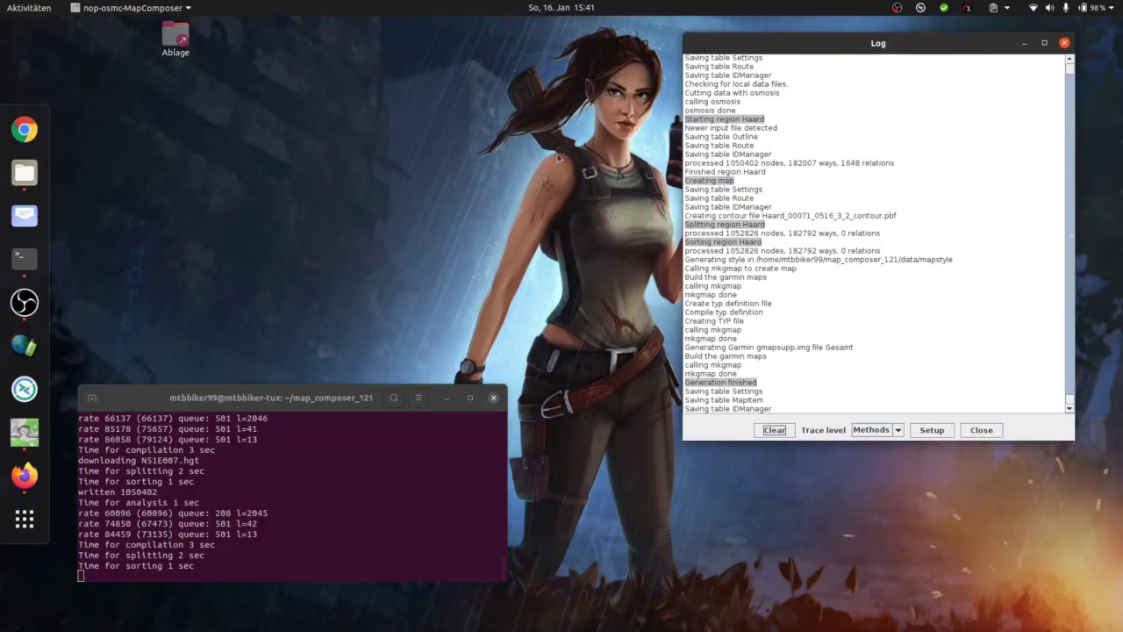
{"action": "left_click", "coordinate": [25, 389]}
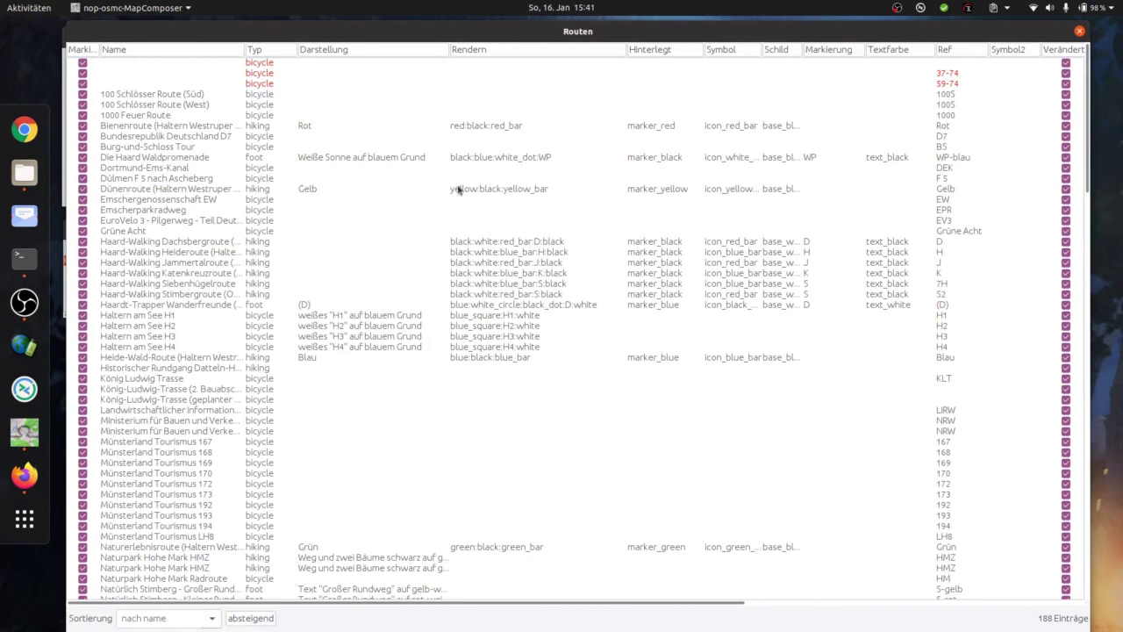
{"action": "left_click", "coordinate": [466, 285]}
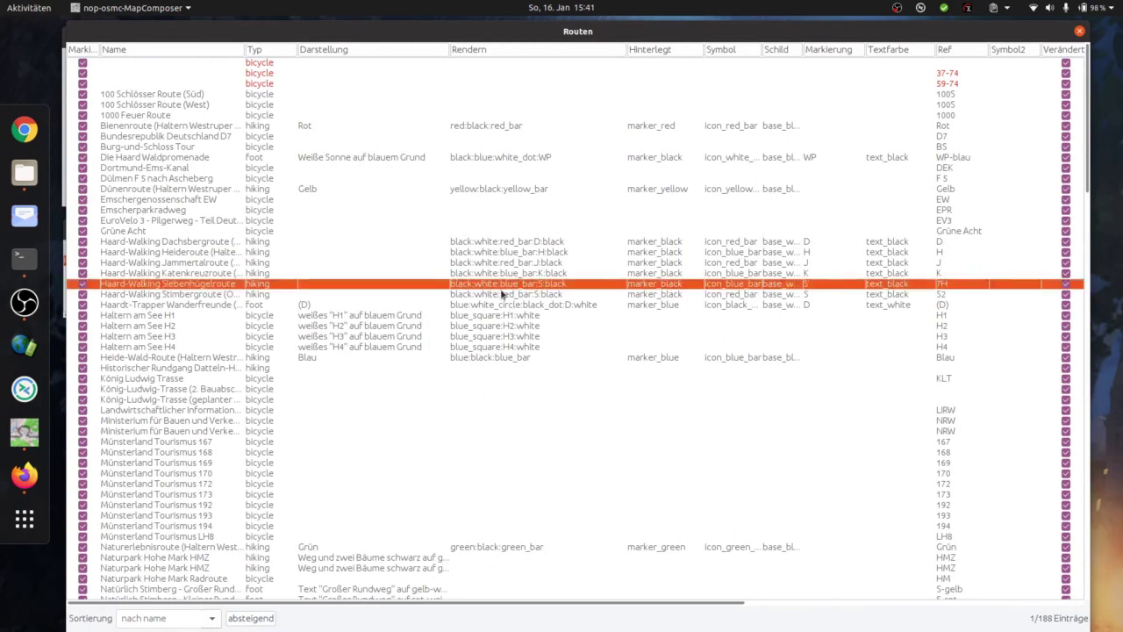
{"action": "double_click", "coordinate": [558, 287]}
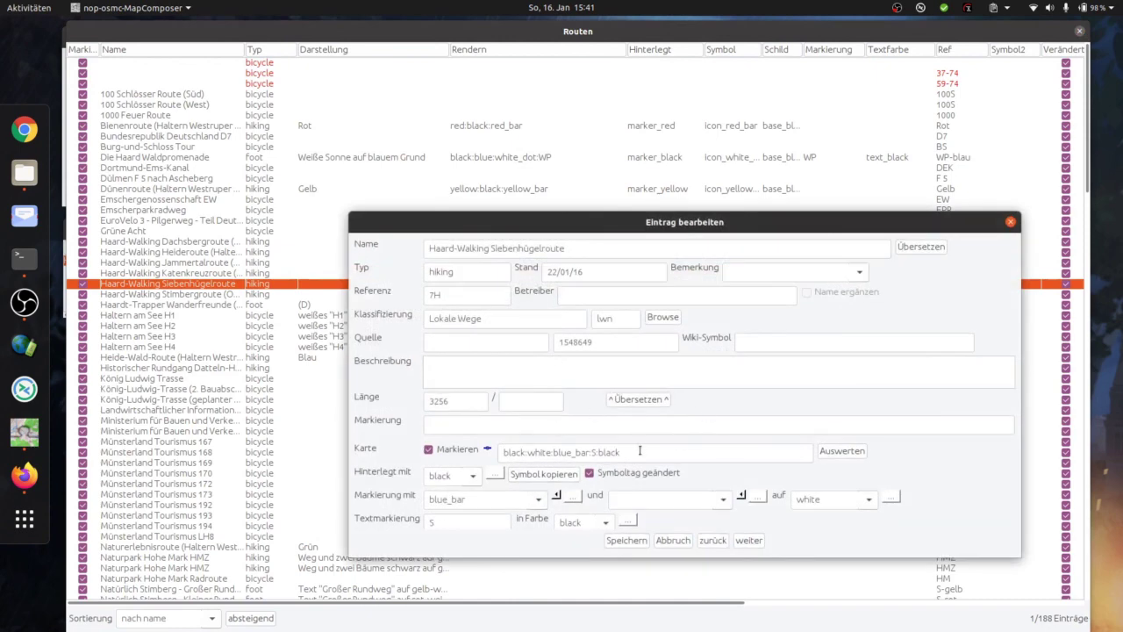
- Inspect the Siebenhügelroute's osmc:symbol value and enlarge the entry dialog so the text marking row has full space
{"action": "left_click_drag", "start_coordinate": [640, 450], "coordinate": [501, 450]}
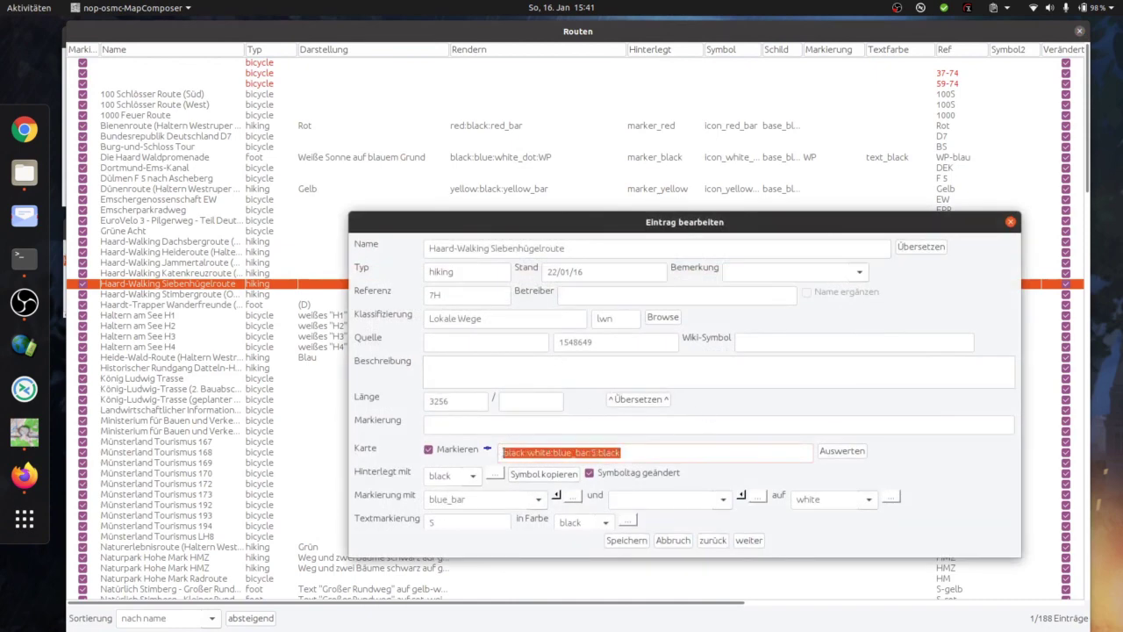
{"action": "left_click", "coordinate": [512, 452]}
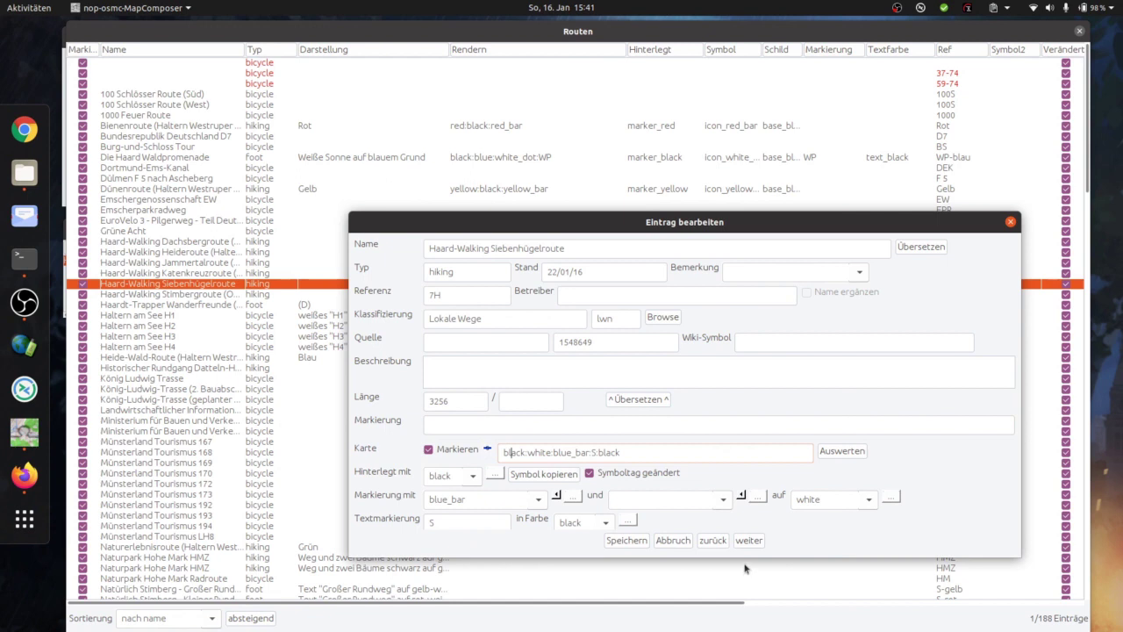
{"action": "left_click_drag", "start_coordinate": [746, 558], "coordinate": [746, 583]}
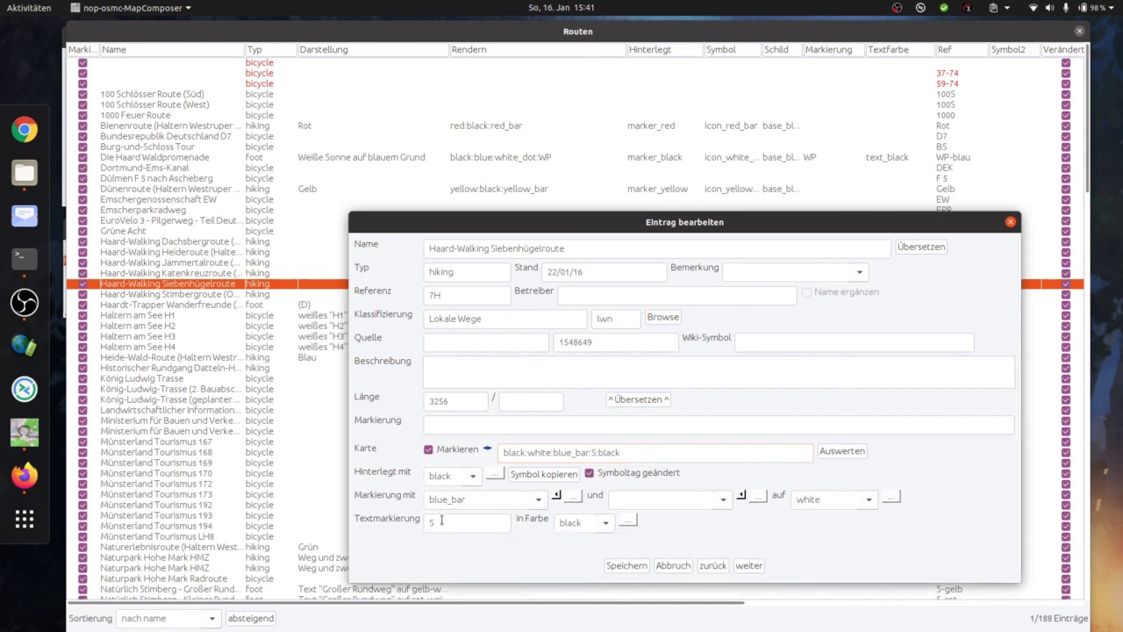
- Try the text marking X and the green_cross marking symbol, and re-evaluate the route's osmc:symbol string to restore its values
{"action": "double_click", "coordinate": [442, 520]}
{"action": "left_click", "coordinate": [627, 502]}
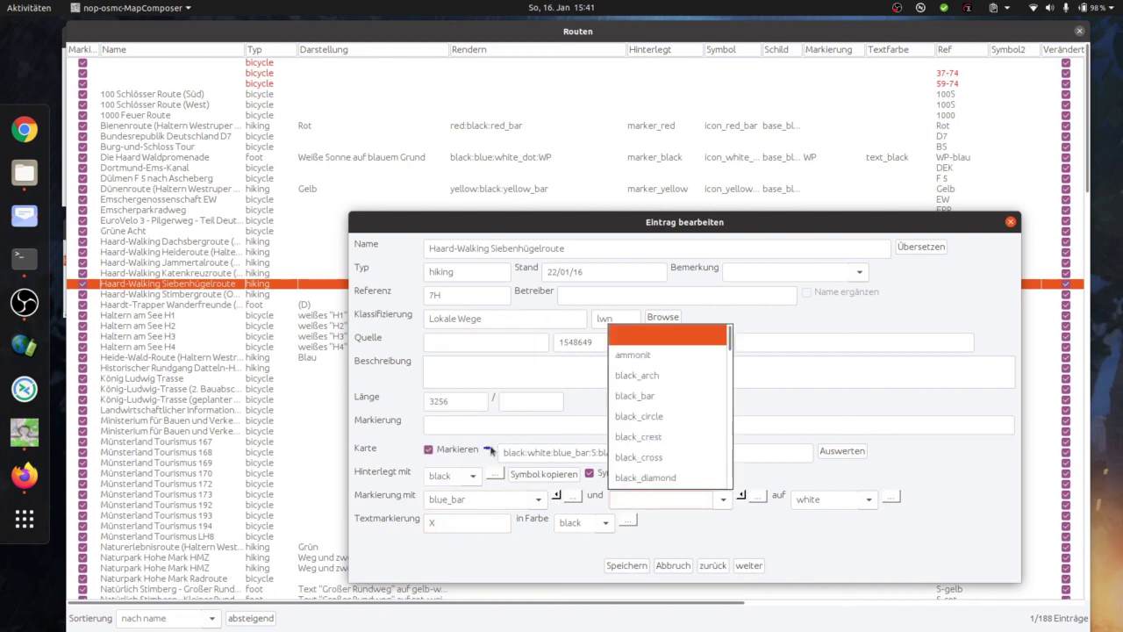
{"action": "left_click", "coordinate": [489, 450]}
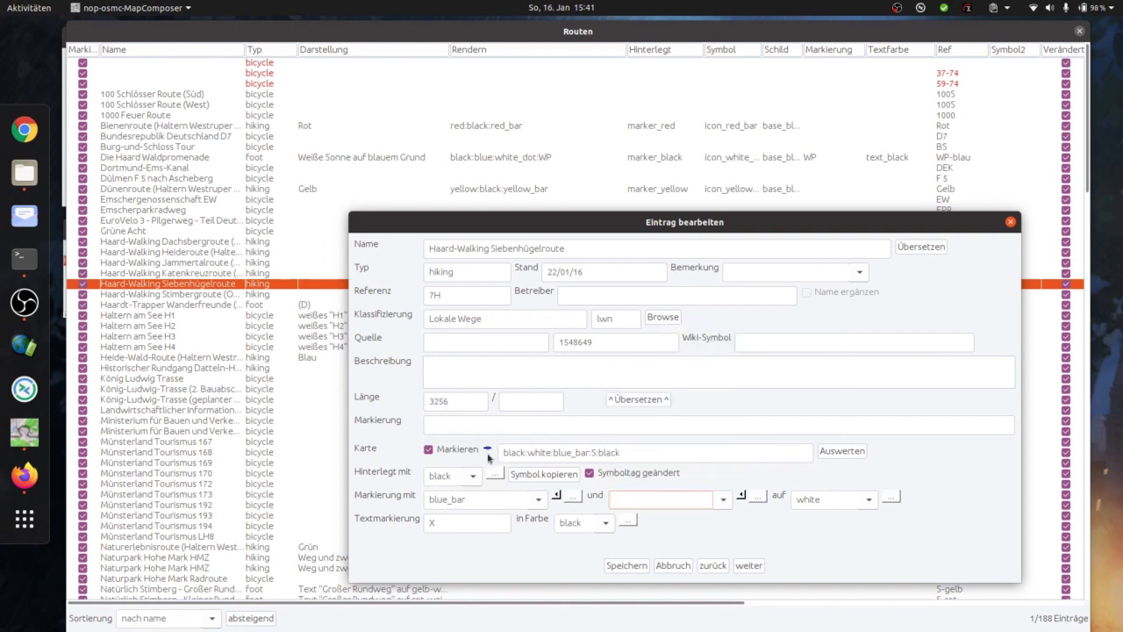
{"action": "left_click", "coordinate": [527, 502]}
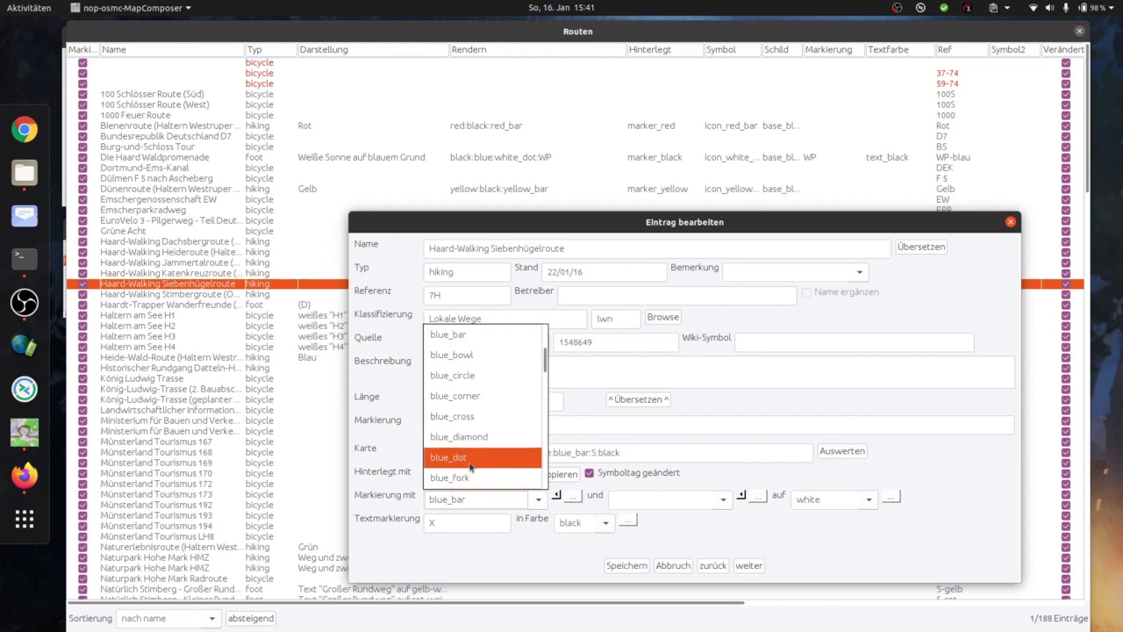
{"action": "scroll", "coordinate": [484, 466], "scroll_direction": "down", "scroll_amount": 10}
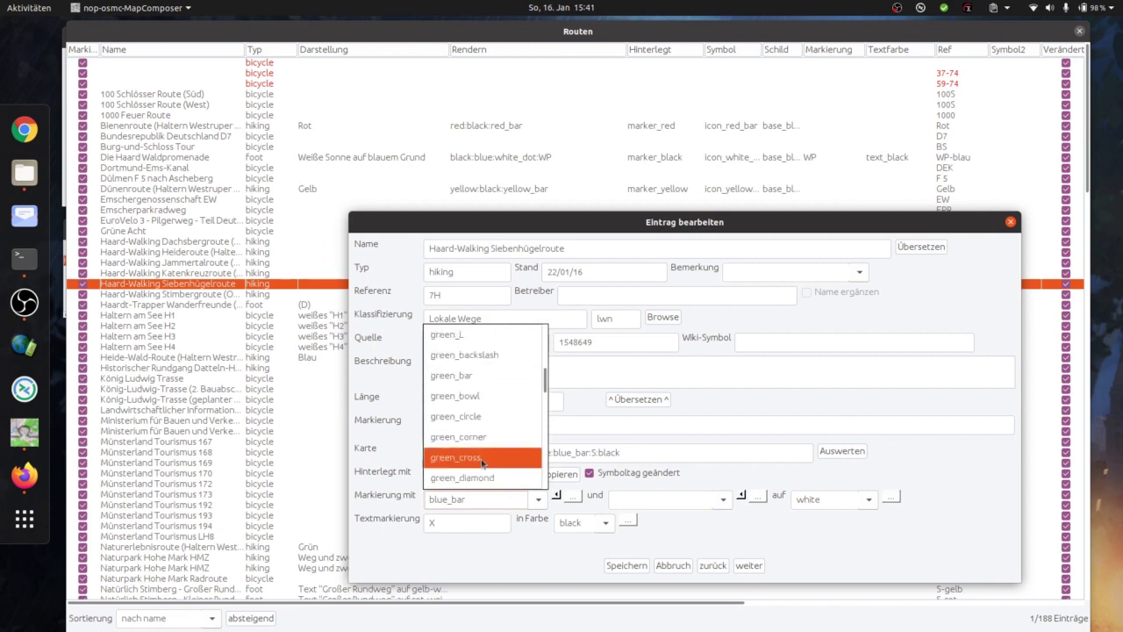
{"action": "left_click", "coordinate": [484, 457]}
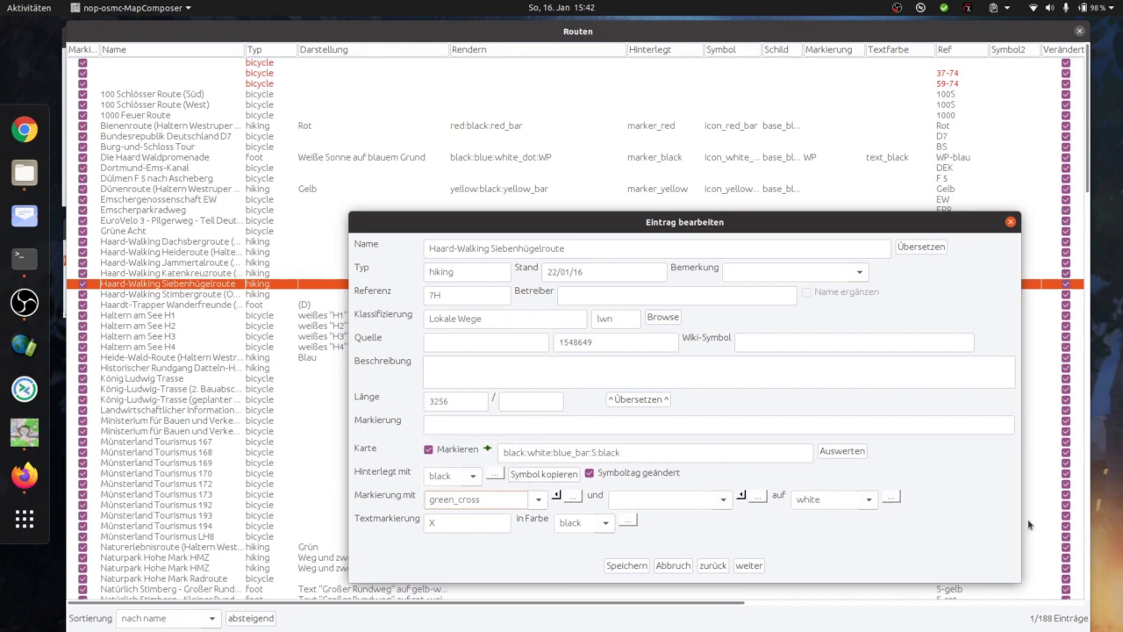
{"action": "left_click", "coordinate": [843, 450]}
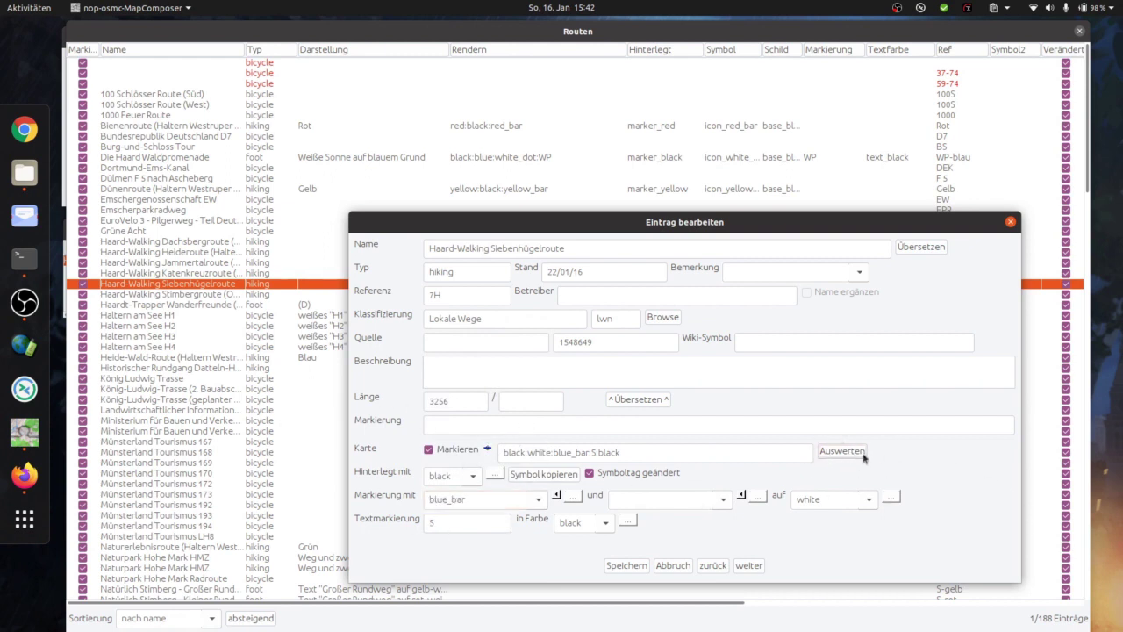
- Check the route's symbol string and relation ID, and open relation 1548649 on OpenStreetMap from the entry
{"action": "triple_click", "coordinate": [525, 446]}
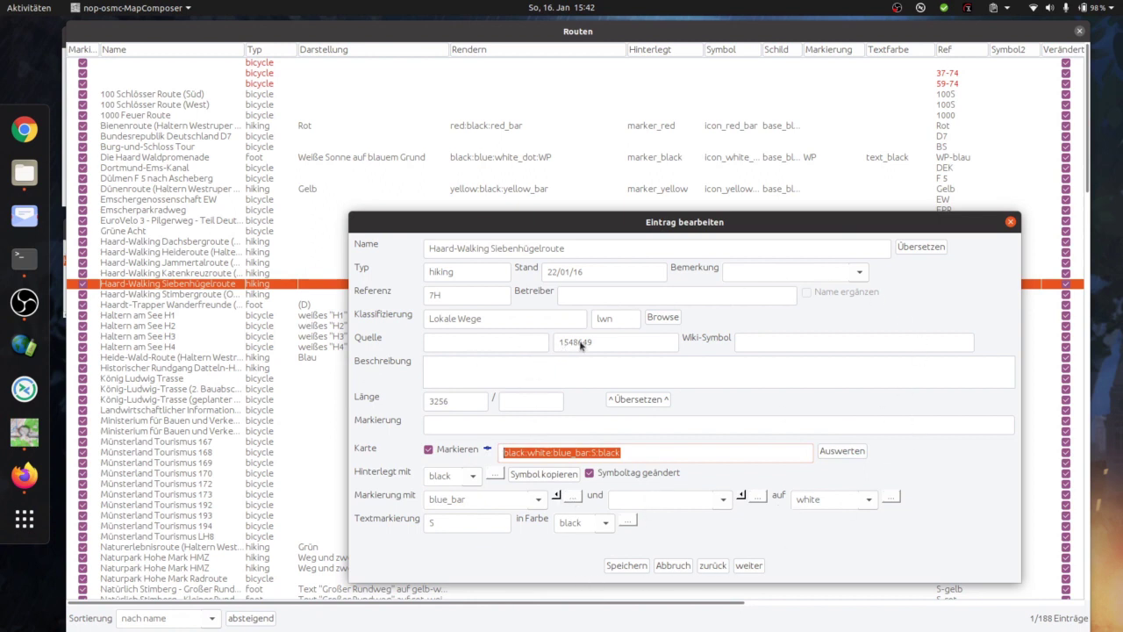
{"action": "left_click_drag", "start_coordinate": [600, 344], "coordinate": [562, 344]}
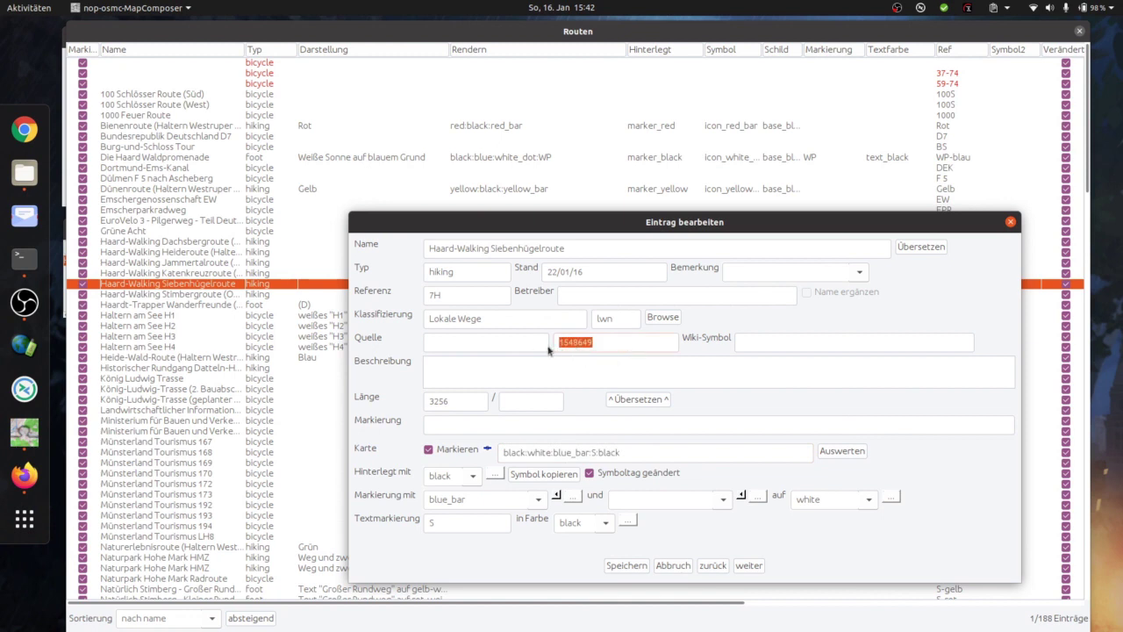
{"action": "left_click", "coordinate": [665, 321]}
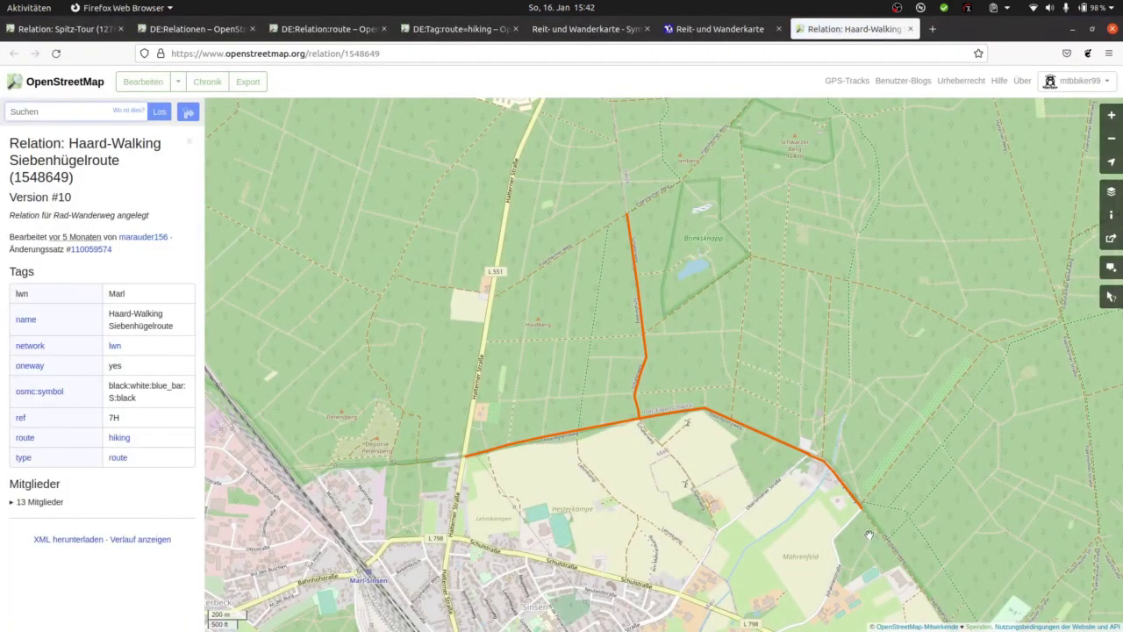
- Examine the Siebenhügelroute's course on the OpenStreetMap map and its osmc:symbol tag
{"action": "scroll", "coordinate": [791, 452], "scroll_direction": "down", "scroll_amount": 3}
{"action": "scroll", "coordinate": [791, 452], "scroll_direction": "down", "scroll_amount": 2}
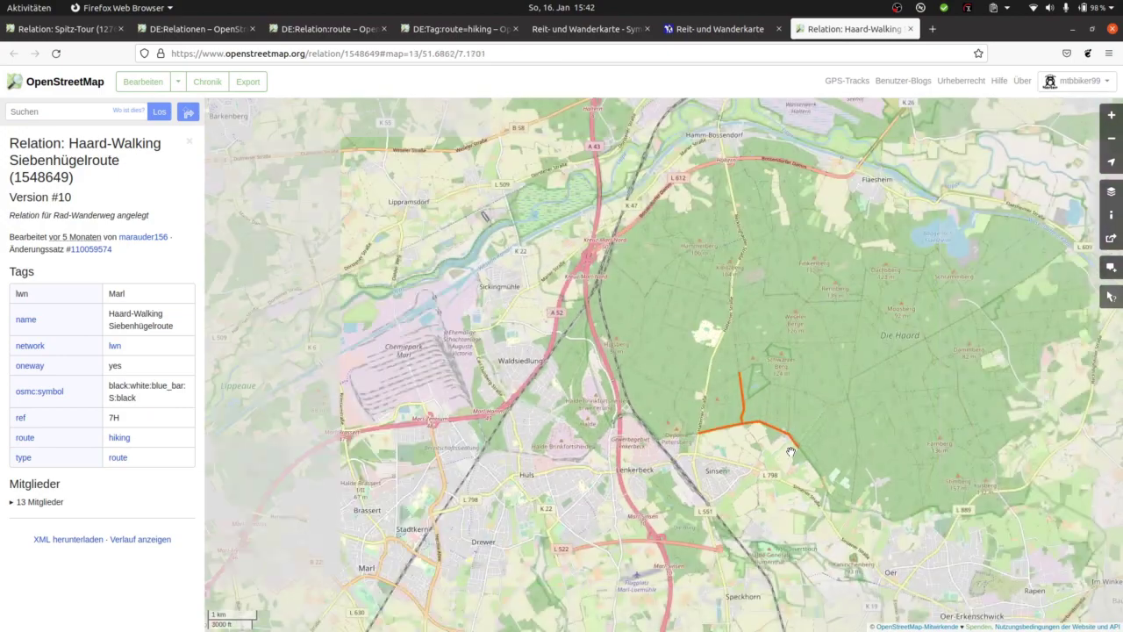
{"action": "scroll", "coordinate": [791, 441], "scroll_direction": "up", "scroll_amount": 3}
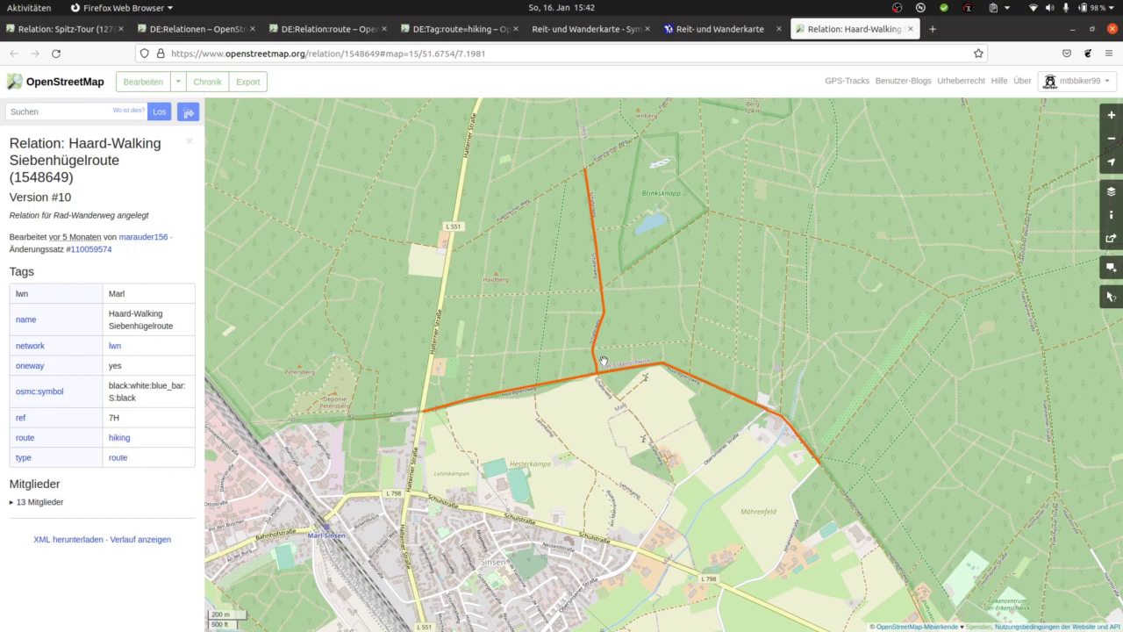
{"action": "scroll", "coordinate": [604, 360], "scroll_direction": "down", "scroll_amount": 3}
{"action": "scroll", "coordinate": [604, 360], "scroll_direction": "up", "scroll_amount": 3}
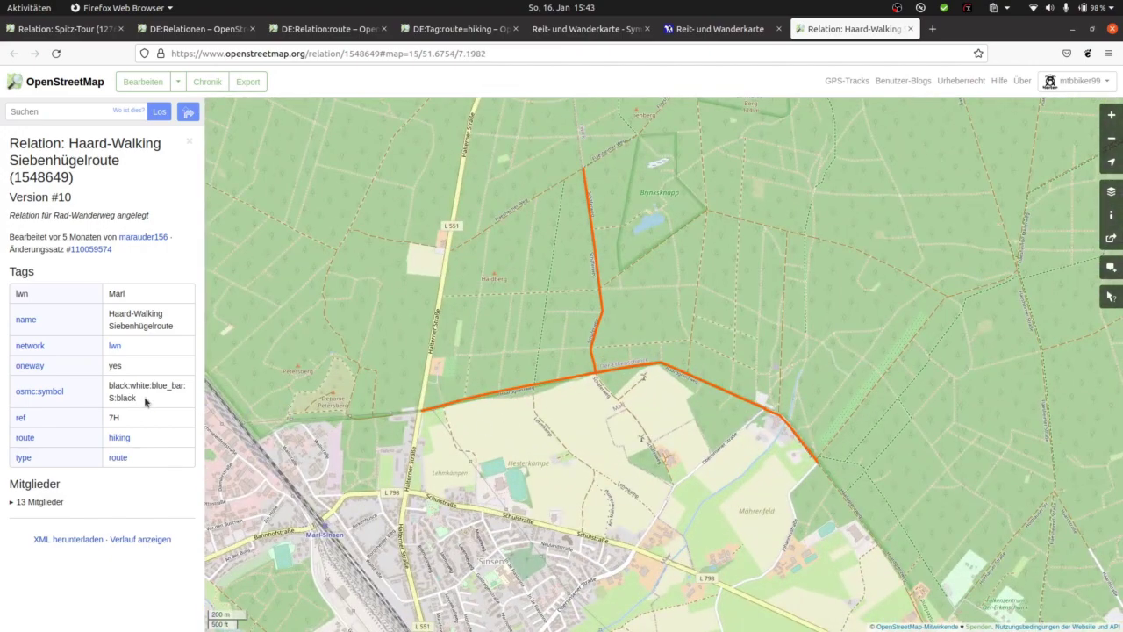
{"action": "left_click_drag", "start_coordinate": [146, 404], "coordinate": [105, 388]}
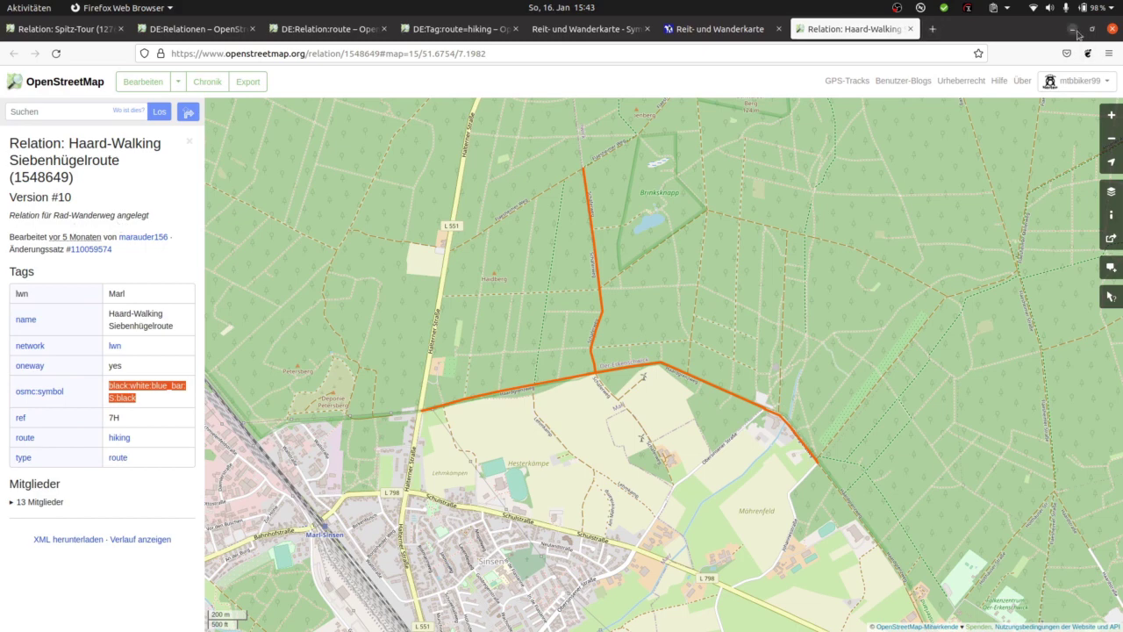
- Switch back to Map Composer and close the Siebenhügelroute entry
{"action": "left_click", "coordinate": [1073, 30]}
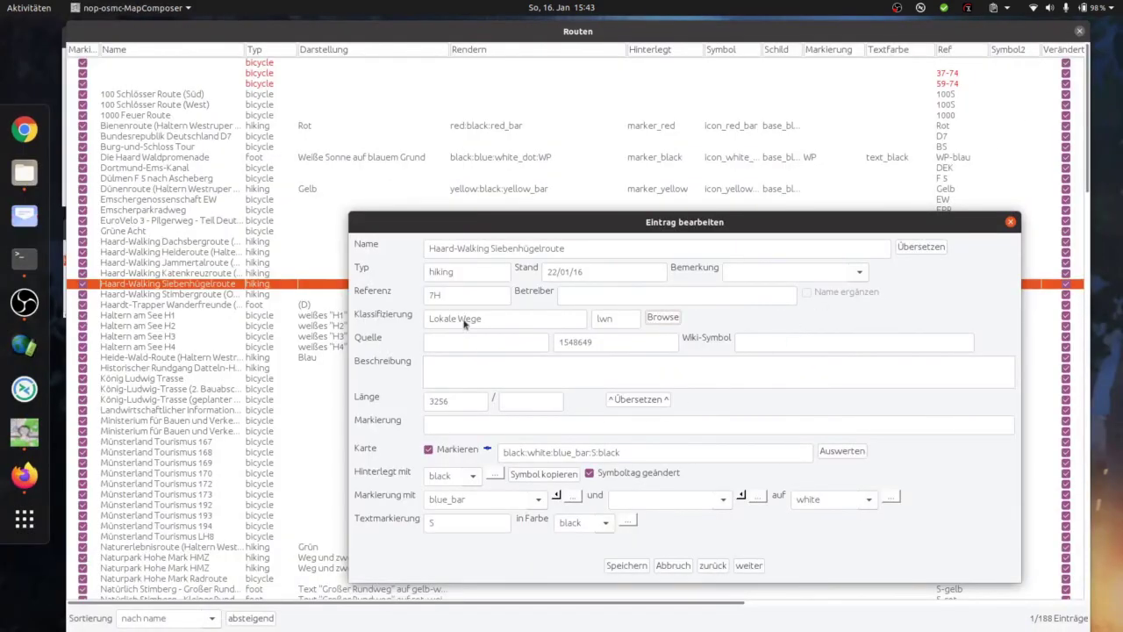
{"action": "double_click", "coordinate": [466, 277]}
{"action": "key", "text": "Return"}
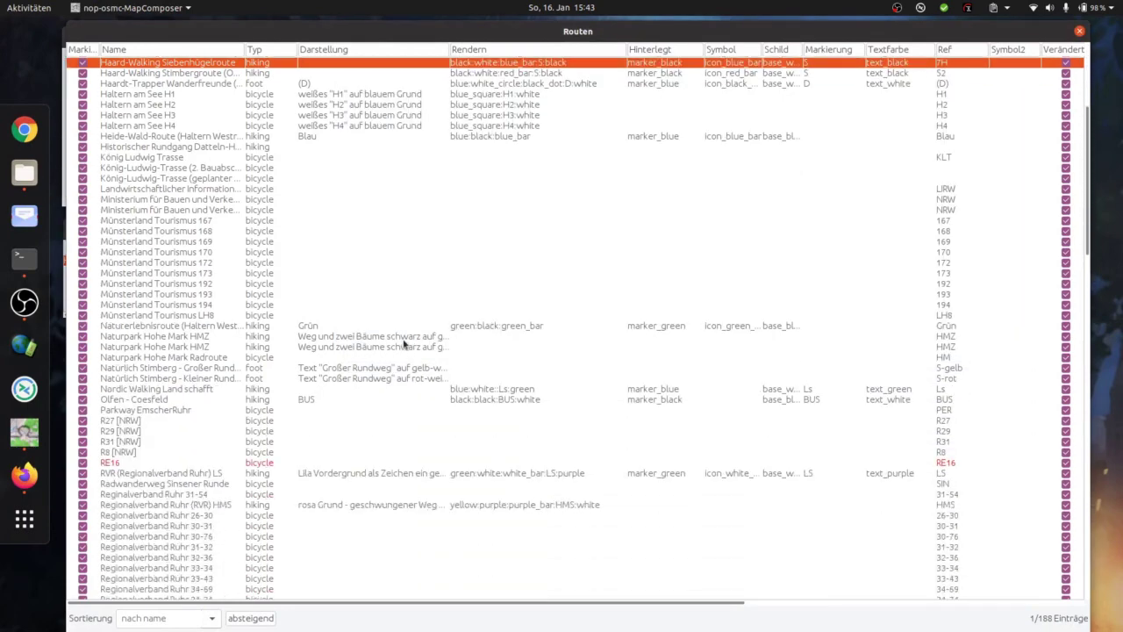
- Open a Sauerländische Gebirgsverein A5 entry in the routes list and show its relation on OpenStreetMap
{"action": "scroll", "coordinate": [399, 365], "scroll_direction": "down", "scroll_amount": 15}
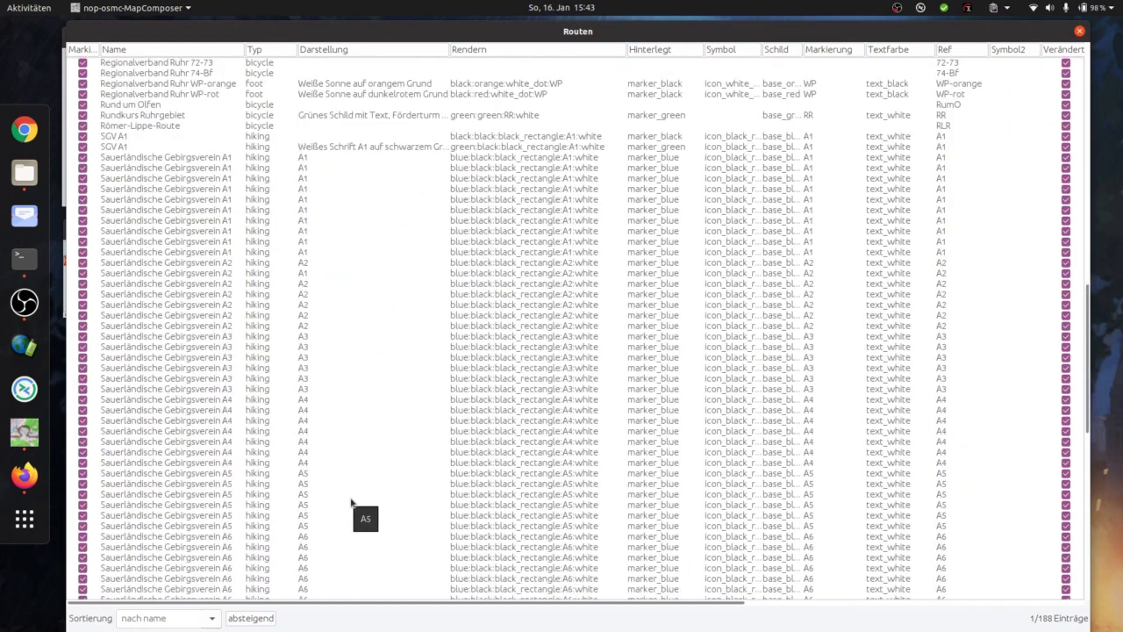
{"action": "double_click", "coordinate": [351, 496]}
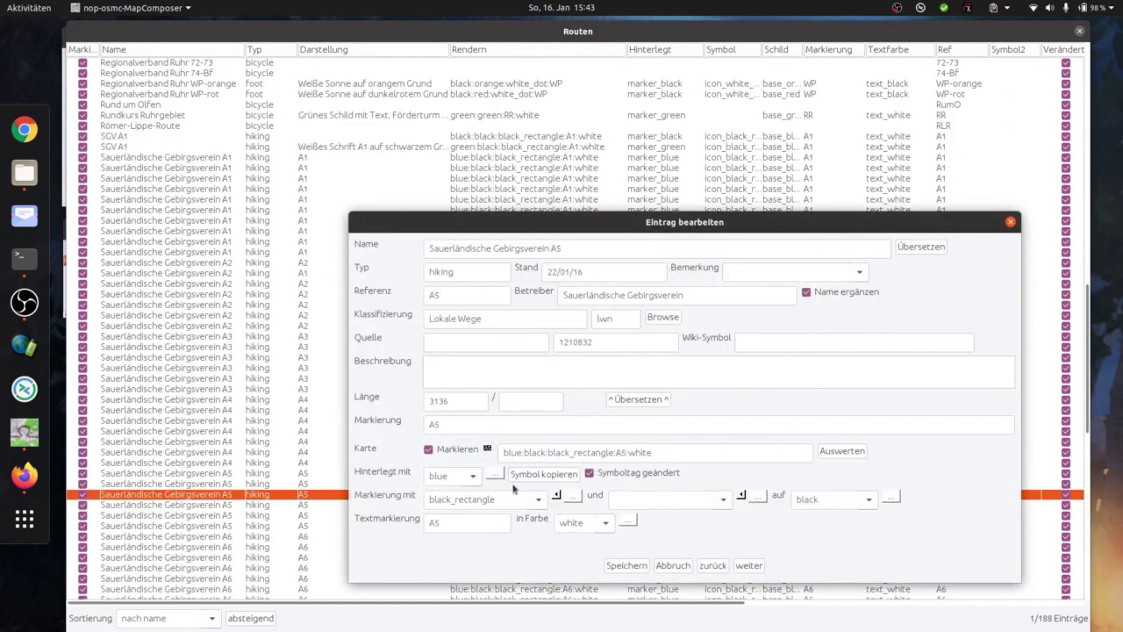
{"action": "left_click", "coordinate": [664, 318]}
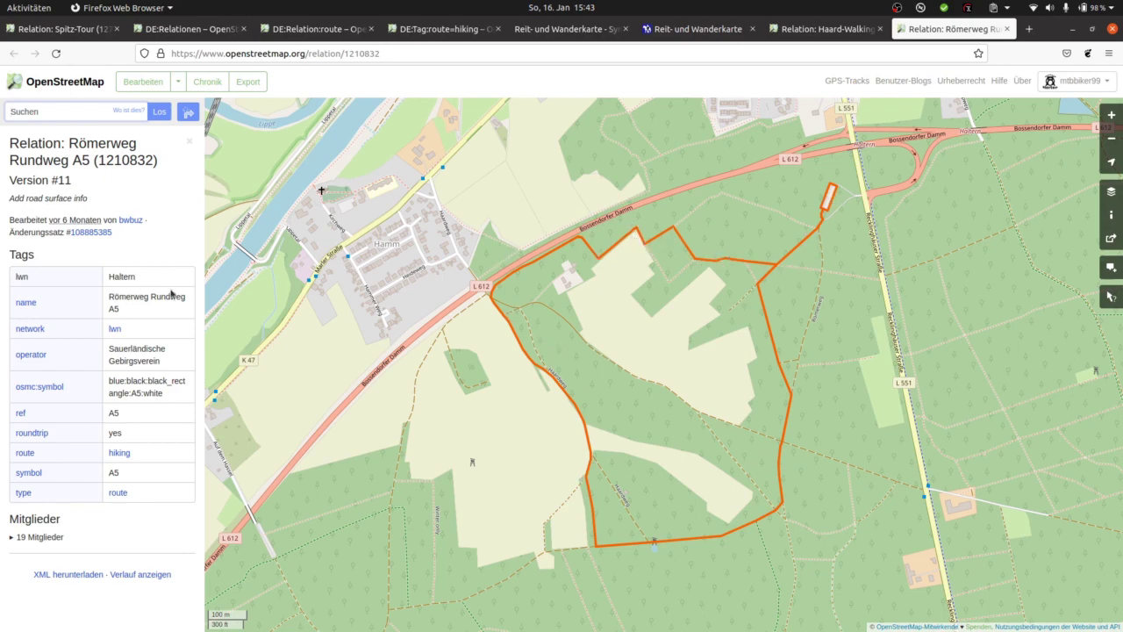
- Examine the A5 relation's operator and osmc:symbol tags, and return to Map Composer to close the entry
{"action": "left_click_drag", "start_coordinate": [165, 365], "coordinate": [86, 348]}
{"action": "left_click", "coordinate": [153, 391]}
{"action": "left_click_drag", "start_coordinate": [174, 398], "coordinate": [100, 383]}
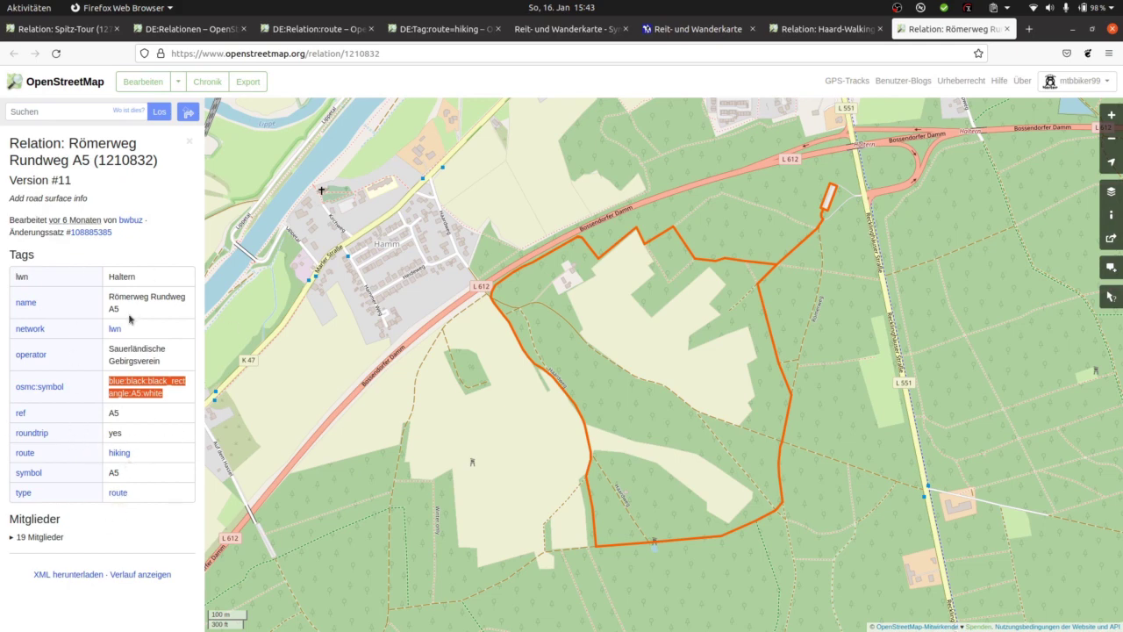
{"action": "left_click", "coordinate": [171, 402]}
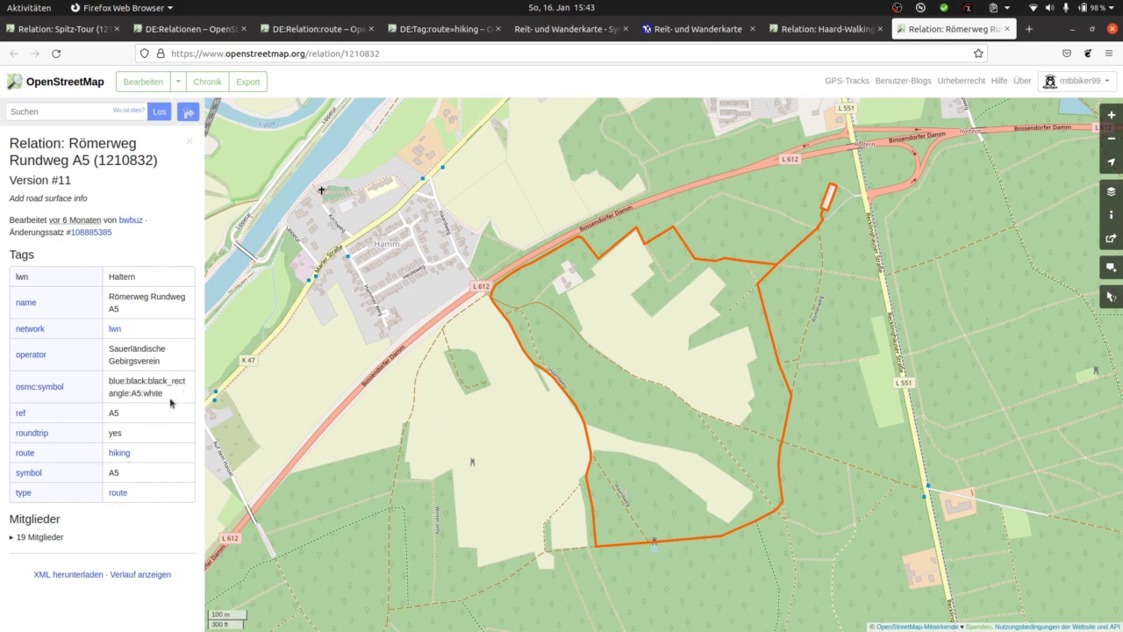
{"action": "left_click_drag", "start_coordinate": [171, 402], "coordinate": [13, 393]}
{"action": "key", "text": "alt+Tab"}
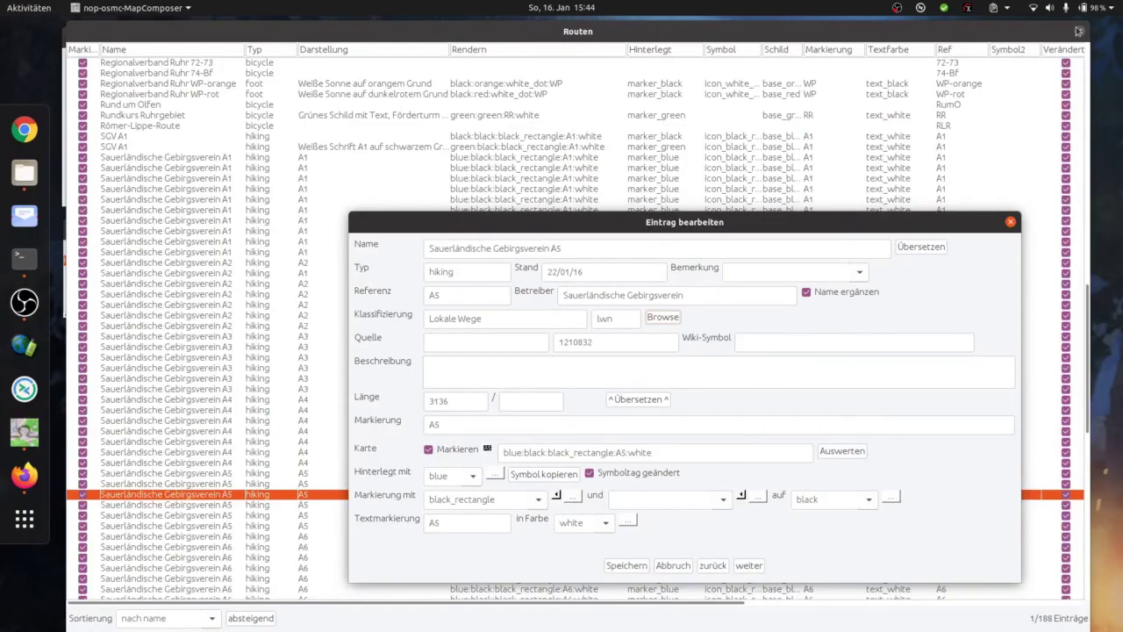
{"action": "left_click", "coordinate": [1011, 222]}
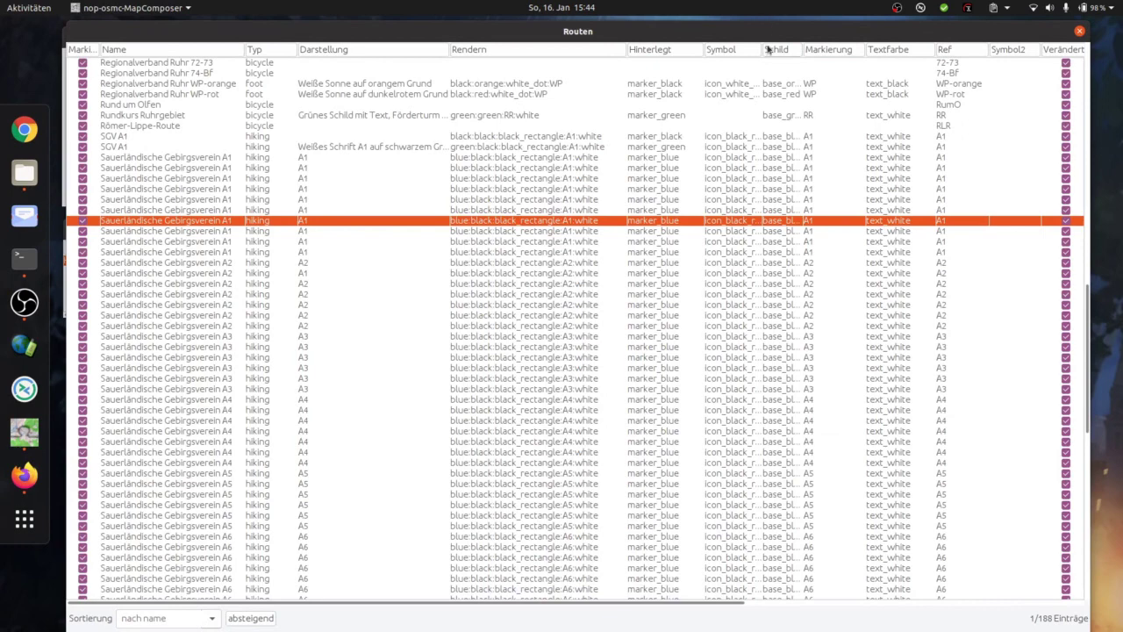
- Filter the routes list to type equal to hiking, and widen the Symbol and Schild columns
{"action": "left_click_drag", "start_coordinate": [761, 49], "coordinate": [809, 68]}
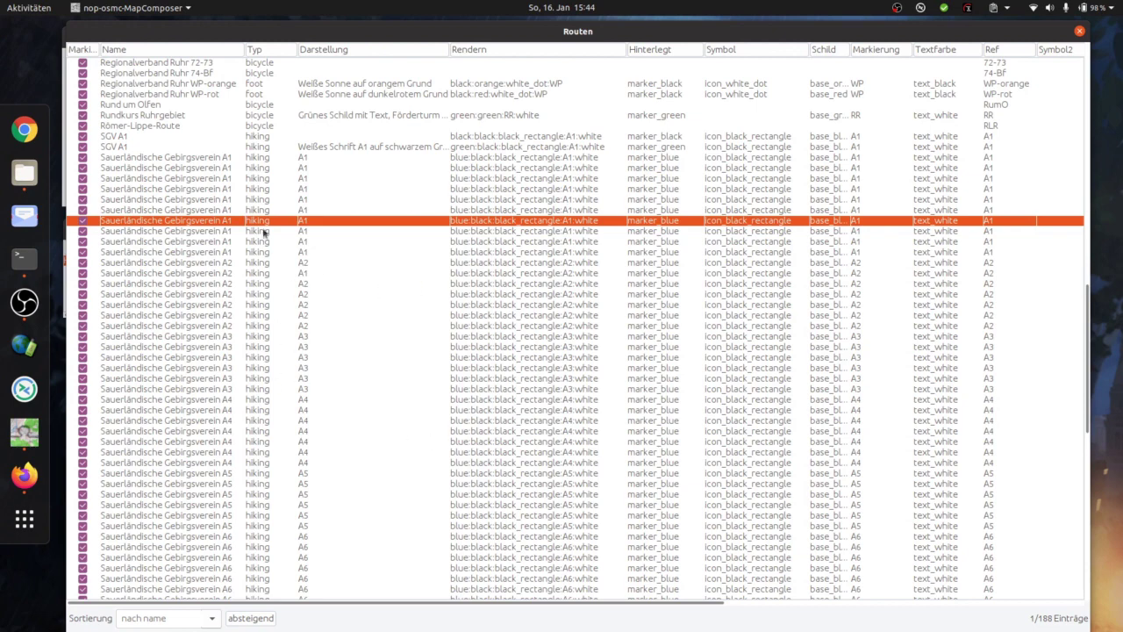
{"action": "right_click", "coordinate": [262, 165]}
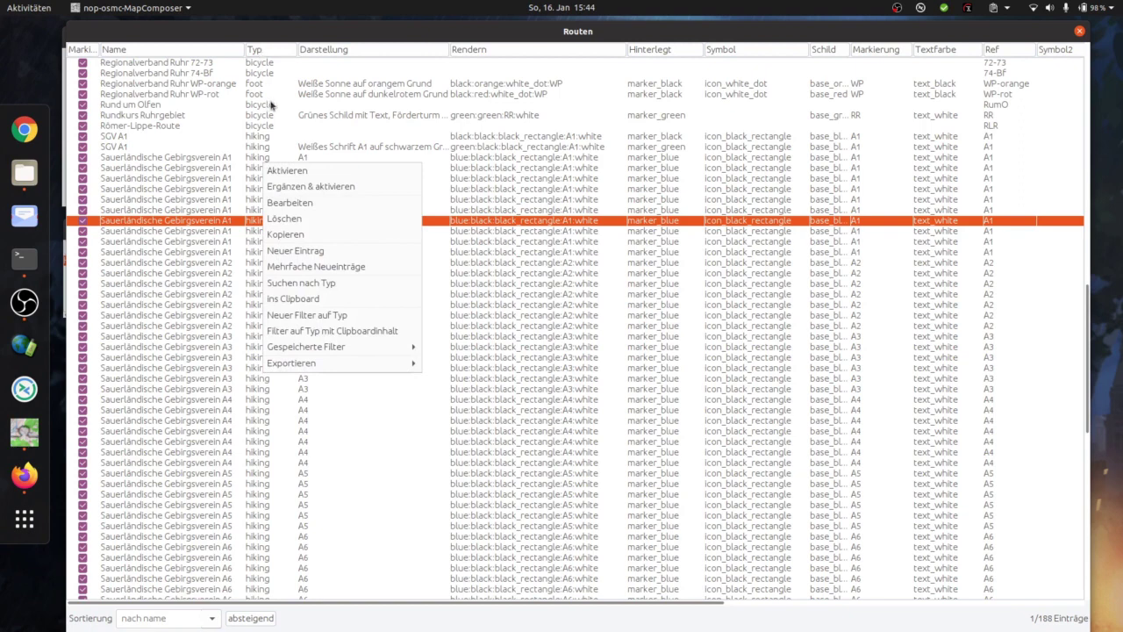
{"action": "left_click", "coordinate": [327, 318]}
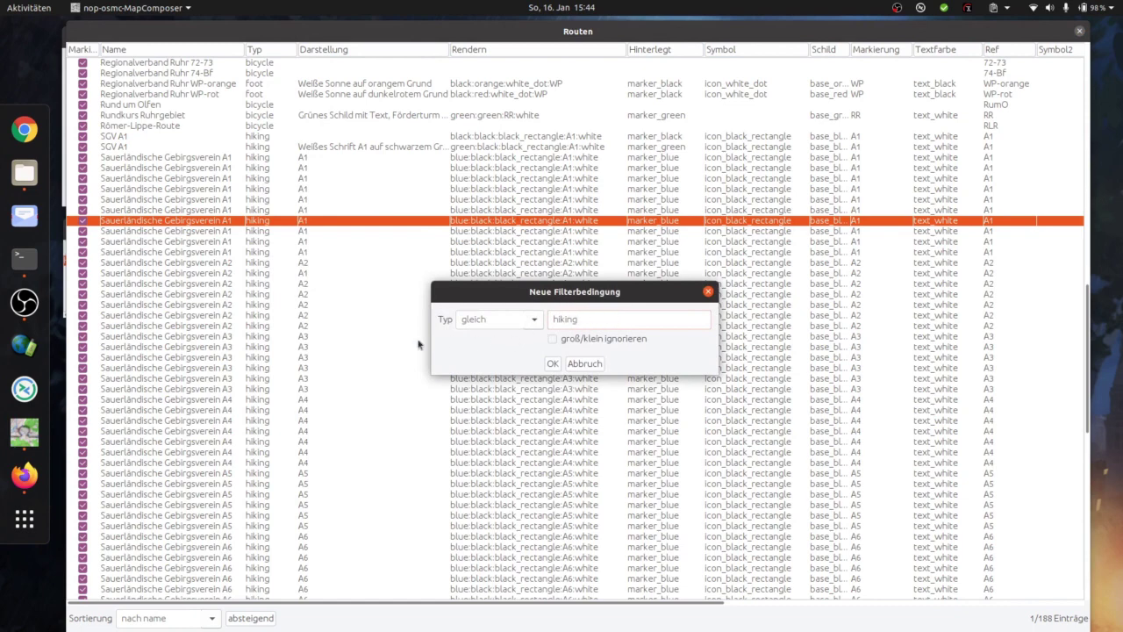
{"action": "left_click", "coordinate": [553, 363]}
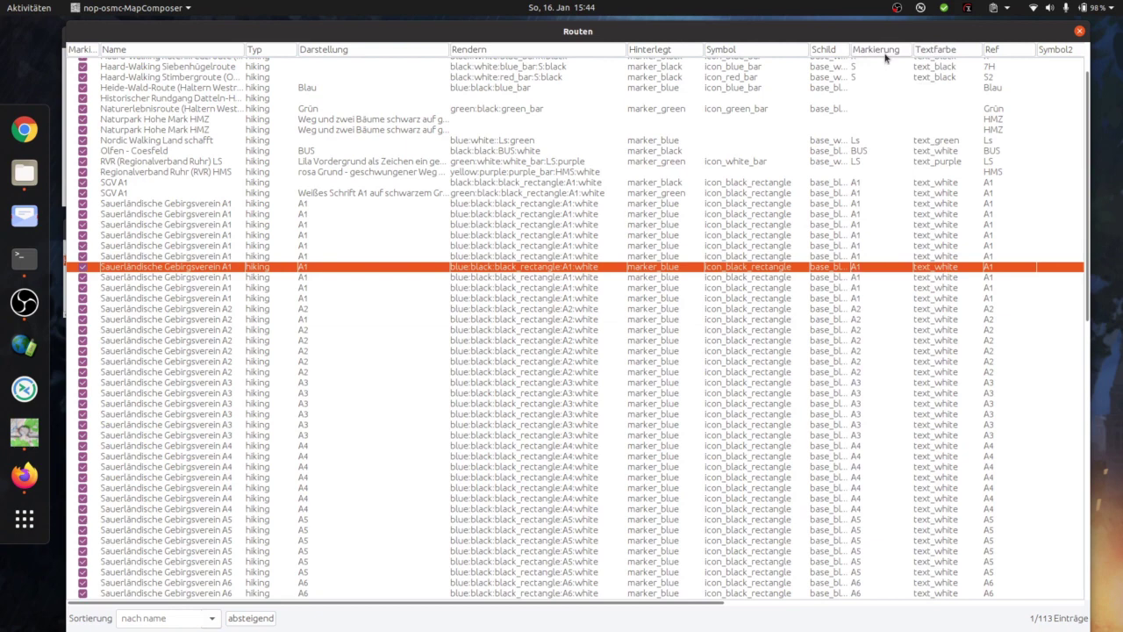
{"action": "mouse_move", "coordinate": [854, 51]}
{"action": "left_mouse_down"}
{"action": "mouse_move", "coordinate": [888, 51]}
{"action": "mouse_move", "coordinate": [875, 50]}
{"action": "left_mouse_up"}
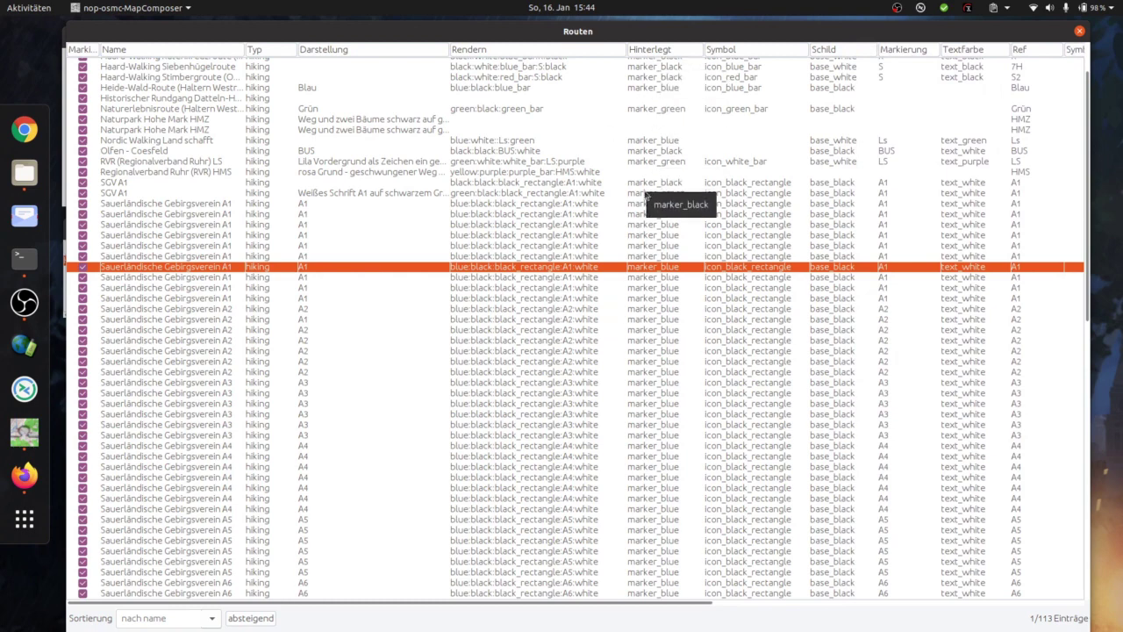
- Replace the Hinterlegt value of all filtered hiking routes with black
{"action": "left_click", "coordinate": [658, 184]}
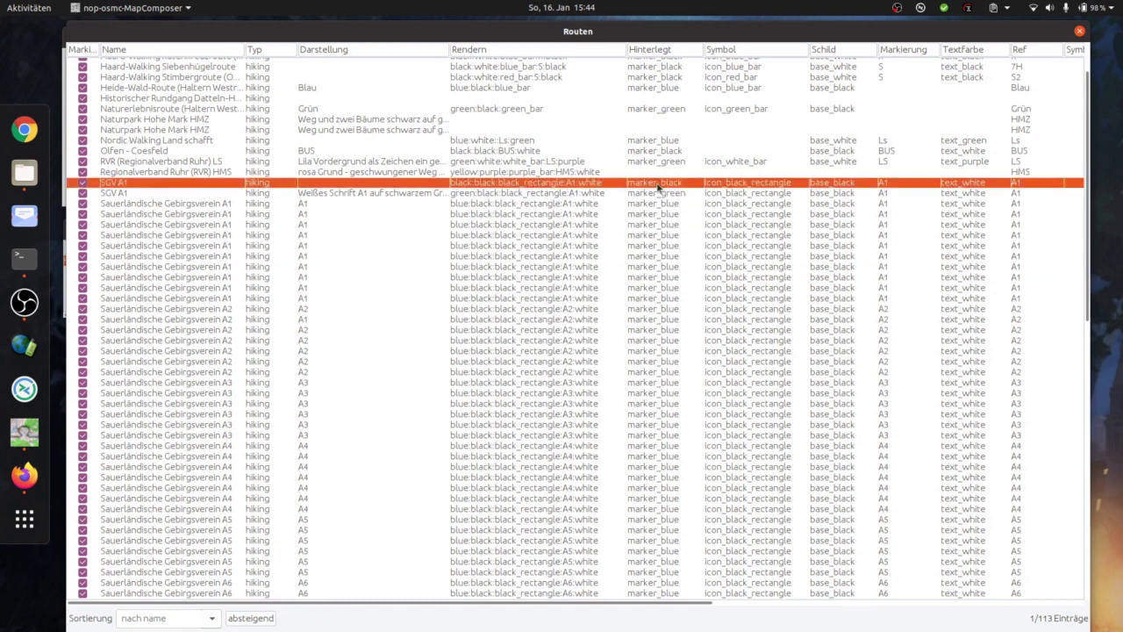
{"action": "key", "text": "ctrl+a"}
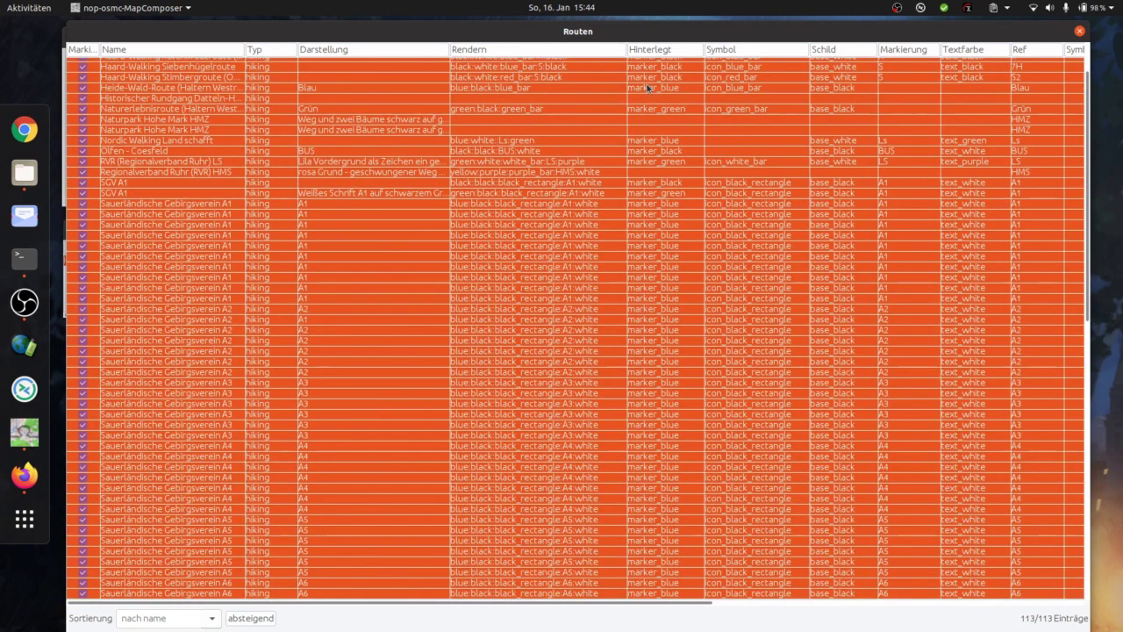
{"action": "right_click", "coordinate": [652, 141]}
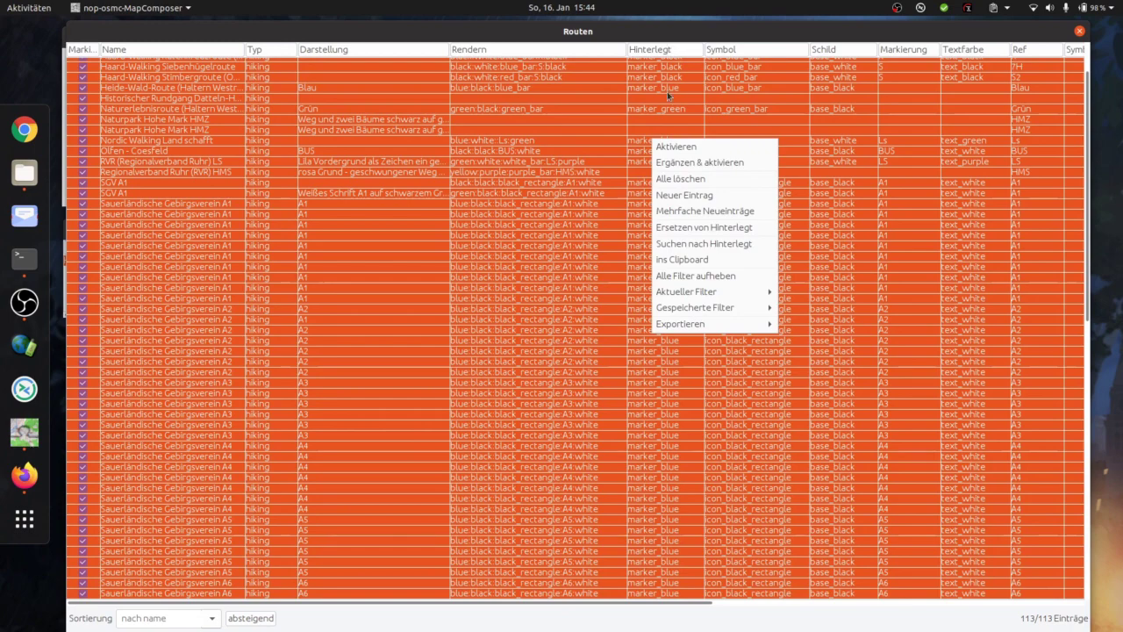
{"action": "left_click", "coordinate": [706, 230]}
{"action": "left_click", "coordinate": [626, 325]}
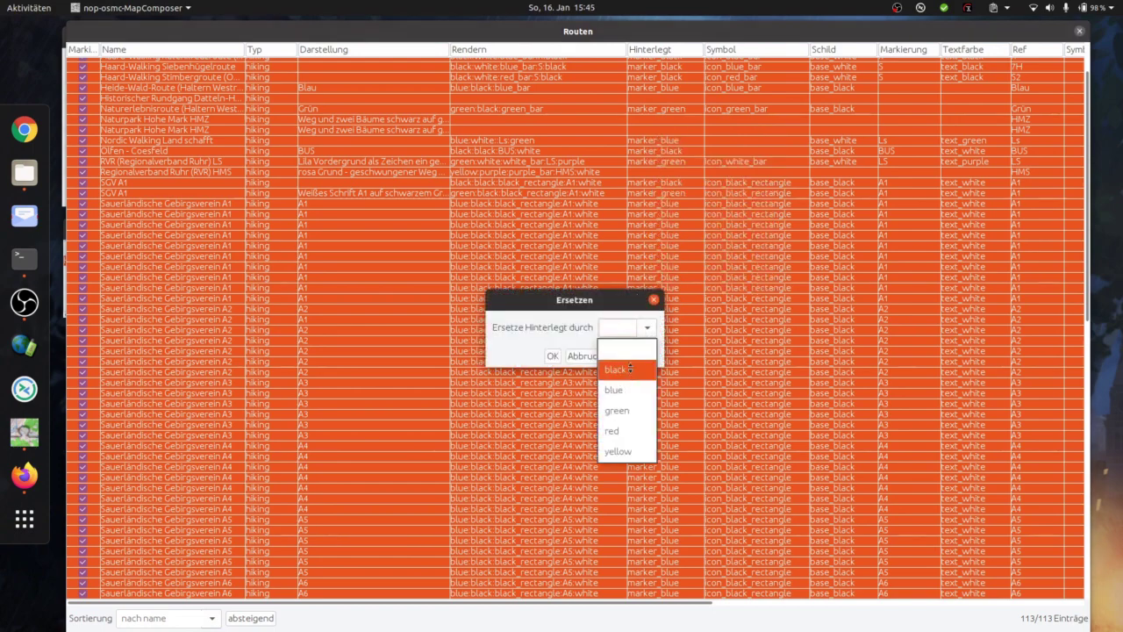
{"action": "left_click", "coordinate": [629, 369]}
{"action": "left_click", "coordinate": [553, 356]}
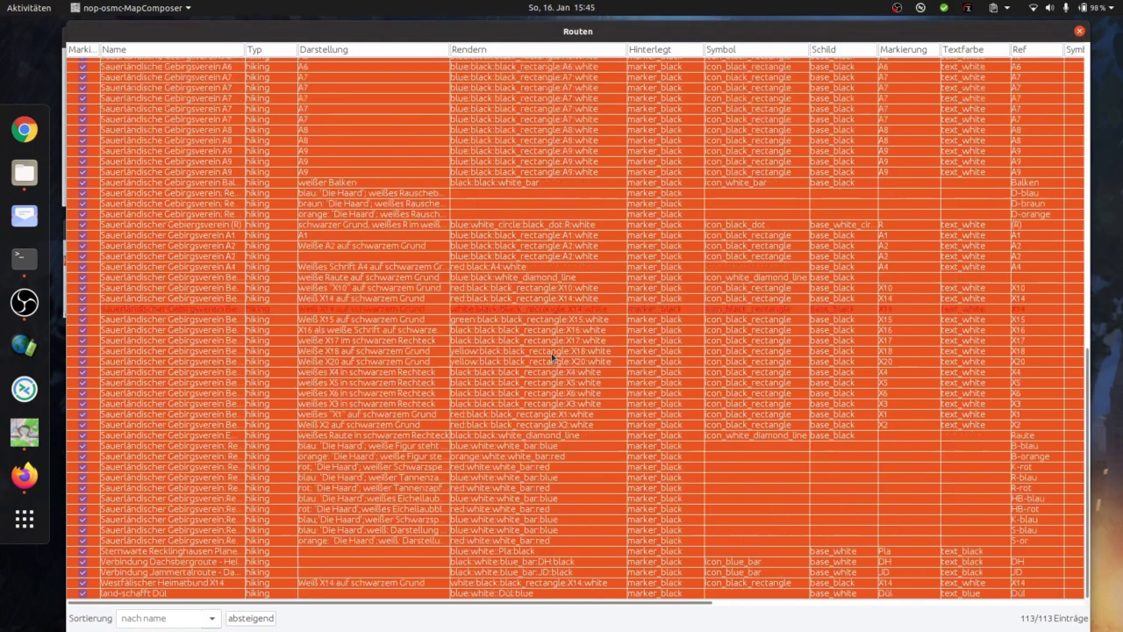
- Remove the hiking filter from the routes list
{"action": "left_click", "coordinate": [656, 123]}
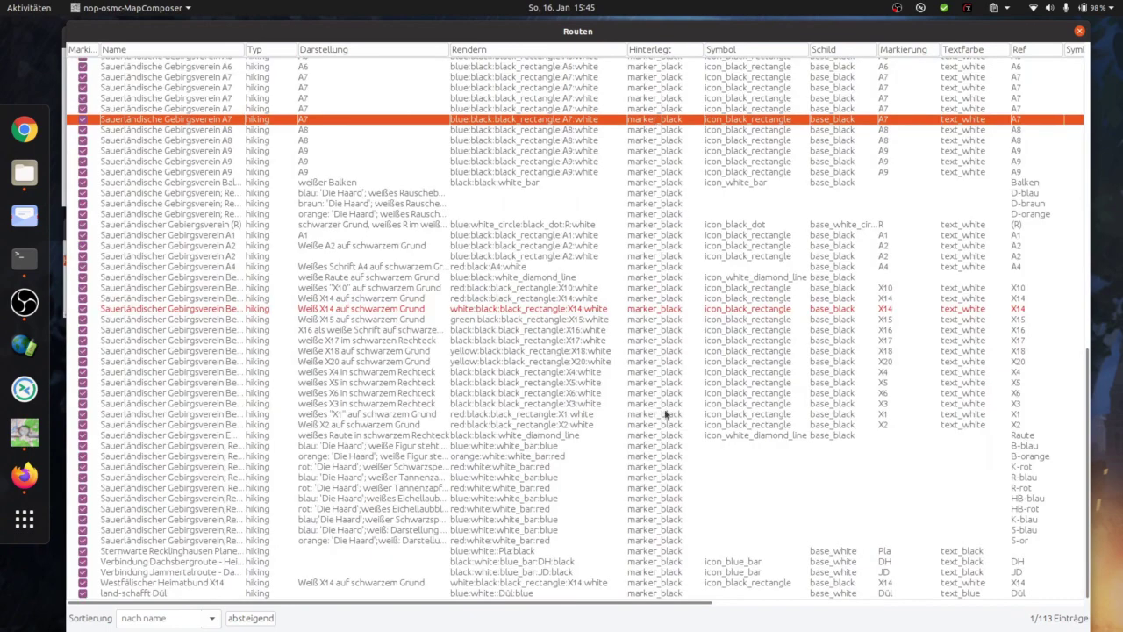
{"action": "right_click", "coordinate": [257, 135]}
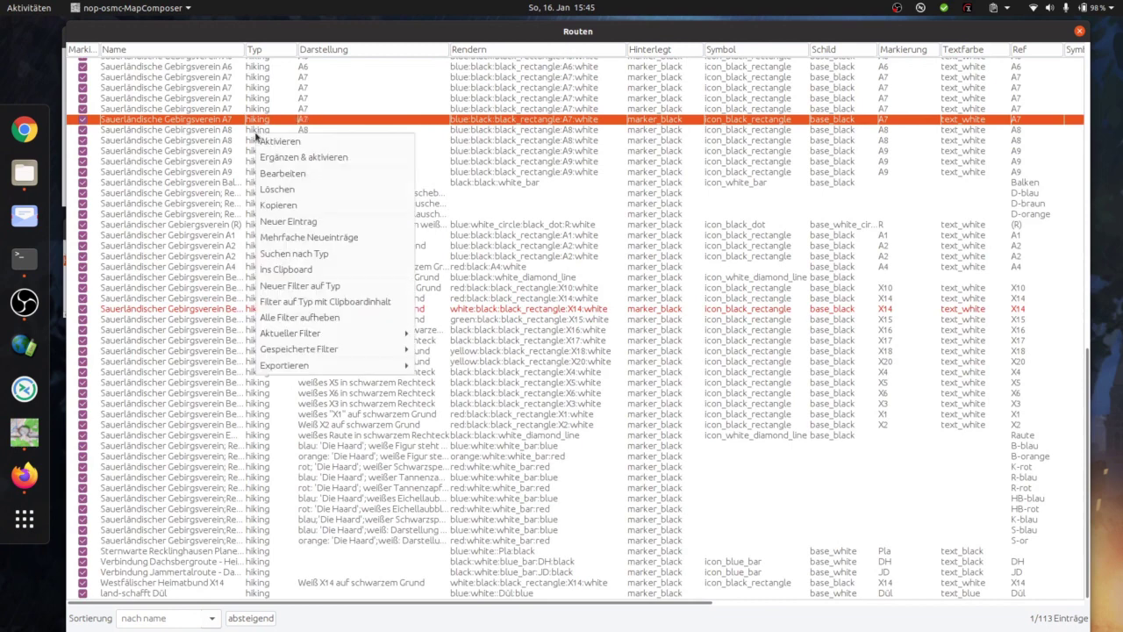
{"action": "left_click", "coordinate": [309, 318]}
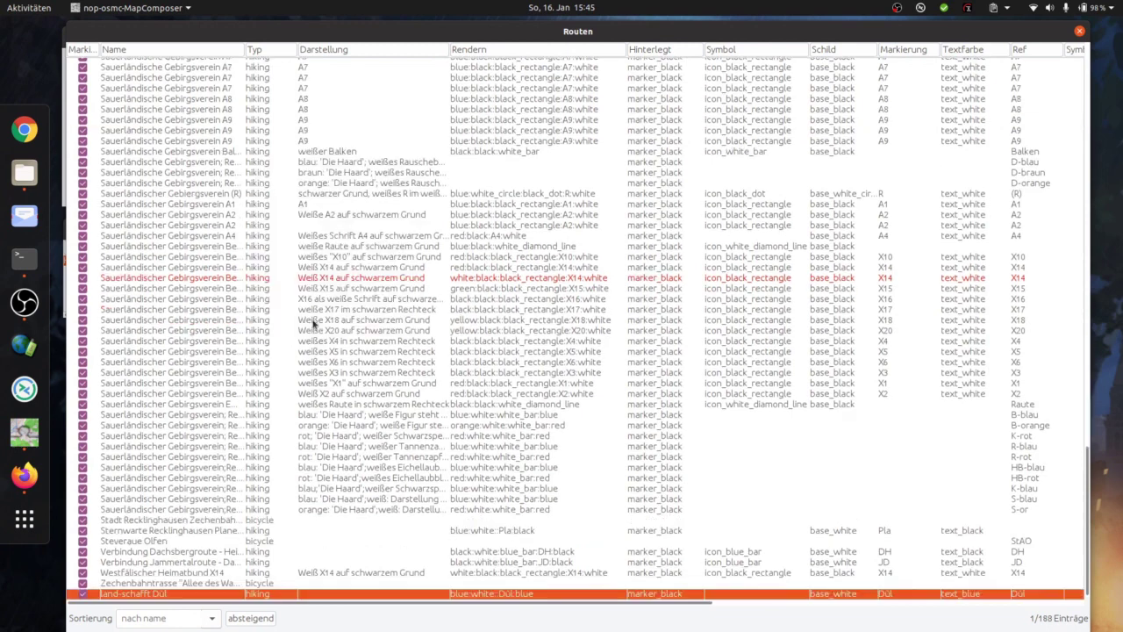
- Filter the routes list to type equal to foot, based on the Regionalverband Ruhr WP-orange entry
{"action": "left_click", "coordinate": [255, 194]}
{"action": "right_click", "coordinate": [255, 195]}
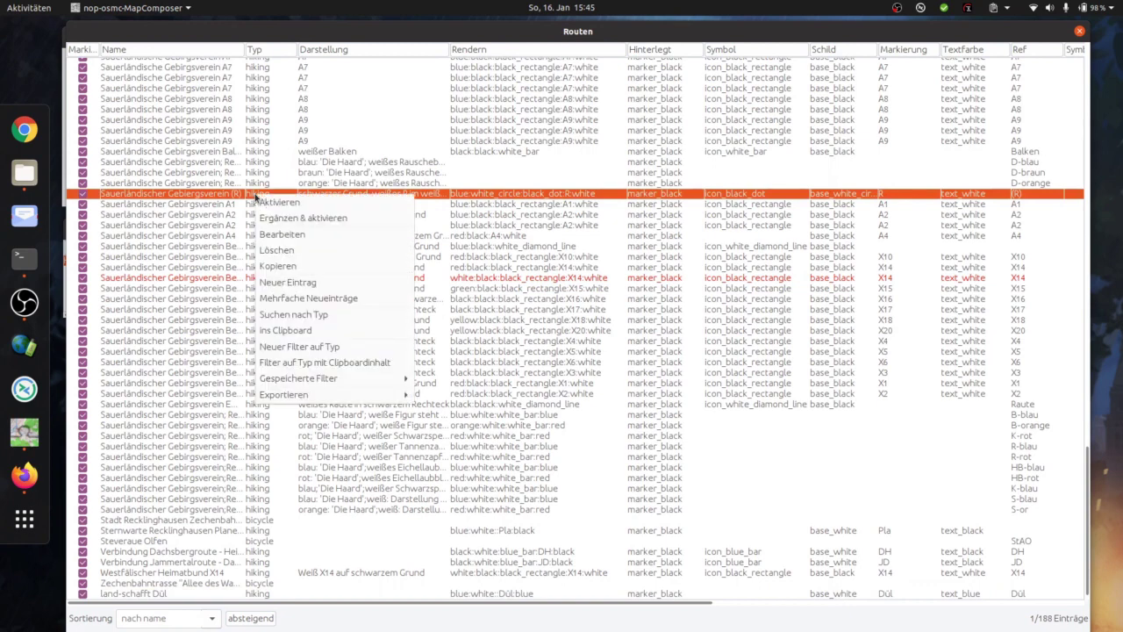
{"action": "left_click", "coordinate": [261, 472]}
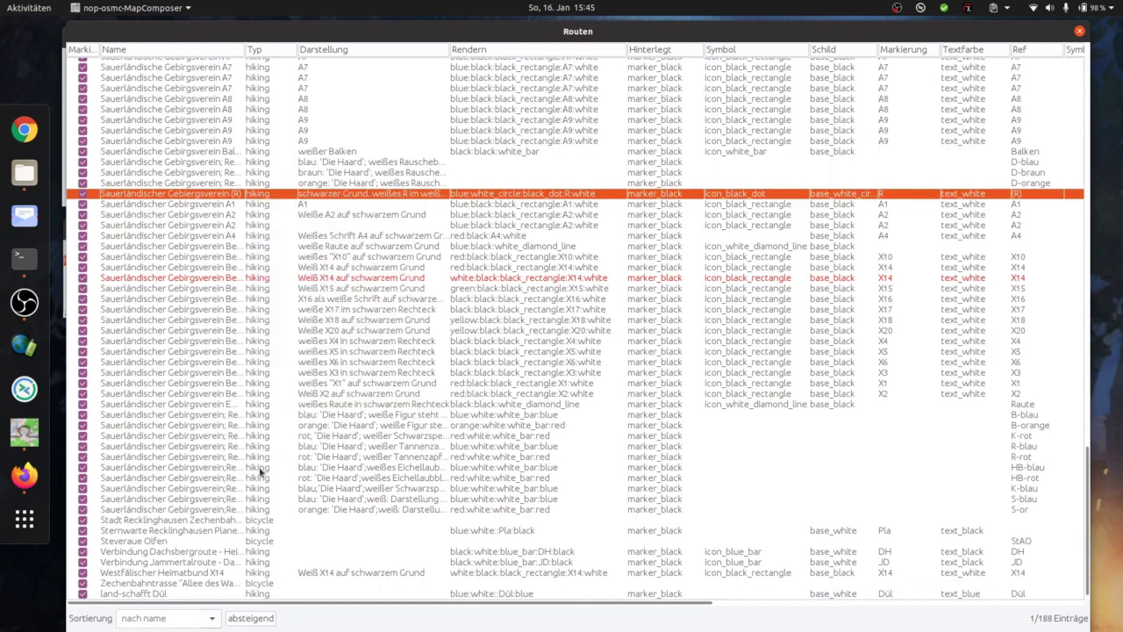
{"action": "left_click", "coordinate": [261, 470]}
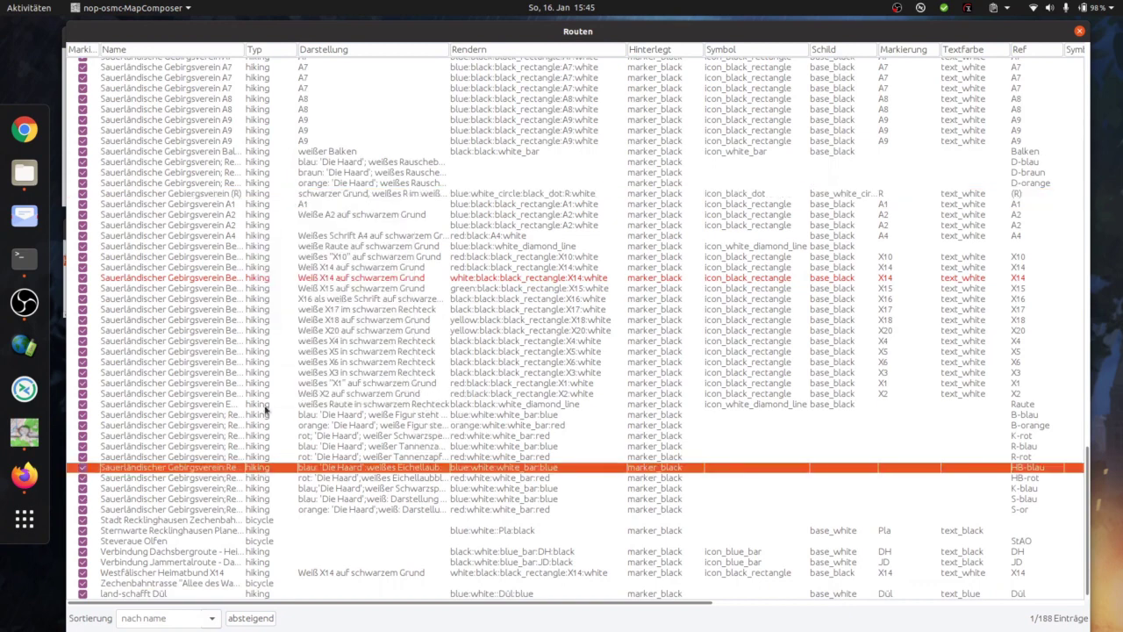
{"action": "scroll", "coordinate": [266, 386], "scroll_direction": "down", "scroll_amount": 1}
{"action": "scroll", "coordinate": [266, 377], "scroll_direction": "up", "scroll_amount": 15}
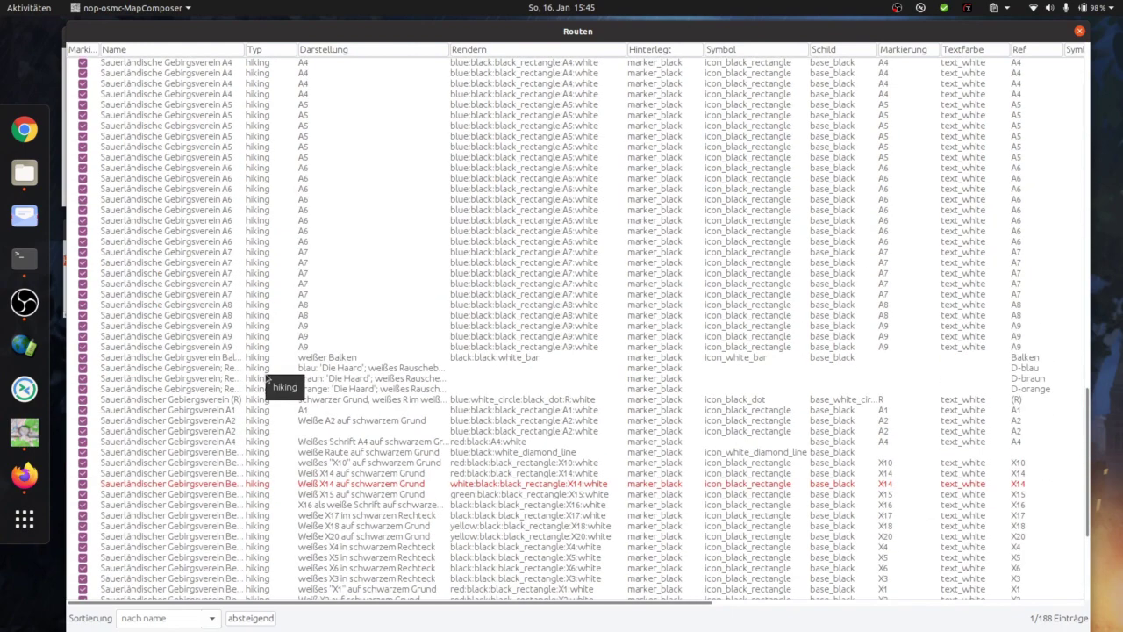
{"action": "left_click", "coordinate": [257, 316]}
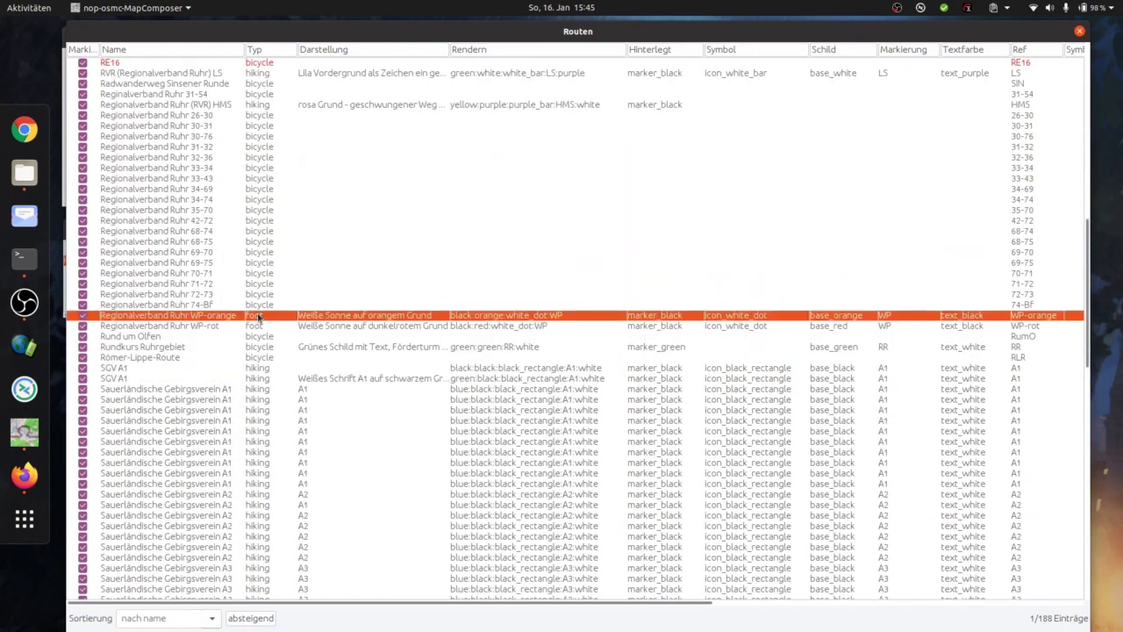
{"action": "right_click", "coordinate": [256, 317]}
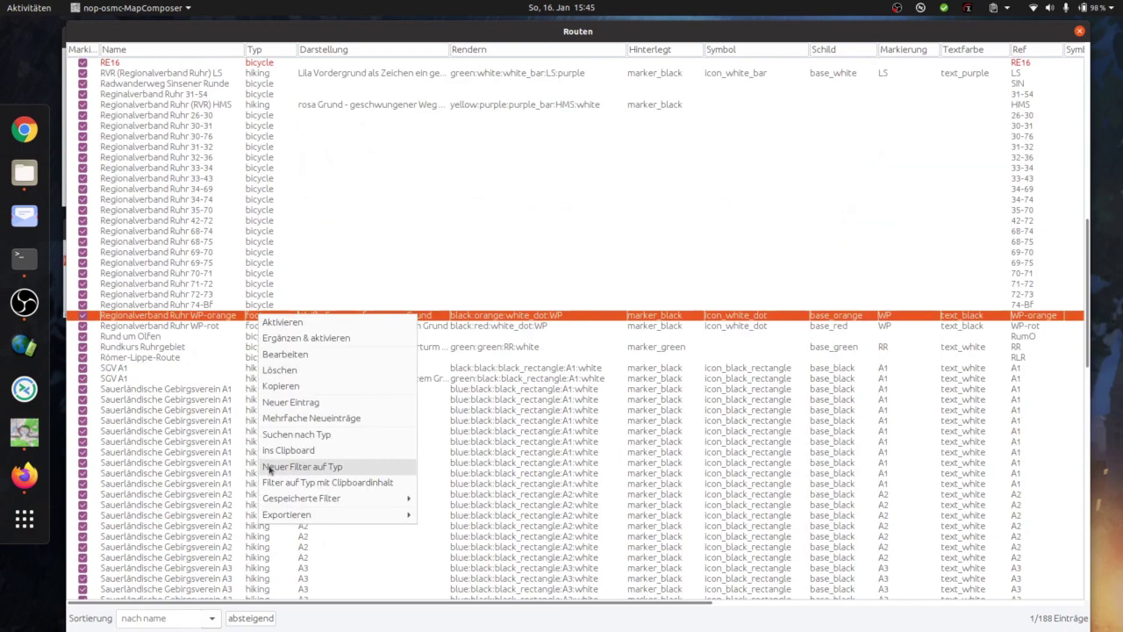
{"action": "left_click", "coordinate": [322, 471]}
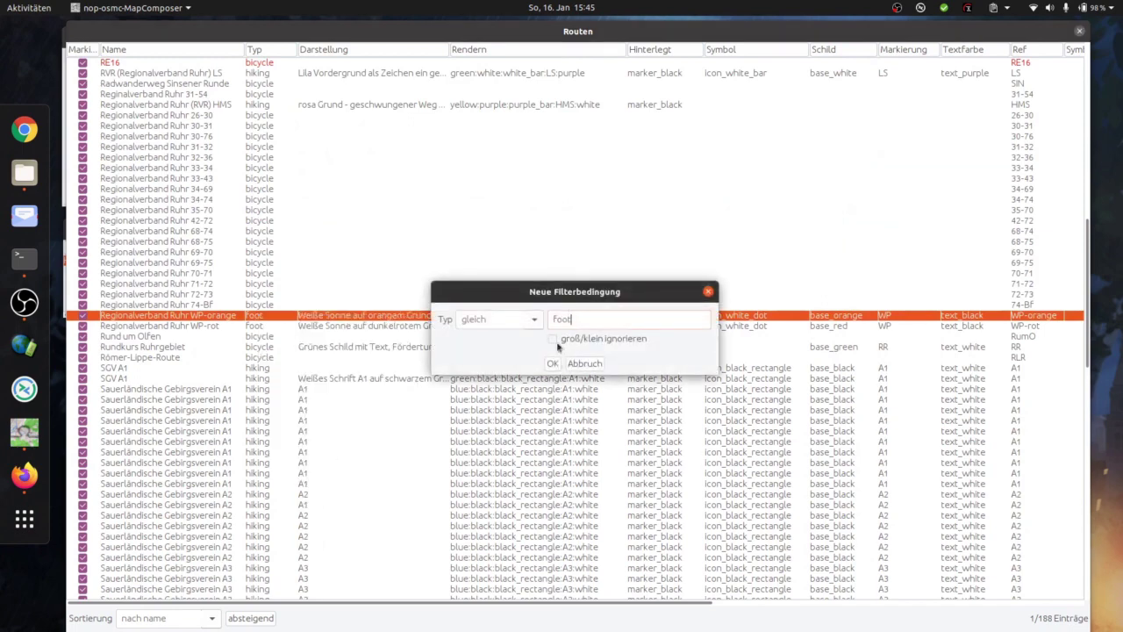
{"action": "left_click", "coordinate": [555, 364]}
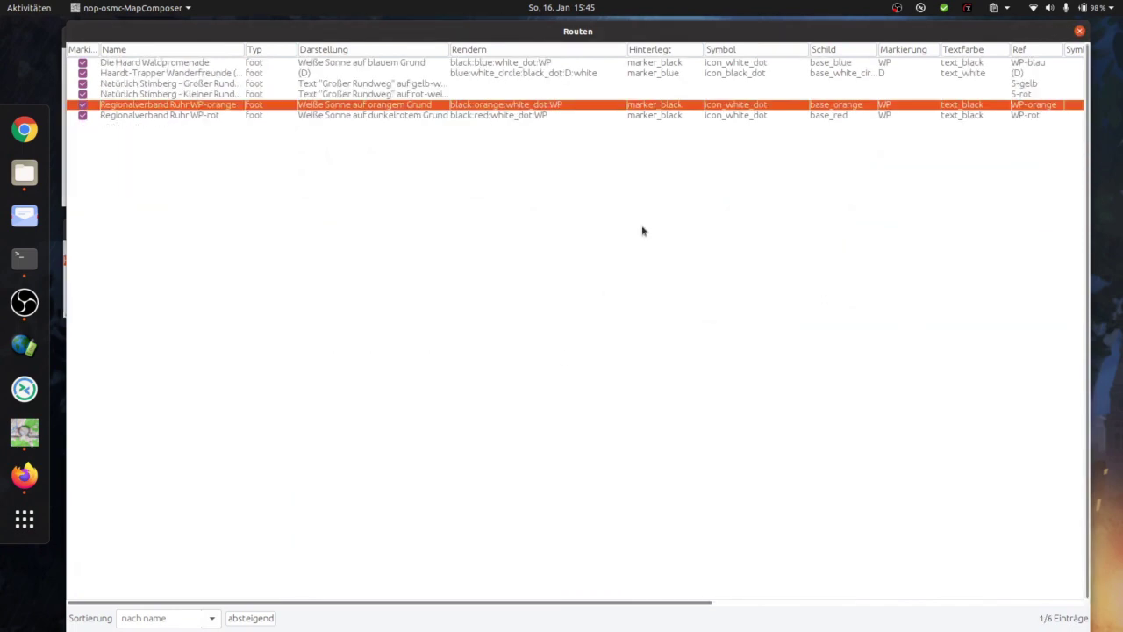
- Replace the Hinterlegt value of all filtered foot routes with black
{"action": "left_click", "coordinate": [662, 117]}
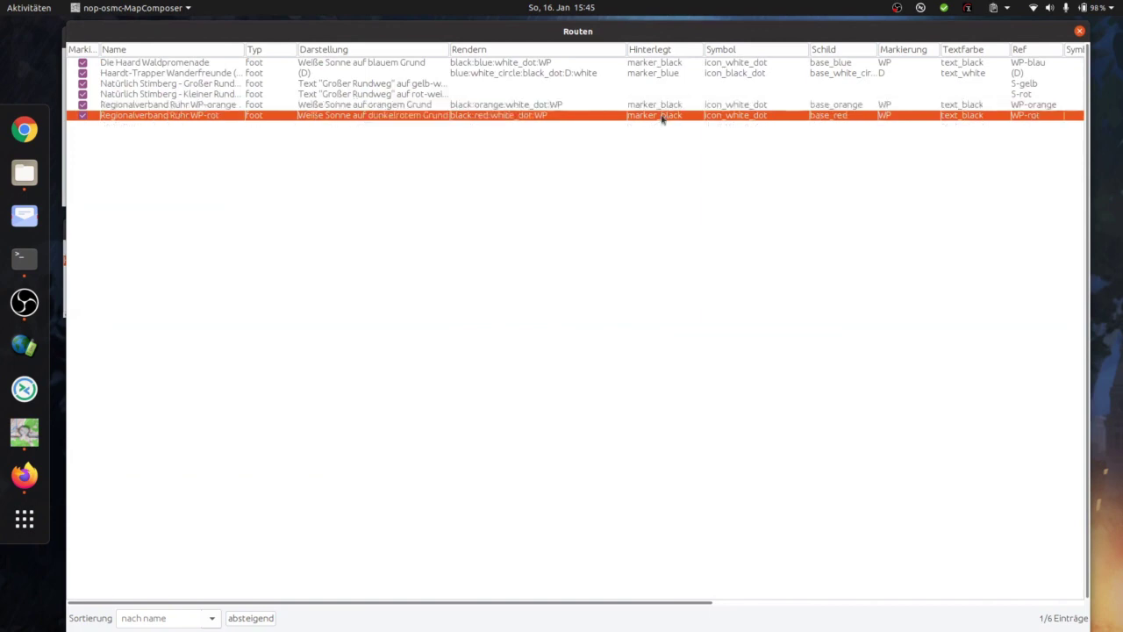
{"action": "left_click", "coordinate": [670, 64], "text": "shift"}
{"action": "right_click", "coordinate": [670, 64]}
{"action": "left_click", "coordinate": [706, 156]}
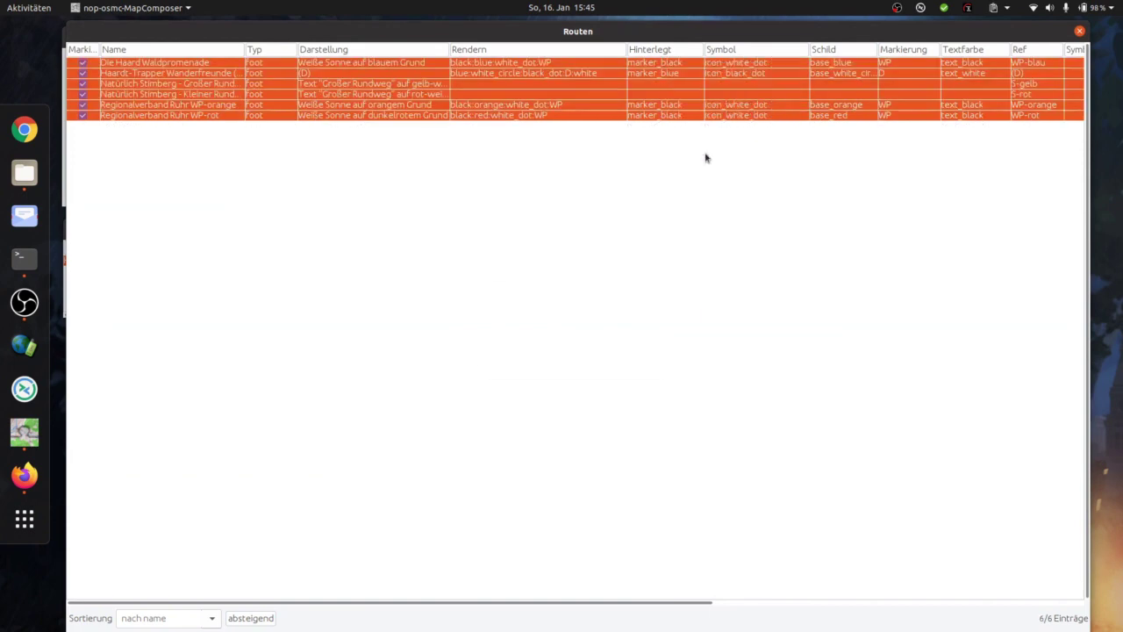
{"action": "left_click", "coordinate": [647, 328]}
{"action": "left_click", "coordinate": [627, 368]}
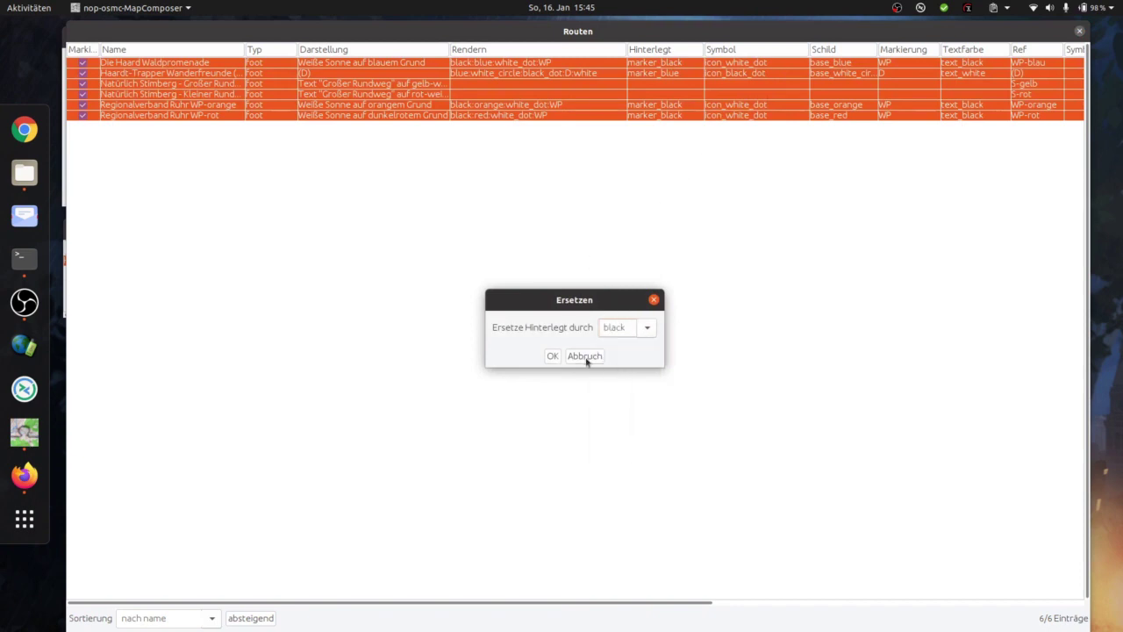
{"action": "left_click", "coordinate": [552, 357]}
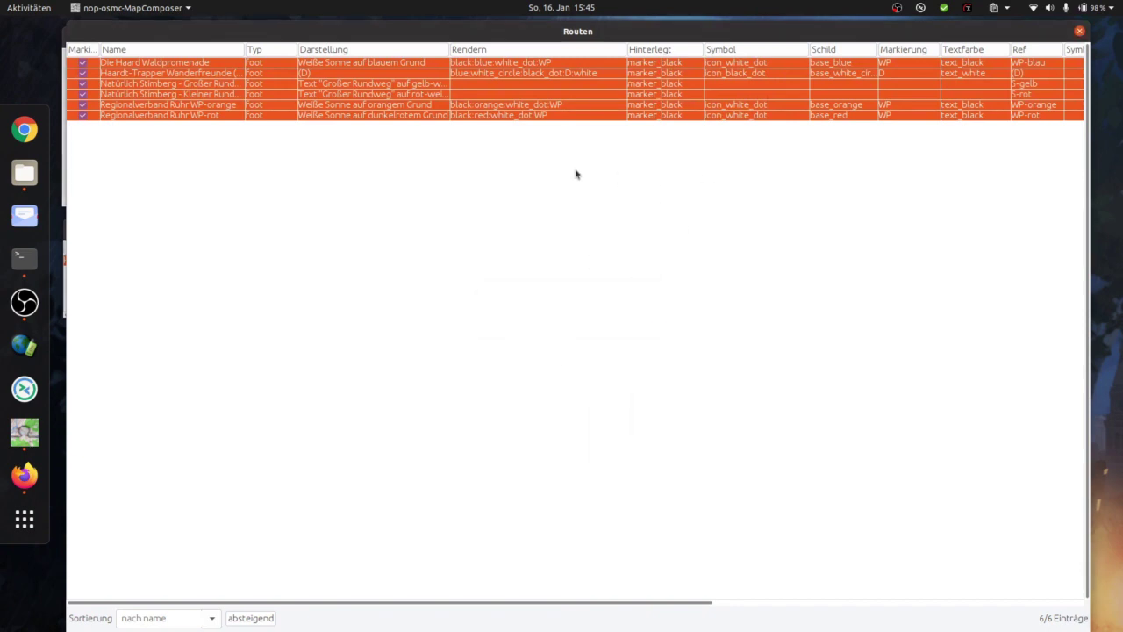
- Remove the foot filter and filter the routes list to type equal to bicycle
{"action": "right_click", "coordinate": [276, 99]}
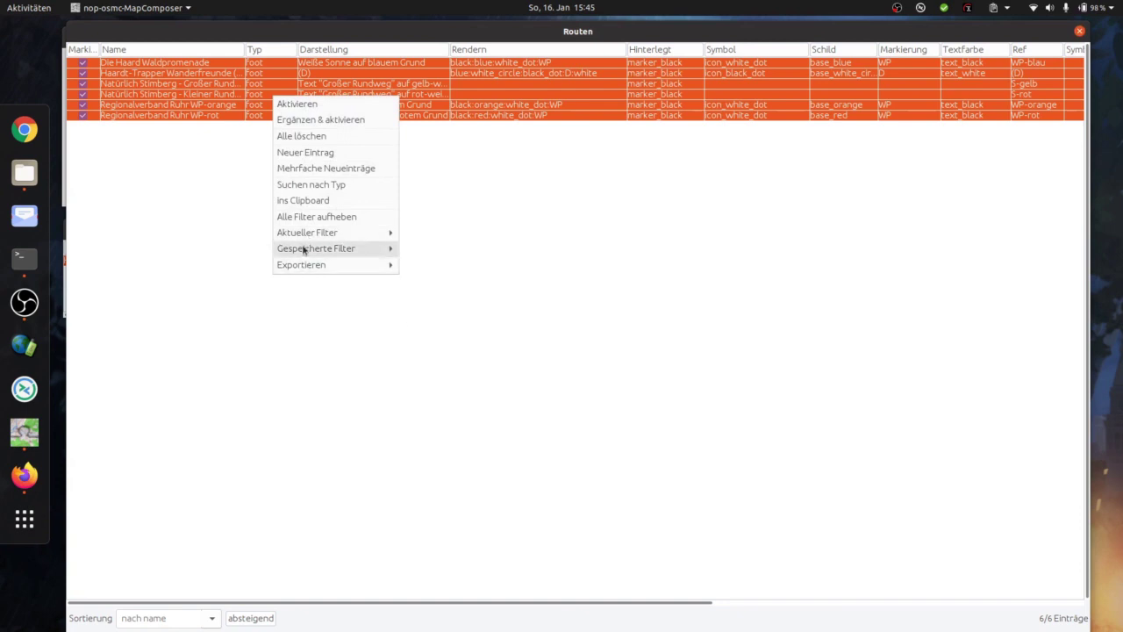
{"action": "left_click", "coordinate": [336, 217]}
{"action": "left_click", "coordinate": [260, 132]}
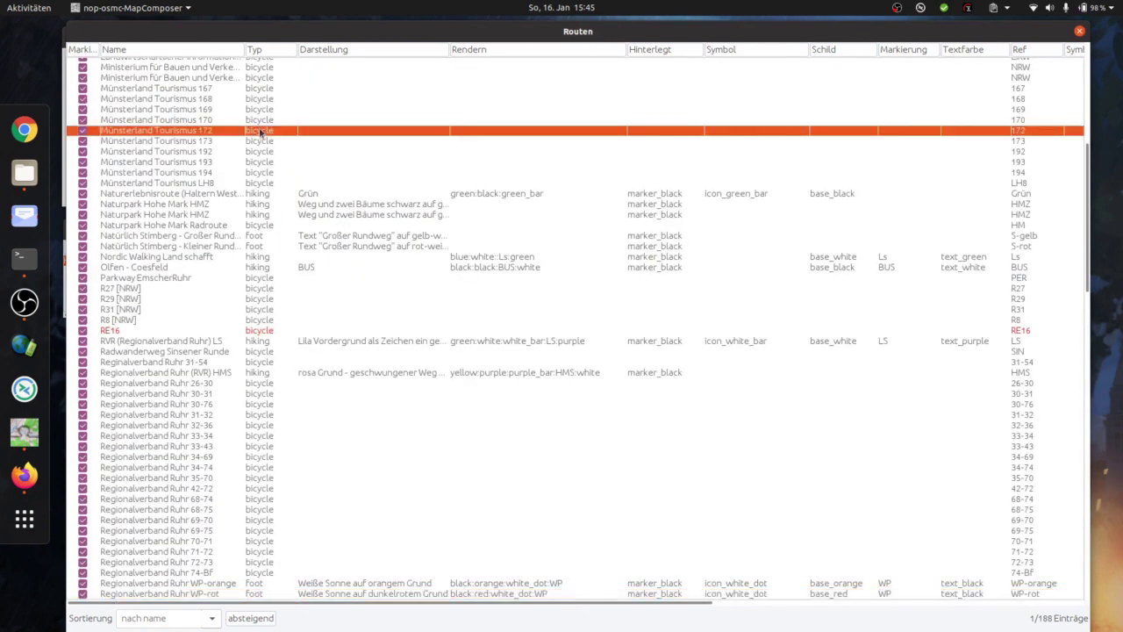
{"action": "right_click", "coordinate": [260, 132]}
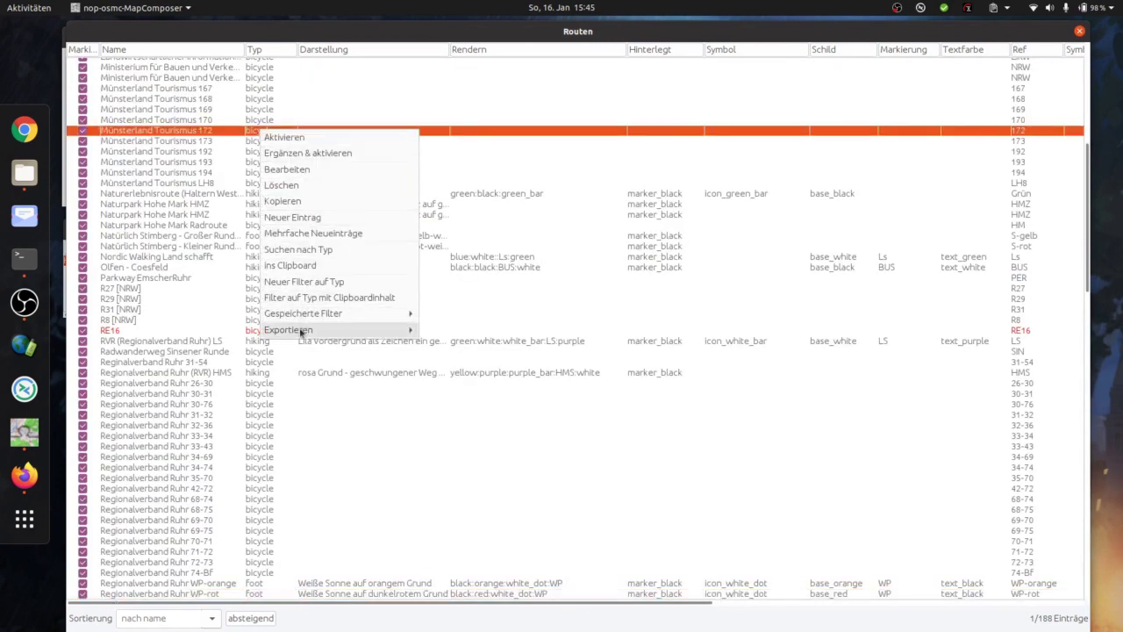
{"action": "left_click", "coordinate": [297, 281]}
{"action": "left_click", "coordinate": [553, 364]}
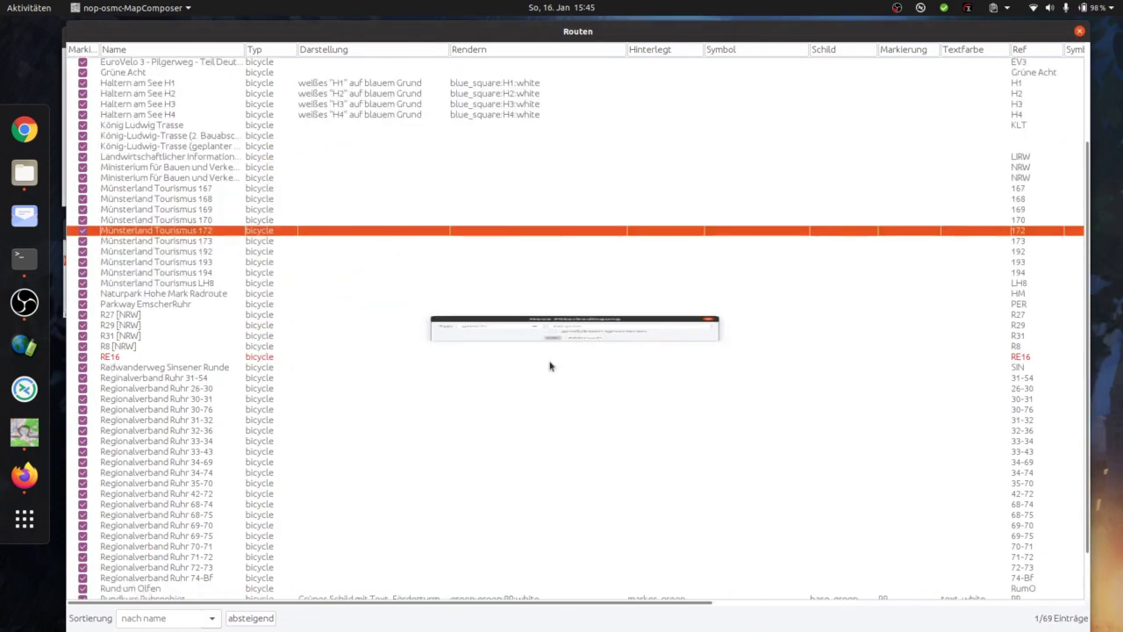
- Replace the Hinterlegt value of all filtered bicycle routes with blue
{"action": "key", "text": "ctrl+a"}
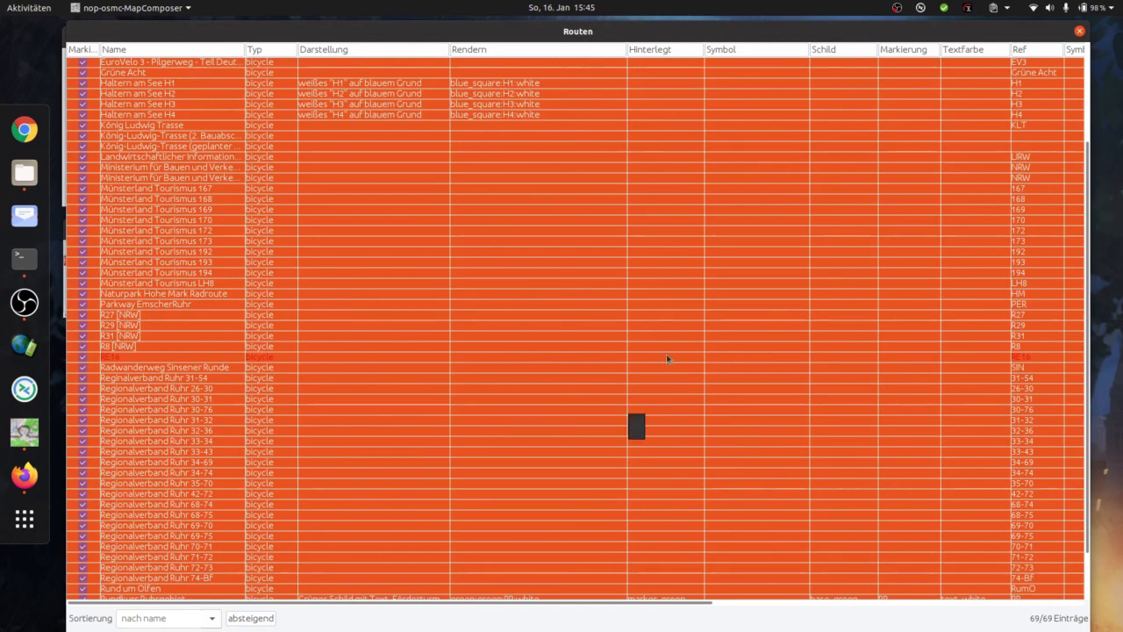
{"action": "right_click", "coordinate": [677, 206]}
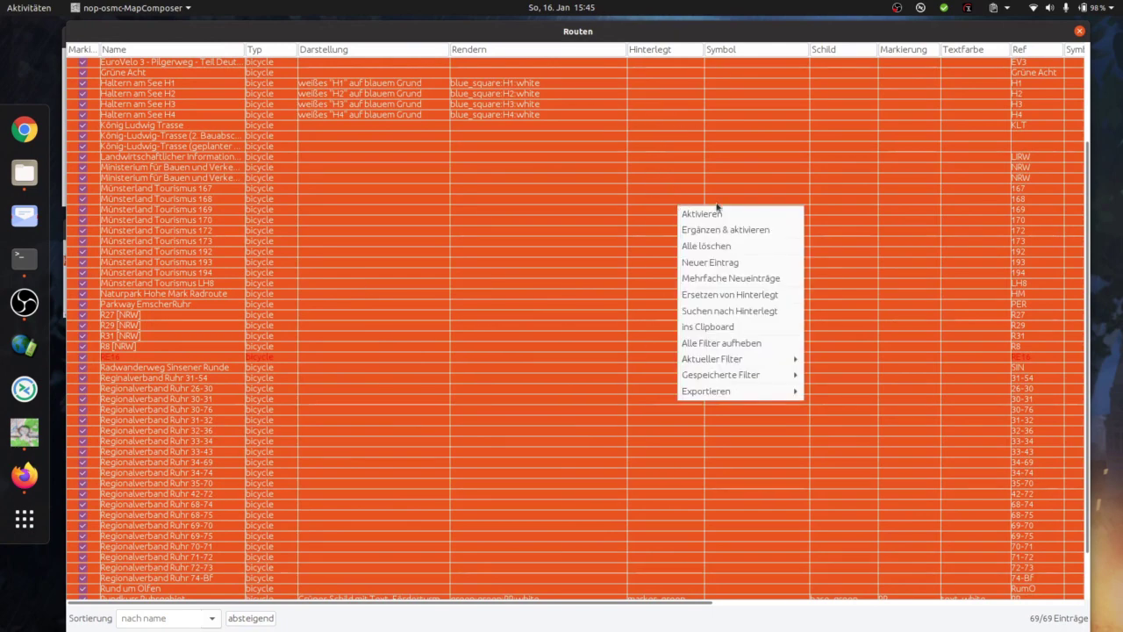
{"action": "left_click", "coordinate": [697, 296]}
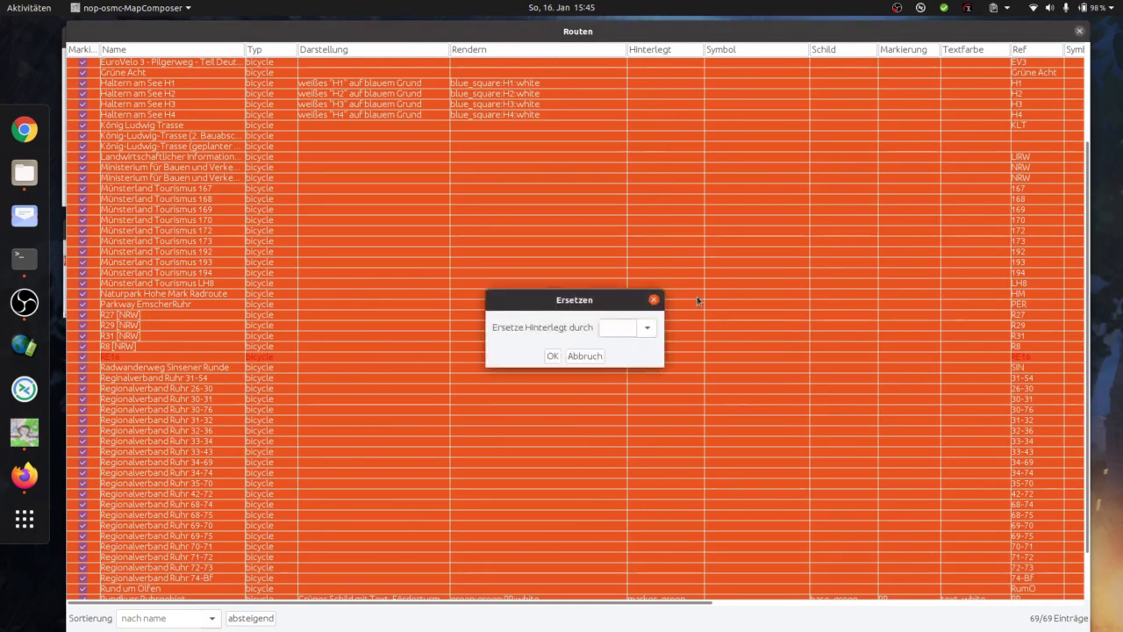
{"action": "left_click", "coordinate": [647, 327]}
{"action": "left_click", "coordinate": [628, 389]}
{"action": "left_click", "coordinate": [558, 356]}
{"action": "left_click", "coordinate": [551, 246]}
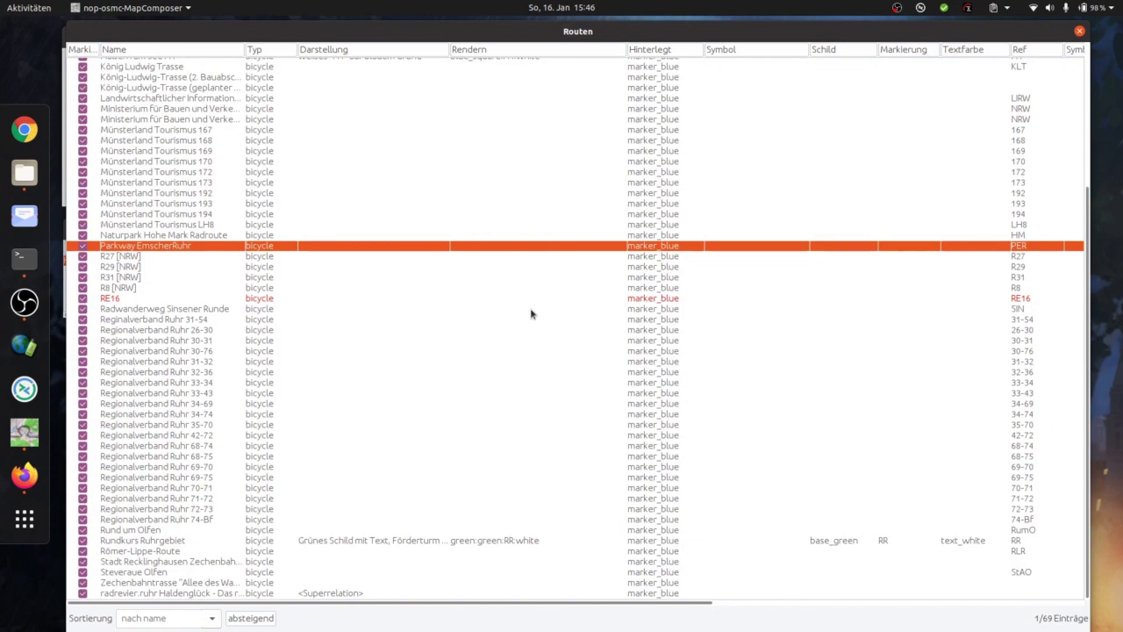
- Look through the filtered bicycle routes, checking their Hinterlegt, Symbol, Schild and Markierung columns
{"action": "scroll", "coordinate": [532, 313], "scroll_direction": "up", "scroll_amount": 5}
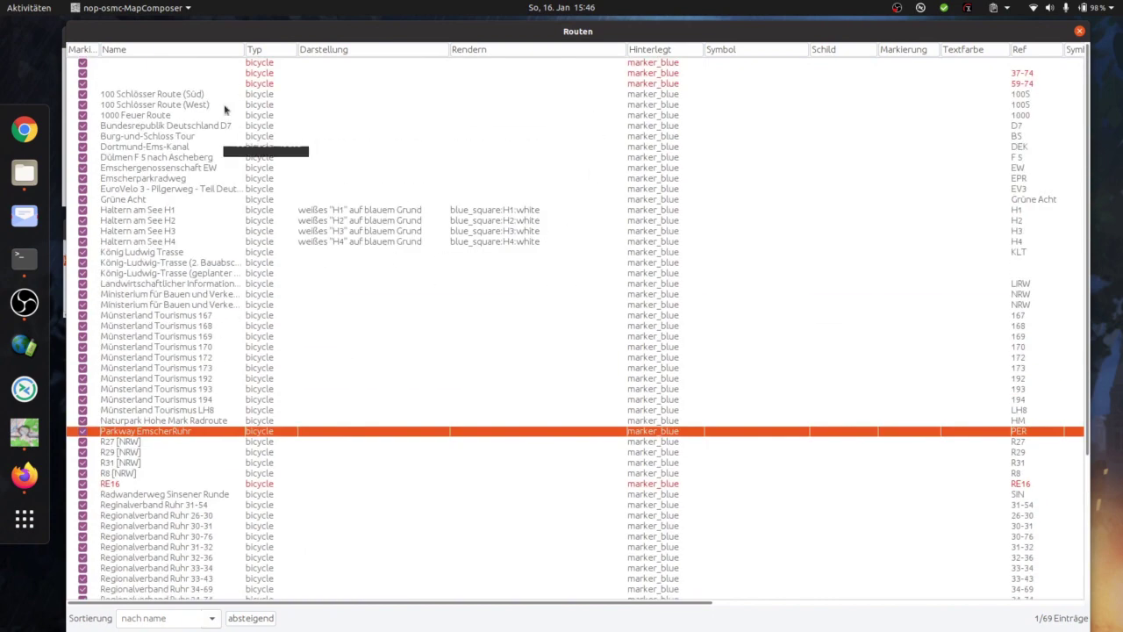
{"action": "scroll", "coordinate": [466, 401], "scroll_direction": "down", "scroll_amount": 6}
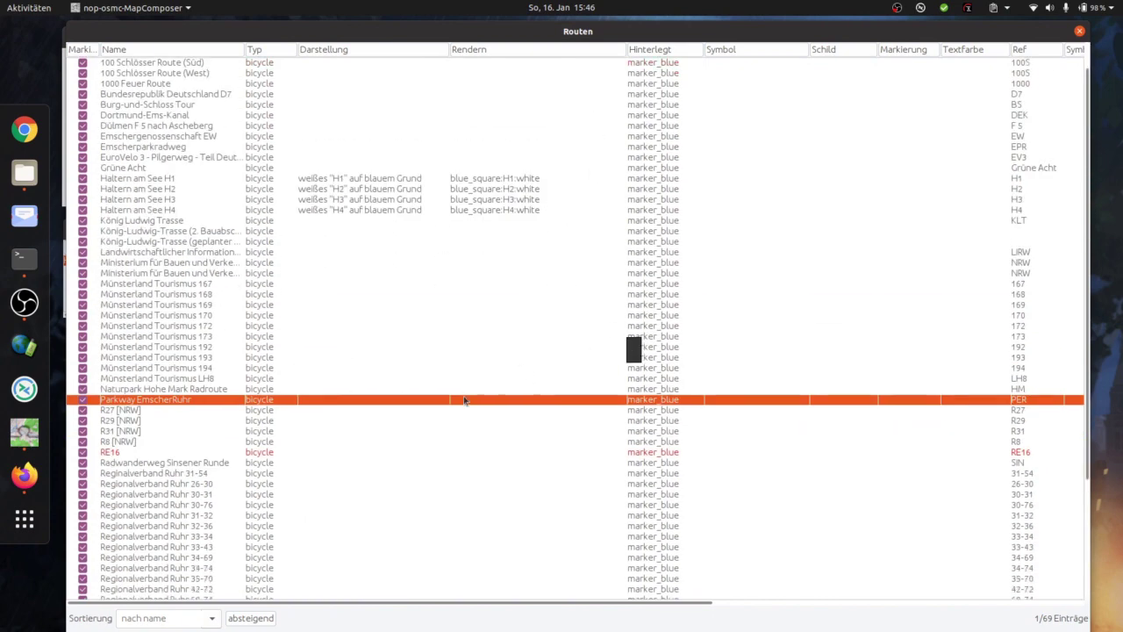
{"action": "scroll", "coordinate": [473, 382], "scroll_direction": "up", "scroll_amount": 5}
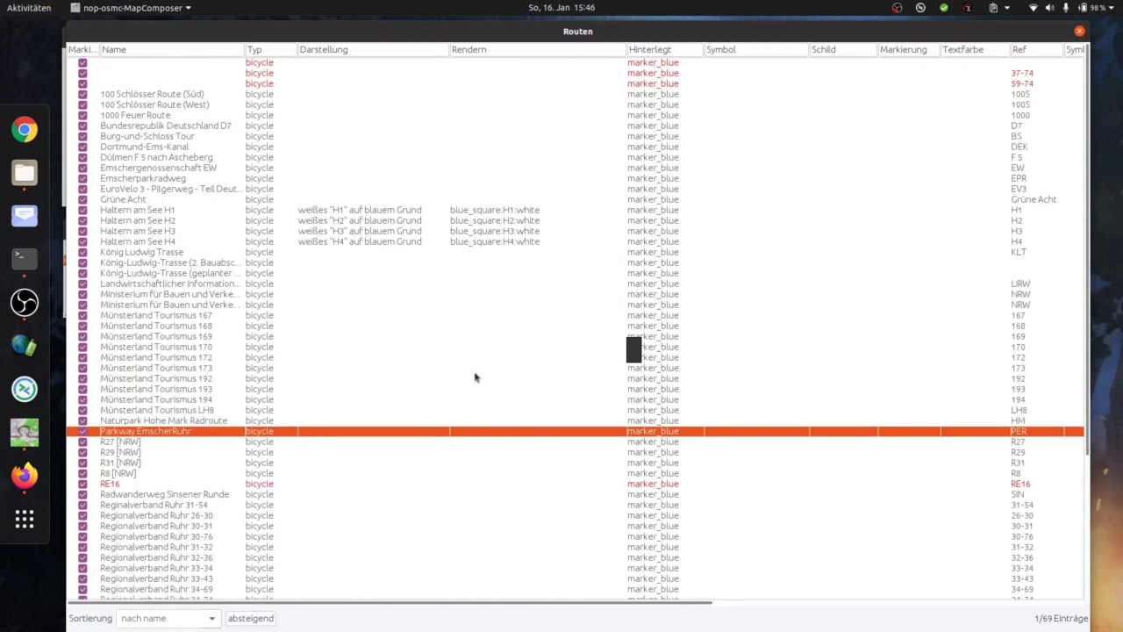
{"action": "key", "text": "Home"}
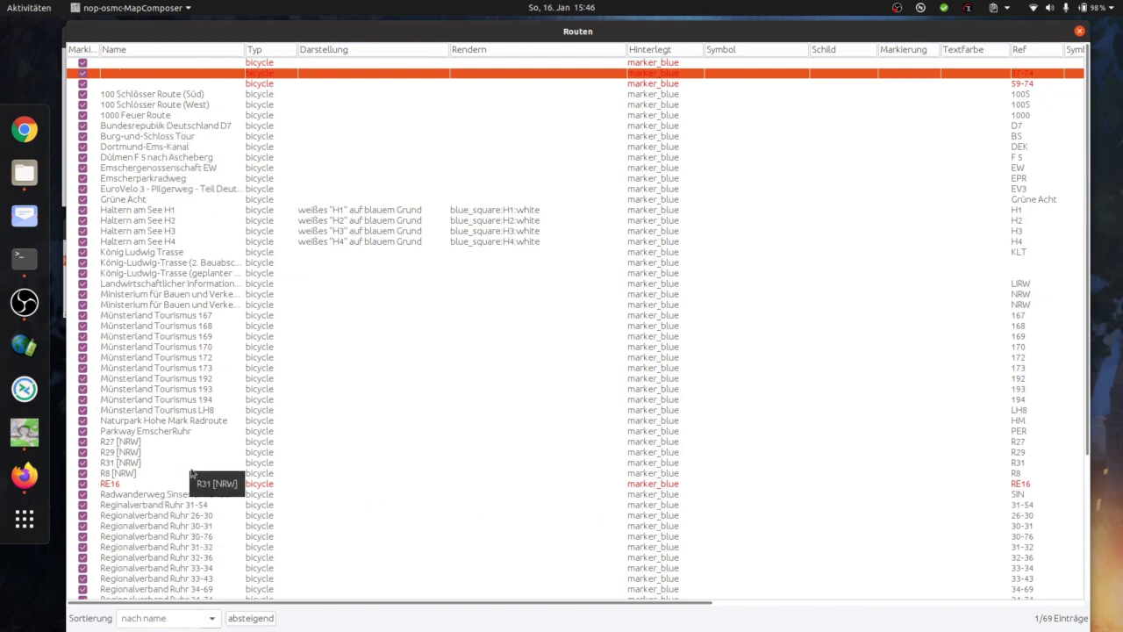
{"action": "left_click", "coordinate": [903, 85]}
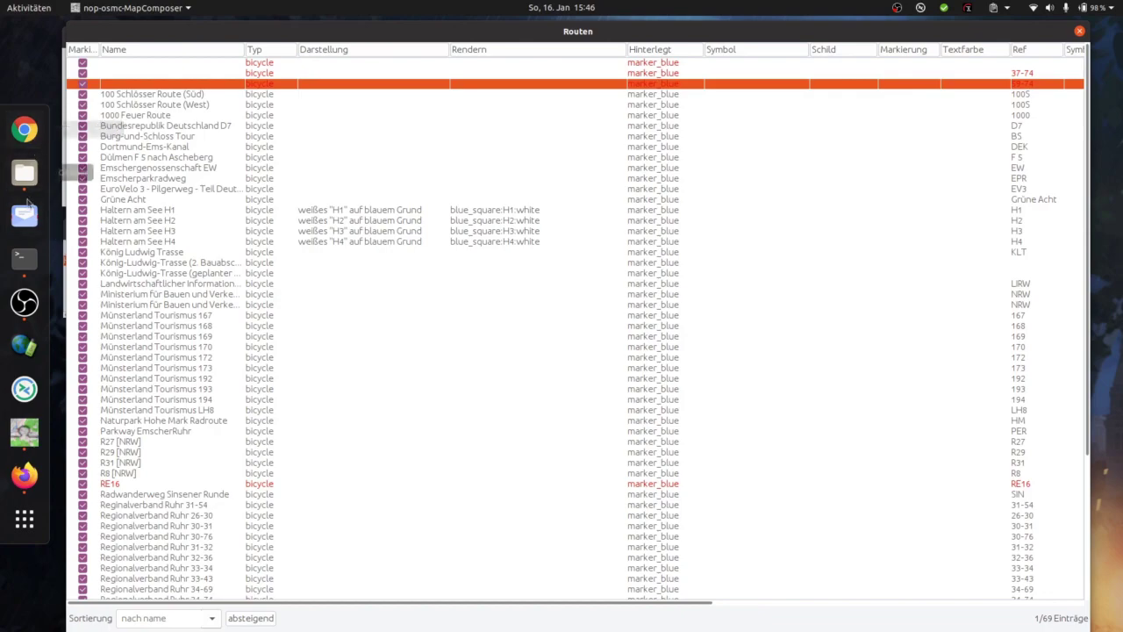
- Switch to Firefox, examine the route markings on the Reit- und Wanderkarte map, and return to the Map Composer routes list
{"action": "left_click", "coordinate": [15, 494]}
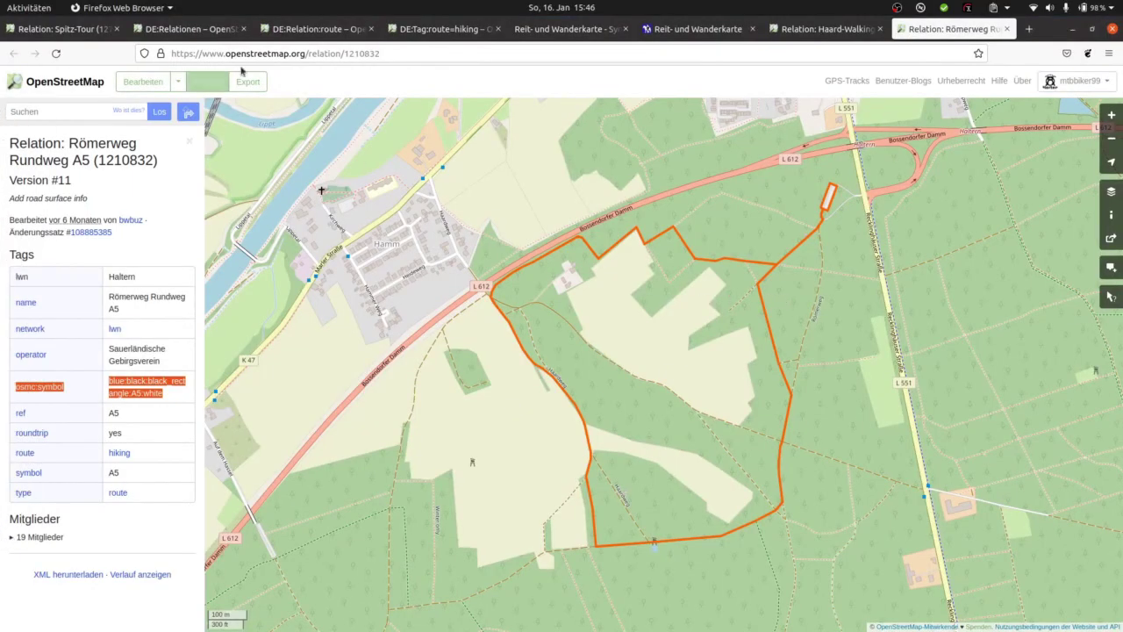
{"action": "left_click", "coordinate": [710, 29]}
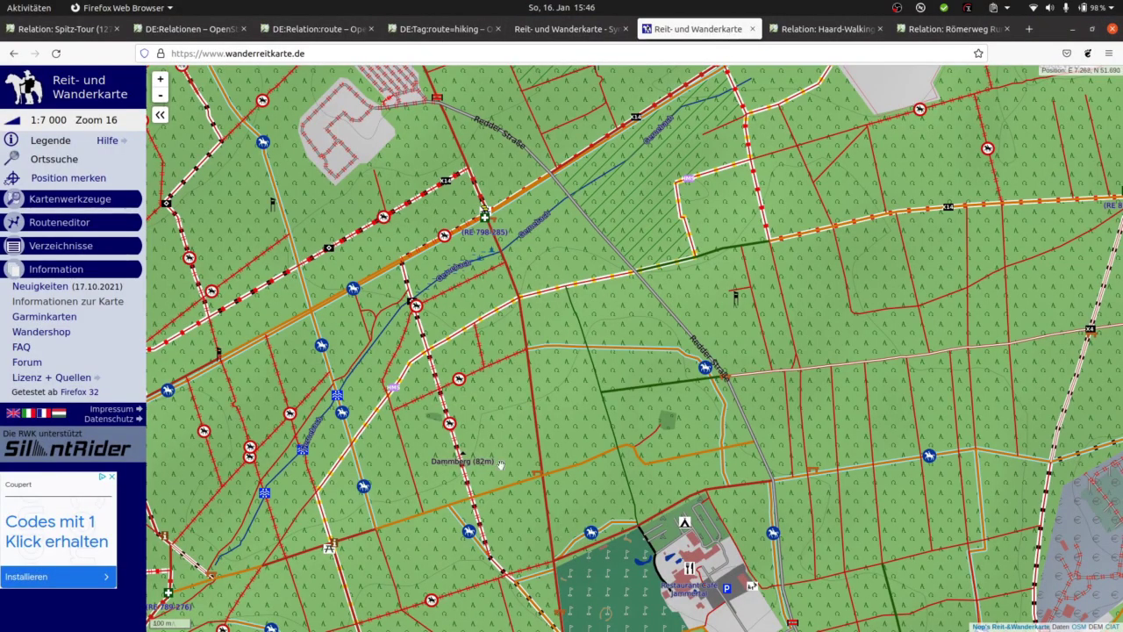
{"action": "mouse_move", "coordinate": [397, 361]}
{"action": "left_mouse_down"}
{"action": "mouse_move", "coordinate": [503, 407]}
{"action": "mouse_move", "coordinate": [665, 507]}
{"action": "mouse_move", "coordinate": [342, 234]}
{"action": "mouse_move", "coordinate": [414, 231]}
{"action": "left_mouse_up"}
{"action": "left_click_drag", "start_coordinate": [502, 442], "coordinate": [528, 227]}
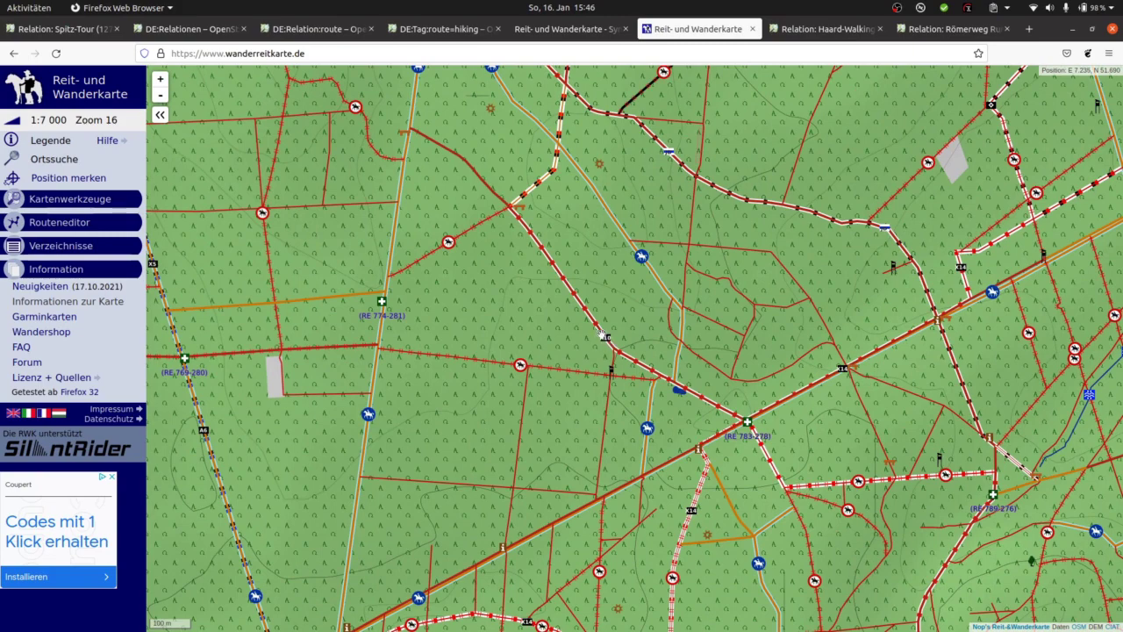
{"action": "left_click", "coordinate": [1072, 31]}
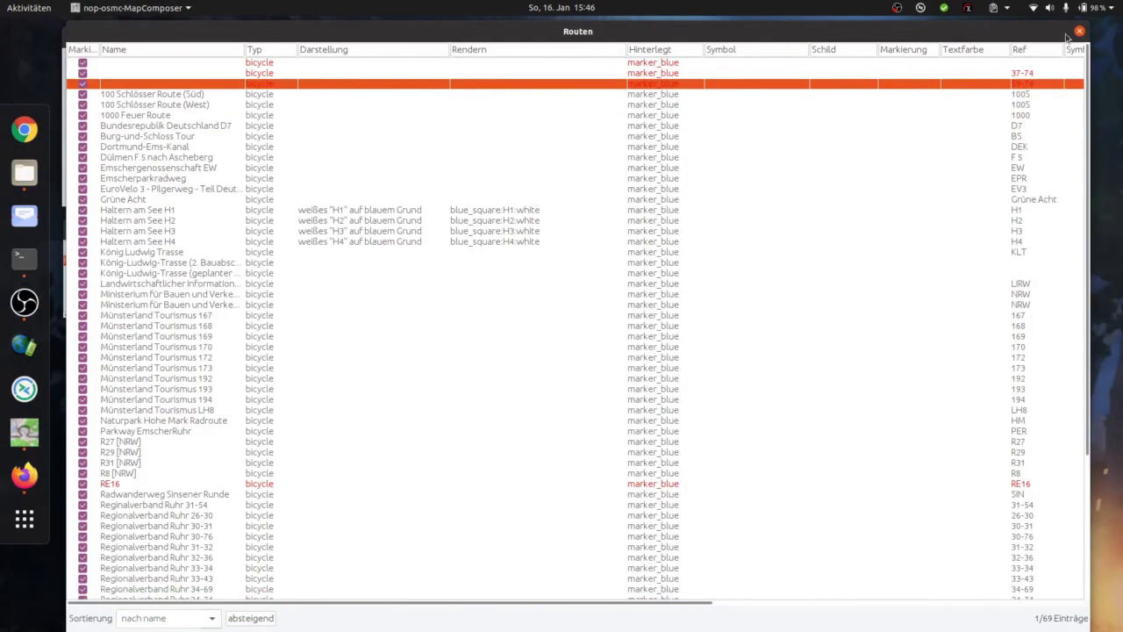
- Inspect the Schild, Markierung and Textfarbe values of the Rundkurs Ruhrgebiet bicycle route
{"action": "scroll", "coordinate": [902, 531], "scroll_direction": "down", "scroll_amount": 5}
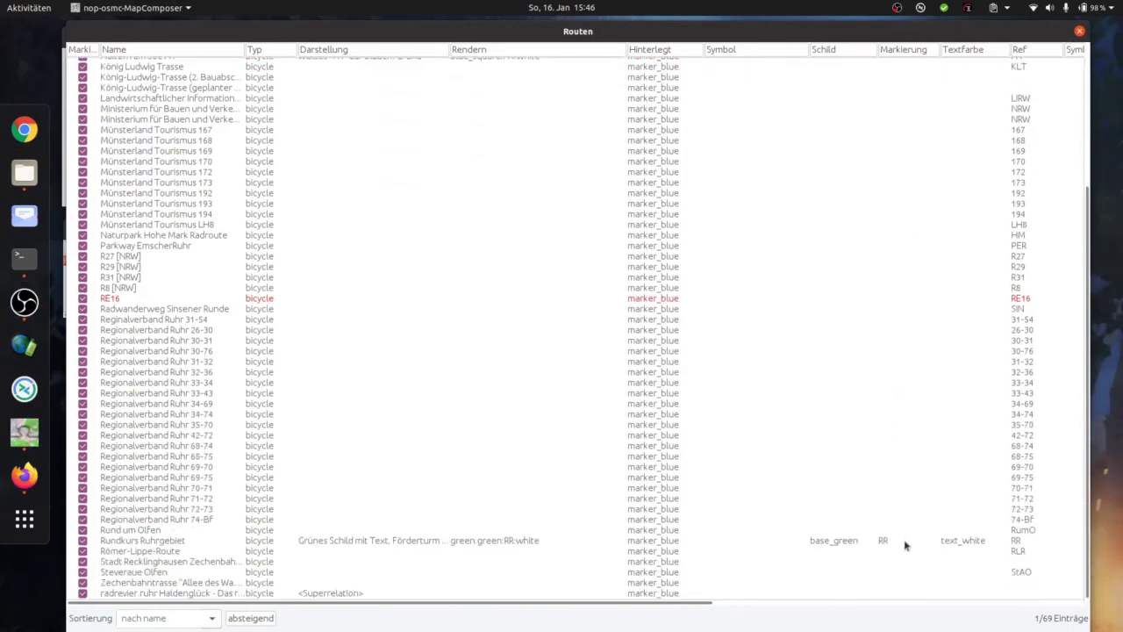
{"action": "left_click", "coordinate": [884, 541]}
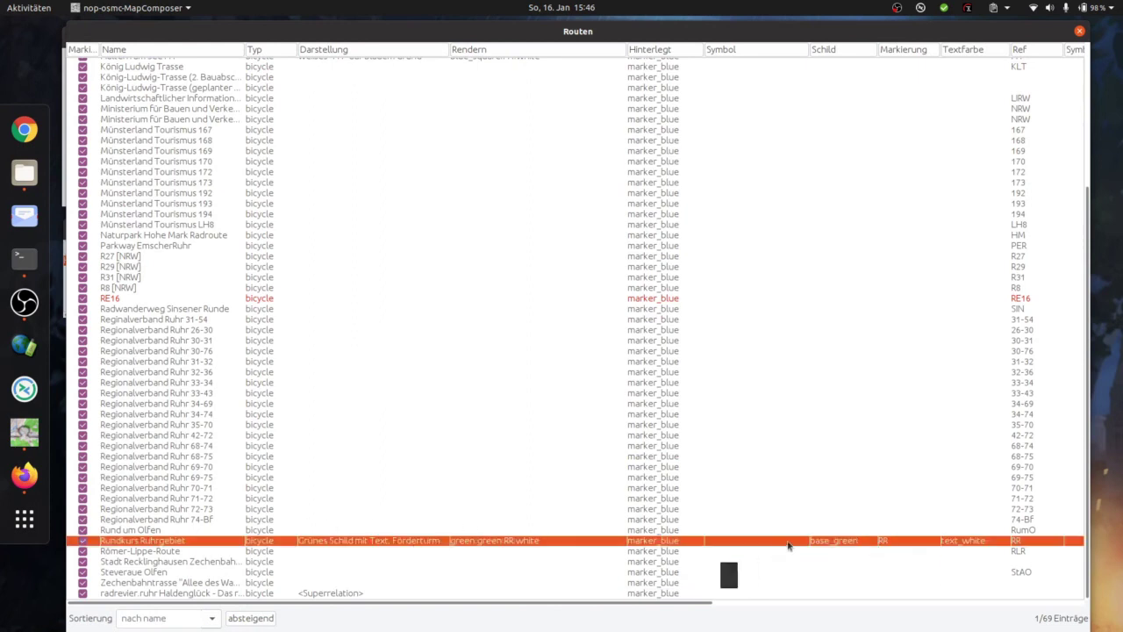
{"action": "scroll", "coordinate": [908, 75], "scroll_direction": "up", "scroll_amount": 3}
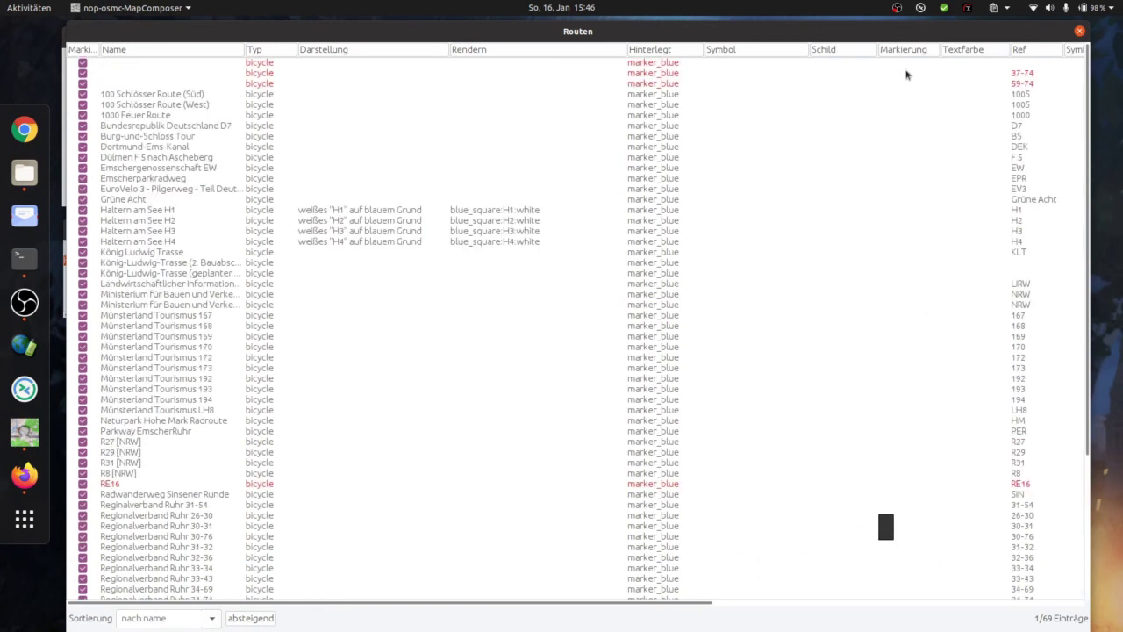
- Turn off map marking for the three unnamed bicycle routes at the start of the route list
{"action": "left_click", "coordinate": [909, 72]}
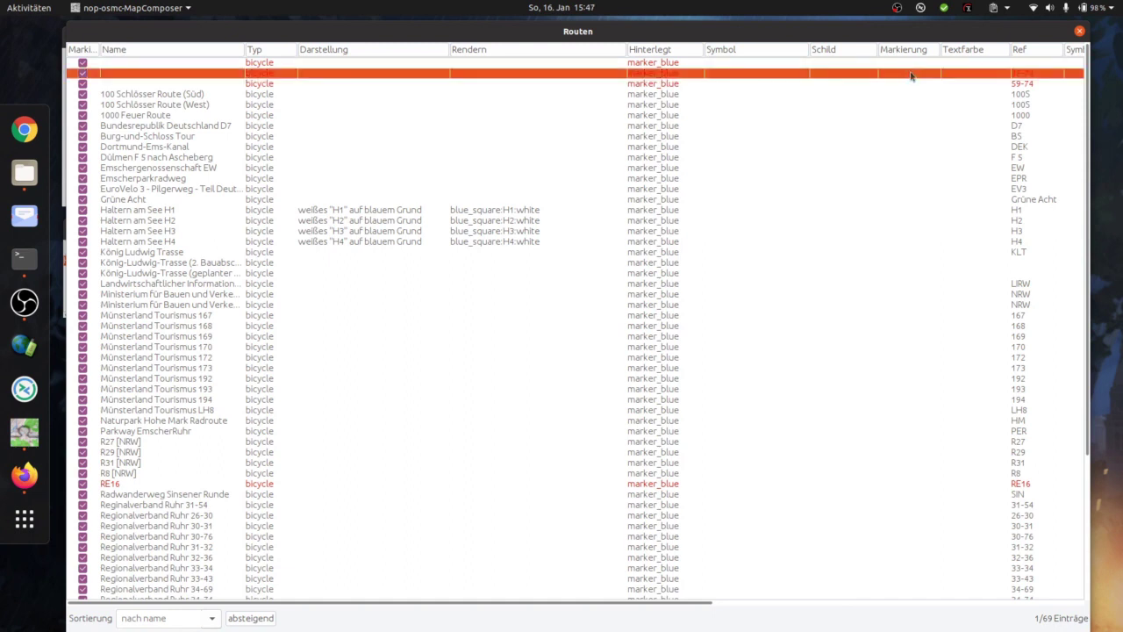
{"action": "double_click", "coordinate": [915, 64]}
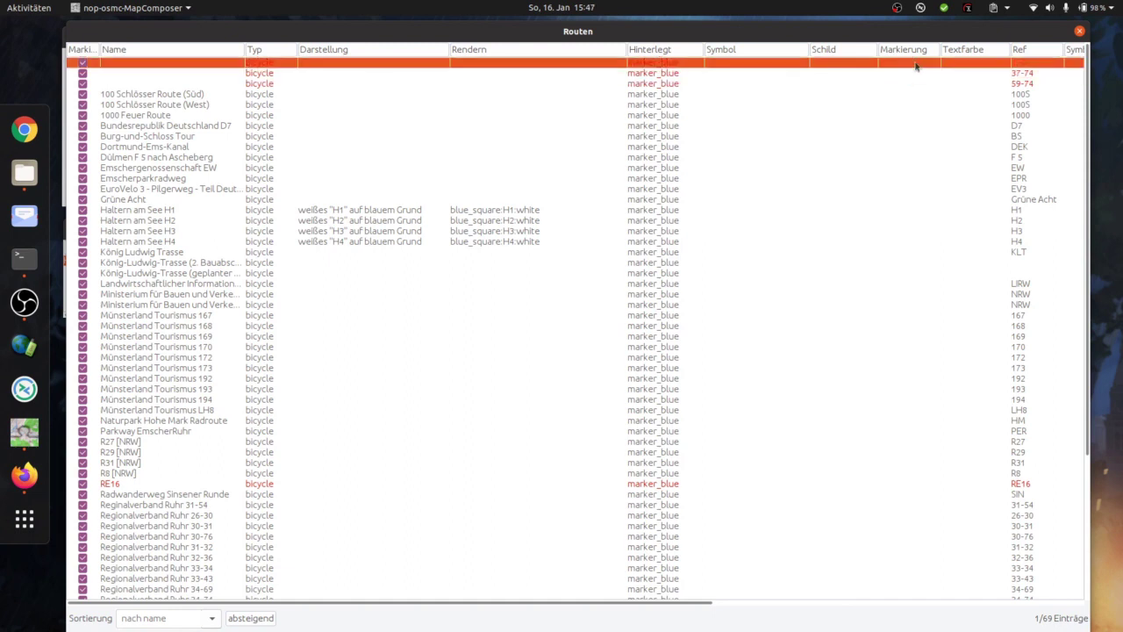
{"action": "left_click", "coordinate": [430, 523]}
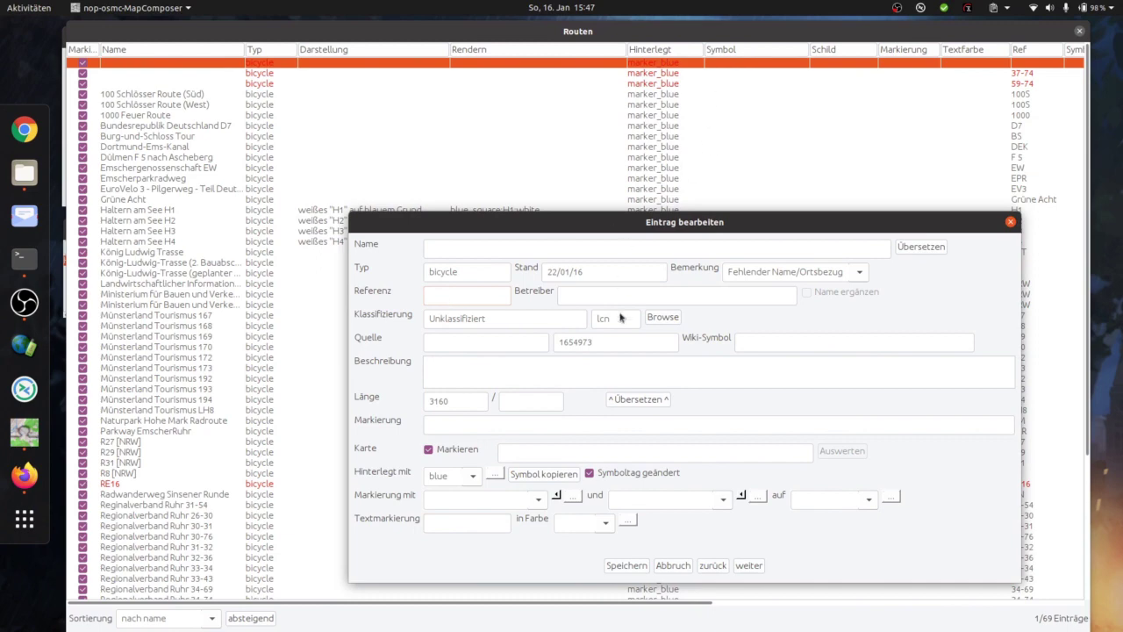
{"action": "left_click", "coordinate": [749, 566]}
{"action": "left_click", "coordinate": [749, 567]}
{"action": "left_click", "coordinate": [748, 566]}
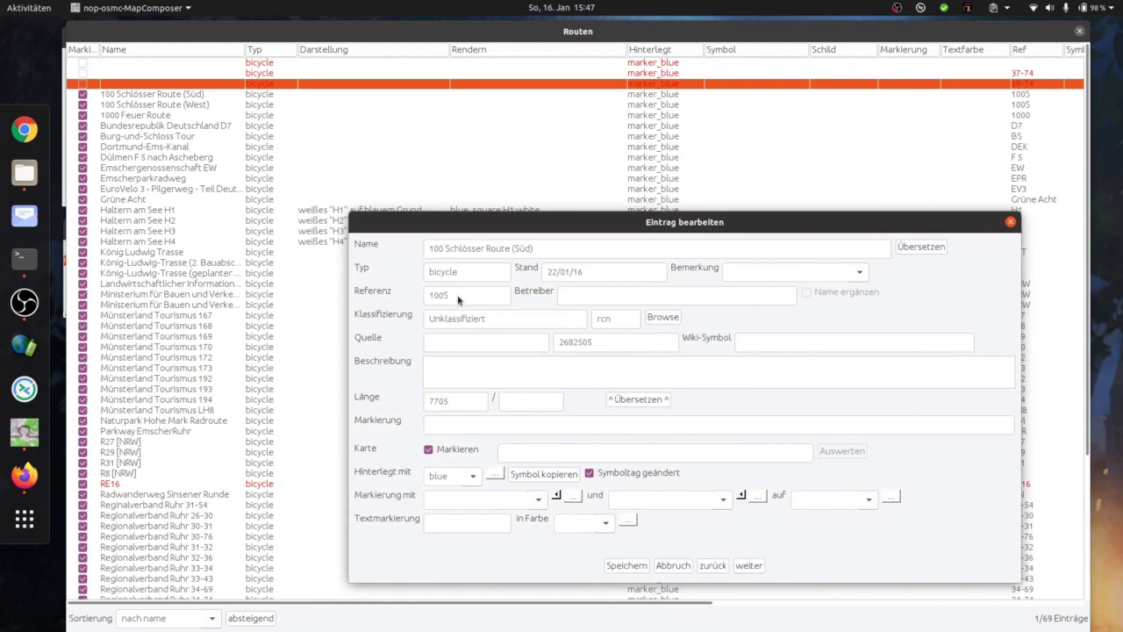
- Go back to the unnamed route 59-74 to inspect its reference, and leave the entry without saving
{"action": "left_click", "coordinate": [713, 566]}
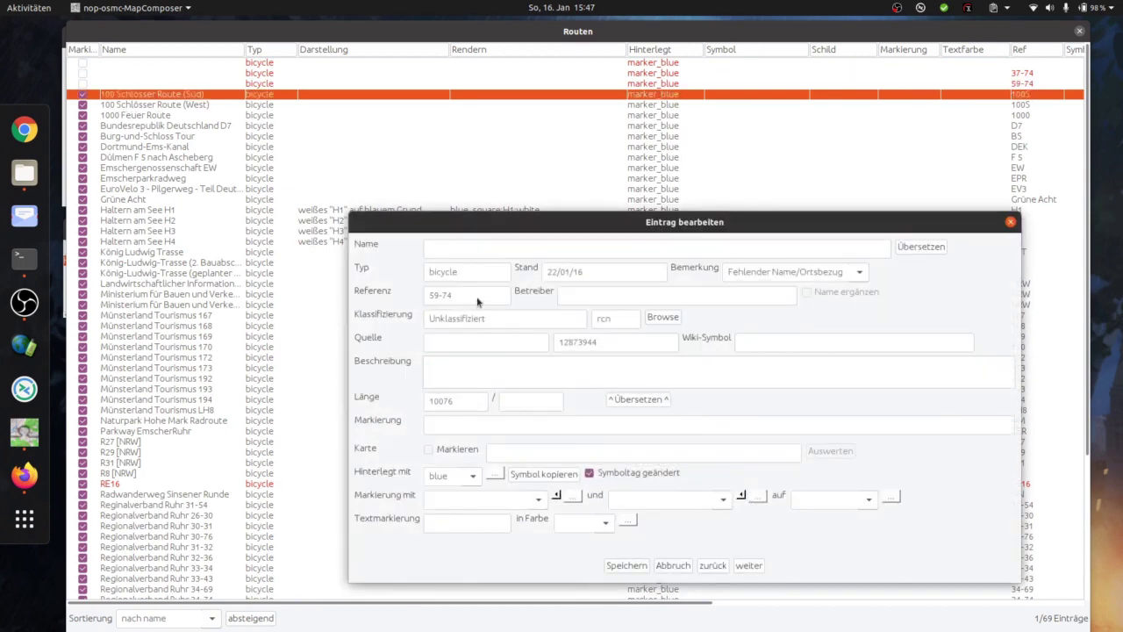
{"action": "left_click_drag", "start_coordinate": [478, 297], "coordinate": [426, 295]}
{"action": "left_click", "coordinate": [457, 296]}
{"action": "key", "text": "Escape"}
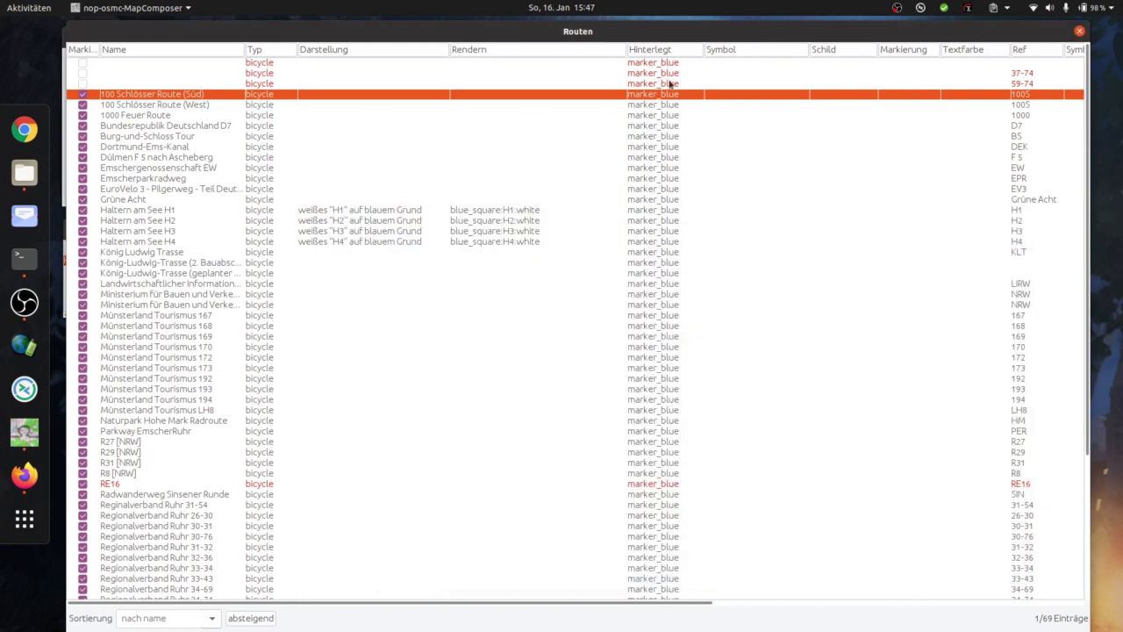
- Give 100 Schlösser Route (Süd) the text marking 100S in blue on a white background
{"action": "double_click", "coordinate": [1013, 97]}
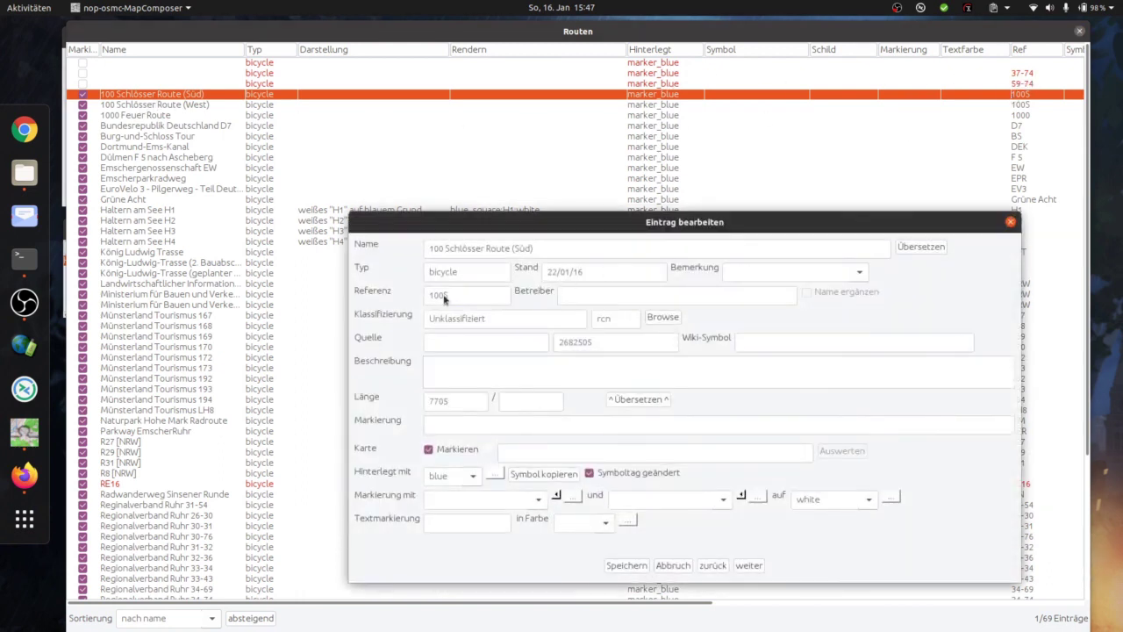
{"action": "key", "text": "ctrl+c"}
{"action": "left_click", "coordinate": [443, 522]}
{"action": "key", "text": "ctrl+v"}
{"action": "left_click", "coordinate": [749, 566]}
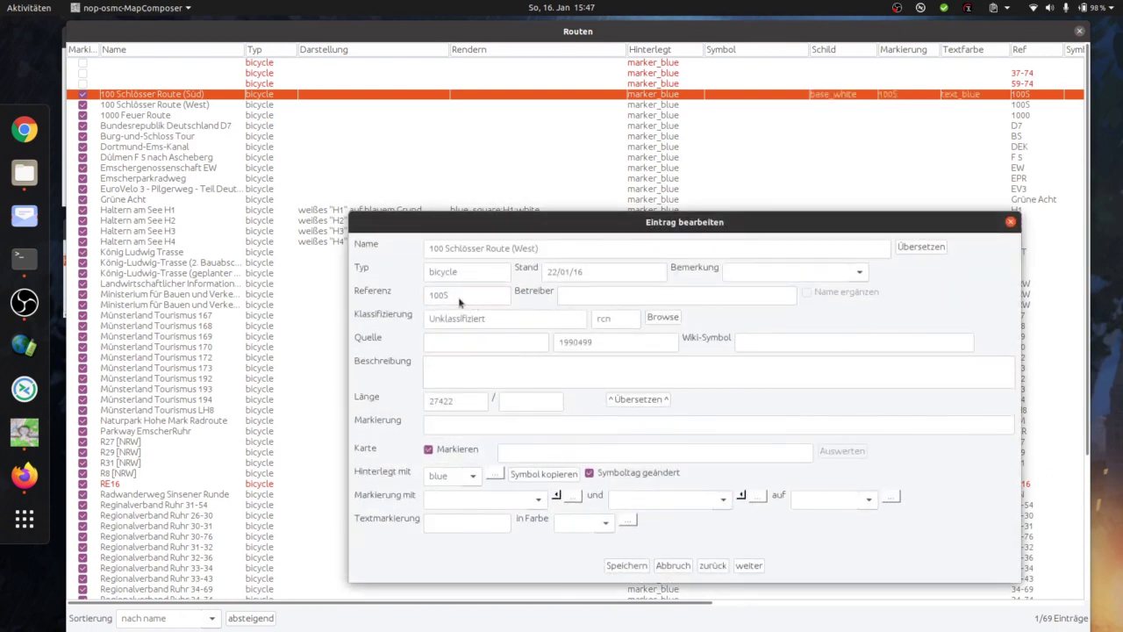
- Copy the references into the text markings of 100 Schlösser Route (West) and 1000 Feuer Route, 100S and 1000, in white
{"action": "key", "text": "ctrl+c"}
{"action": "left_click", "coordinate": [479, 519]}
{"action": "key", "text": "ctrl+v"}
{"action": "left_click", "coordinate": [749, 566]}
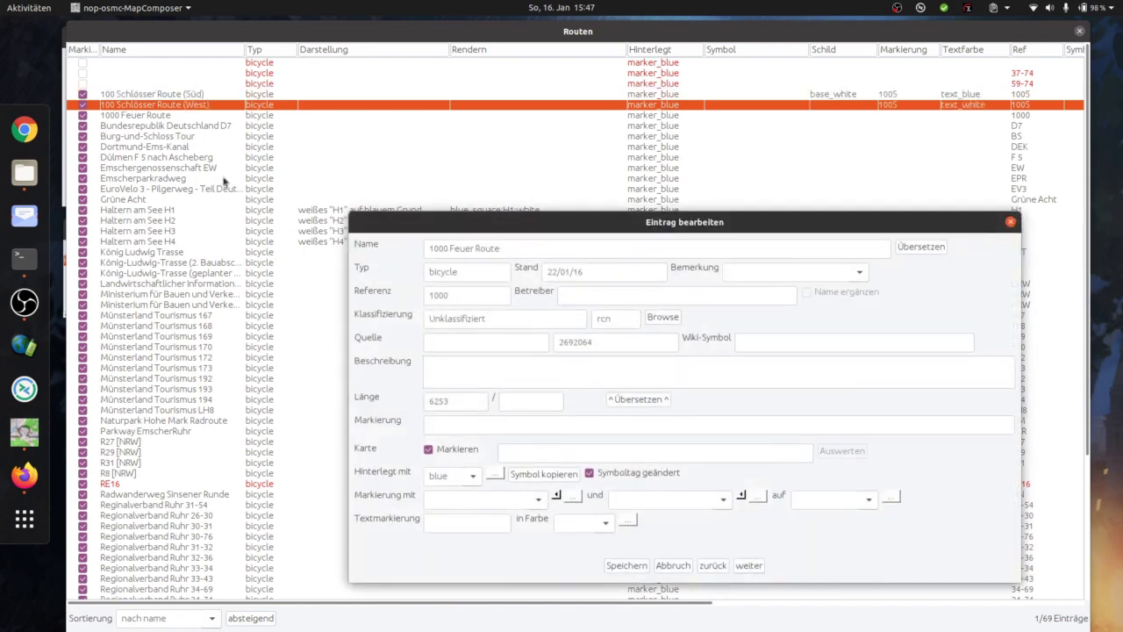
{"action": "key", "text": "ctrl+c"}
{"action": "left_click", "coordinate": [465, 522]}
{"action": "key", "text": "ctrl+v"}
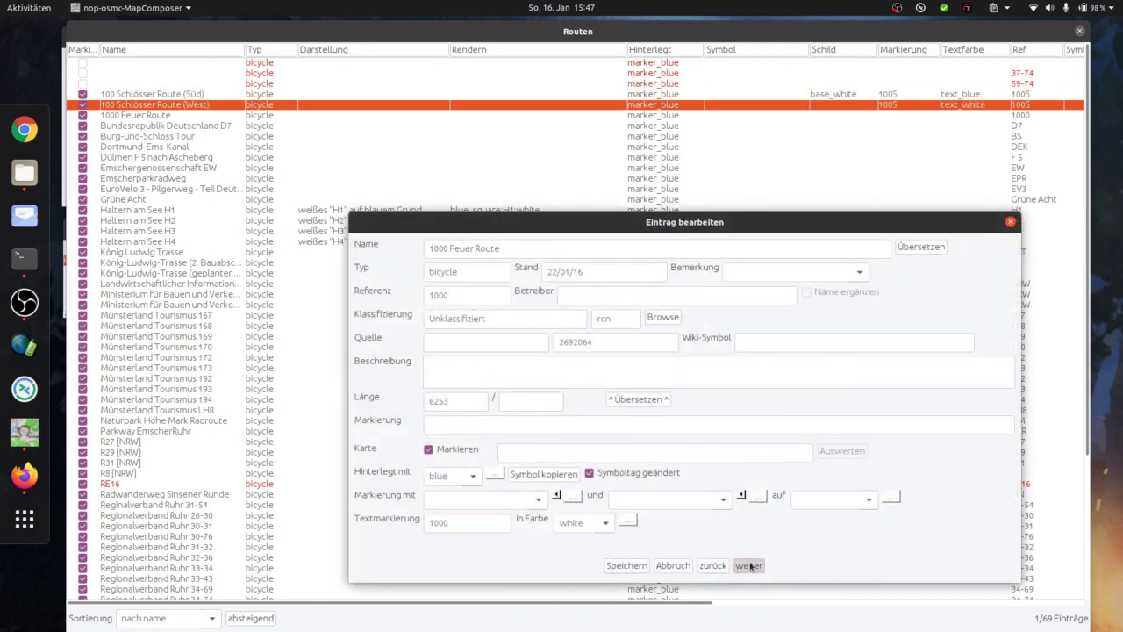
{"action": "left_click", "coordinate": [749, 566]}
- Copy the references of Bundesrepublik Deutschland D7 and Burg-und-Schloss Tour, D7 and BS, into their text markings in white
{"action": "double_click", "coordinate": [473, 296]}
{"action": "key", "text": "ctrl+c"}
{"action": "left_click", "coordinate": [450, 522]}
{"action": "key", "text": "ctrl+v"}
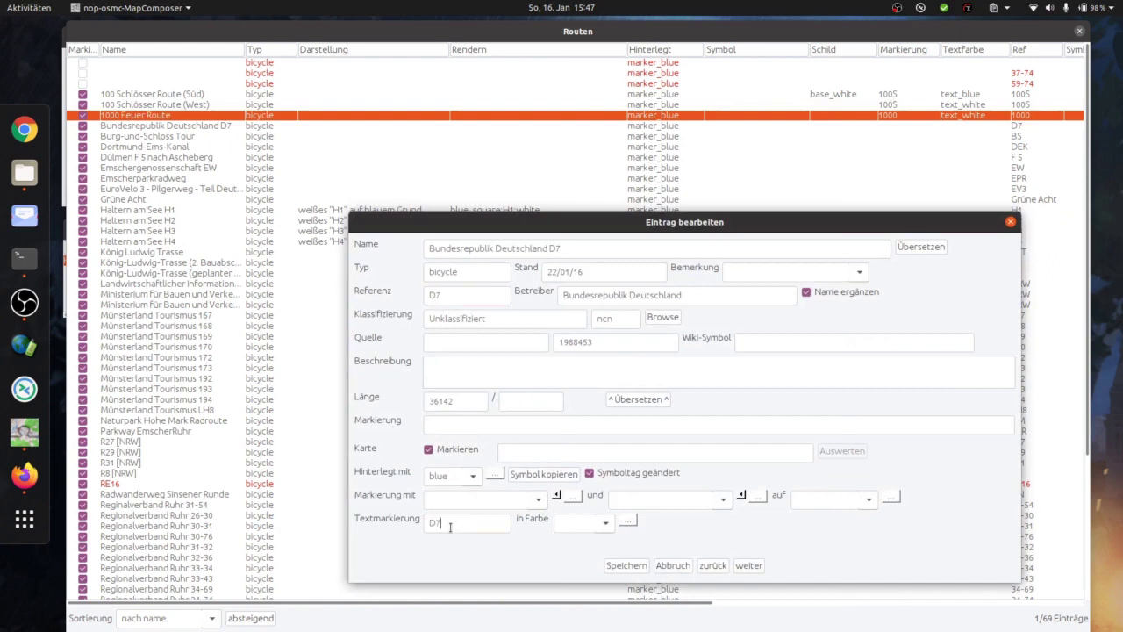
{"action": "left_click", "coordinate": [749, 566]}
{"action": "double_click", "coordinate": [472, 296]}
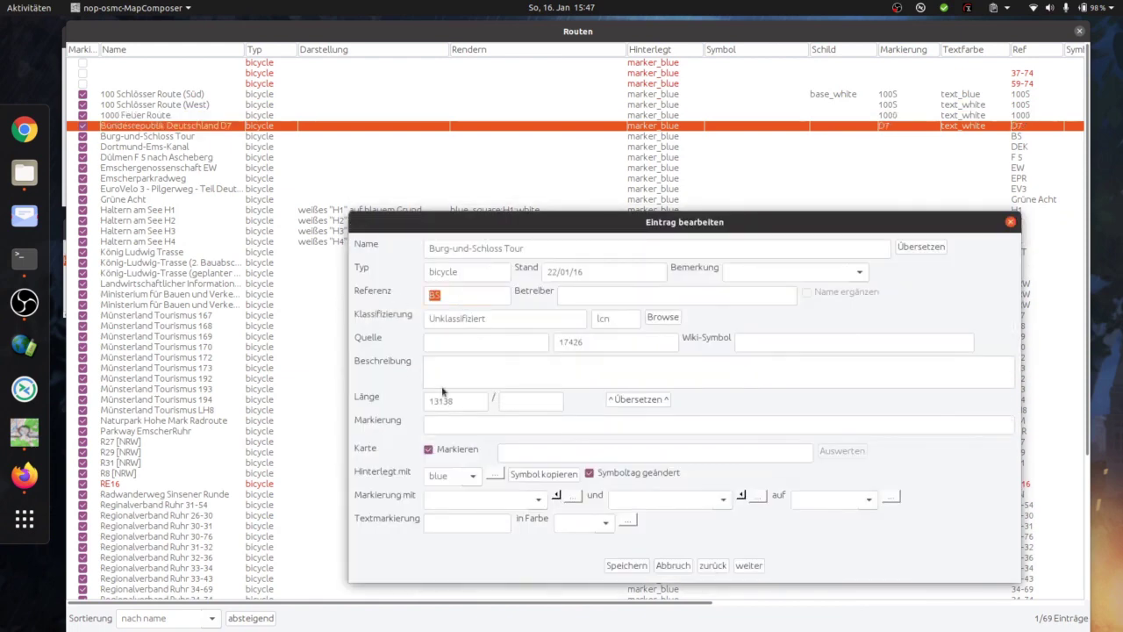
{"action": "key", "text": "ctrl+c"}
{"action": "left_click", "coordinate": [496, 521]}
{"action": "key", "text": "ctrl+v"}
{"action": "left_click", "coordinate": [748, 566]}
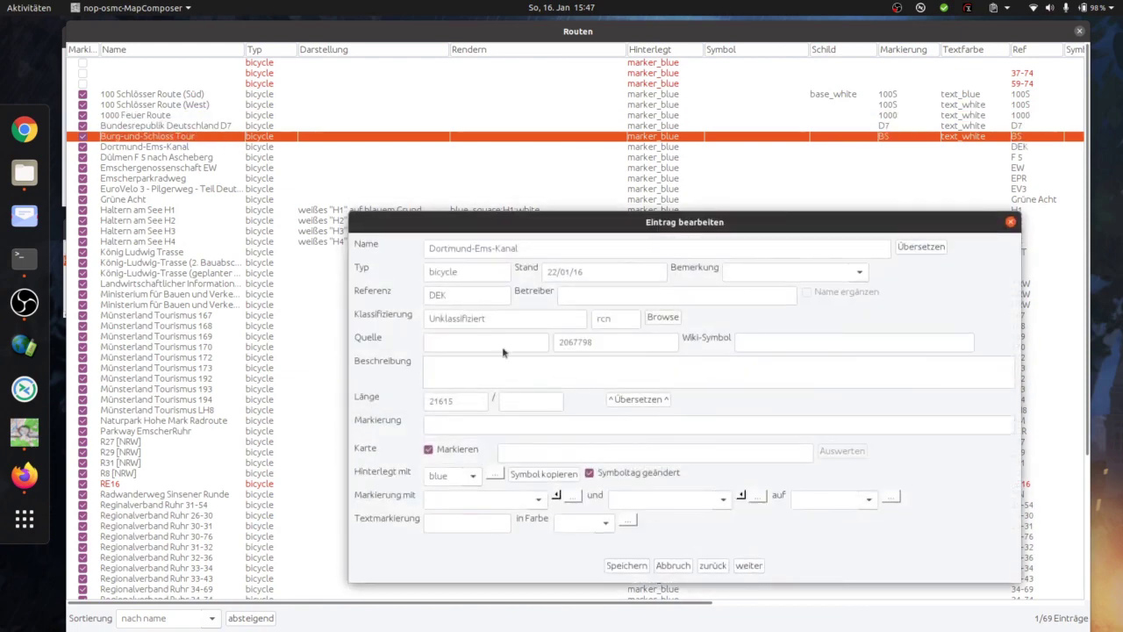
- Copy the references of Dortmund-Ems-Kanal and Dülmen F 5 nach Ascheberg, DEK and F 5, into their text markings in white
{"action": "double_click", "coordinate": [442, 296]}
{"action": "key", "text": "ctrl+c"}
{"action": "left_click", "coordinate": [497, 521]}
{"action": "key", "text": "ctrl+v"}
{"action": "left_click", "coordinate": [749, 566]}
{"action": "left_click_drag", "start_coordinate": [476, 301], "coordinate": [375, 296]}
{"action": "key", "text": "ctrl+c"}
{"action": "left_click", "coordinate": [500, 522]}
{"action": "key", "text": "ctrl+v"}
{"action": "left_click", "coordinate": [749, 566]}
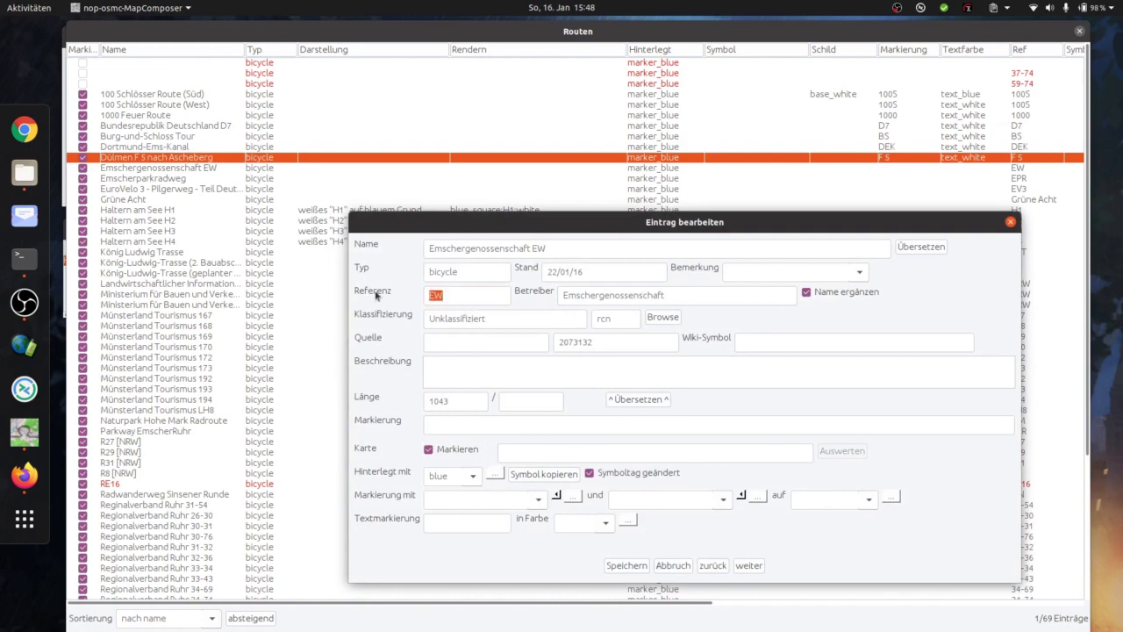
- Copy the references of Emschergenossenschaft EW and Emscherparkradweg, EW and EPR, into their text markings in white
{"action": "key", "text": "ctrl+c"}
{"action": "left_click", "coordinate": [476, 521]}
{"action": "key", "text": "ctrl+v"}
{"action": "left_click", "coordinate": [749, 566]}
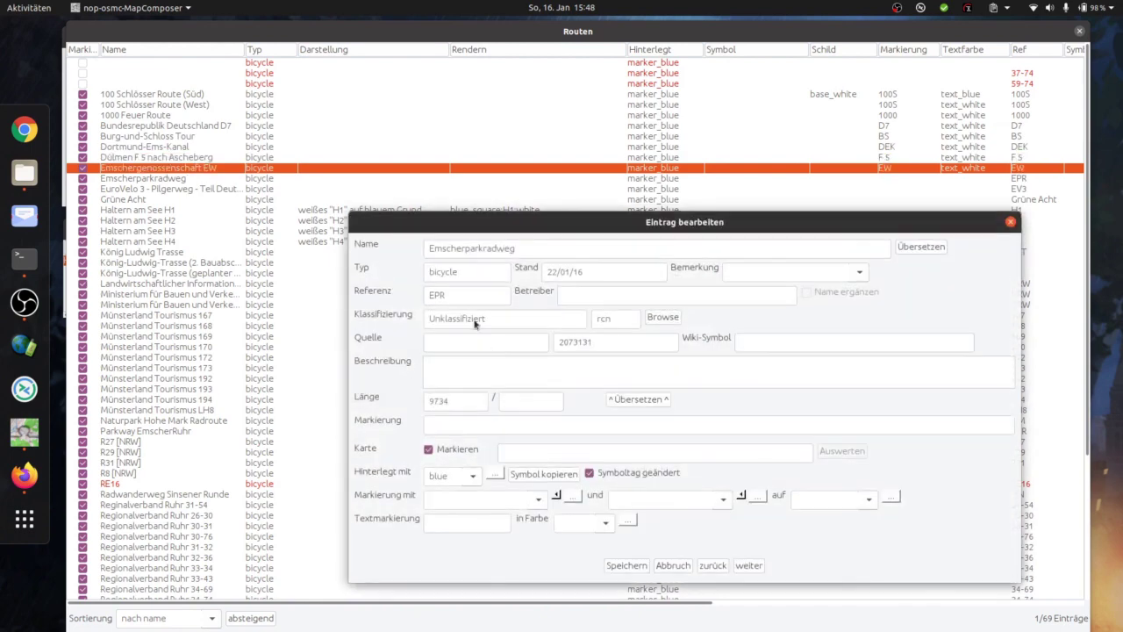
{"action": "left_click_drag", "start_coordinate": [470, 299], "coordinate": [427, 297]}
{"action": "key", "text": "ctrl+c"}
{"action": "left_click", "coordinate": [454, 522]}
{"action": "key", "text": "ctrl+v"}
{"action": "left_click", "coordinate": [749, 566]}
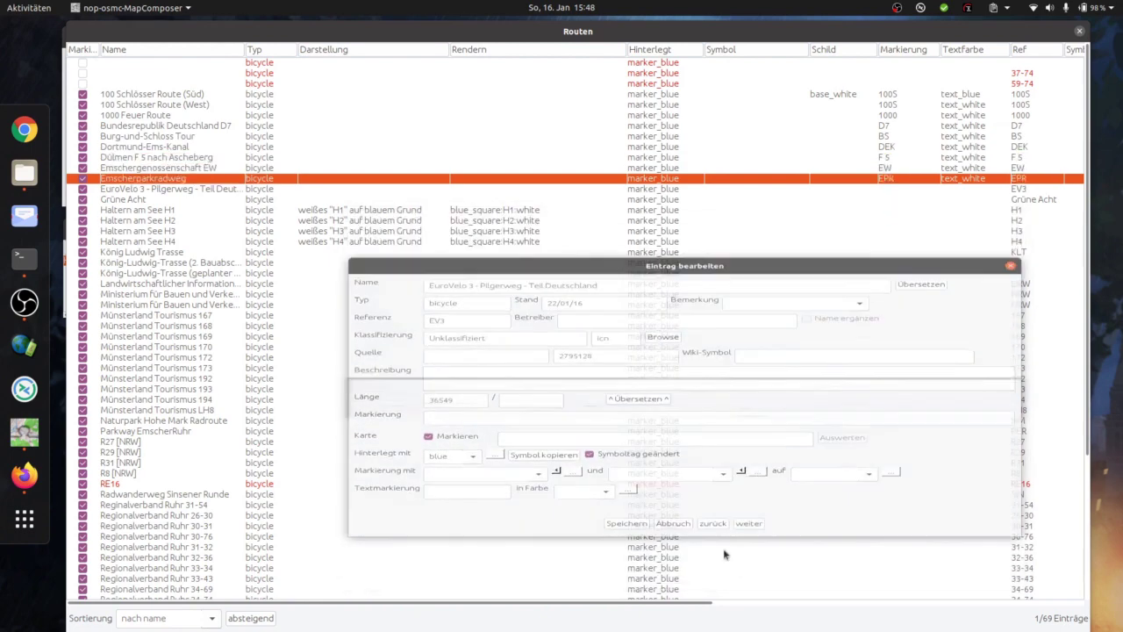
- Copy the reference EV3 of EuroVelo 3 - Pilgerweg - Teil Deutschland into its text marking
{"action": "left_click_drag", "start_coordinate": [462, 300], "coordinate": [430, 297]}
{"action": "key", "text": "ctrl+c"}
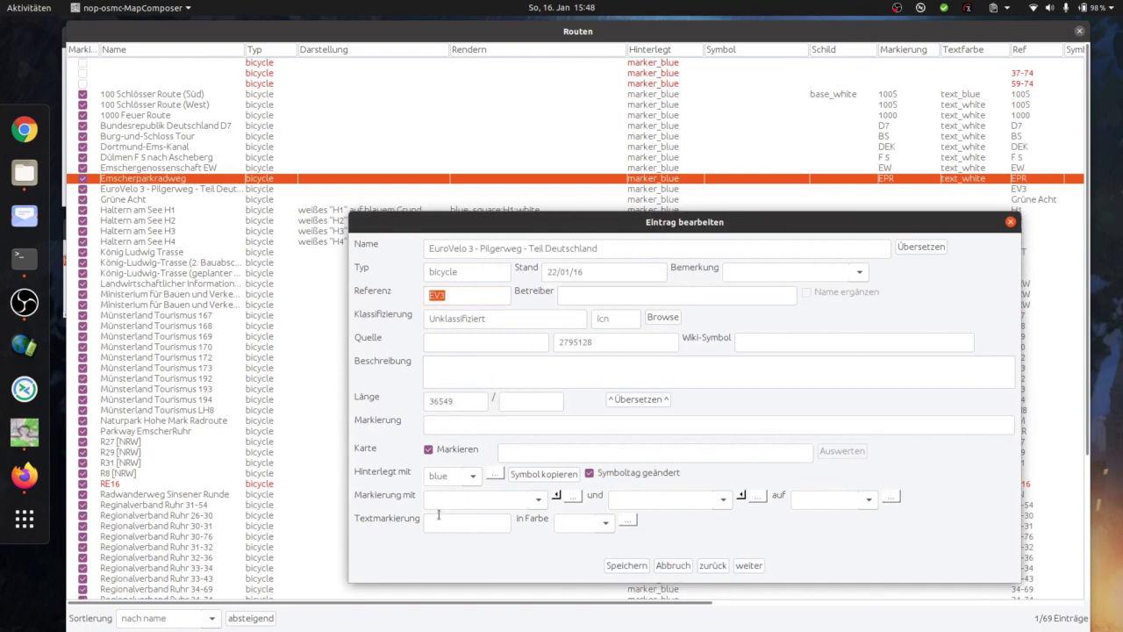
{"action": "left_click", "coordinate": [439, 522]}
{"action": "key", "text": "ctrl+v"}
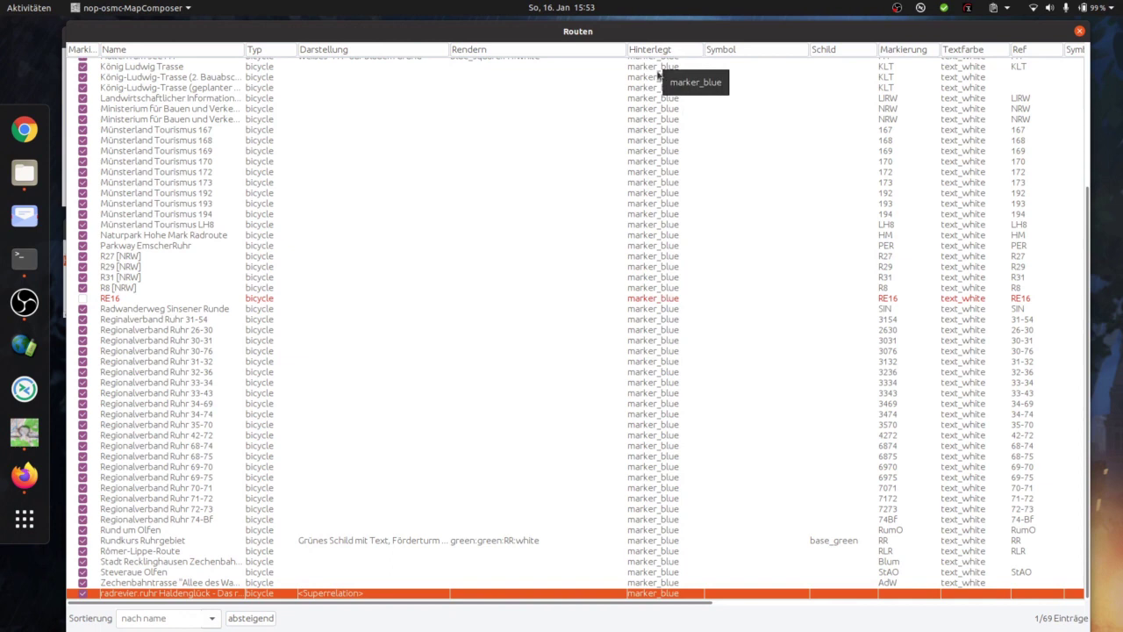
- Review the text markings and text colours across the whole route list
{"action": "scroll", "coordinate": [656, 85], "scroll_direction": "up", "scroll_amount": 3}
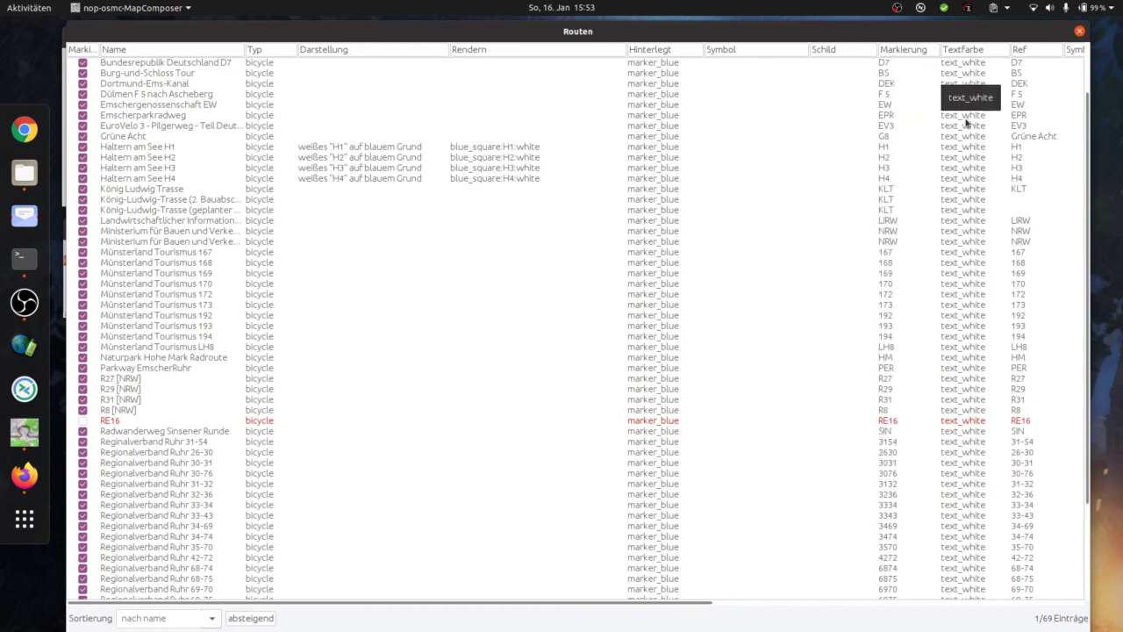
{"action": "left_click", "coordinate": [970, 495]}
{"action": "scroll", "coordinate": [969, 496], "scroll_direction": "down", "scroll_amount": 3}
{"action": "scroll", "coordinate": [968, 497], "scroll_direction": "up", "scroll_amount": 6}
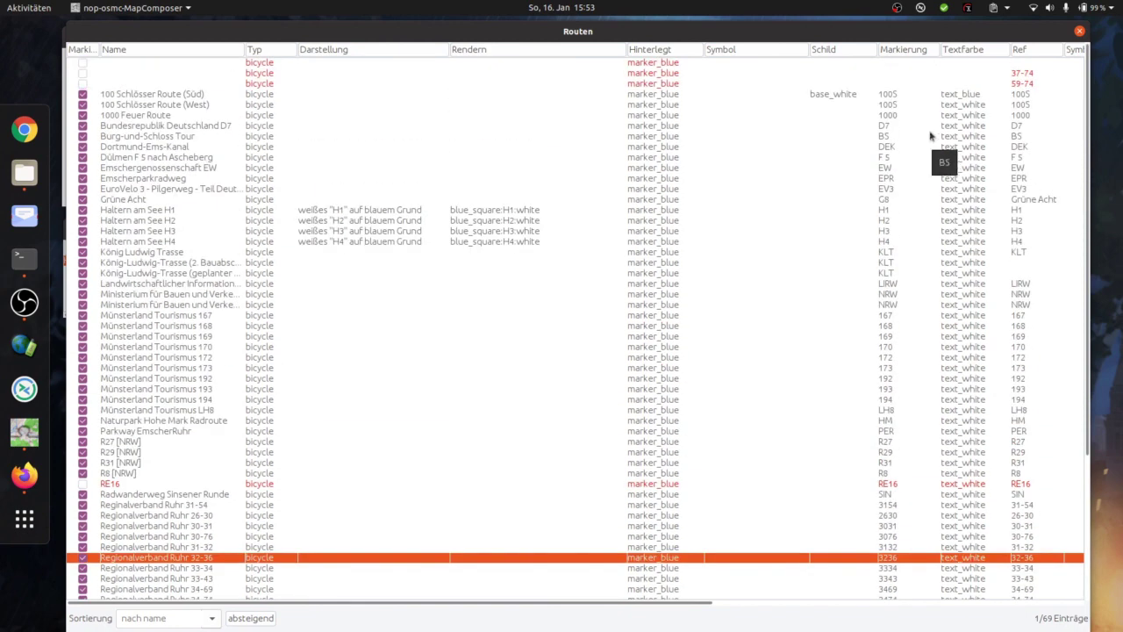
- Replace the shield value of 100 Schlösser Route (Süd) and the 59-74 route above it with an empty value
{"action": "left_click", "coordinate": [838, 95]}
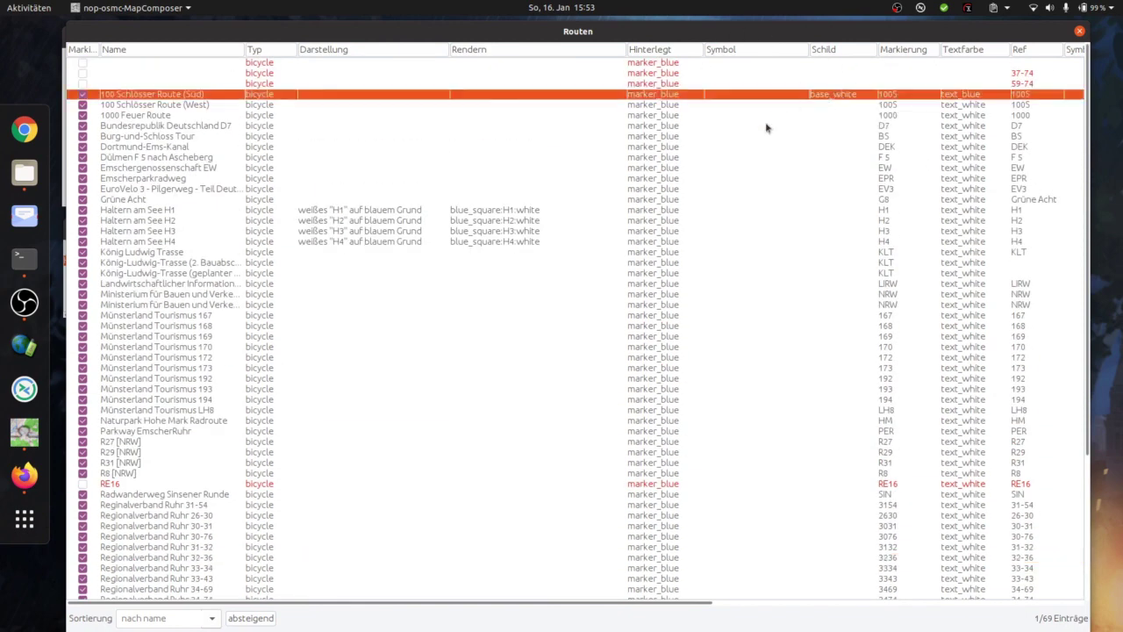
{"action": "right_click", "coordinate": [839, 100]}
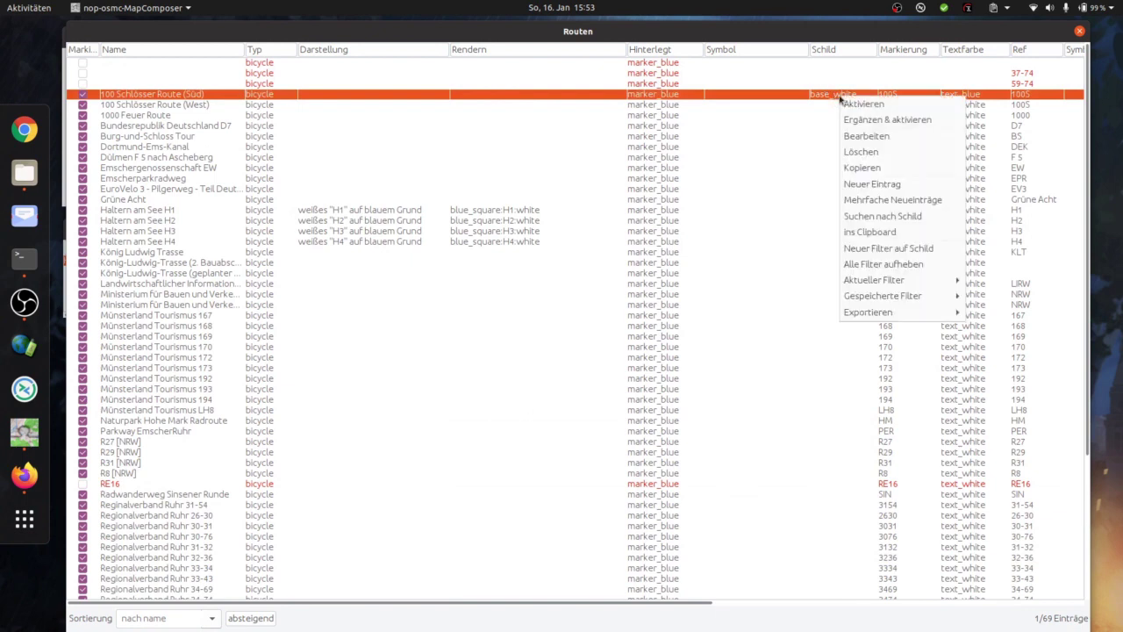
{"action": "mouse_move", "coordinate": [910, 286]}
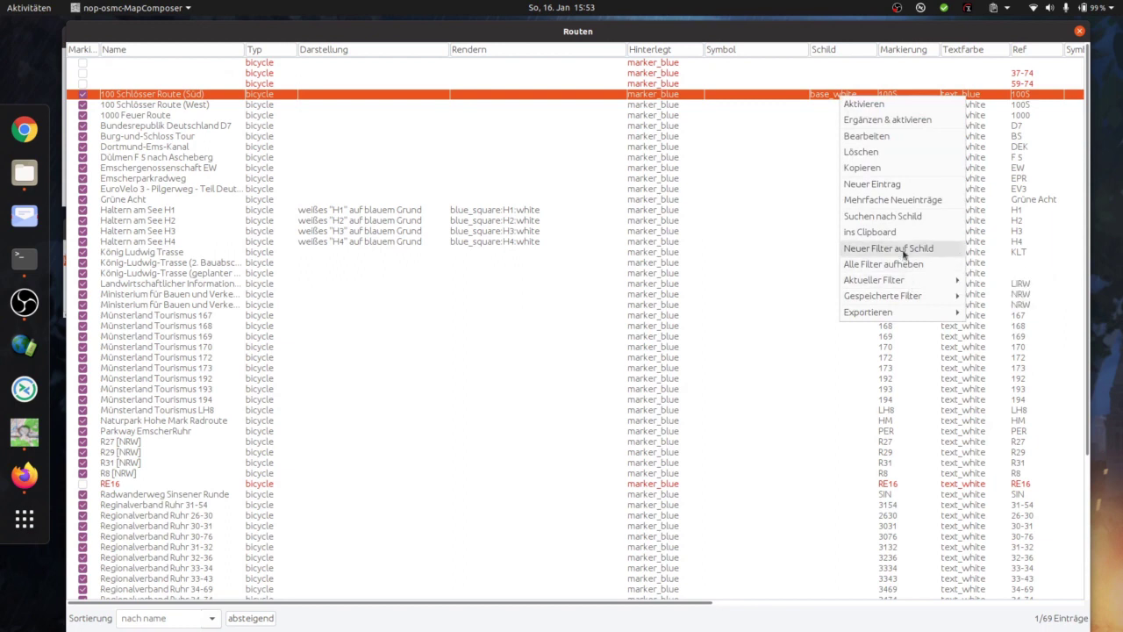
{"action": "left_click", "coordinate": [871, 181]}
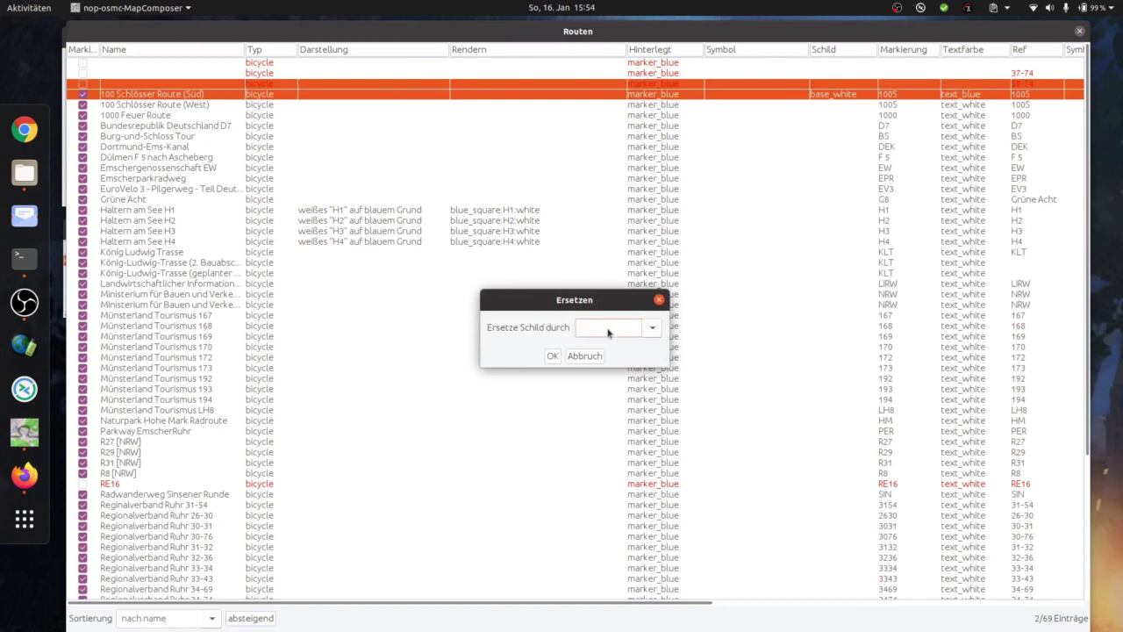
{"action": "left_click", "coordinate": [552, 356]}
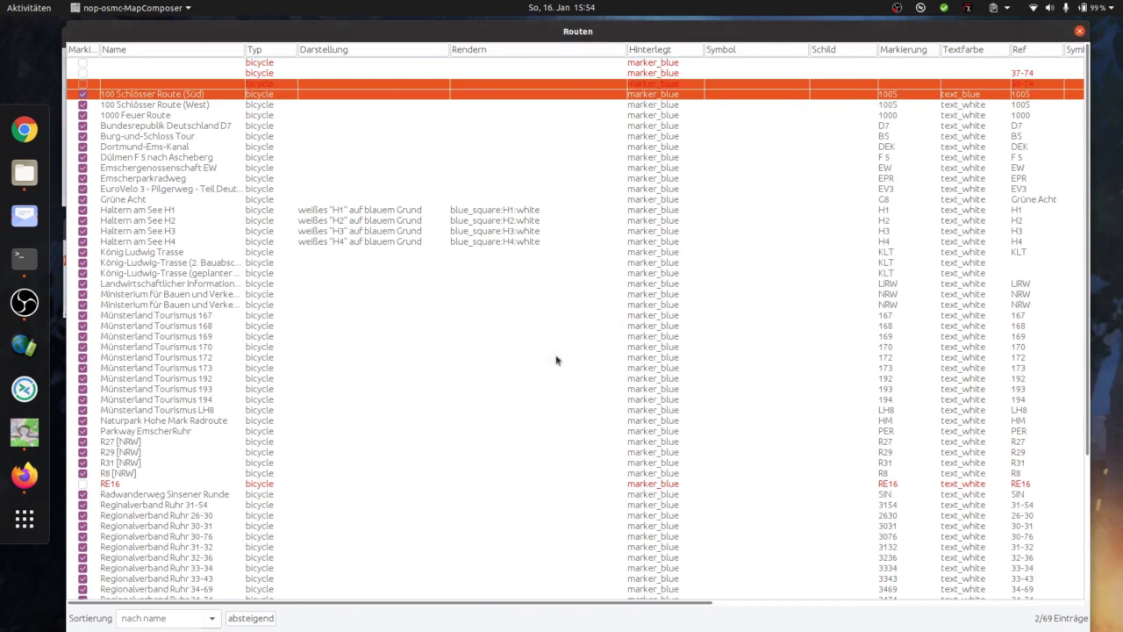
{"action": "left_click", "coordinate": [828, 210]}
{"action": "left_click", "coordinate": [830, 89]}
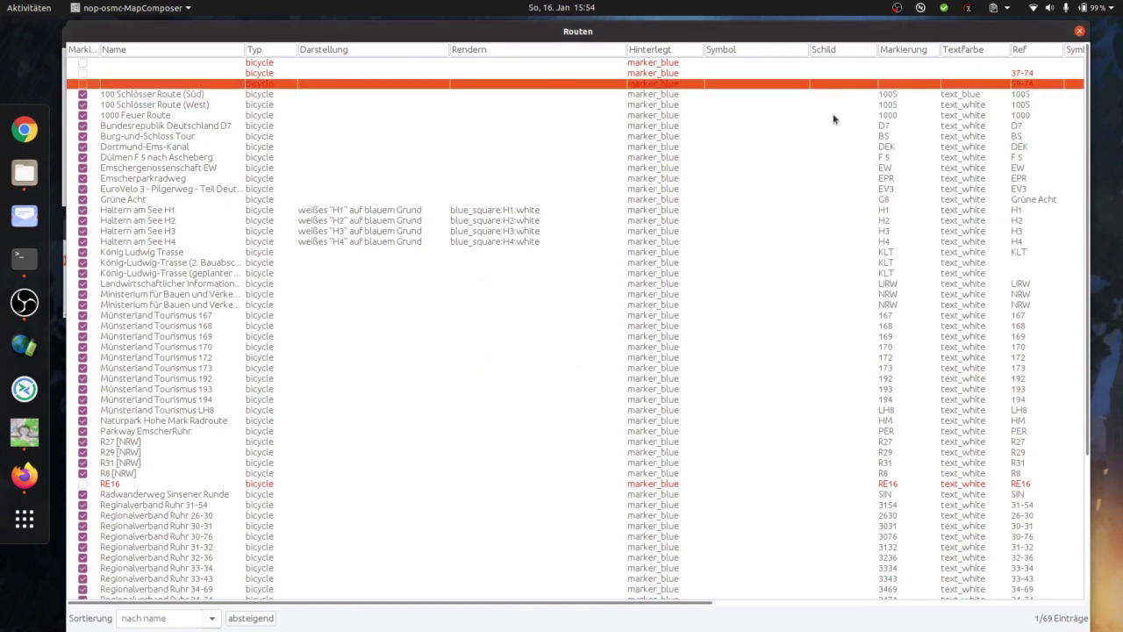
{"action": "left_click", "coordinate": [838, 103]}
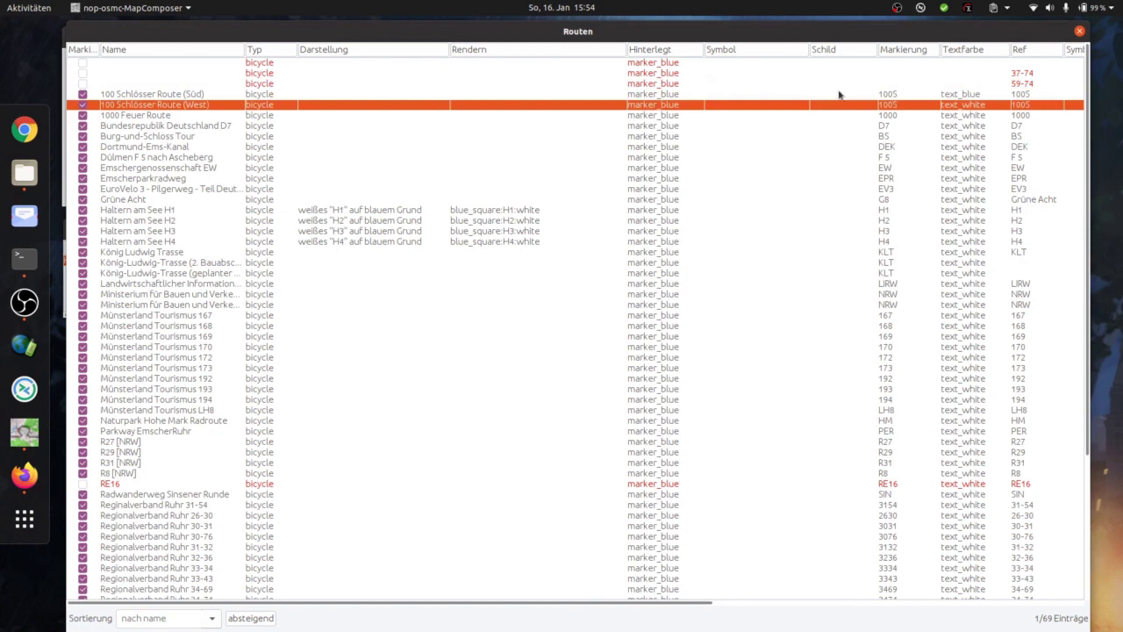
{"action": "left_click_drag", "start_coordinate": [838, 95], "coordinate": [843, 156]}
{"action": "left_click", "coordinate": [838, 157]}
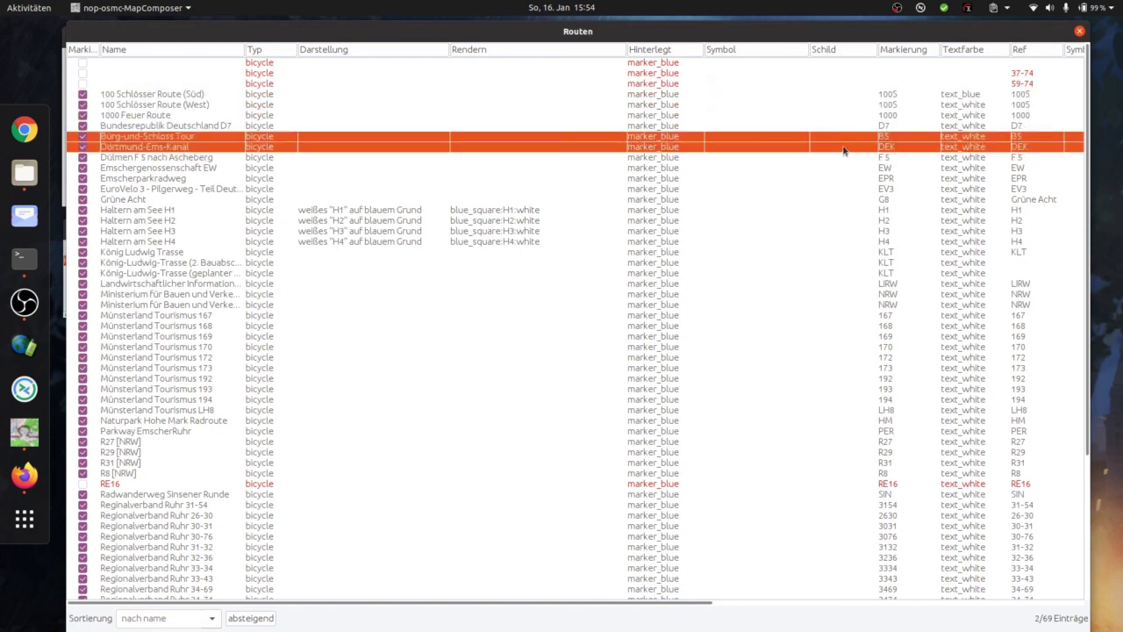
{"action": "right_click", "coordinate": [844, 151]}
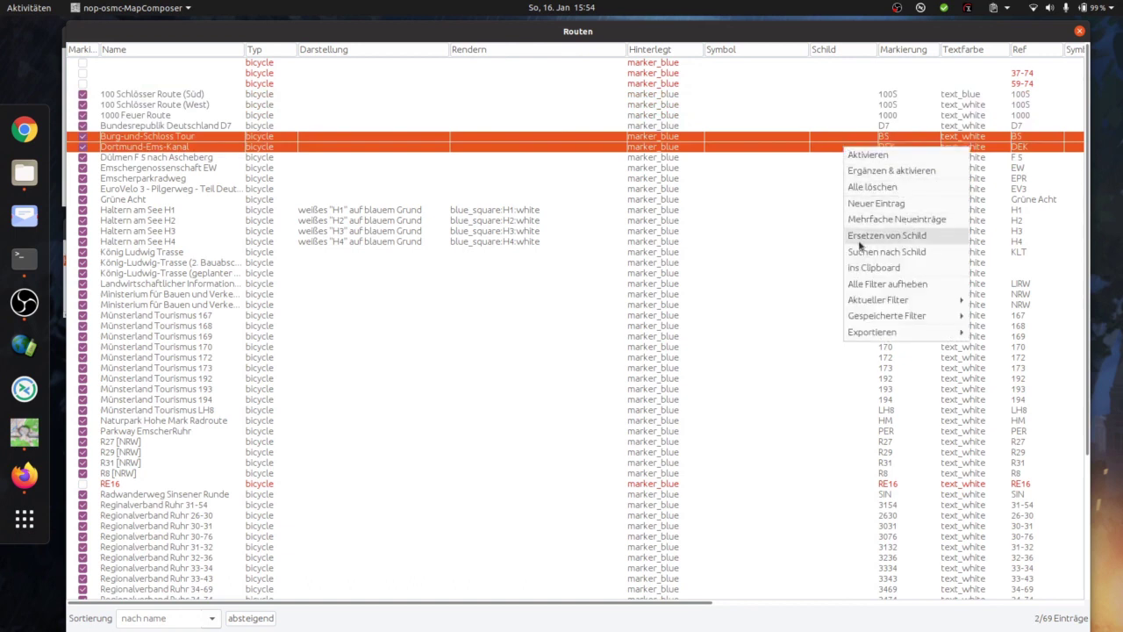
{"action": "left_click", "coordinate": [832, 160]}
{"action": "left_click", "coordinate": [830, 127]}
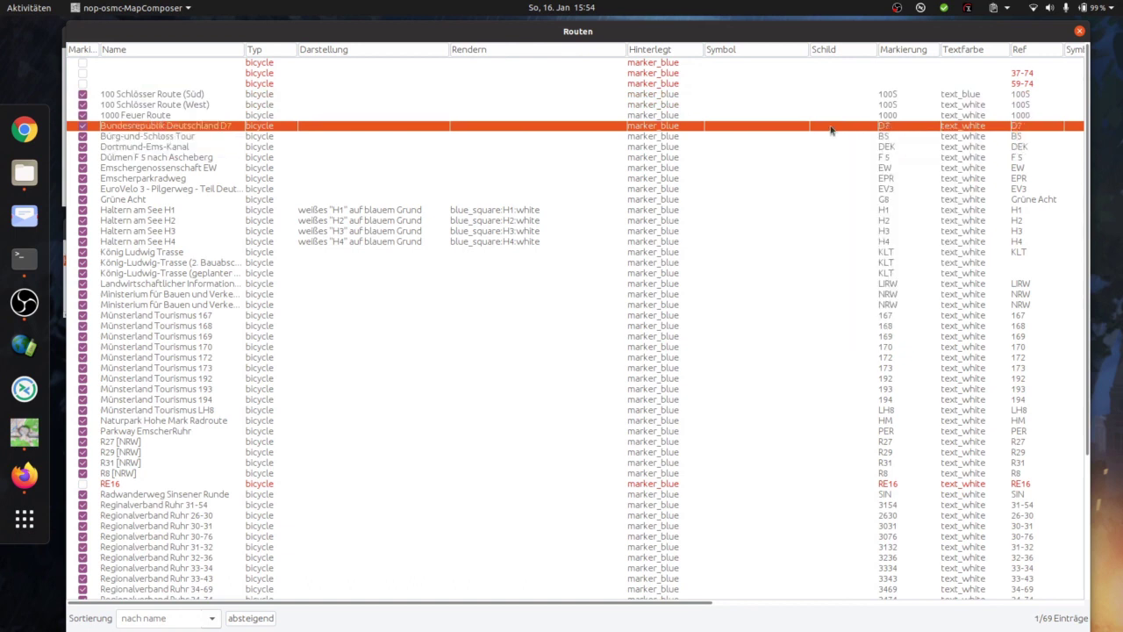
{"action": "right_click", "coordinate": [831, 130]}
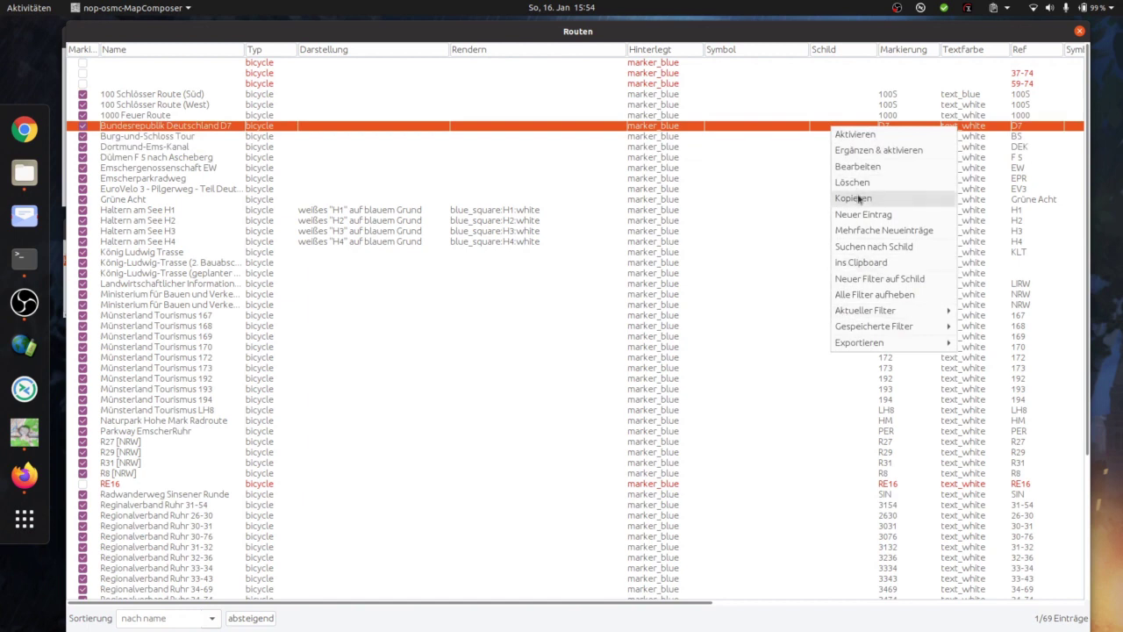
{"action": "left_click", "coordinate": [735, 210], "text": "shift"}
{"action": "left_click", "coordinate": [768, 233]}
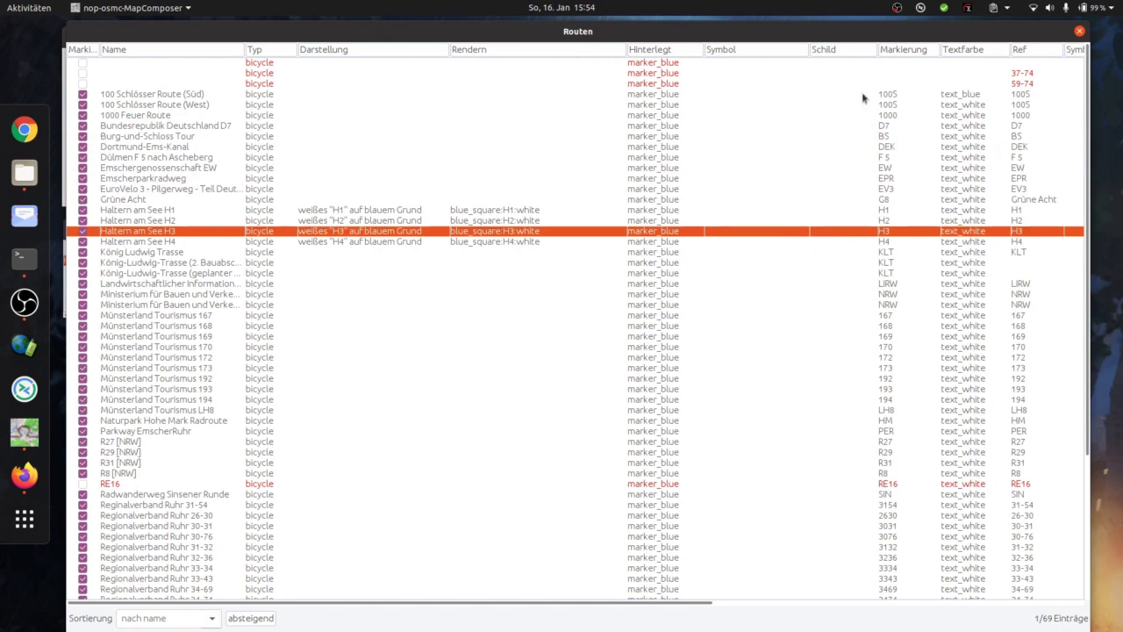
- Select all routes and switch to Firefox to check the background symbols in the map renderer's component list
{"action": "key", "text": "ctrl+a"}
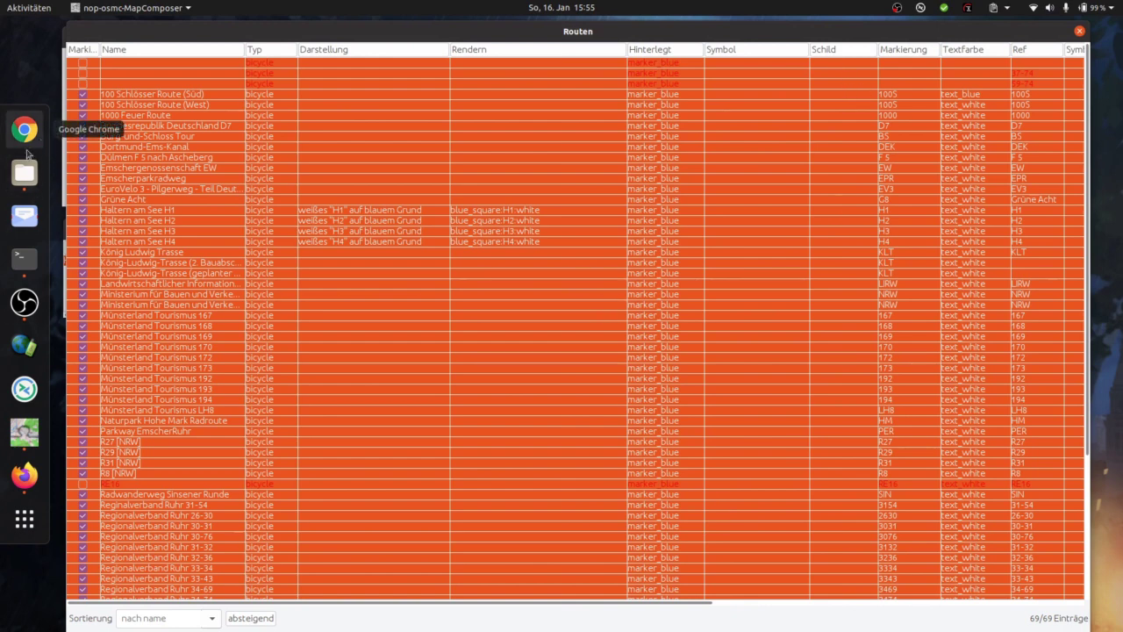
{"action": "left_click", "coordinate": [24, 475]}
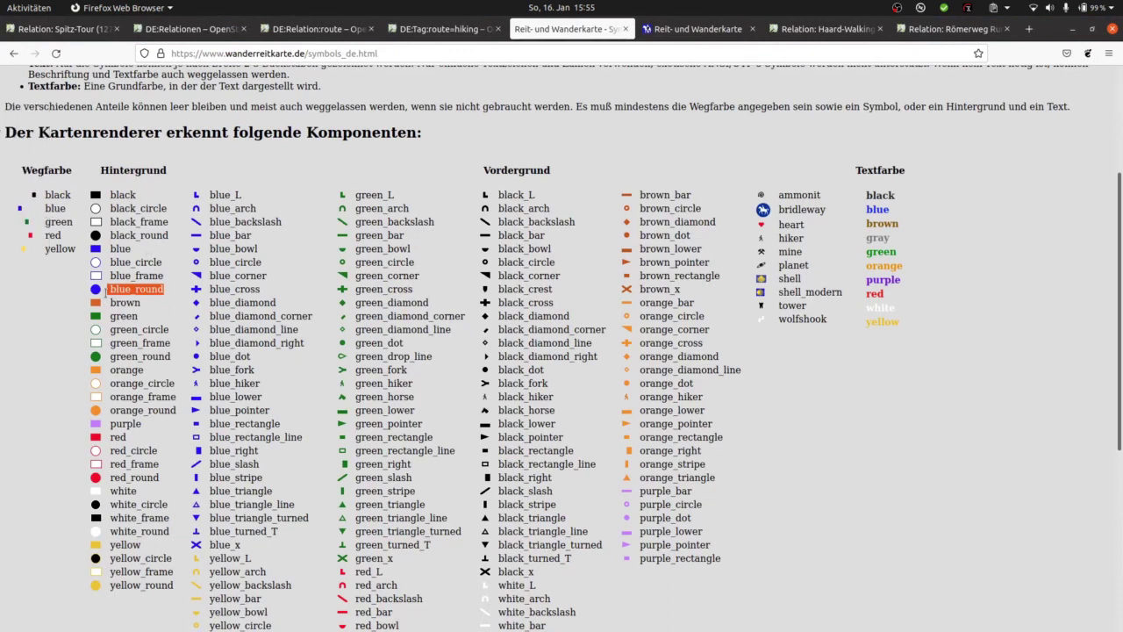
{"action": "left_click", "coordinate": [113, 284]}
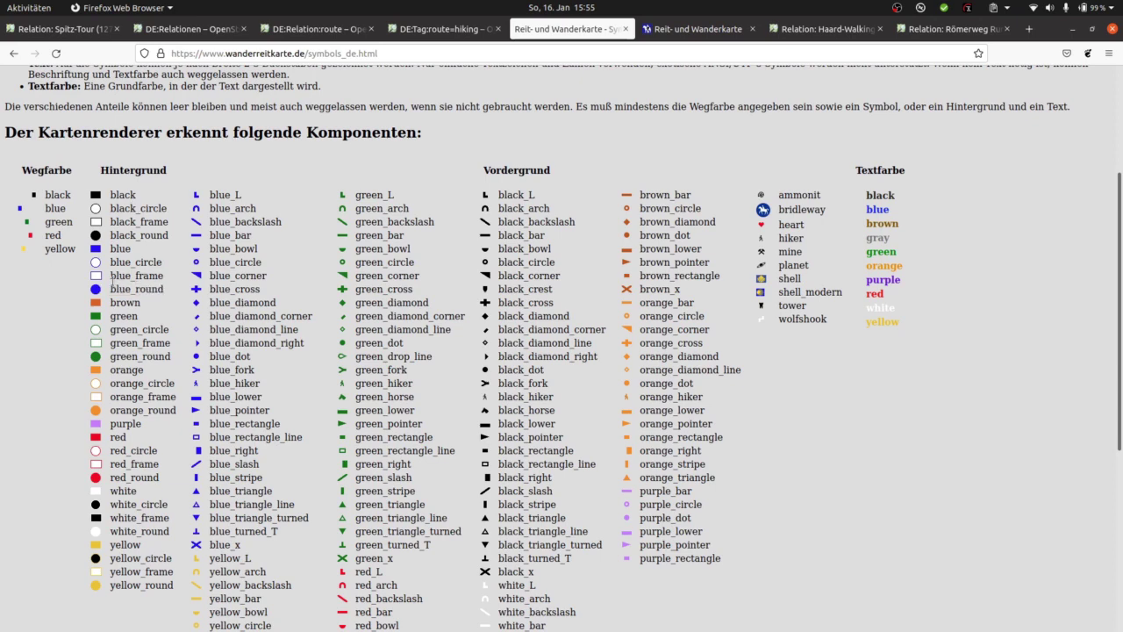
- Mark blue_round in the background list, return to Map Composer and replace the shield of all selected bicycle routes with blue_round
{"action": "left_click_drag", "start_coordinate": [106, 287], "coordinate": [166, 293]}
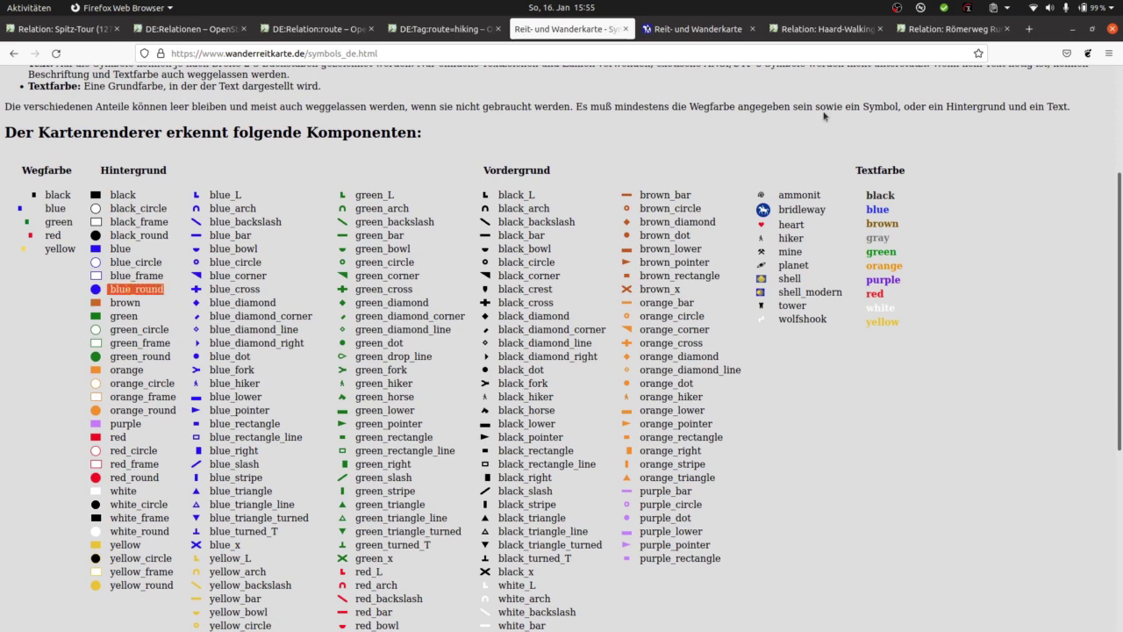
{"action": "left_click", "coordinate": [1071, 29]}
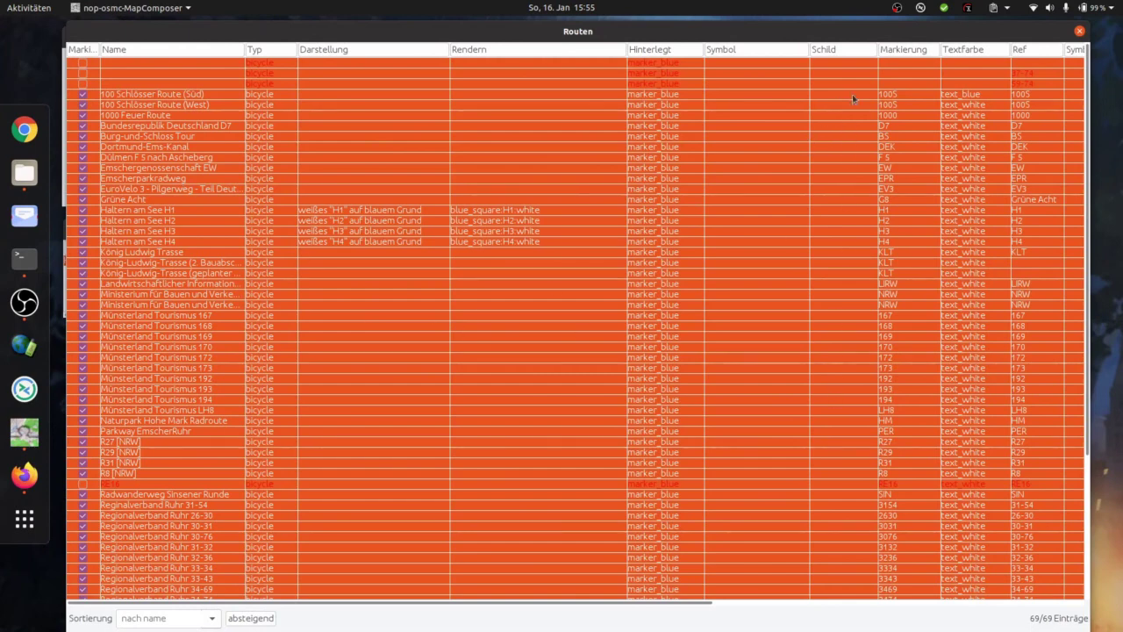
{"action": "right_click", "coordinate": [853, 175]}
{"action": "left_click", "coordinate": [890, 263]}
{"action": "left_click", "coordinate": [652, 327]}
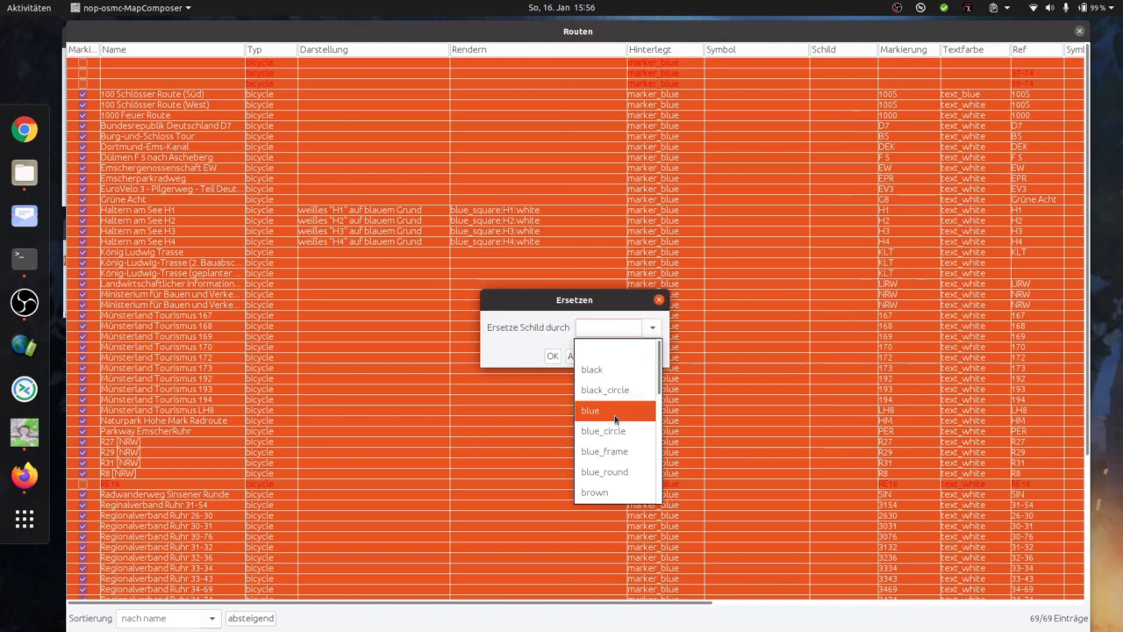
{"action": "left_click", "coordinate": [612, 474]}
{"action": "left_click", "coordinate": [552, 356]}
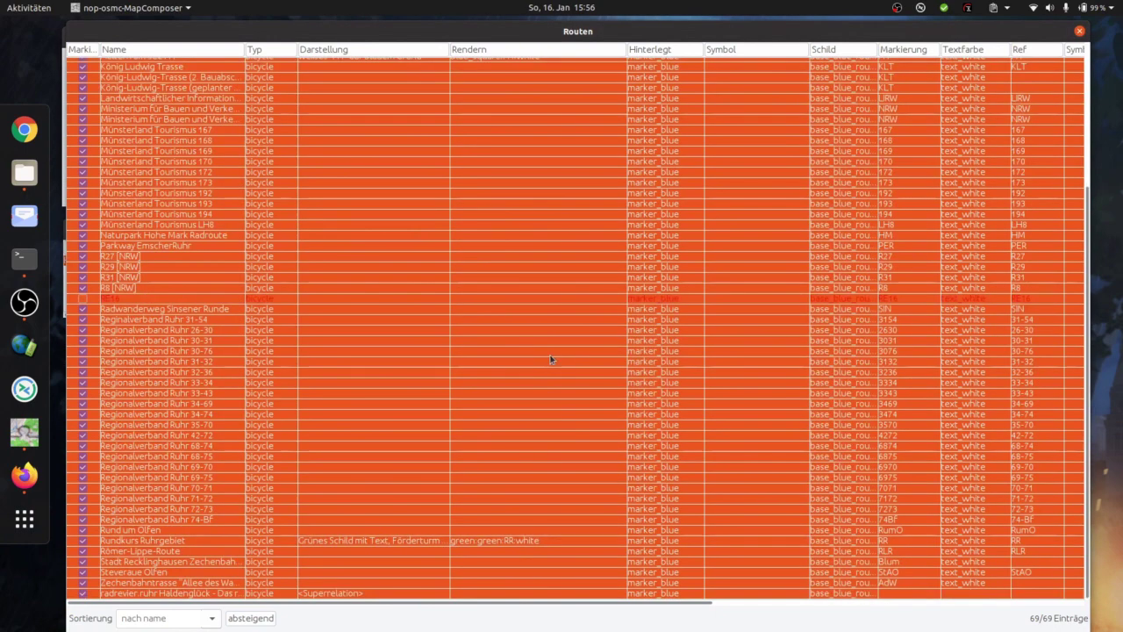
- Deselect the full route list and widen the Schild column to check the complete shield values
{"action": "left_click", "coordinate": [763, 216]}
{"action": "left_click_drag", "start_coordinate": [878, 50], "coordinate": [897, 50]}
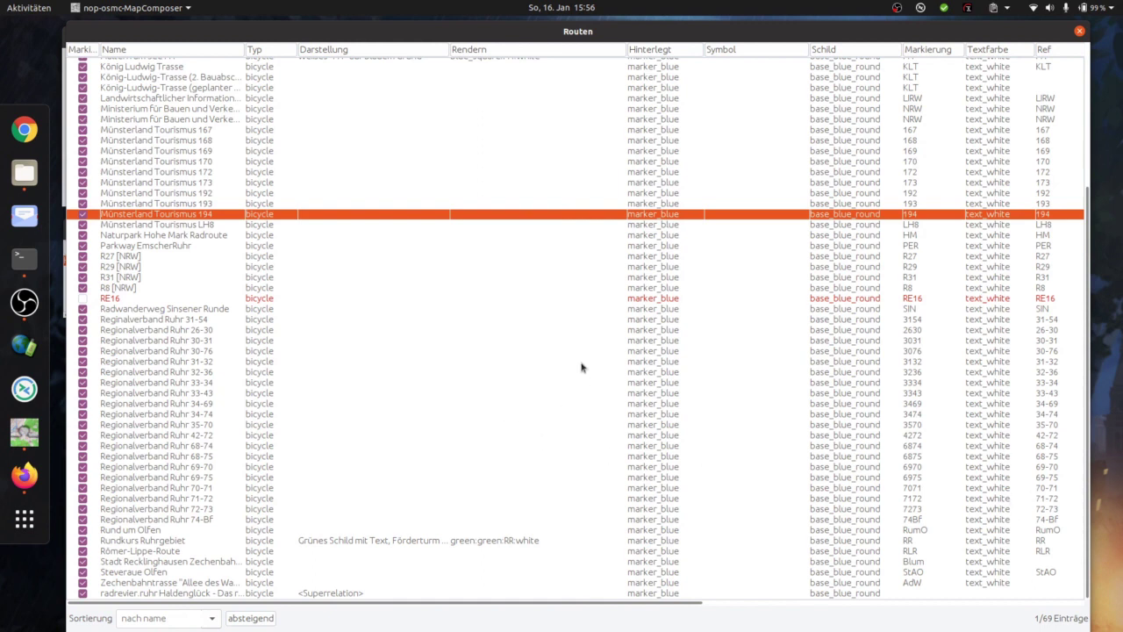
{"action": "scroll", "coordinate": [395, 164], "scroll_direction": "up", "scroll_amount": 3}
{"action": "scroll", "coordinate": [393, 163], "scroll_direction": "up", "scroll_amount": 1}
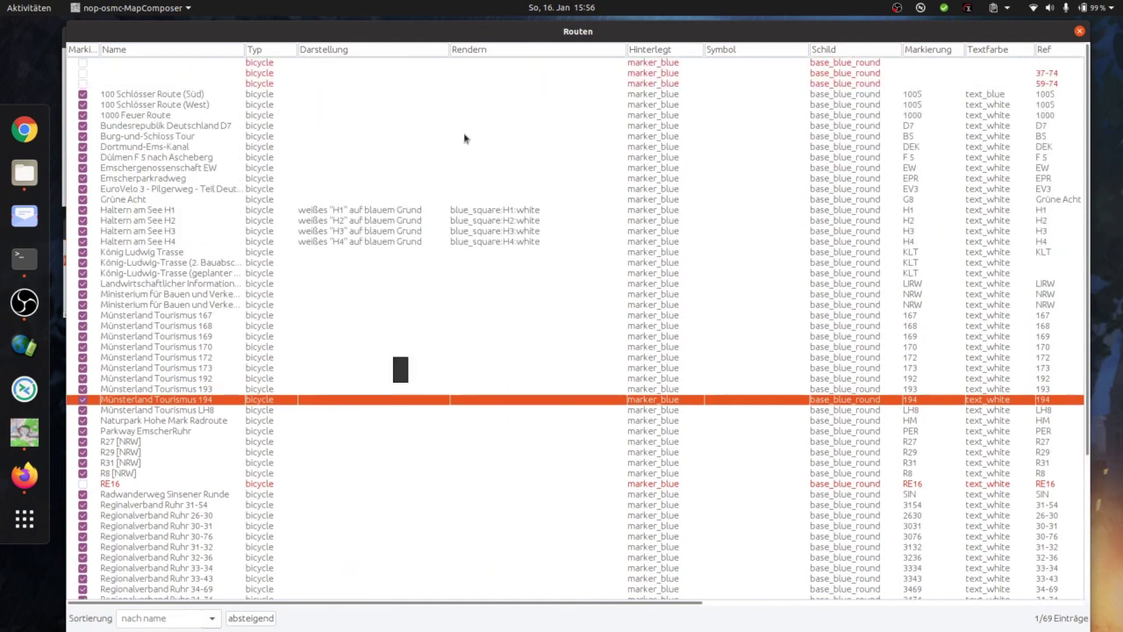
- Remove all filters from the route list and filter it to routes whose type equals hiking
{"action": "right_click", "coordinate": [268, 146]}
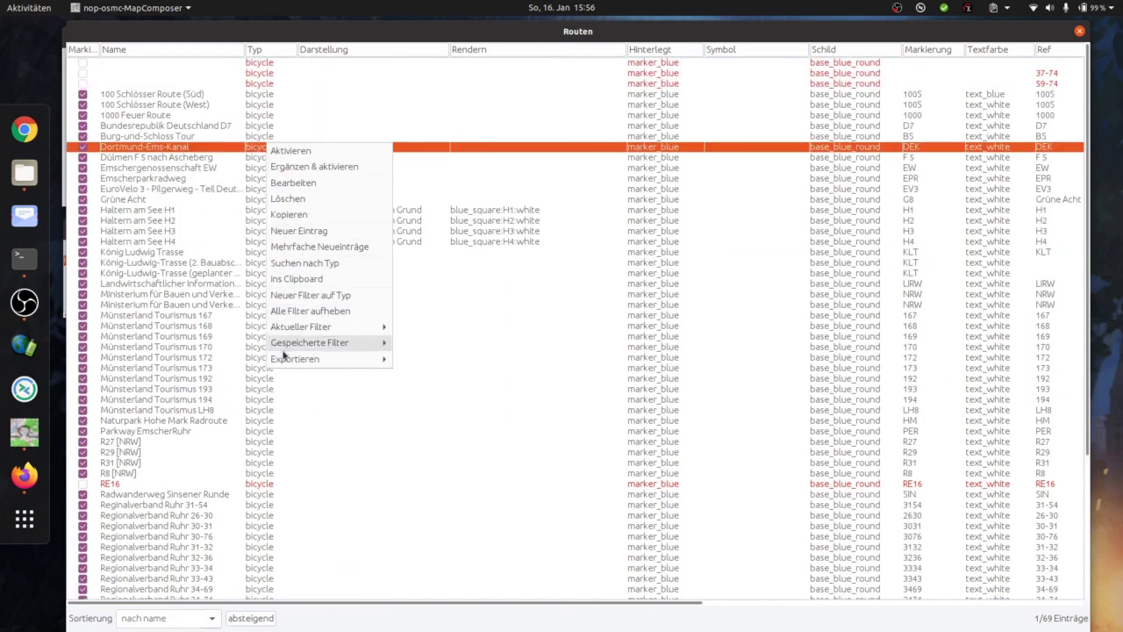
{"action": "mouse_move", "coordinate": [283, 355]}
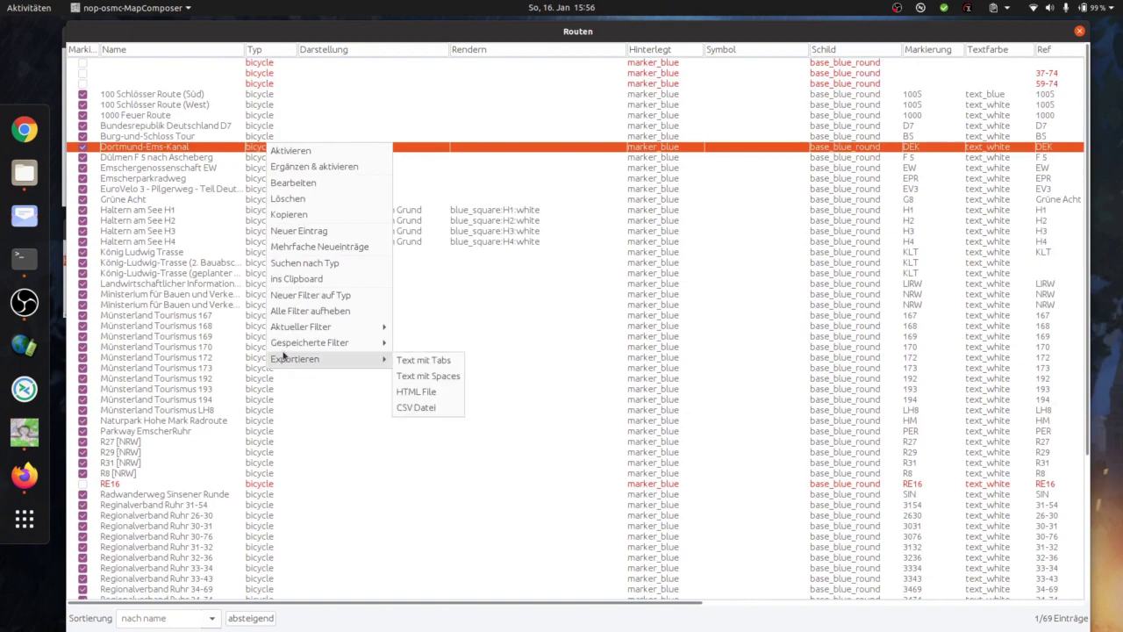
{"action": "left_click", "coordinate": [292, 312]}
{"action": "right_click", "coordinate": [261, 259]}
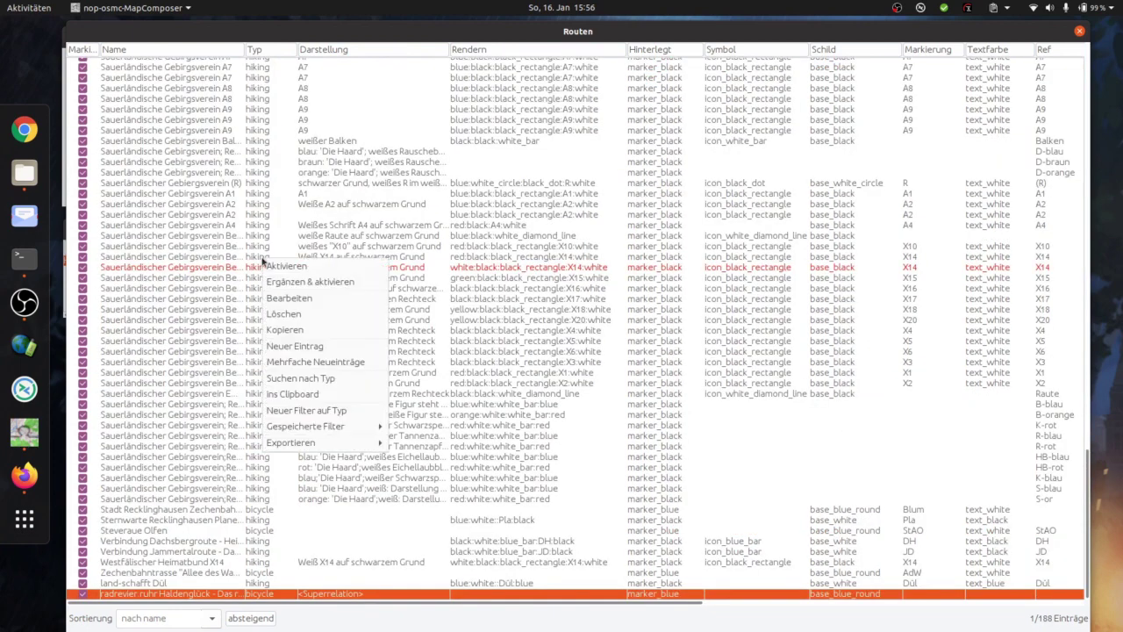
{"action": "right_click", "coordinate": [261, 163]}
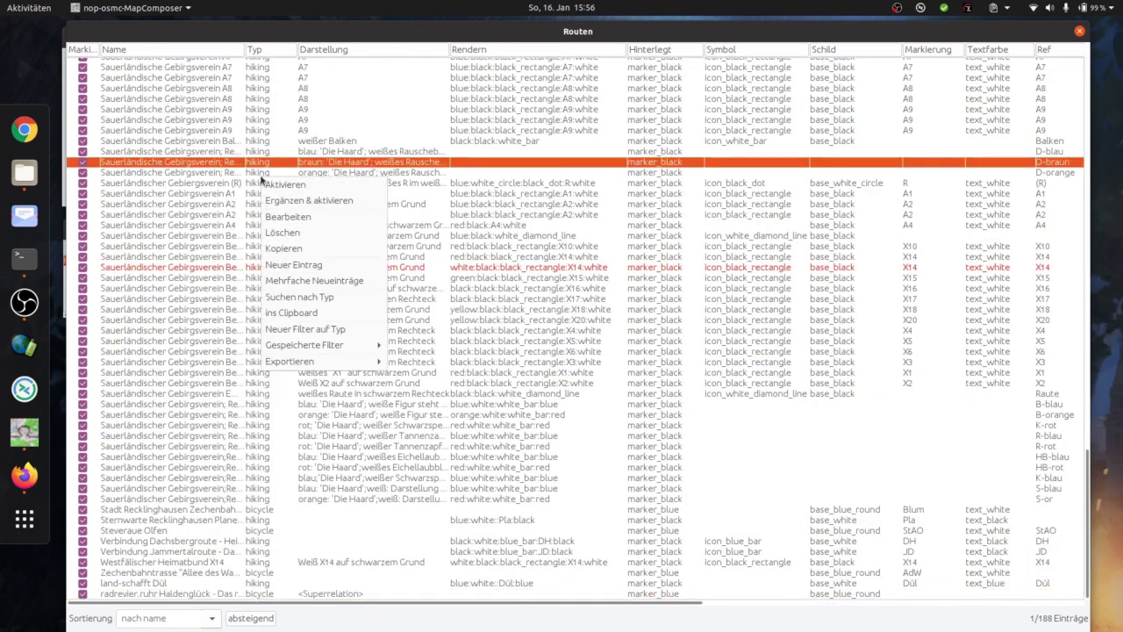
{"action": "left_click", "coordinate": [287, 329]}
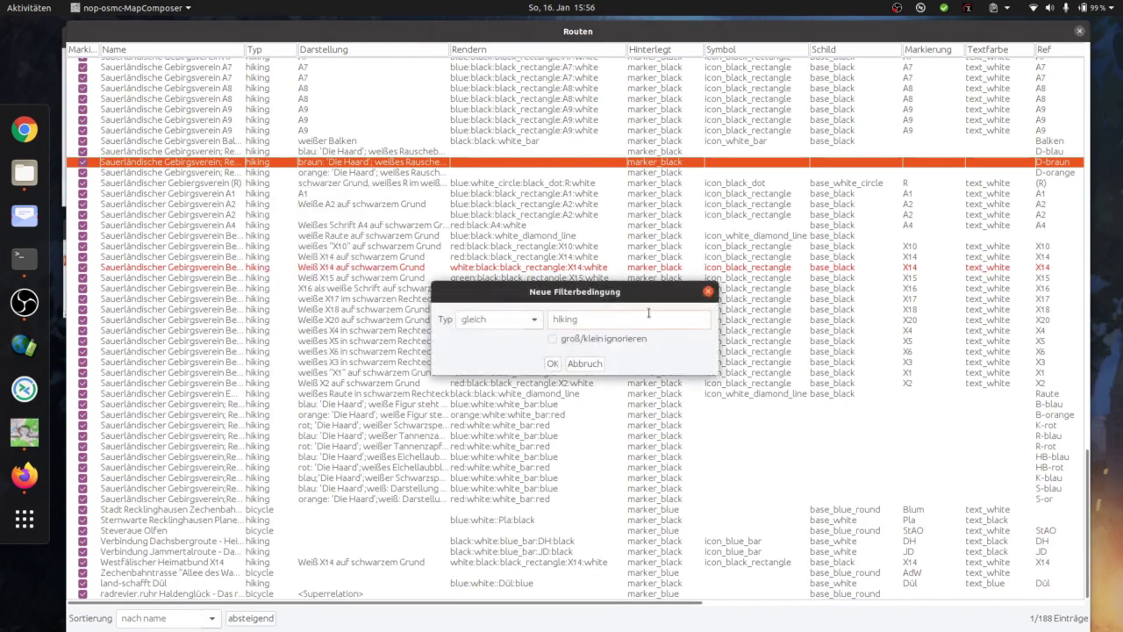
{"action": "left_click", "coordinate": [553, 363]}
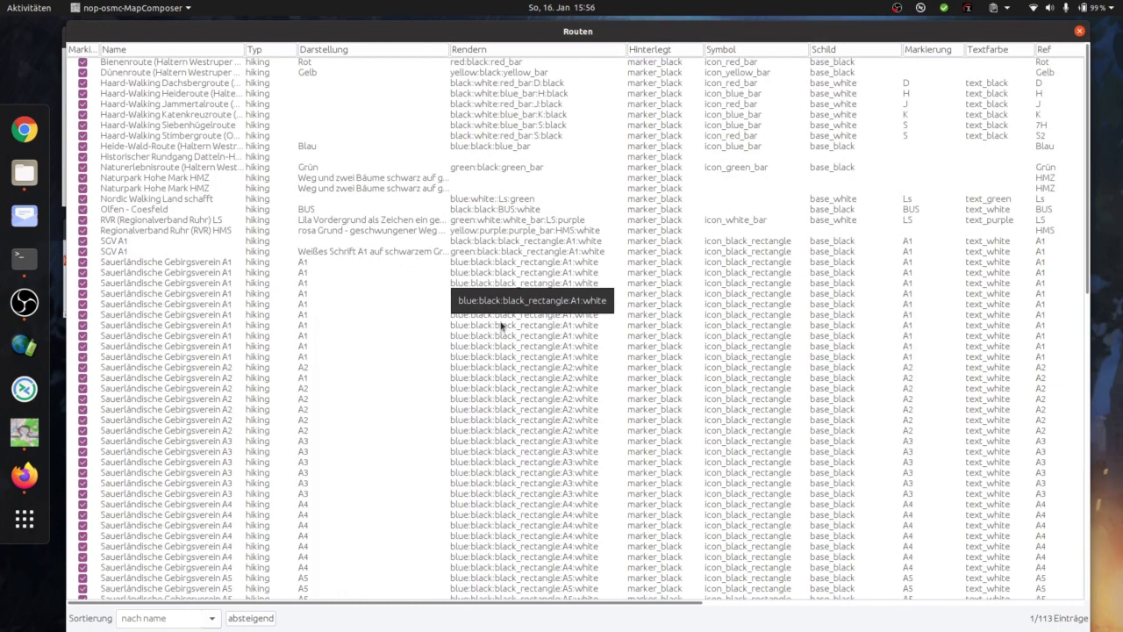
- Select all hiking routes and replace both their symbol and their shield with empty values
{"action": "key", "text": "ctrl+a"}
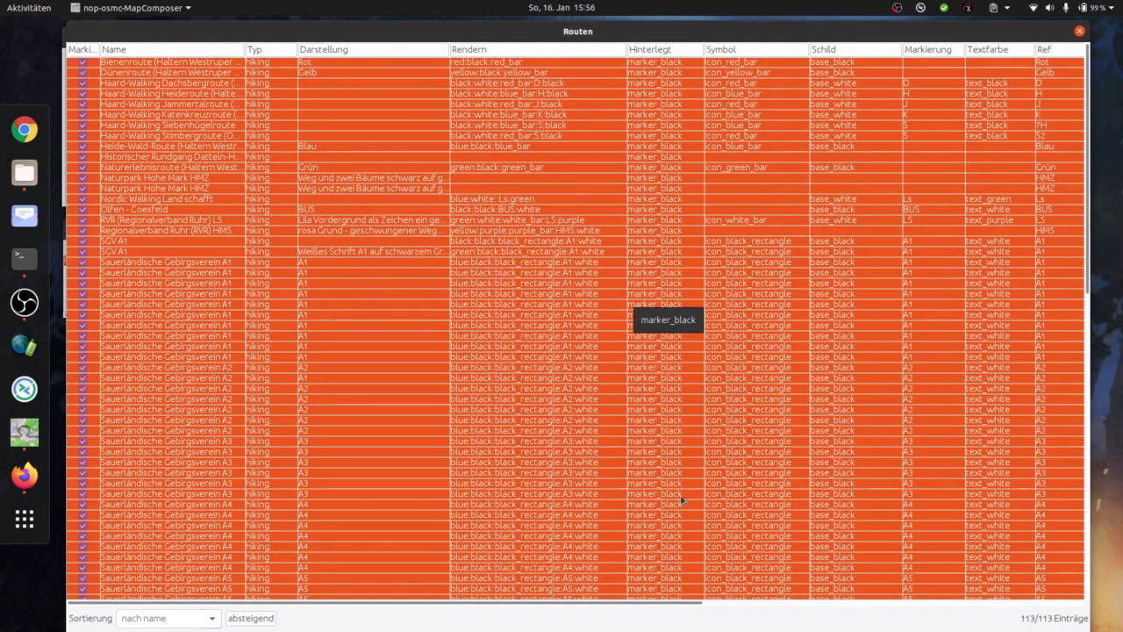
{"action": "right_click", "coordinate": [745, 89]}
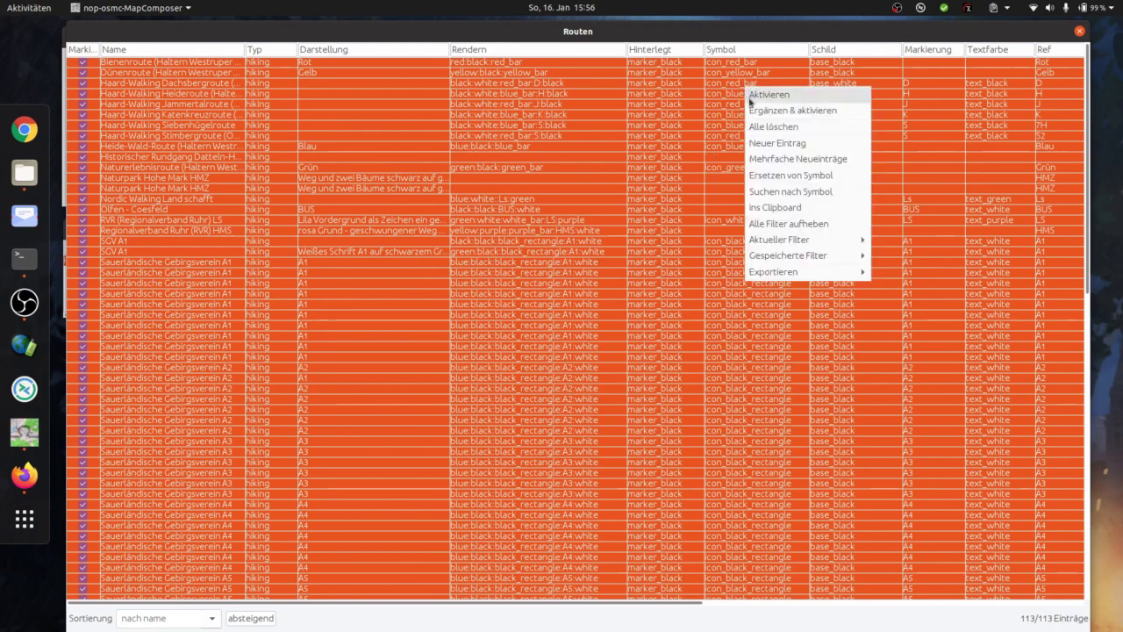
{"action": "left_click", "coordinate": [781, 179]}
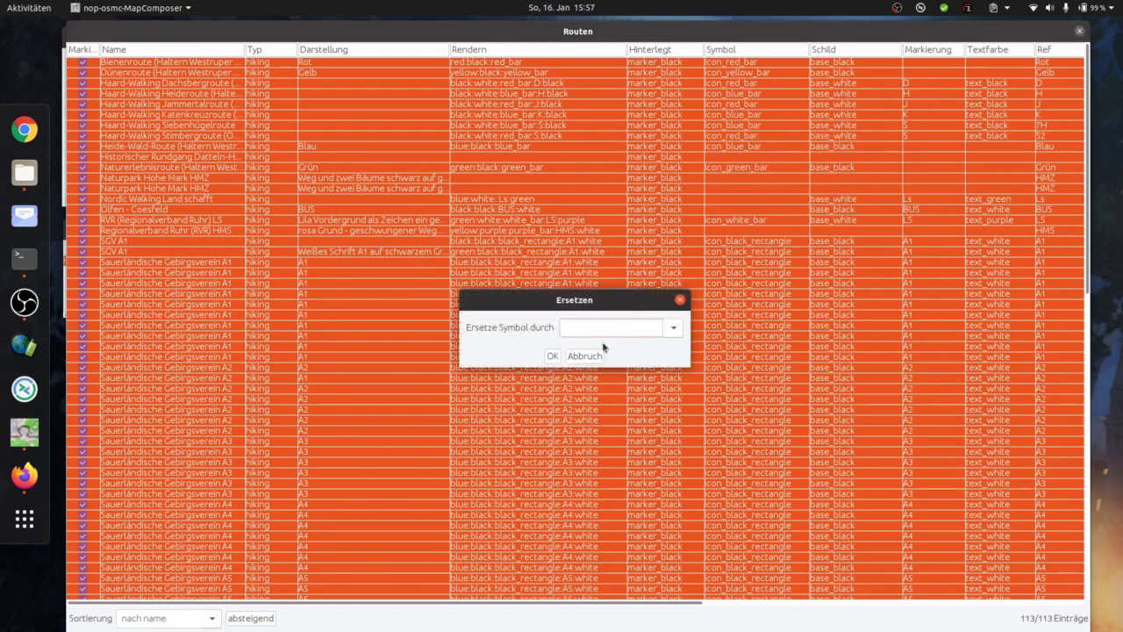
{"action": "left_click", "coordinate": [552, 355]}
{"action": "right_click", "coordinate": [839, 115]}
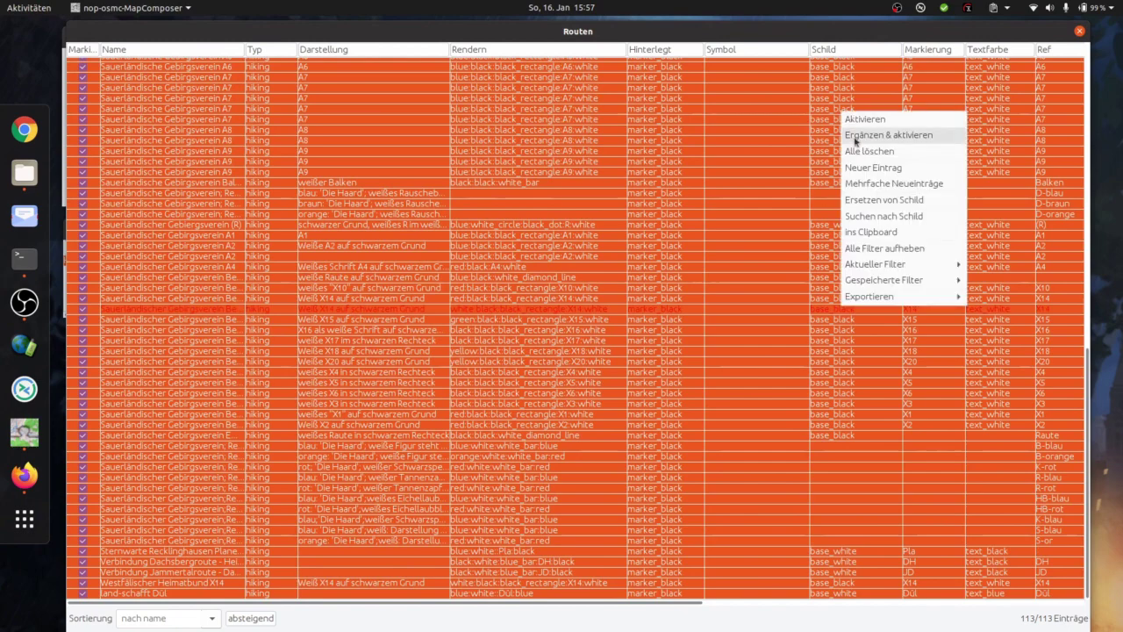
{"action": "left_click", "coordinate": [888, 205]}
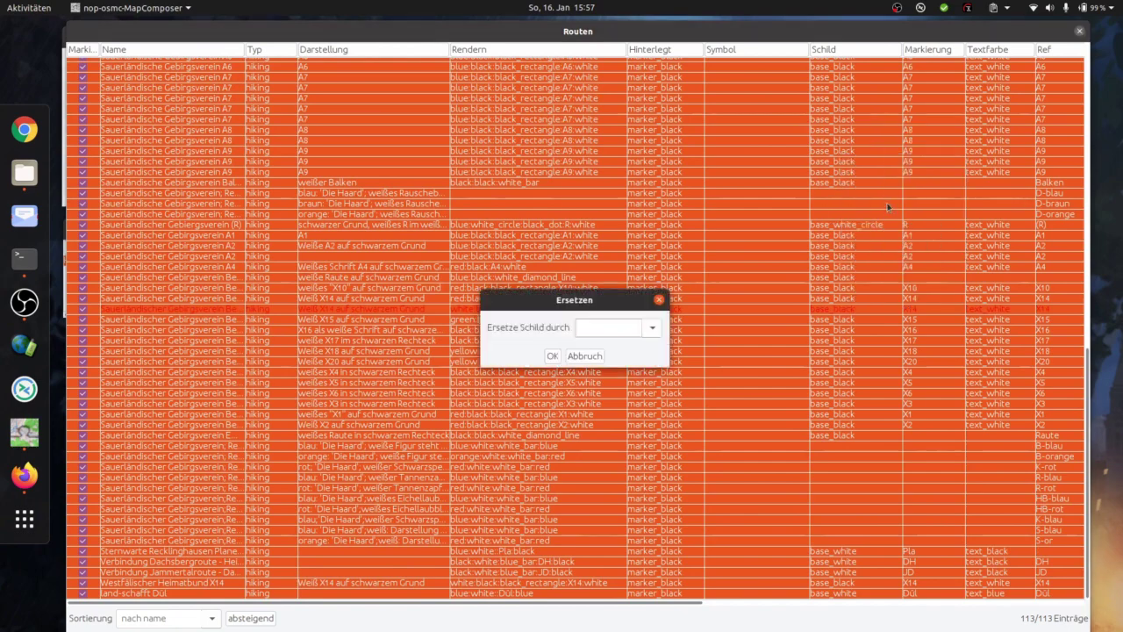
{"action": "left_click", "coordinate": [553, 356]}
- Replace the text colour of all selected hiking routes with white
{"action": "right_click", "coordinate": [988, 130]}
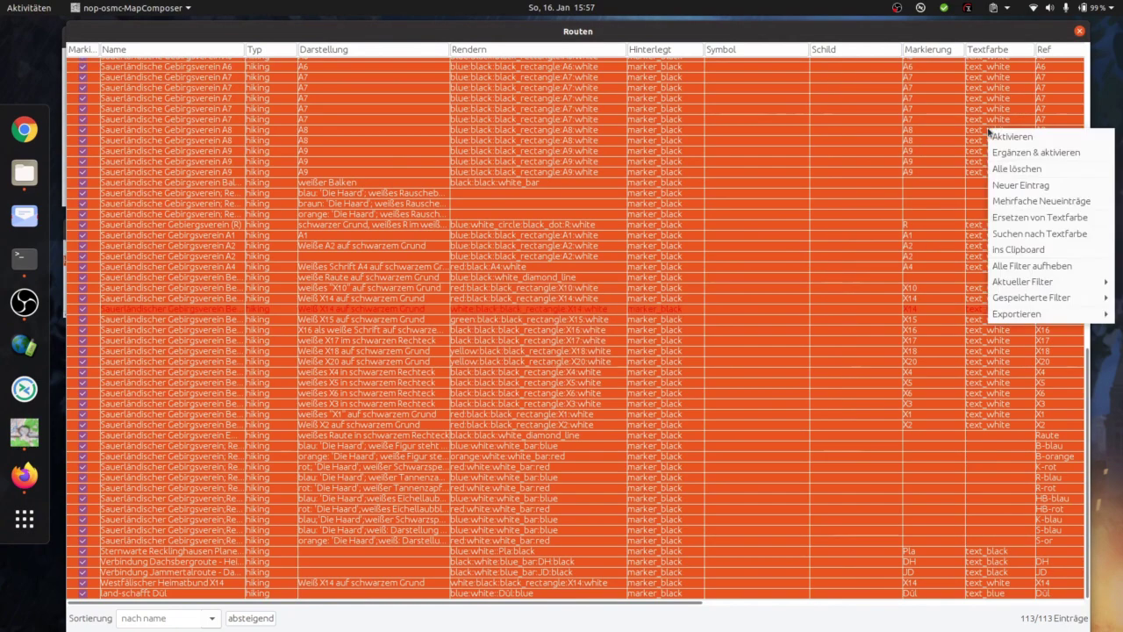
{"action": "left_click", "coordinate": [1020, 218]}
{"action": "left_click", "coordinate": [637, 325]}
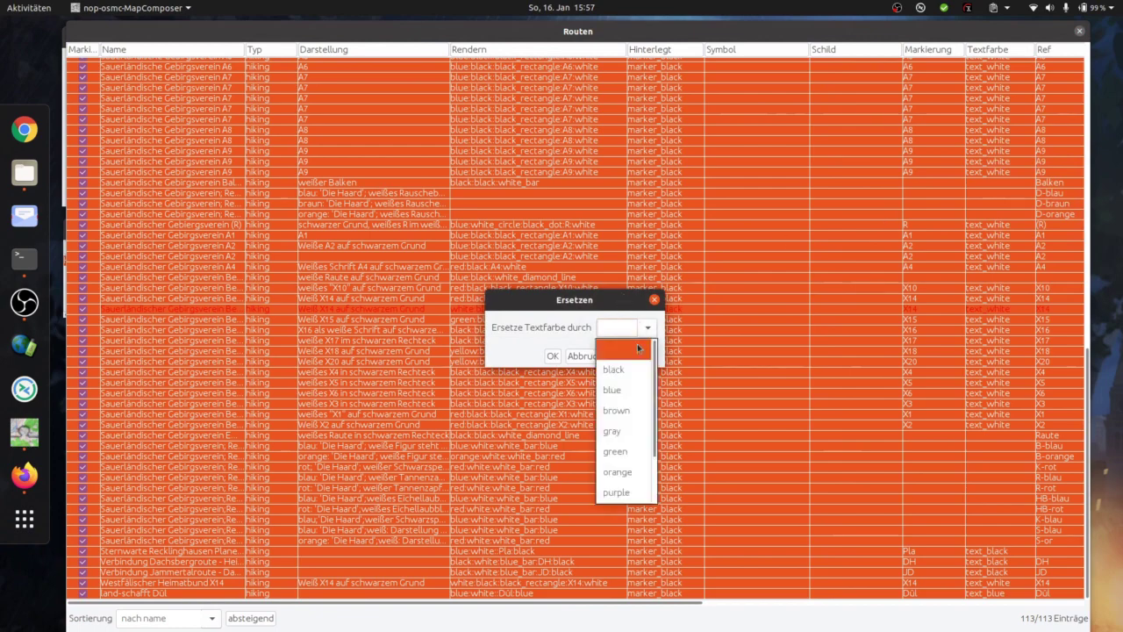
{"action": "scroll", "coordinate": [625, 412], "scroll_direction": "down", "scroll_amount": 2}
{"action": "left_click", "coordinate": [629, 468]}
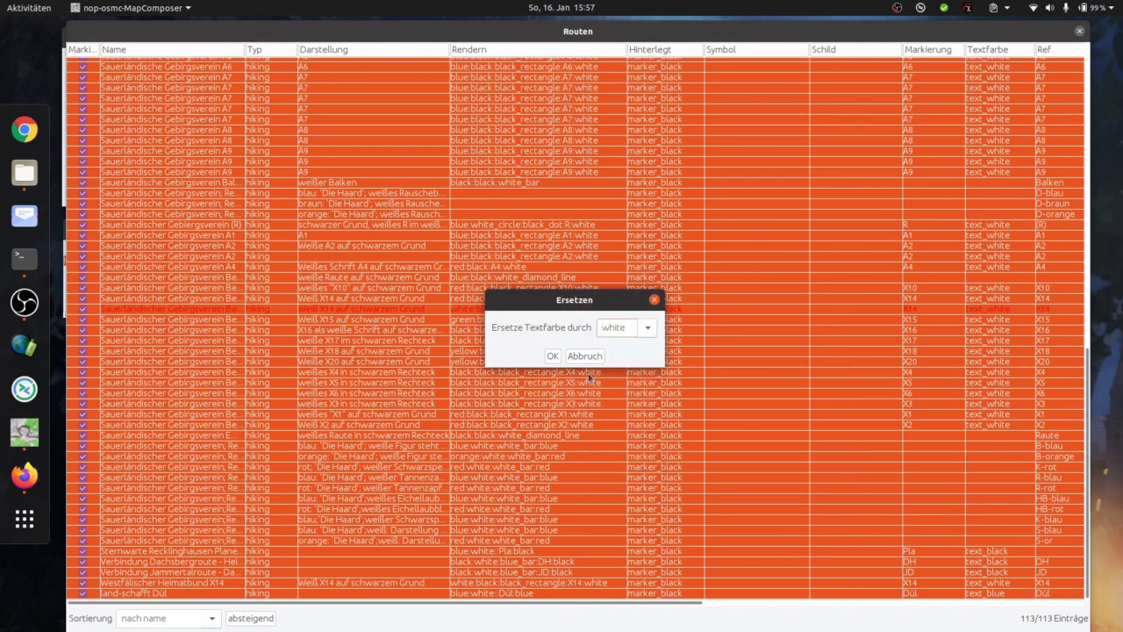
{"action": "left_click", "coordinate": [553, 356]}
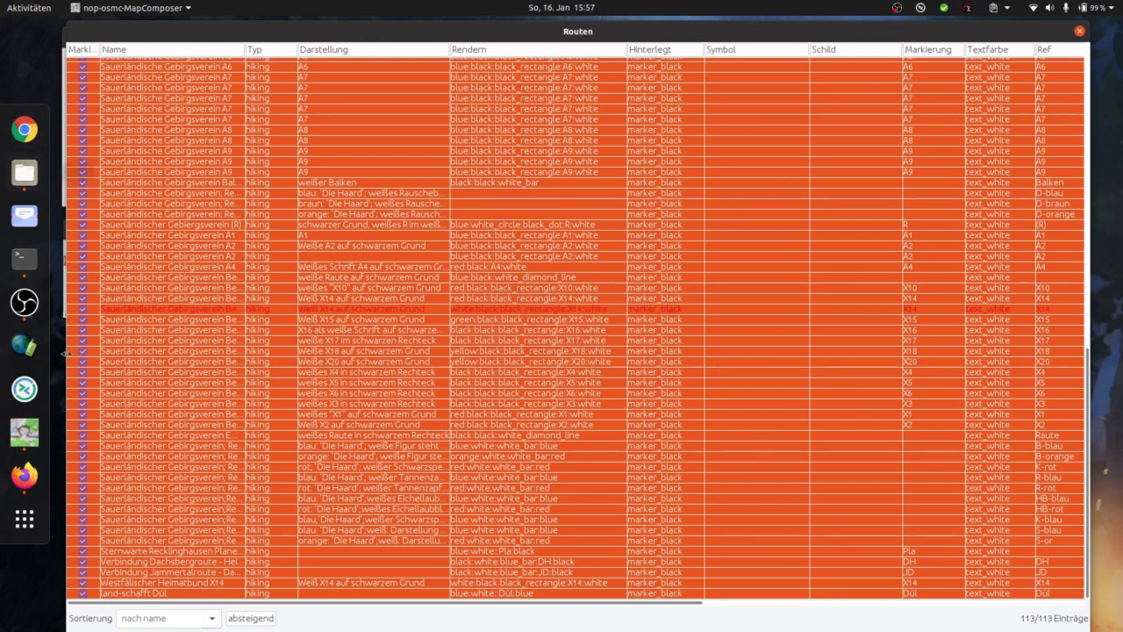
- Check the available backgrounds in Firefox, return to Map Composer and replace the shield of all selected hiking routes with black
{"action": "left_click", "coordinate": [38, 472]}
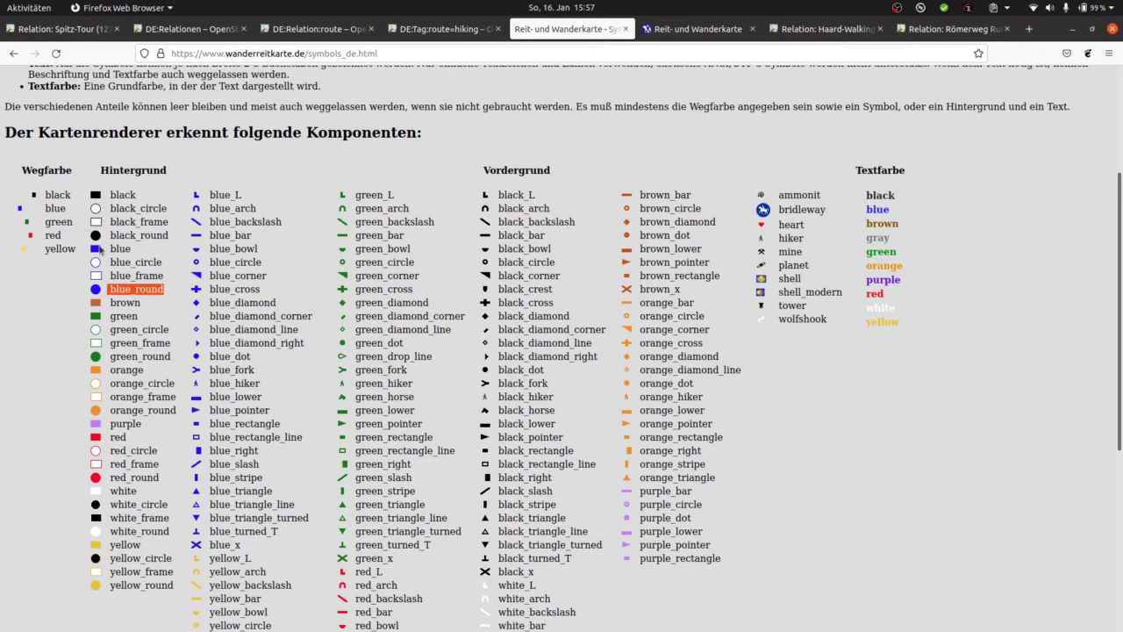
{"action": "left_click", "coordinate": [1071, 33]}
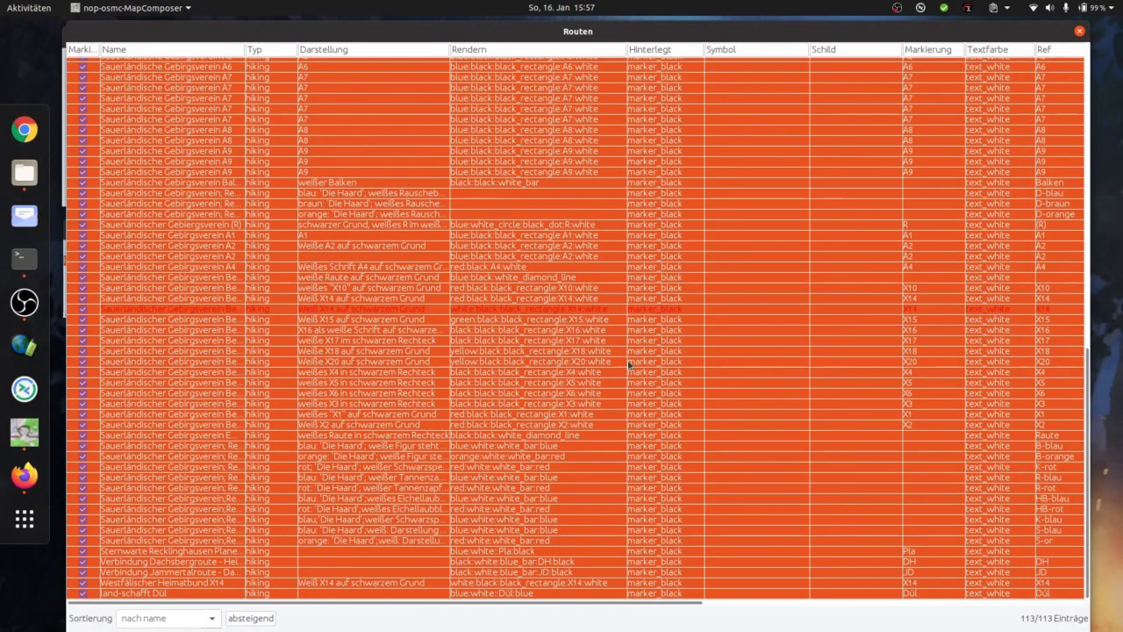
{"action": "right_click", "coordinate": [837, 151]}
{"action": "left_click", "coordinate": [880, 241]}
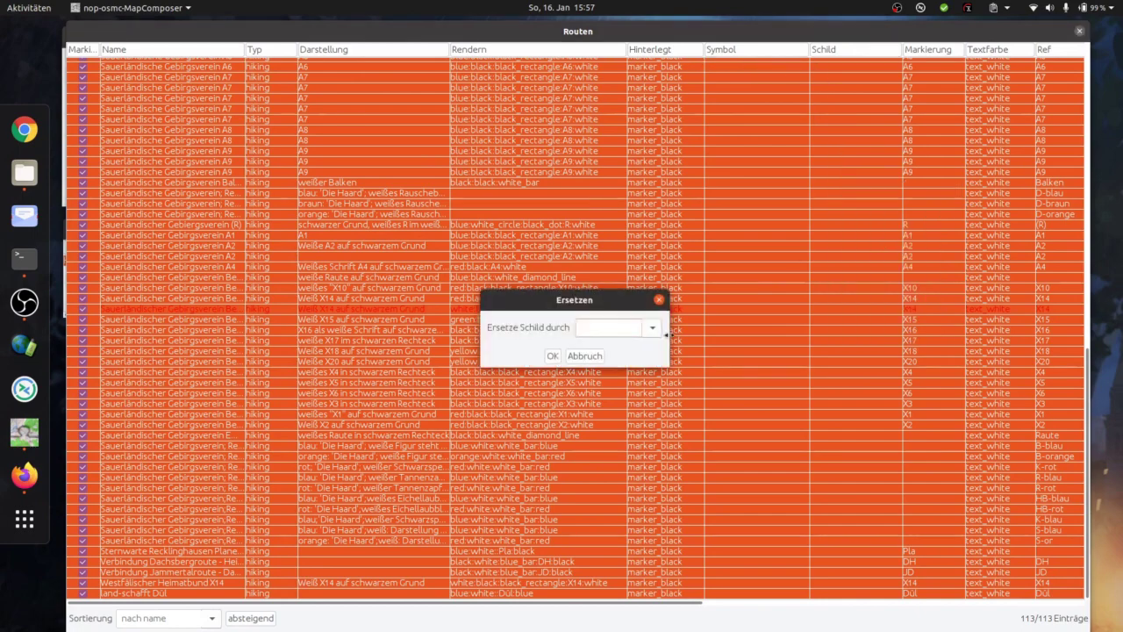
{"action": "left_click", "coordinate": [654, 329]}
{"action": "left_click", "coordinate": [622, 369]}
{"action": "left_click", "coordinate": [553, 356]}
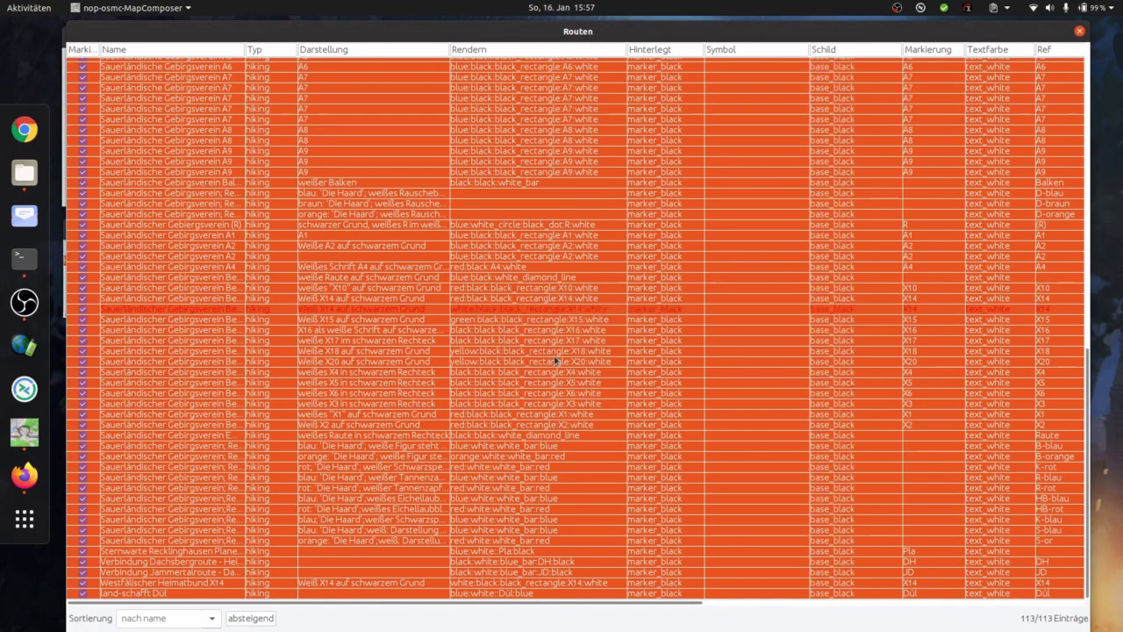
- Look for hiking routes without a text marking, set that of Bienenroute (Haltern Westruper Heide) to BR and continue to the next entry
{"action": "left_click", "coordinate": [754, 245]}
{"action": "scroll", "coordinate": [895, 263], "scroll_direction": "up", "scroll_amount": 10}
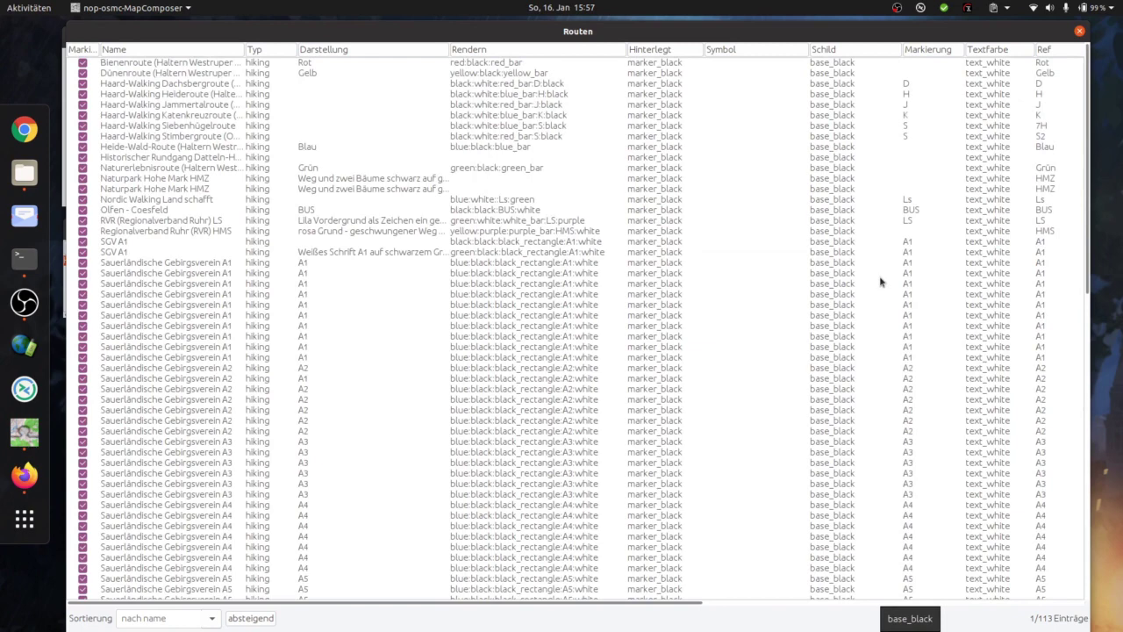
{"action": "left_click", "coordinate": [918, 63]}
{"action": "left_click", "coordinate": [916, 72]}
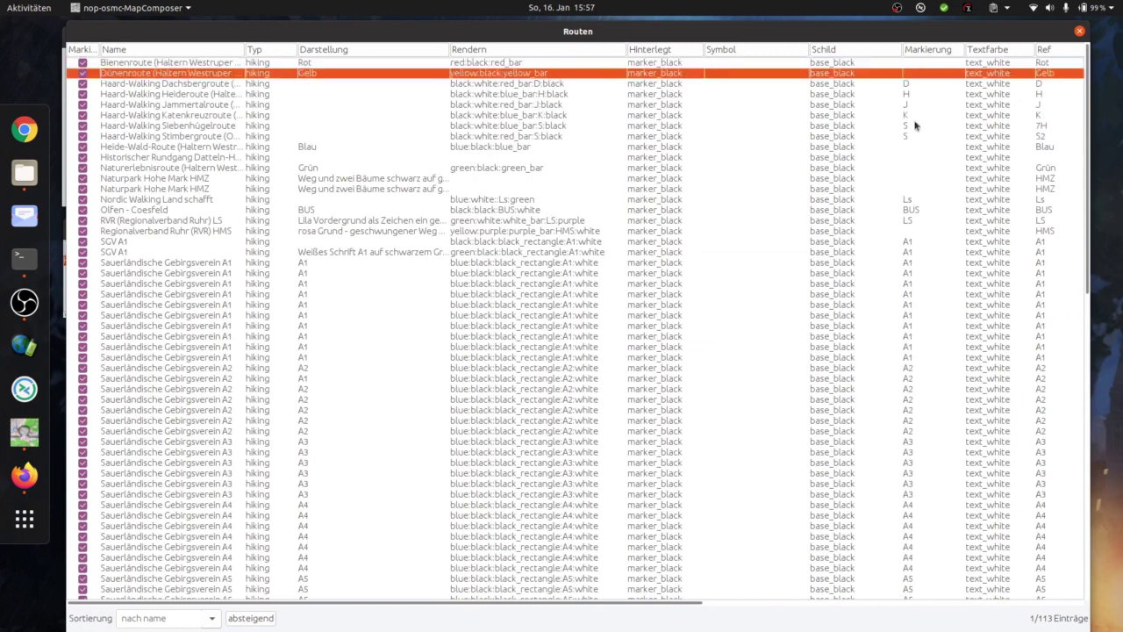
{"action": "left_click", "coordinate": [909, 145]}
{"action": "left_click", "coordinate": [909, 180]}
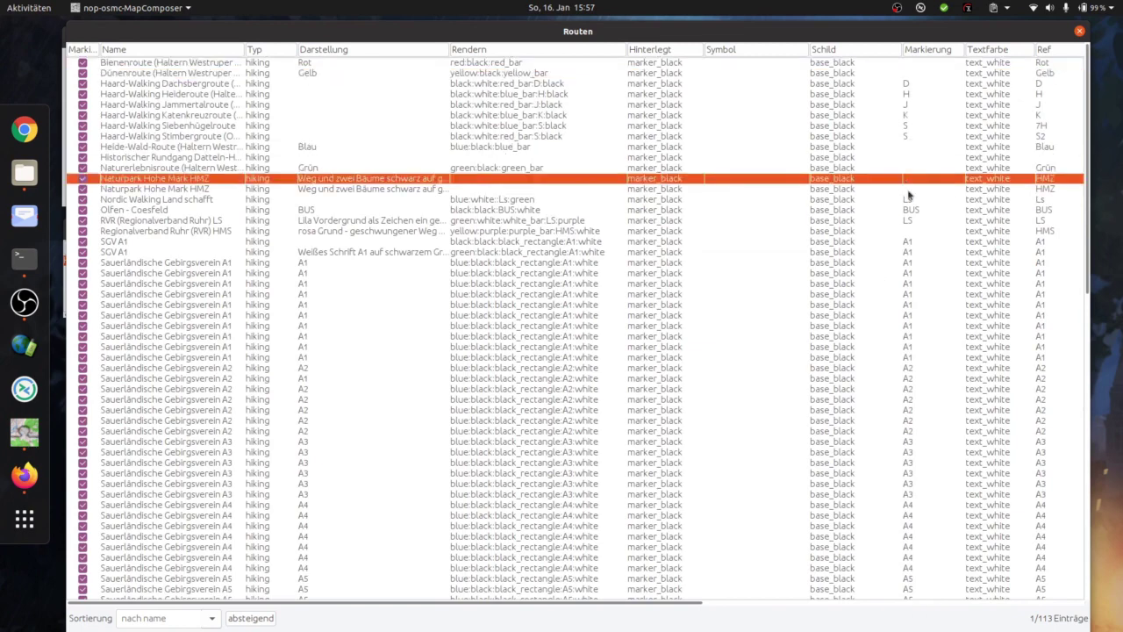
{"action": "double_click", "coordinate": [924, 64]}
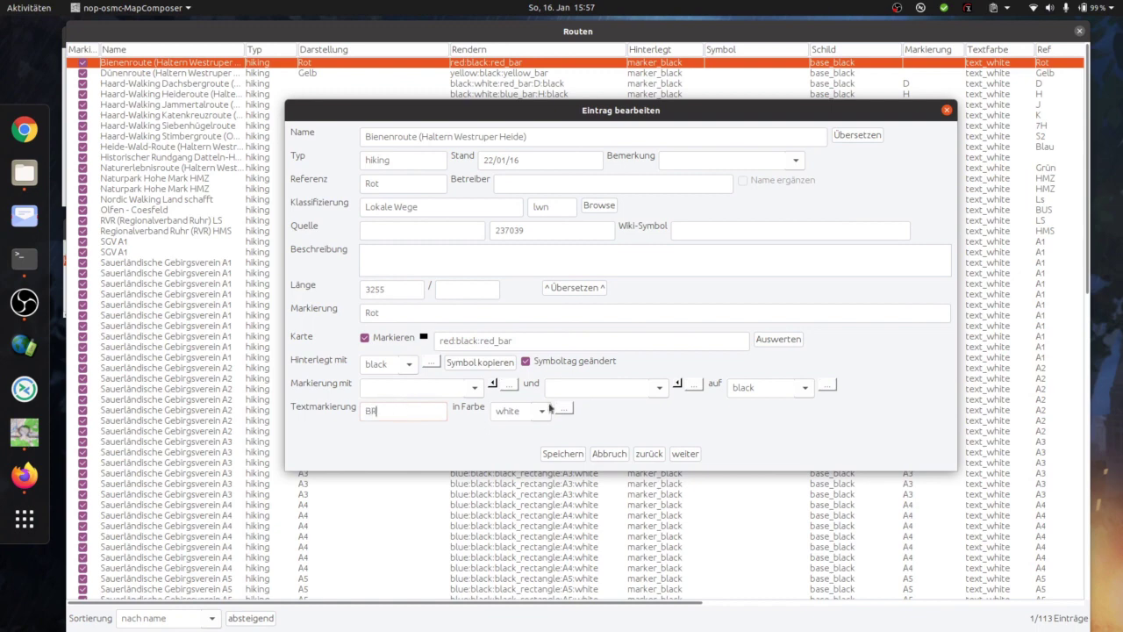
{"action": "left_click", "coordinate": [690, 459]}
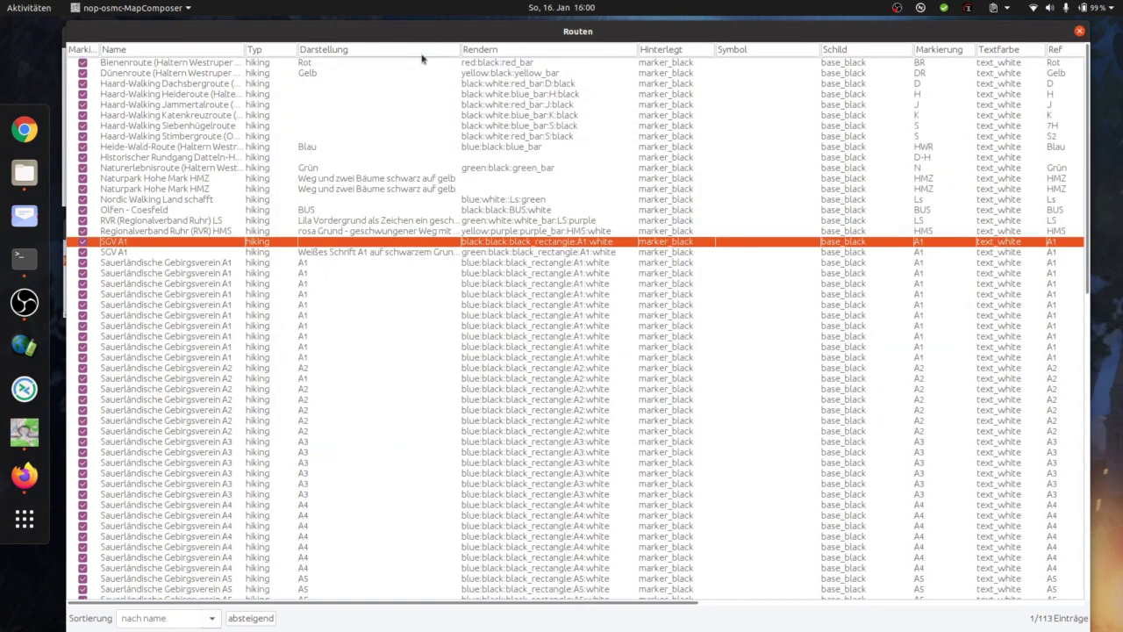
- Save the column layout of the route table and close the route list
{"action": "right_click", "coordinate": [428, 59]}
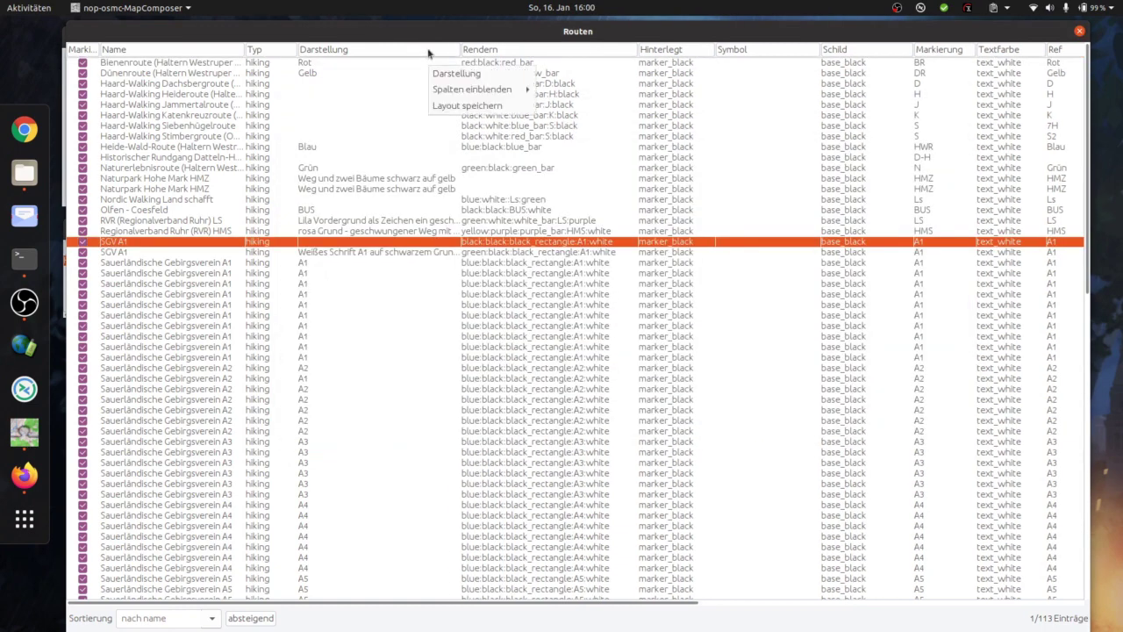
{"action": "left_click", "coordinate": [474, 113]}
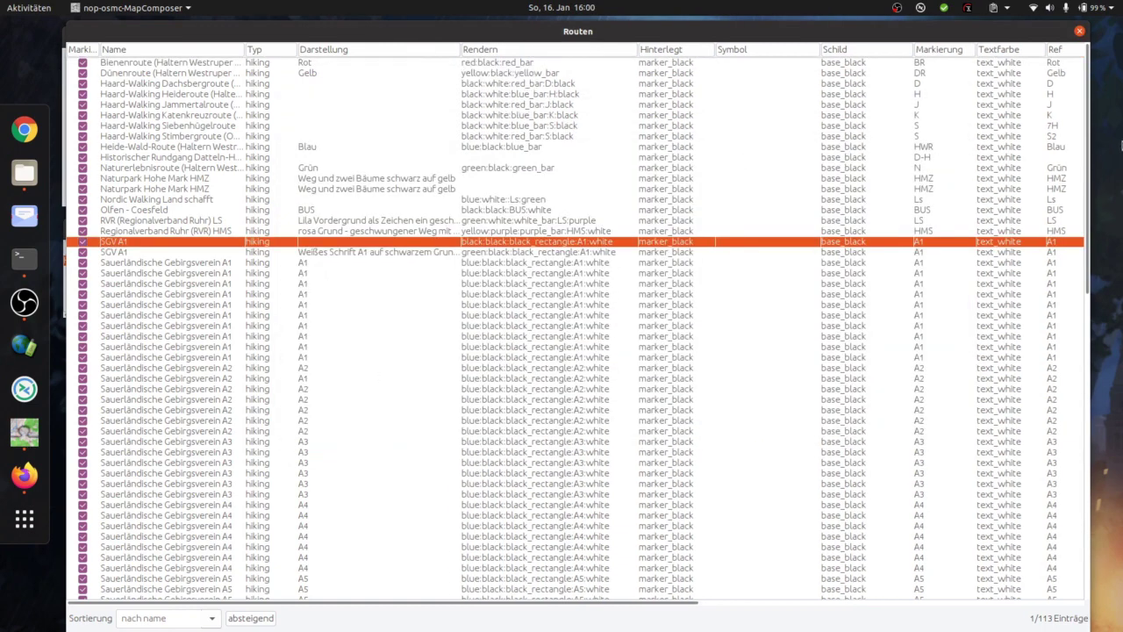
{"action": "left_click", "coordinate": [1080, 33]}
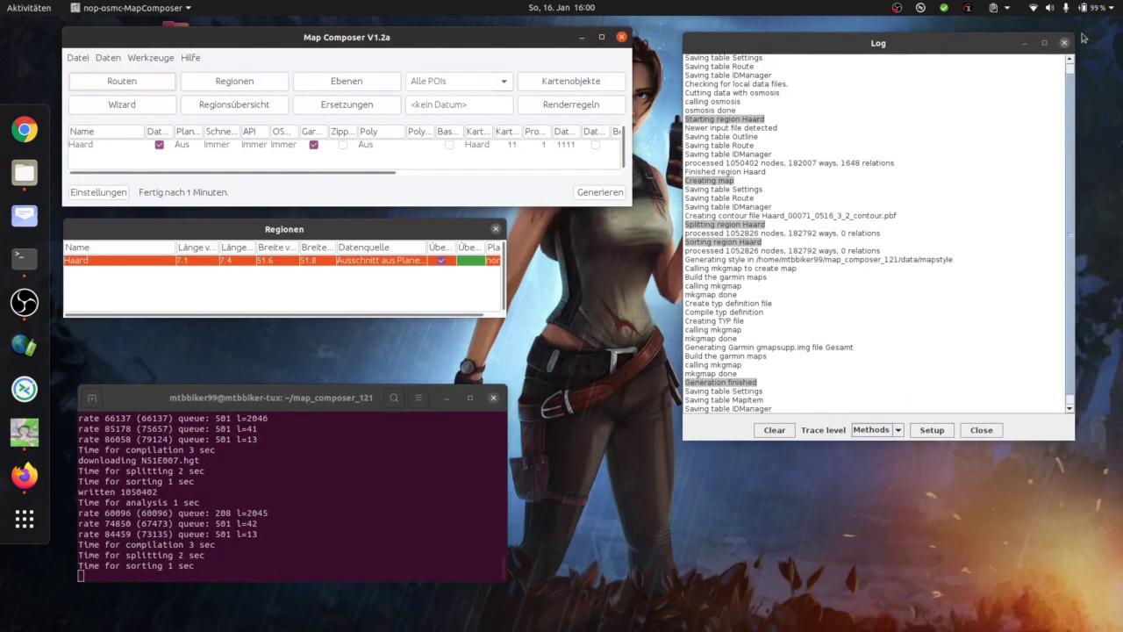
- Clear the log and rename the previously generated gmapsupp.img in the map_composer_121 garmin folder to alt.img
{"action": "left_click", "coordinate": [774, 430]}
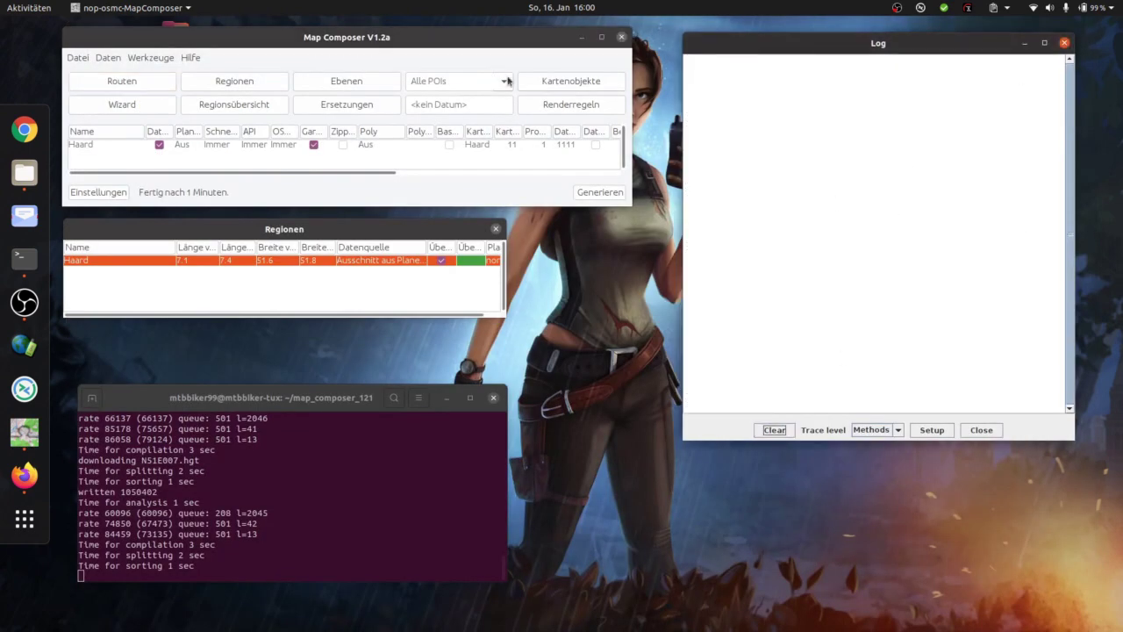
{"action": "left_click", "coordinate": [197, 146]}
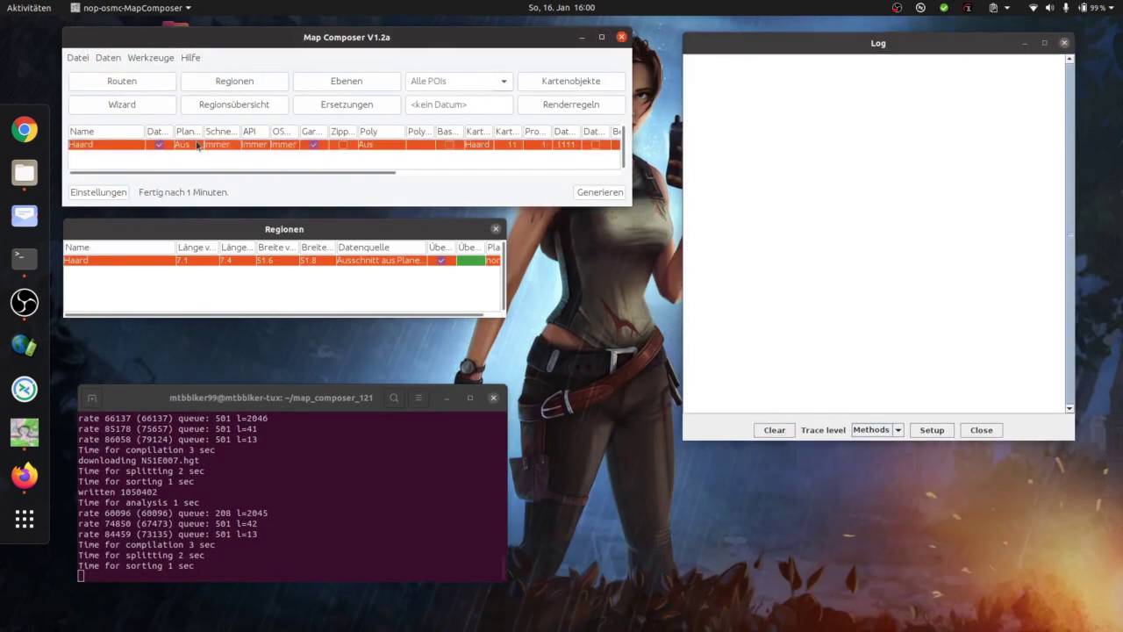
{"action": "left_click", "coordinate": [25, 172]}
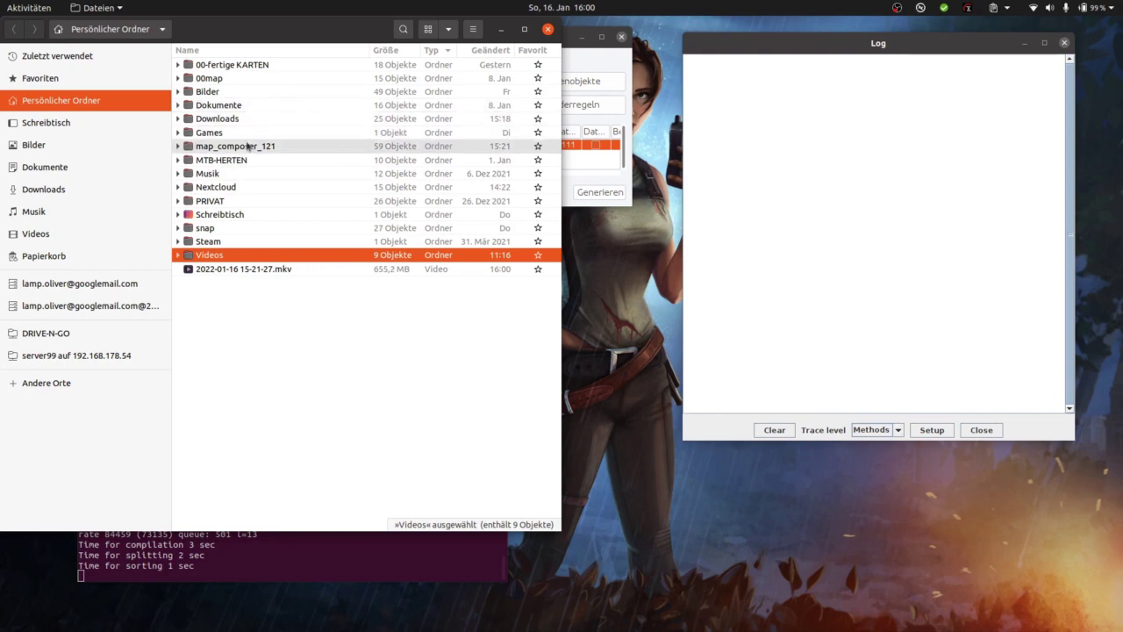
{"action": "double_click", "coordinate": [249, 146]}
{"action": "double_click", "coordinate": [220, 92]}
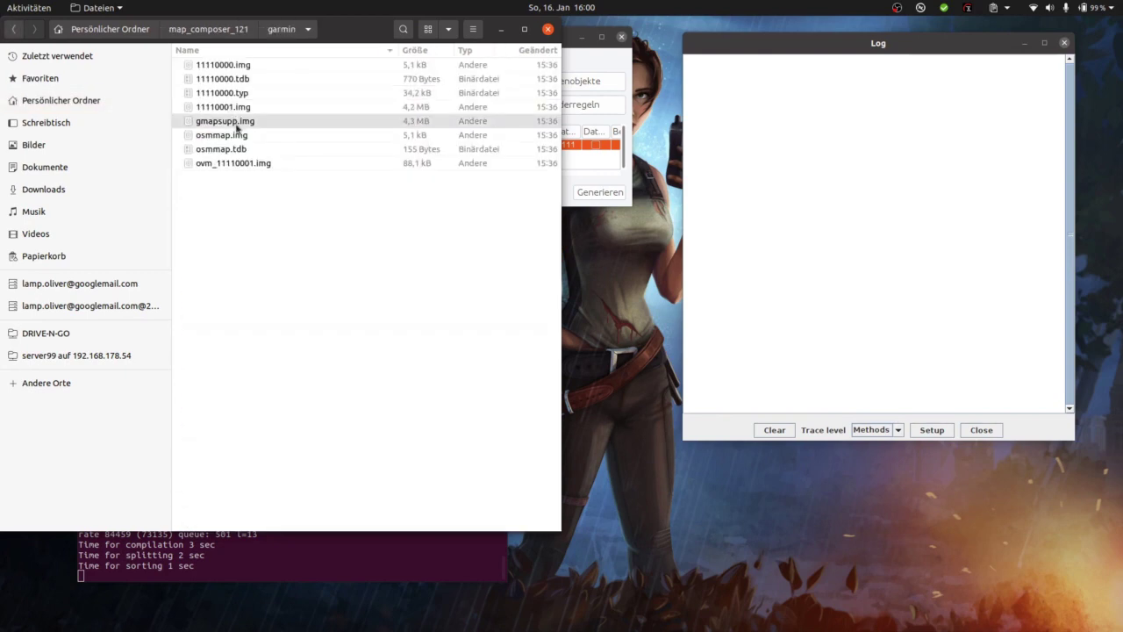
{"action": "left_click", "coordinate": [236, 127]}
{"action": "key", "text": "F2"}
{"action": "type", "text": "a"}
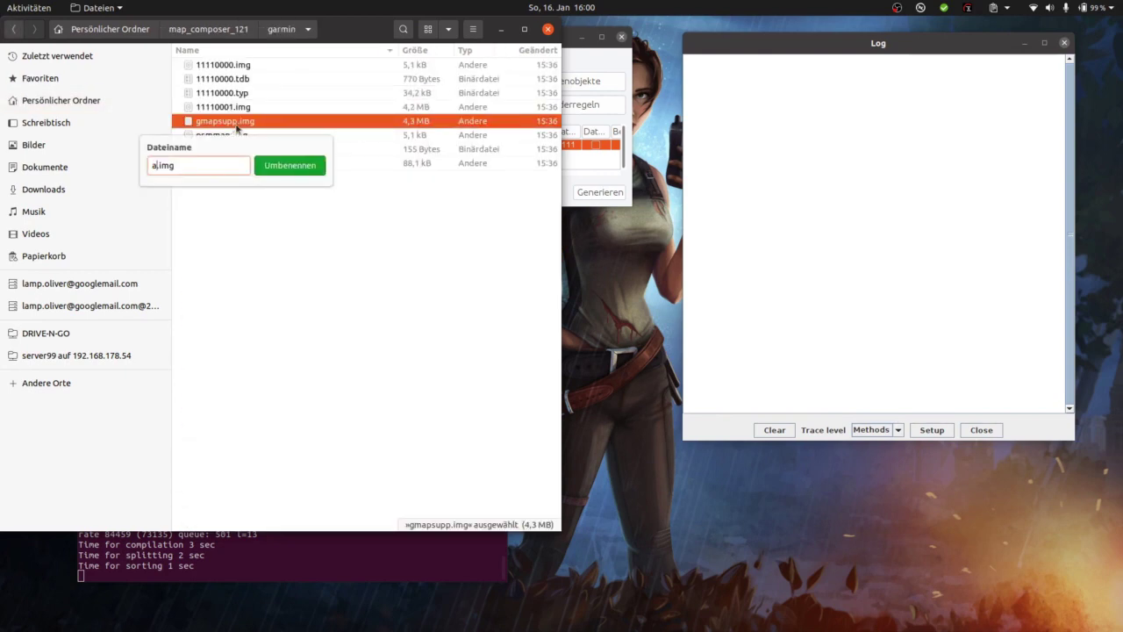
{"action": "type", "text": "lt"}
{"action": "key", "text": "Return"}
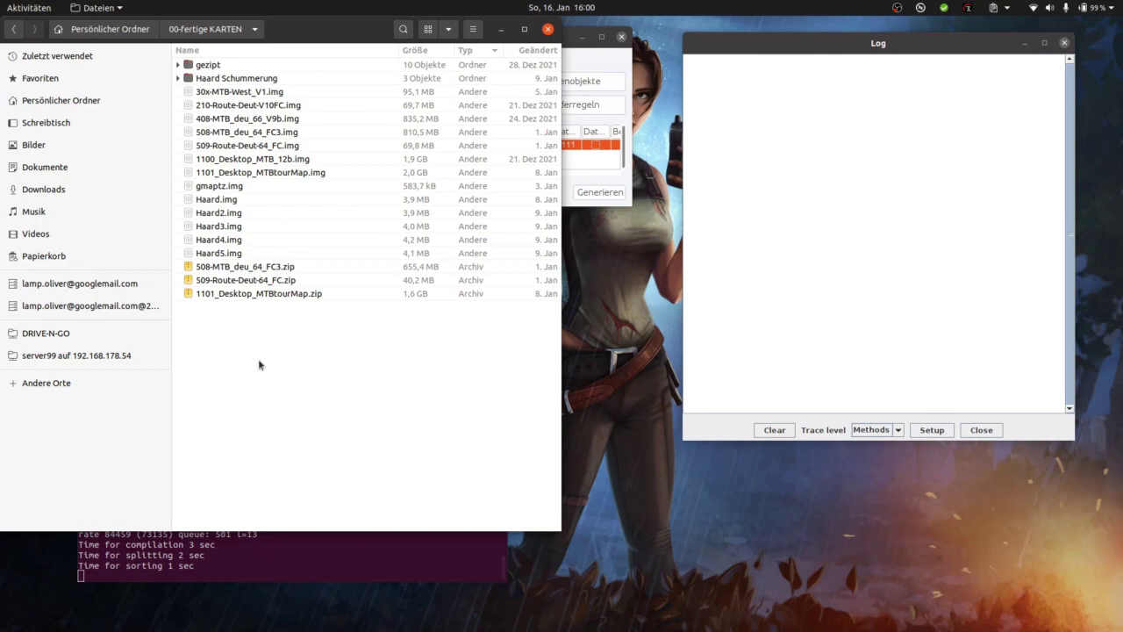
- Paste alt.img into the 00-fertige KARTEN folder and open QMapShack with the alt map activated
{"action": "key", "text": "ctrl+v"}
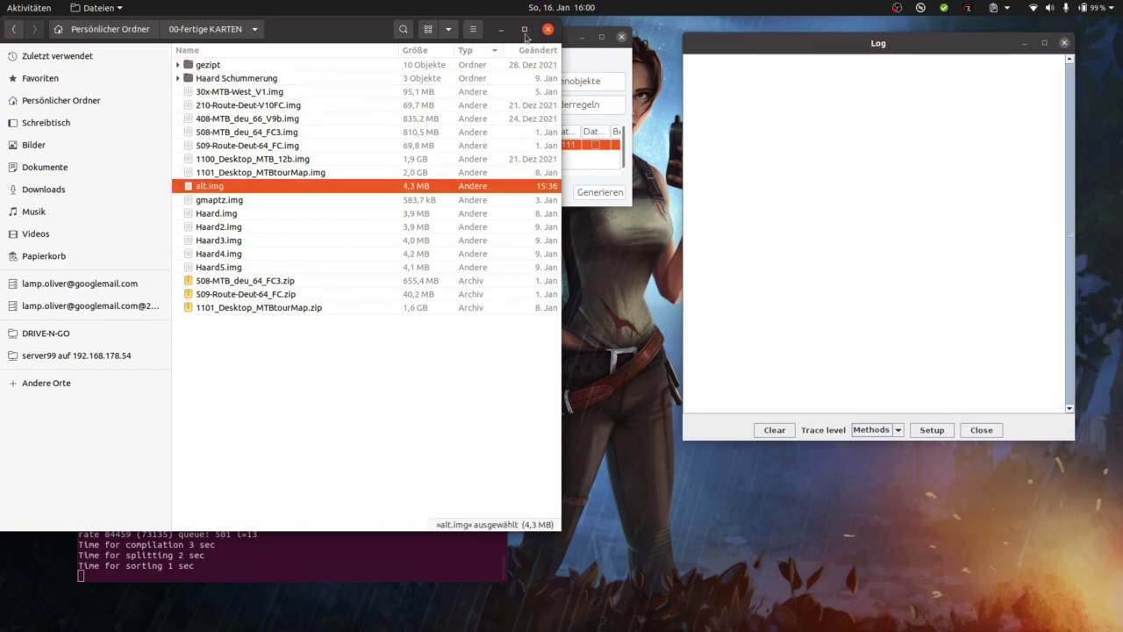
{"action": "left_click", "coordinate": [500, 29]}
{"action": "left_click", "coordinate": [24, 518]}
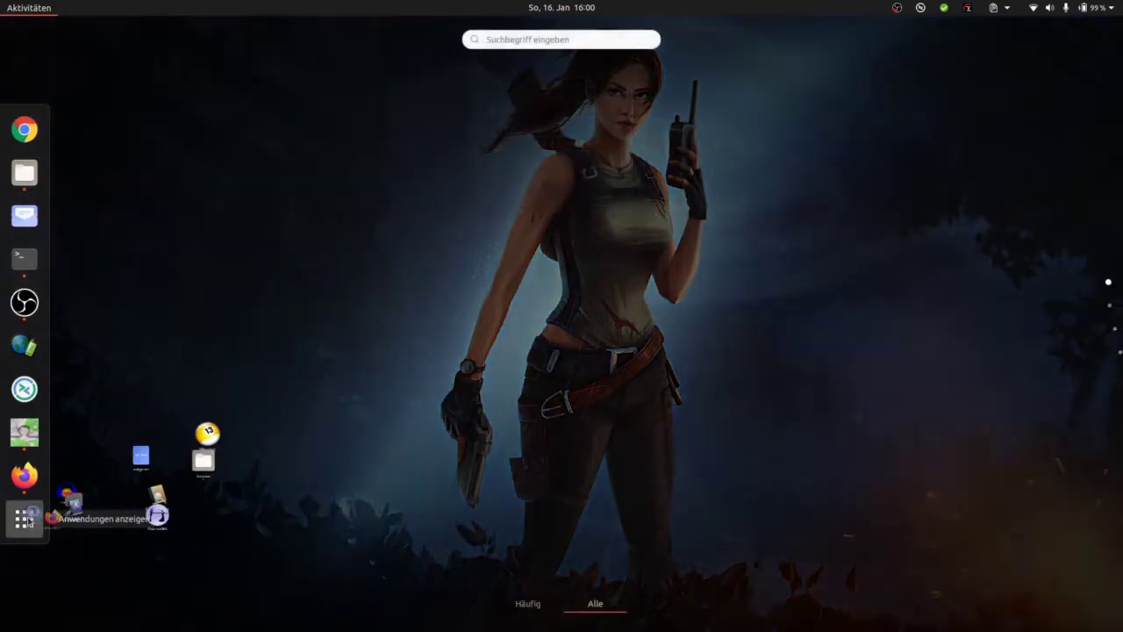
{"action": "type", "text": "q"}
{"action": "key", "text": "Escape"}
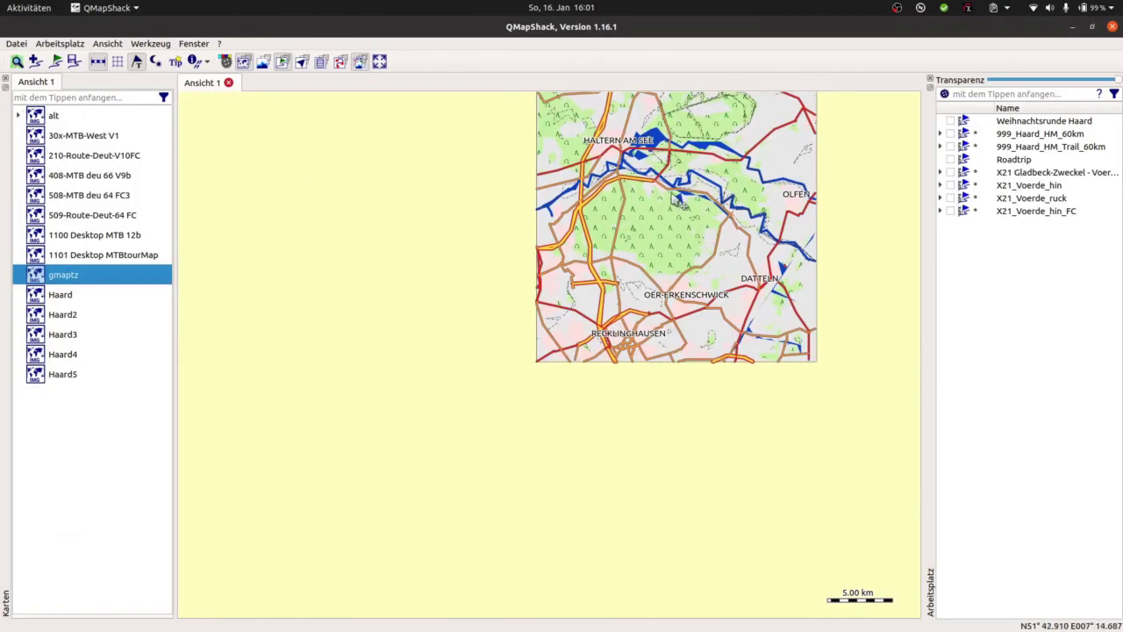
- Examine the symbols and label of hiking route A6 north of St. Johannes at close range in the alt map
{"action": "scroll", "coordinate": [656, 230], "scroll_direction": "up", "scroll_amount": 5}
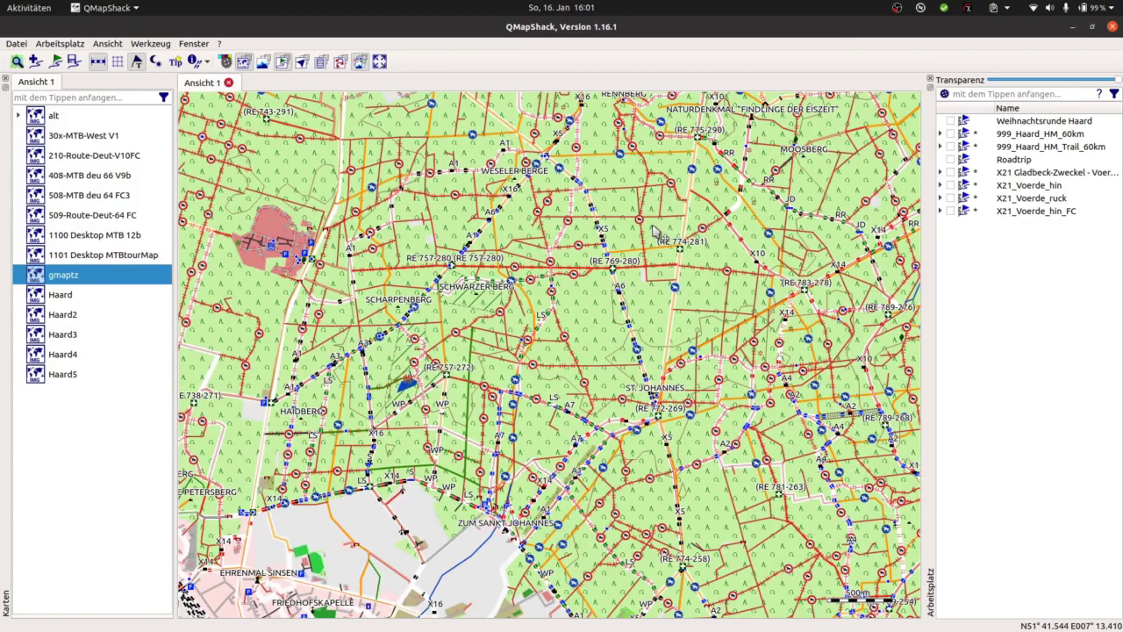
{"action": "scroll", "coordinate": [672, 314], "scroll_direction": "up", "scroll_amount": 3}
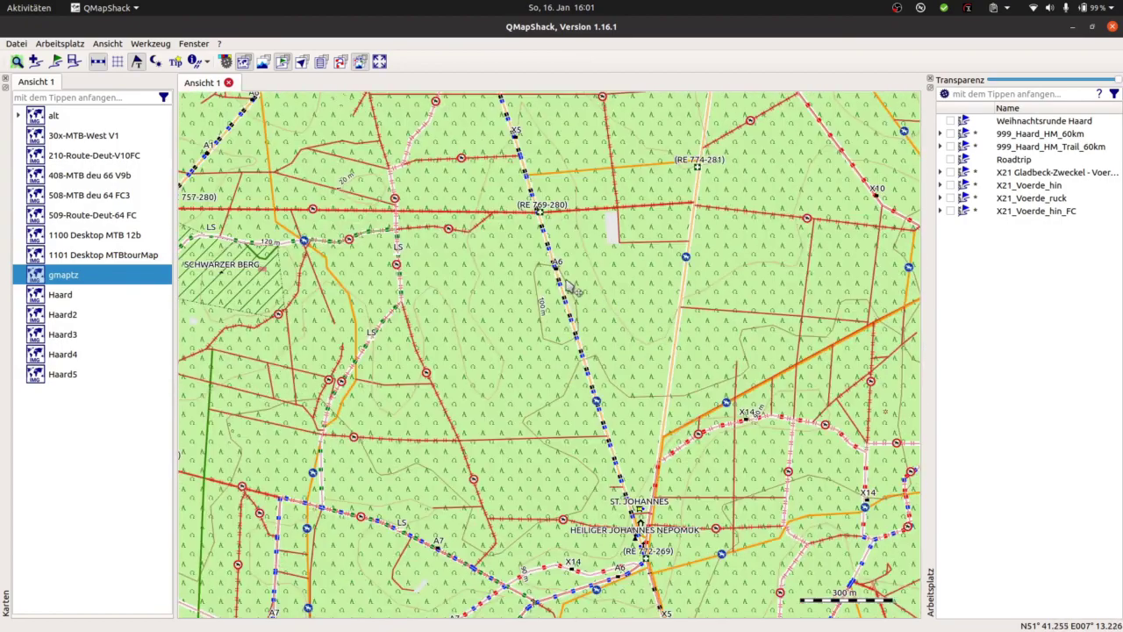
{"action": "scroll", "coordinate": [563, 281], "scroll_direction": "up", "scroll_amount": 2}
{"action": "scroll", "coordinate": [566, 281], "scroll_direction": "up", "scroll_amount": 2}
{"action": "scroll", "coordinate": [522, 233], "scroll_direction": "up", "scroll_amount": 1}
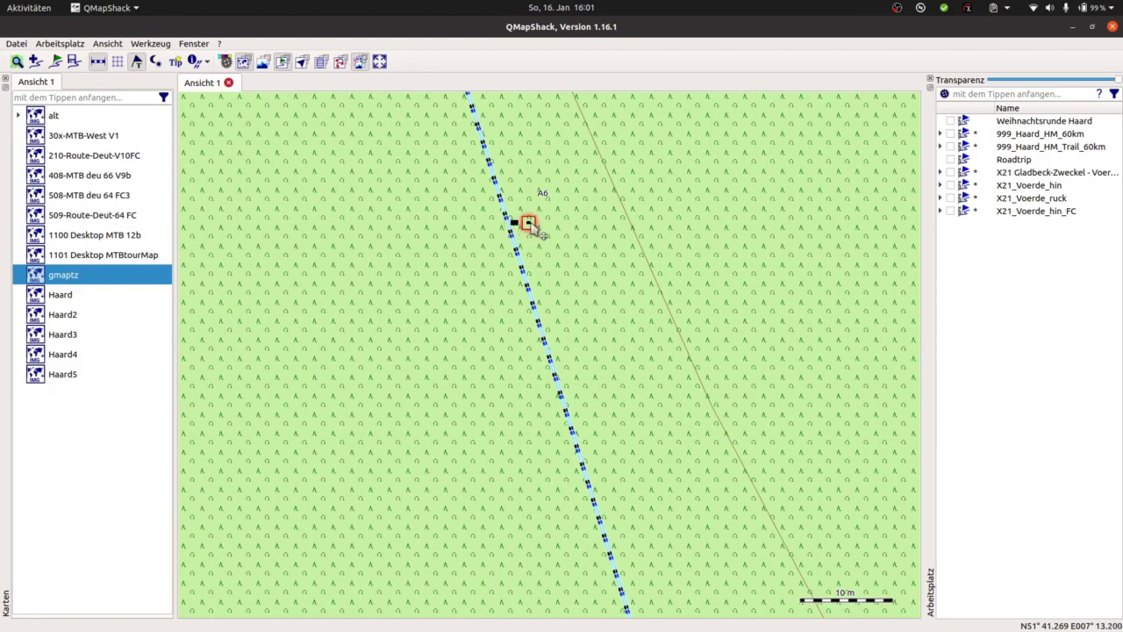
{"action": "scroll", "coordinate": [540, 251], "scroll_direction": "down", "scroll_amount": 2}
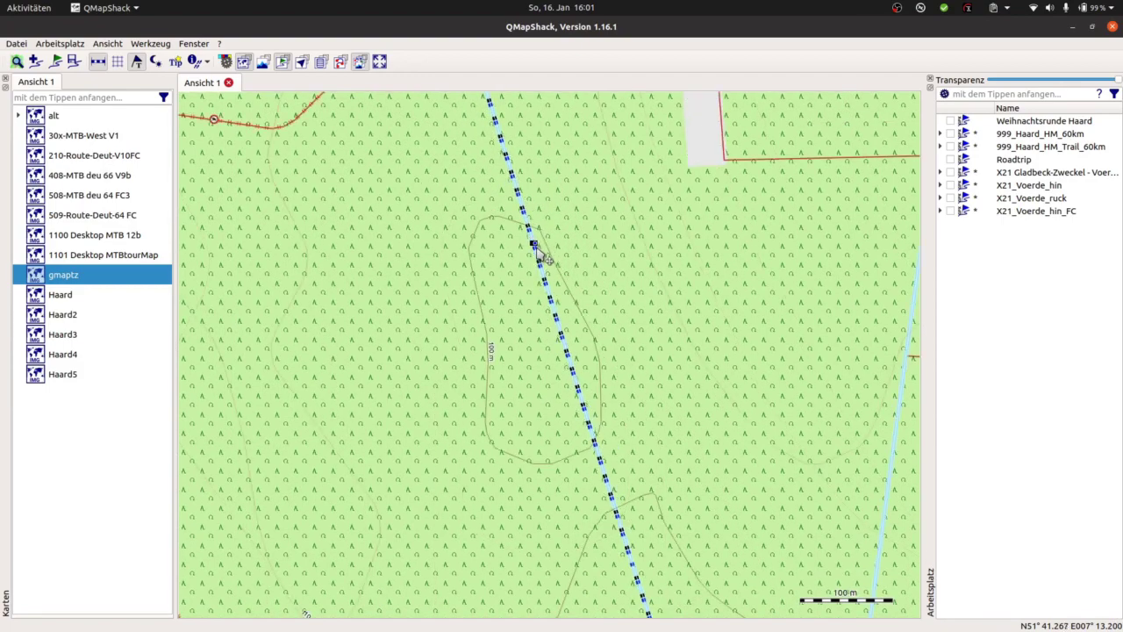
{"action": "scroll", "coordinate": [538, 266], "scroll_direction": "down", "scroll_amount": 1}
- Hide the workspace panel and examine the old route markings between Weseler Berge, Haidberg and St. Johannes
{"action": "left_click_drag", "start_coordinate": [660, 555], "coordinate": [676, 351]}
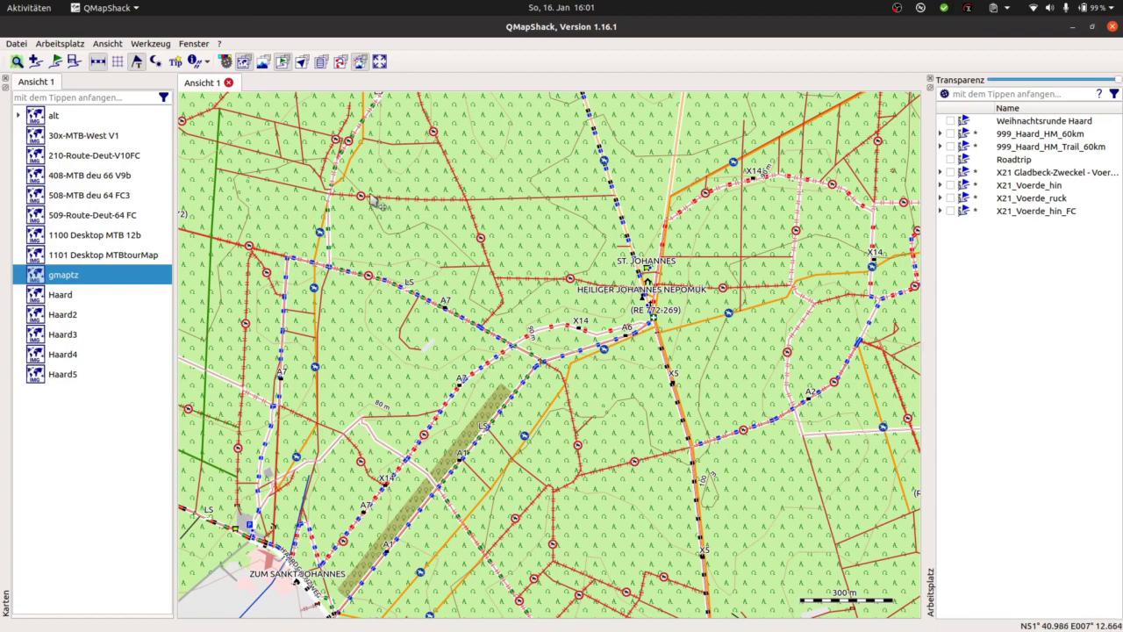
{"action": "left_click_drag", "start_coordinate": [378, 203], "coordinate": [612, 492]}
{"action": "left_click_drag", "start_coordinate": [332, 244], "coordinate": [516, 424]}
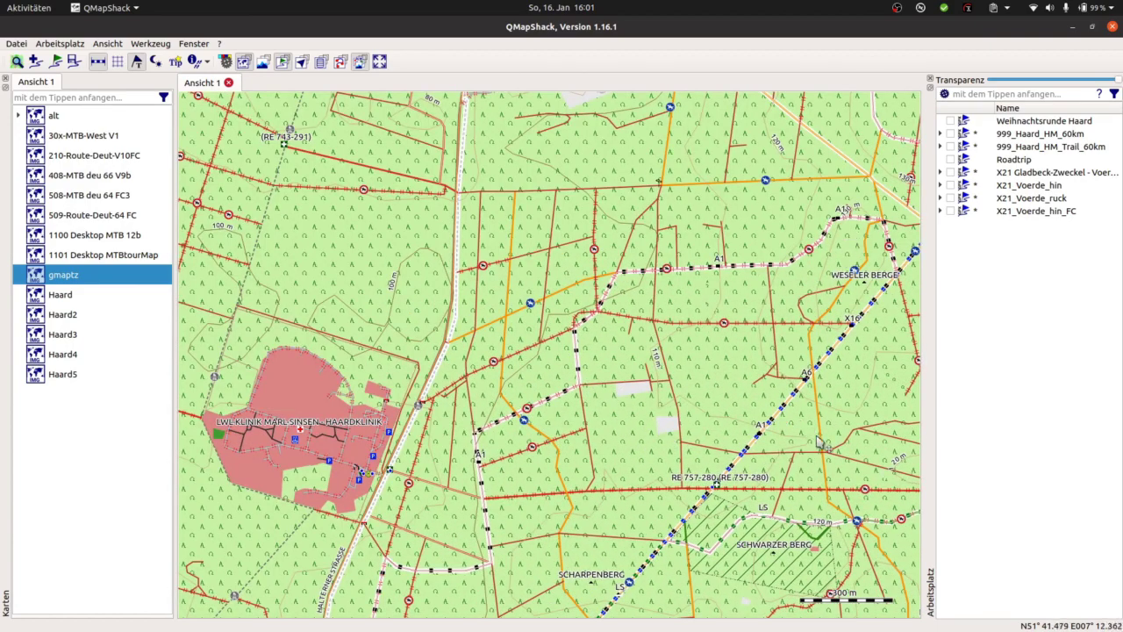
{"action": "left_click_drag", "start_coordinate": [865, 476], "coordinate": [620, 229]}
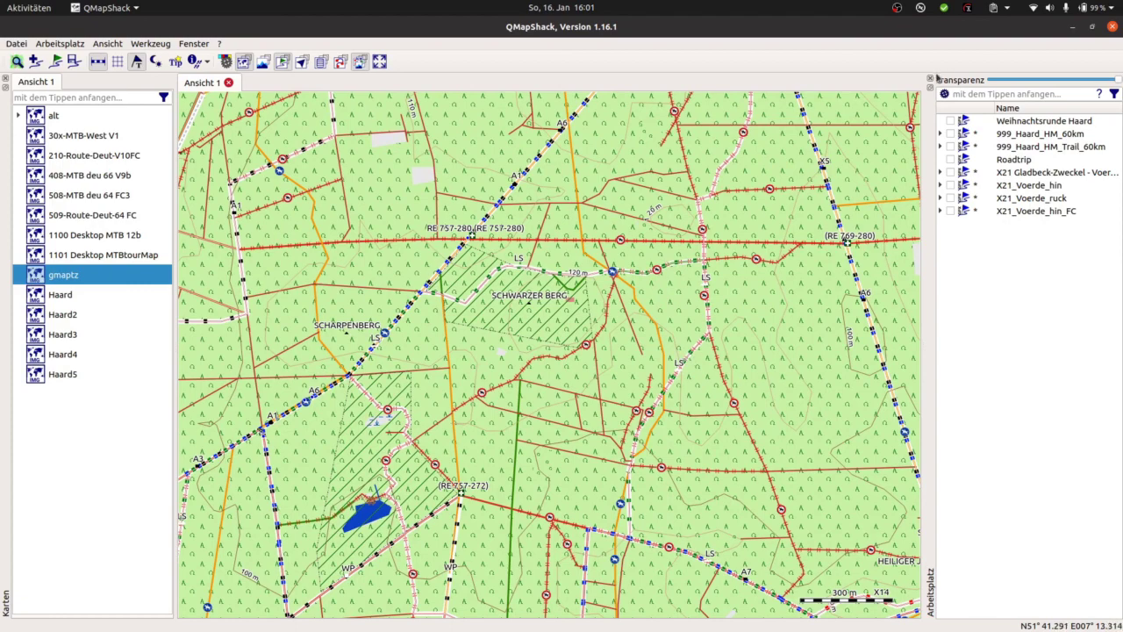
{"action": "left_click", "coordinate": [930, 80]}
{"action": "left_click_drag", "start_coordinate": [742, 529], "coordinate": [823, 256]}
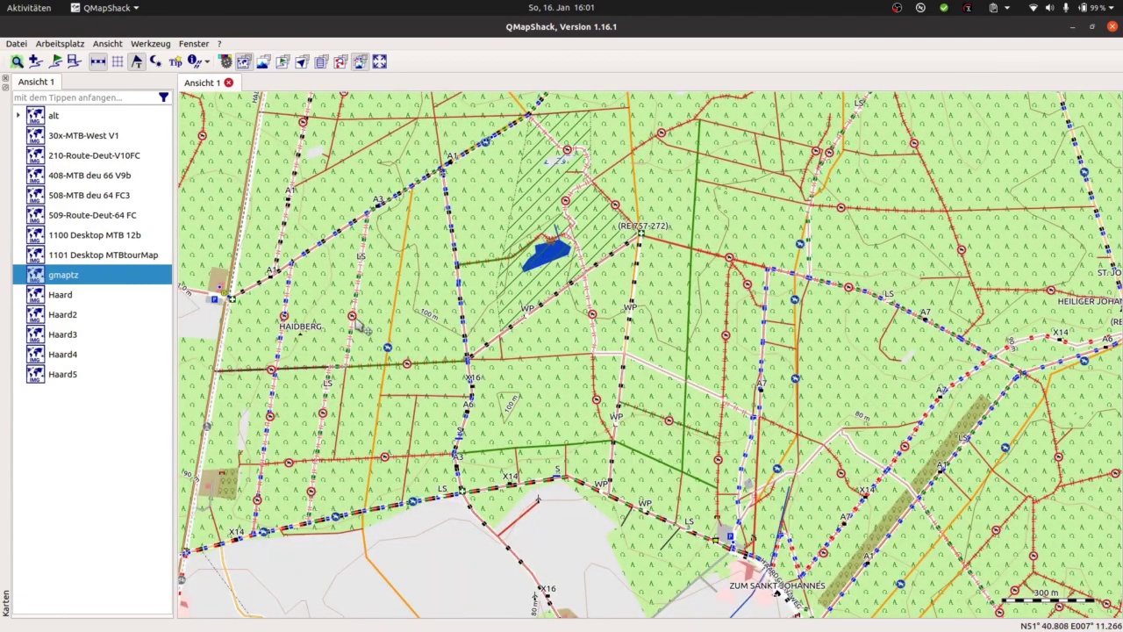
{"action": "left_click_drag", "start_coordinate": [946, 531], "coordinate": [630, 391]}
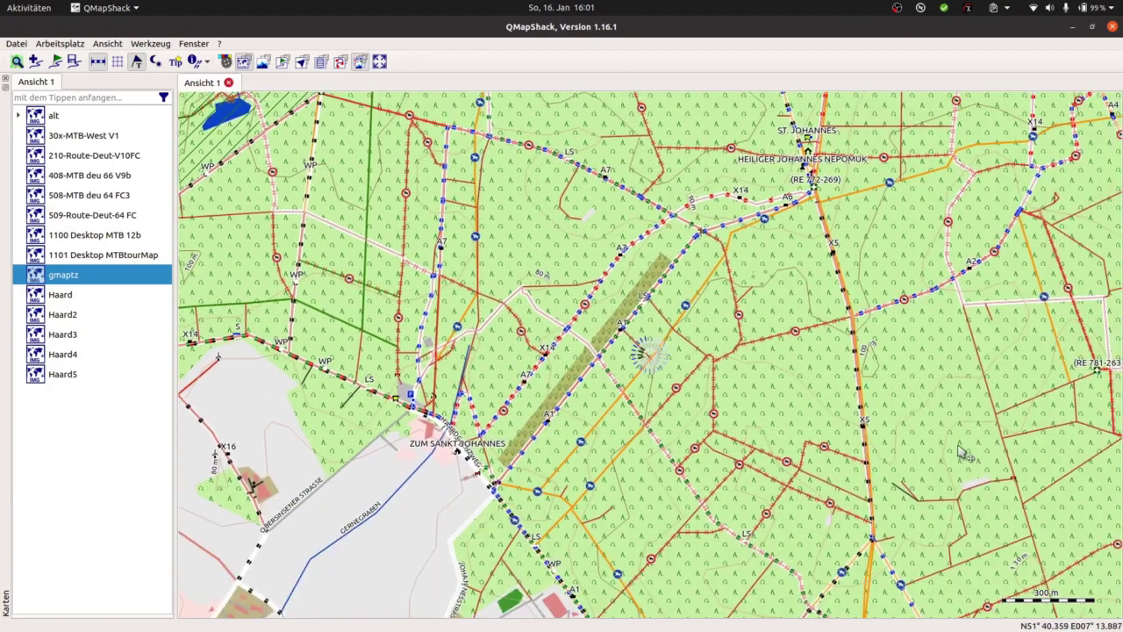
{"action": "left_click_drag", "start_coordinate": [965, 133], "coordinate": [865, 302]}
{"action": "left_click_drag", "start_coordinate": [832, 177], "coordinate": [854, 425]}
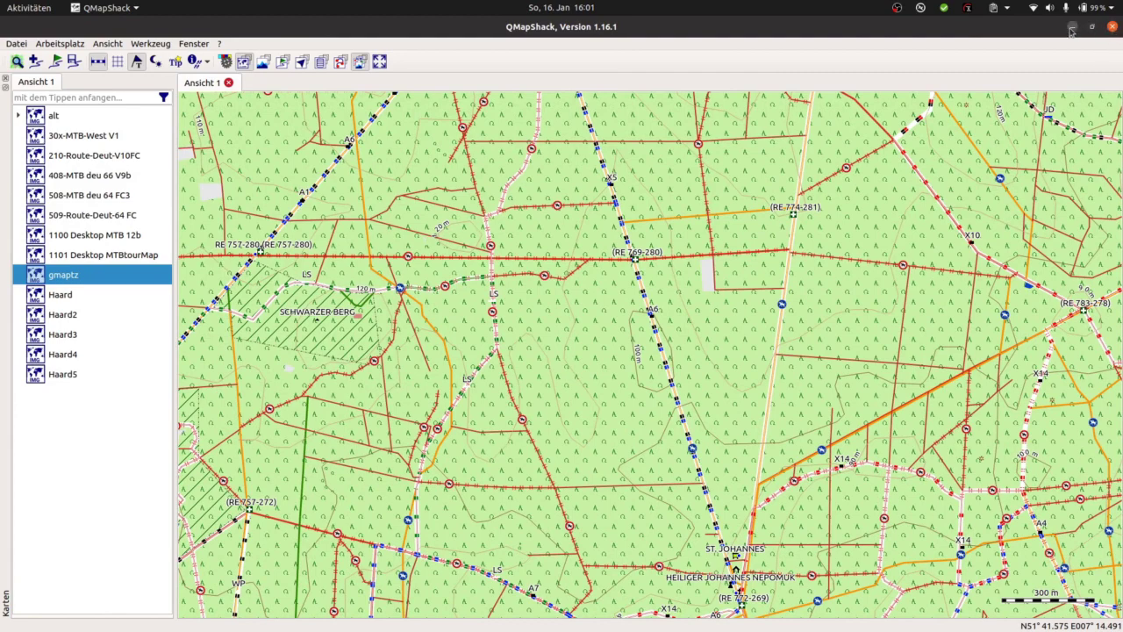
- Return to Map Composer and regenerate the Haard map with the changed route settings
{"action": "left_click", "coordinate": [1072, 29]}
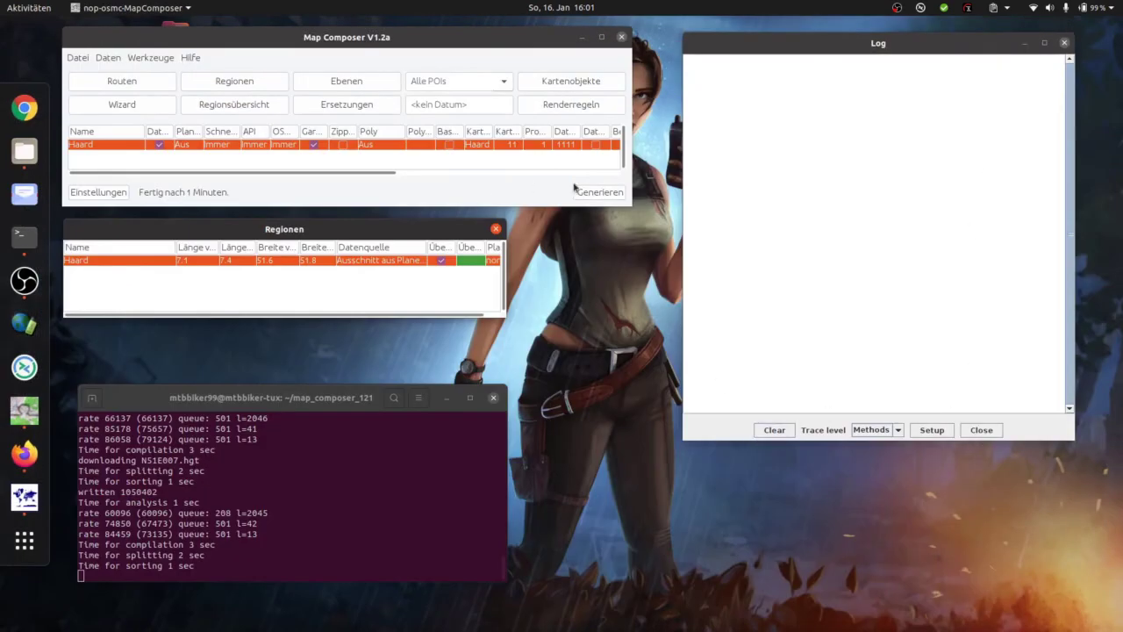
{"action": "left_click", "coordinate": [602, 193]}
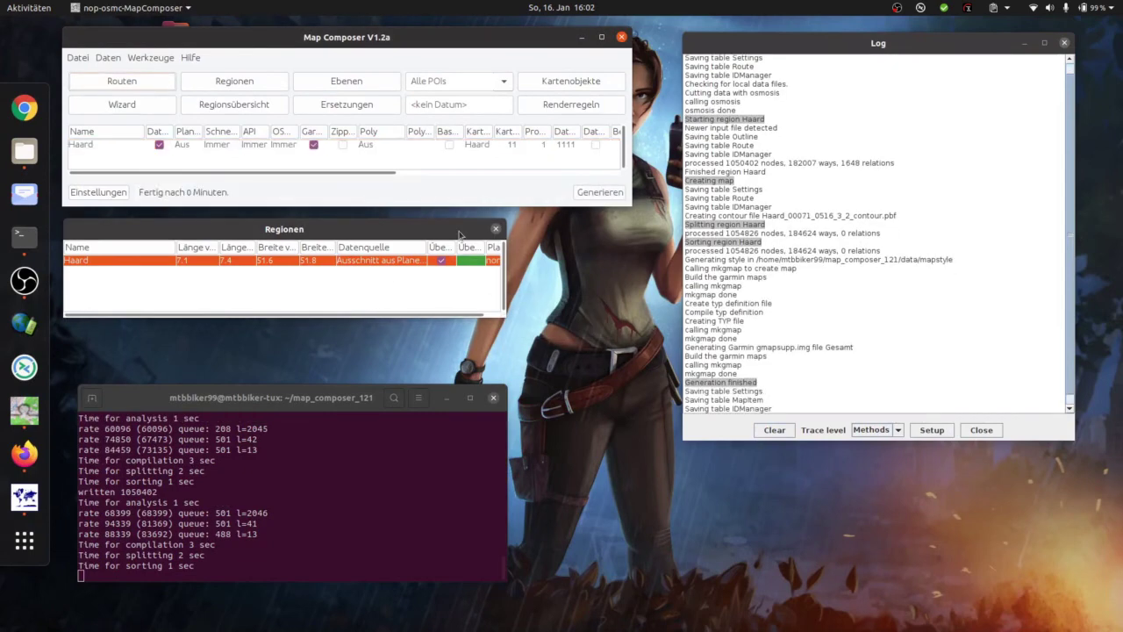
{"action": "left_click", "coordinate": [184, 146]}
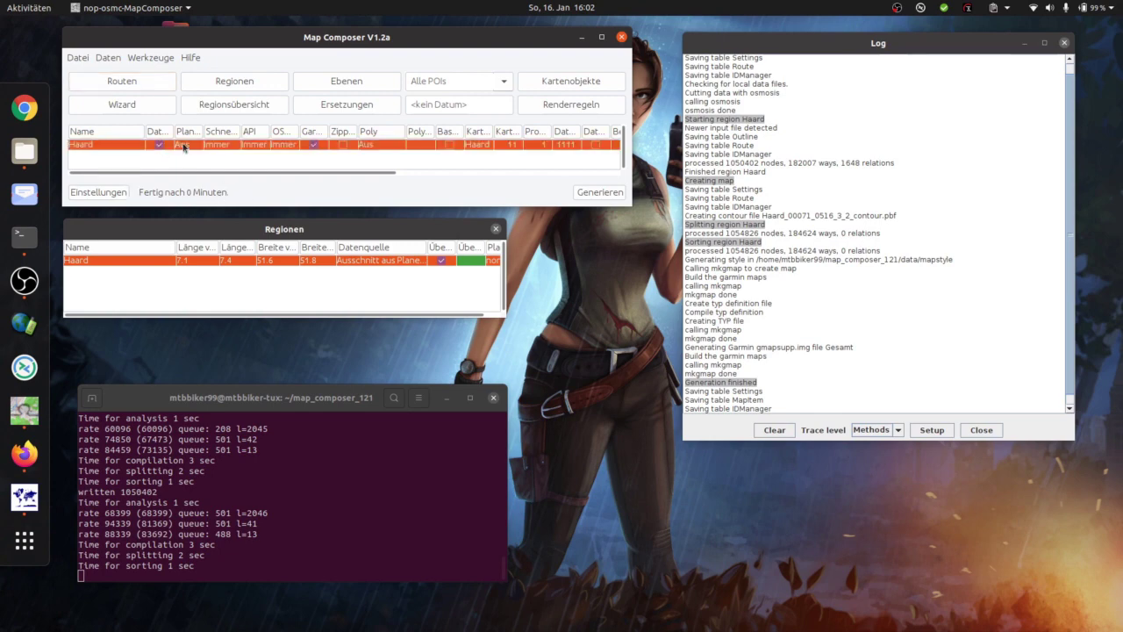
- Rename the newly generated gmapsupp.img in the map_composer_121 garmin folder to neu1.img
{"action": "left_click", "coordinate": [25, 151]}
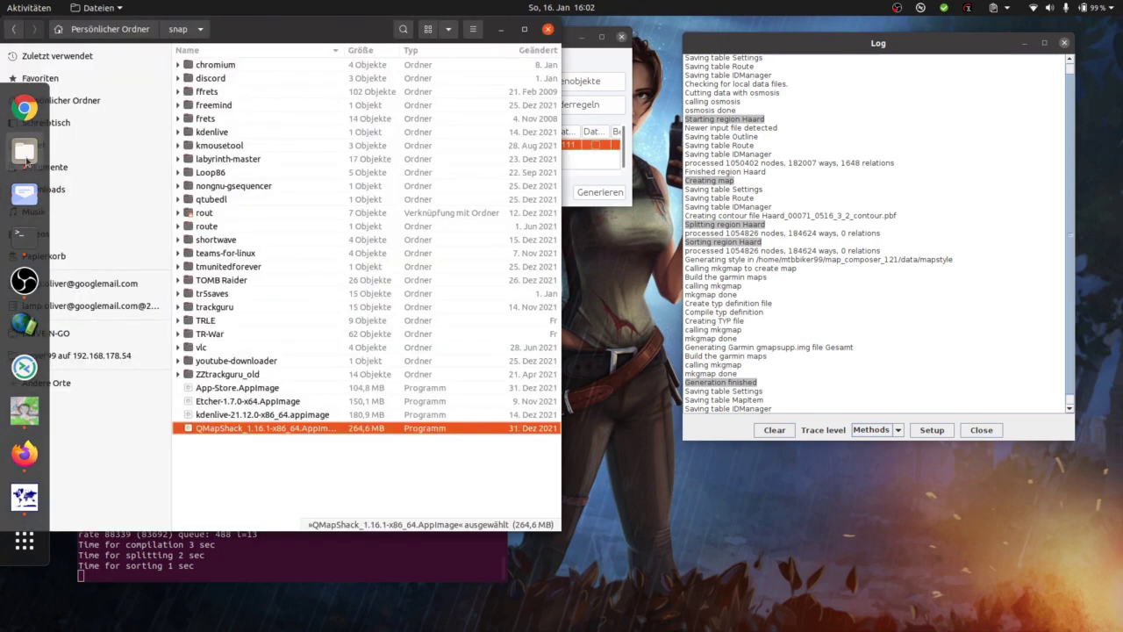
{"action": "left_click", "coordinate": [99, 29]}
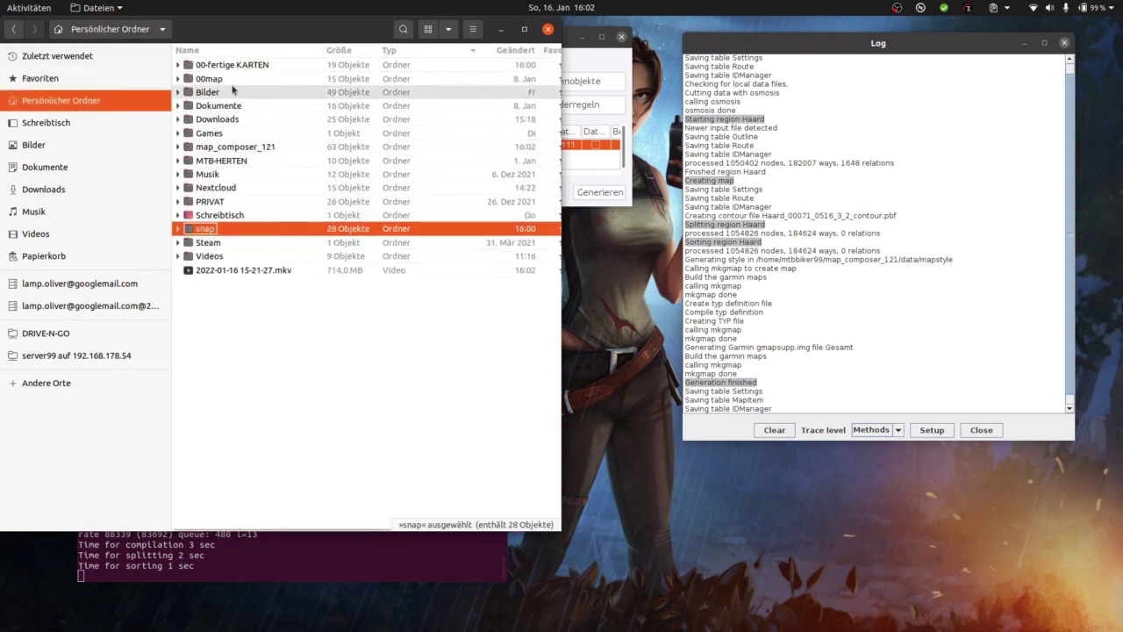
{"action": "double_click", "coordinate": [224, 147]}
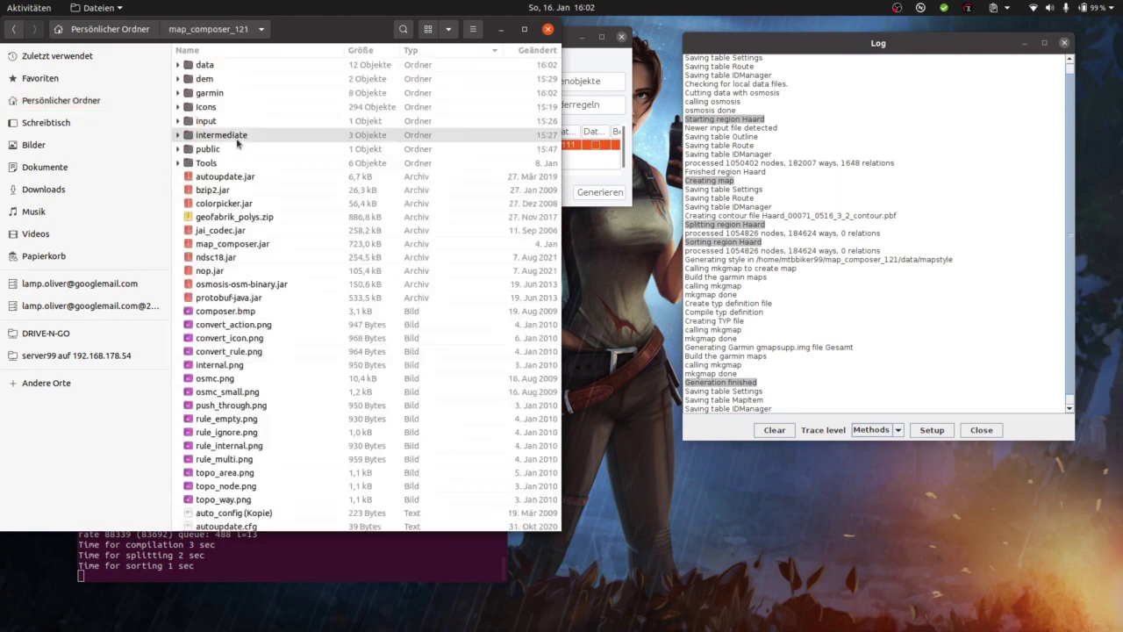
{"action": "double_click", "coordinate": [208, 95]}
{"action": "left_click", "coordinate": [224, 124]}
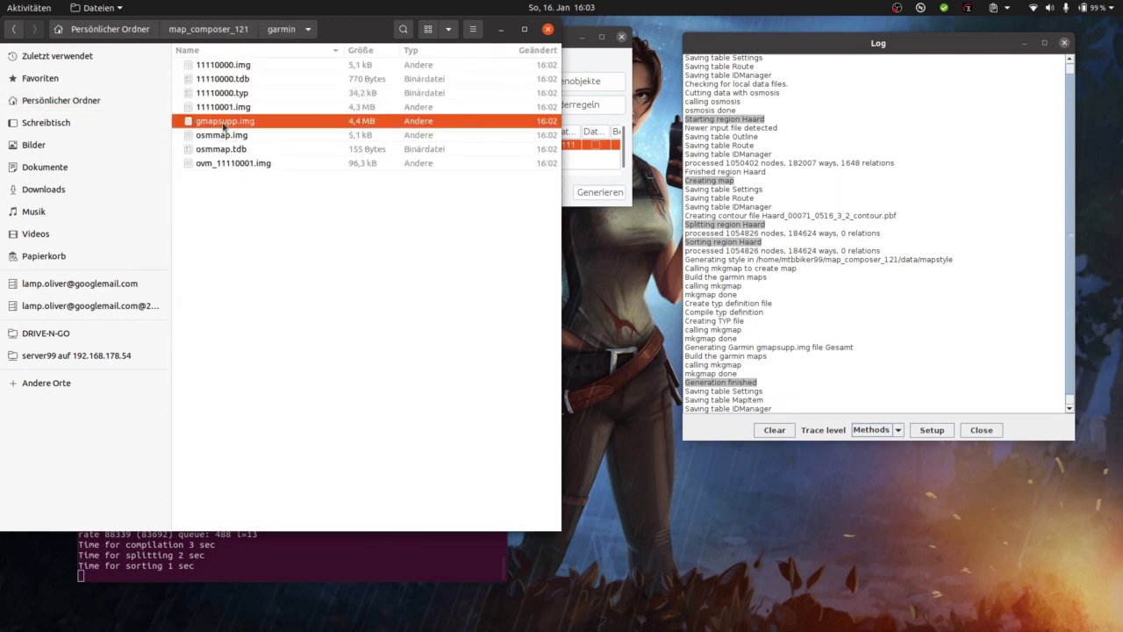
{"action": "key", "text": "F2"}
{"action": "type", "text": "n"}
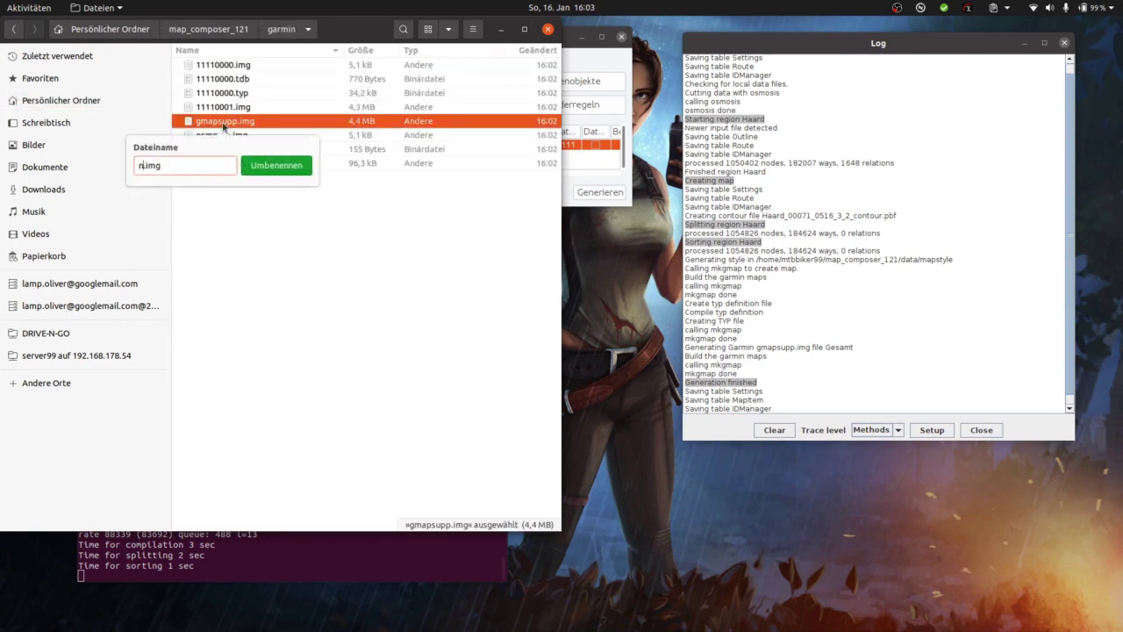
{"action": "type", "text": "eu1"}
{"action": "key", "text": "Return"}
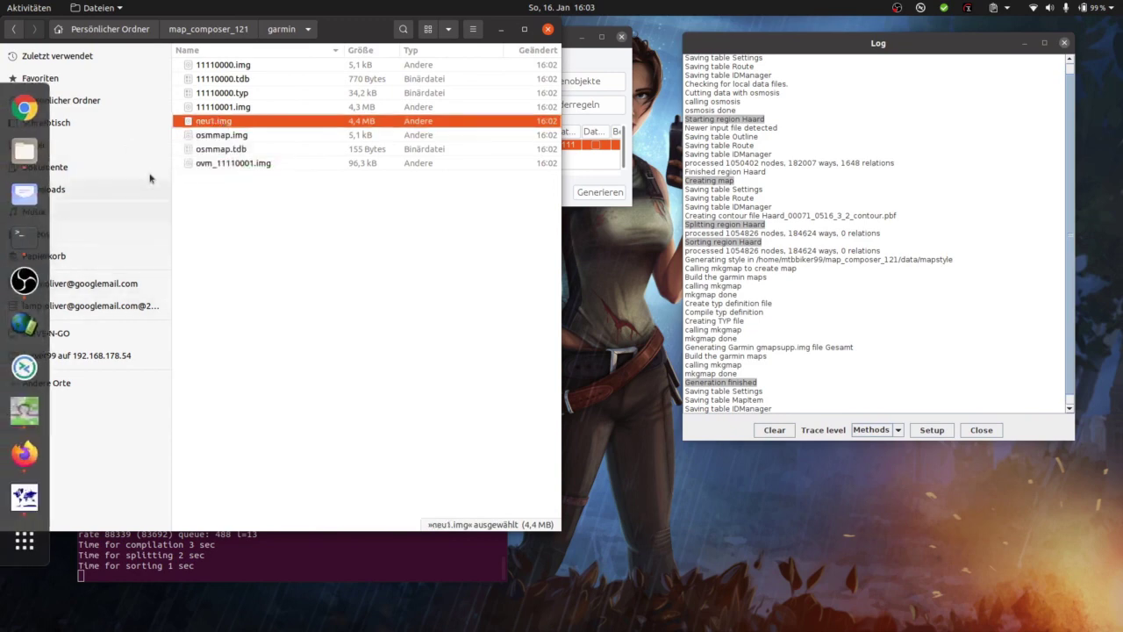
- Paste neu1.img into the 00-fertige KARTEN folder and minimise the file manager
{"action": "left_click", "coordinate": [103, 29]}
{"action": "left_click", "coordinate": [263, 68]}
{"action": "double_click", "coordinate": [263, 66]}
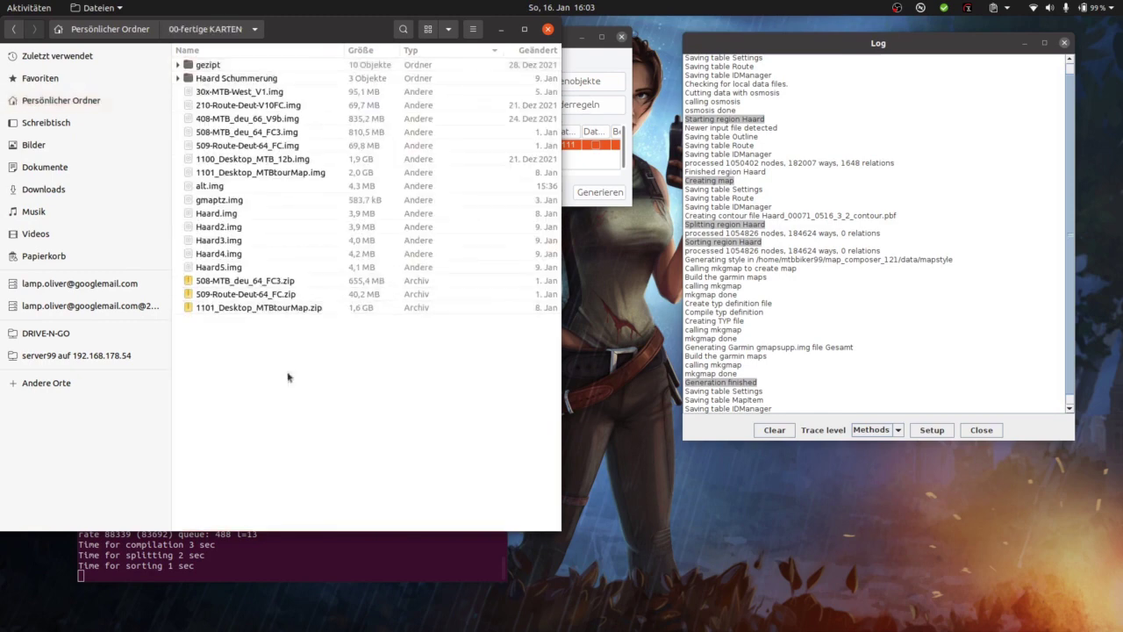
{"action": "right_click", "coordinate": [289, 374]}
{"action": "left_click", "coordinate": [345, 400]}
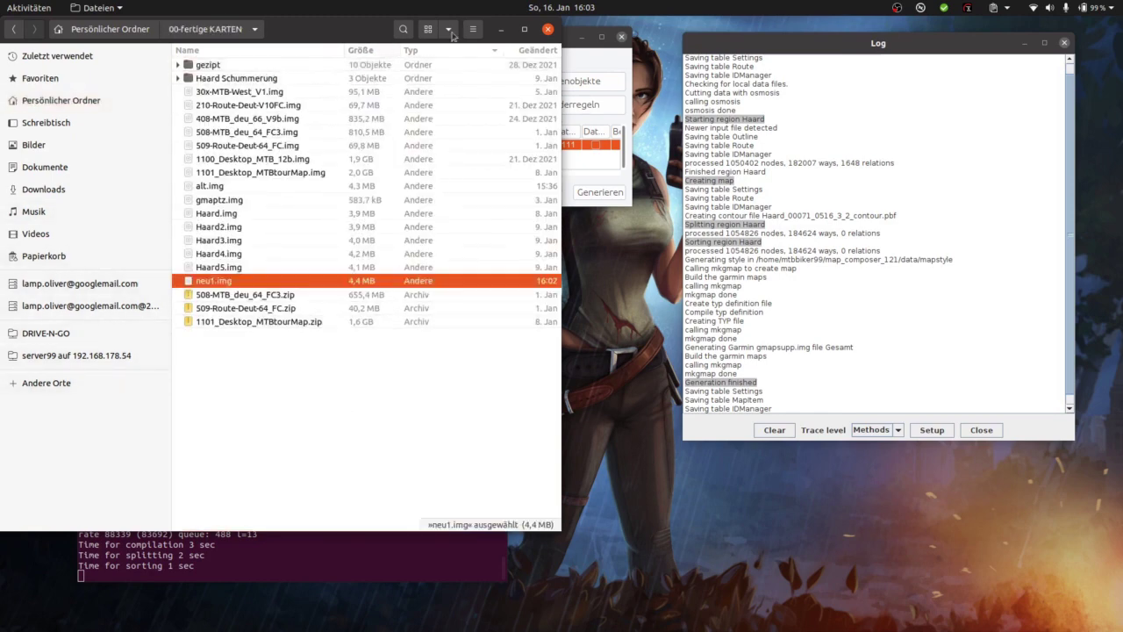
{"action": "left_click", "coordinate": [500, 29]}
- Switch to QMapShack, reload the map list and activate the neu1 map
{"action": "left_click", "coordinate": [24, 496]}
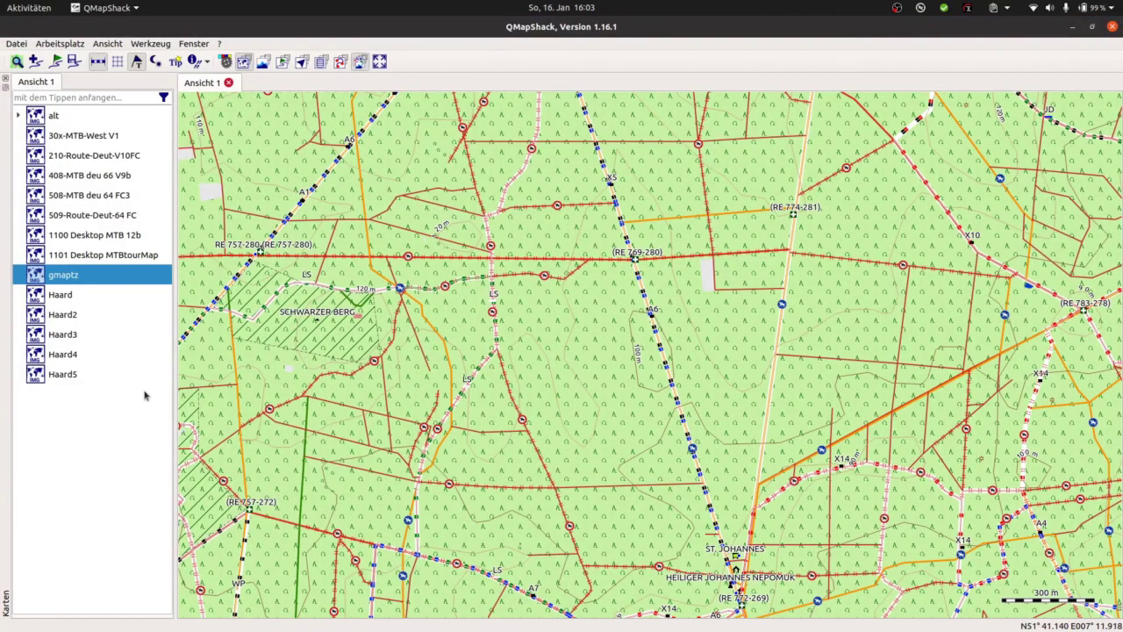
{"action": "right_click", "coordinate": [93, 457]}
{"action": "left_click", "coordinate": [155, 507]}
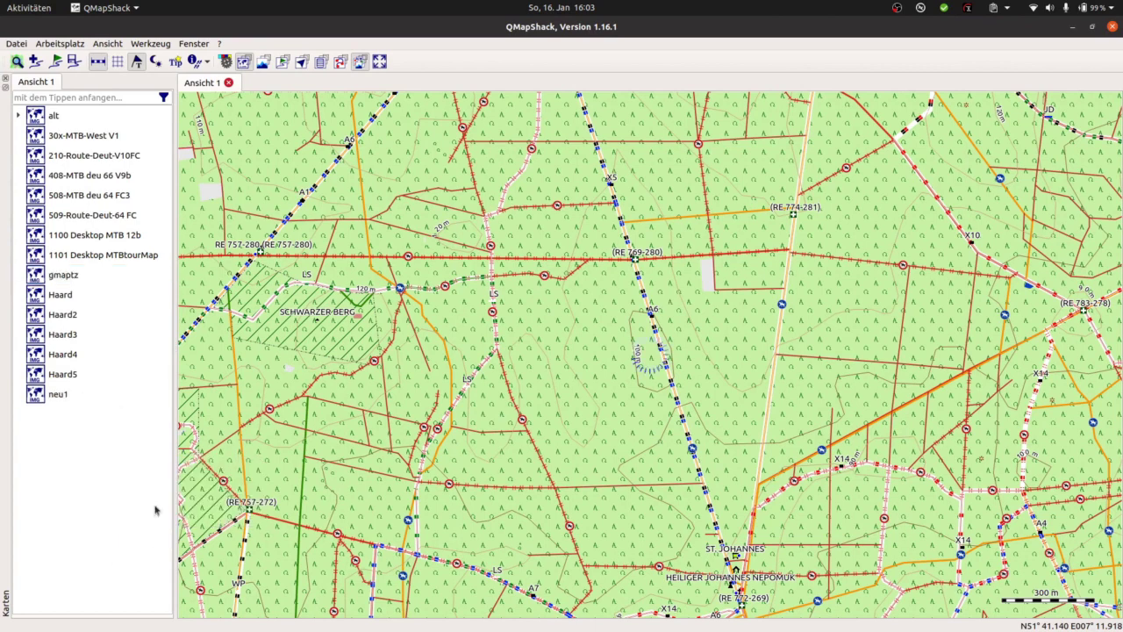
{"action": "right_click", "coordinate": [56, 400]}
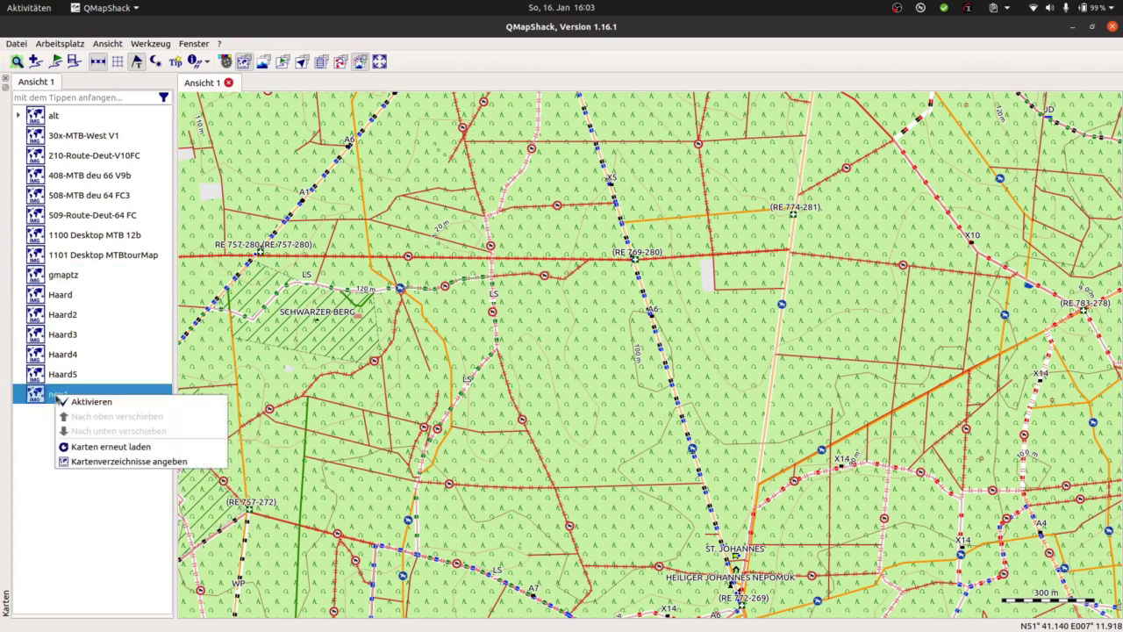
{"action": "left_click", "coordinate": [84, 405]}
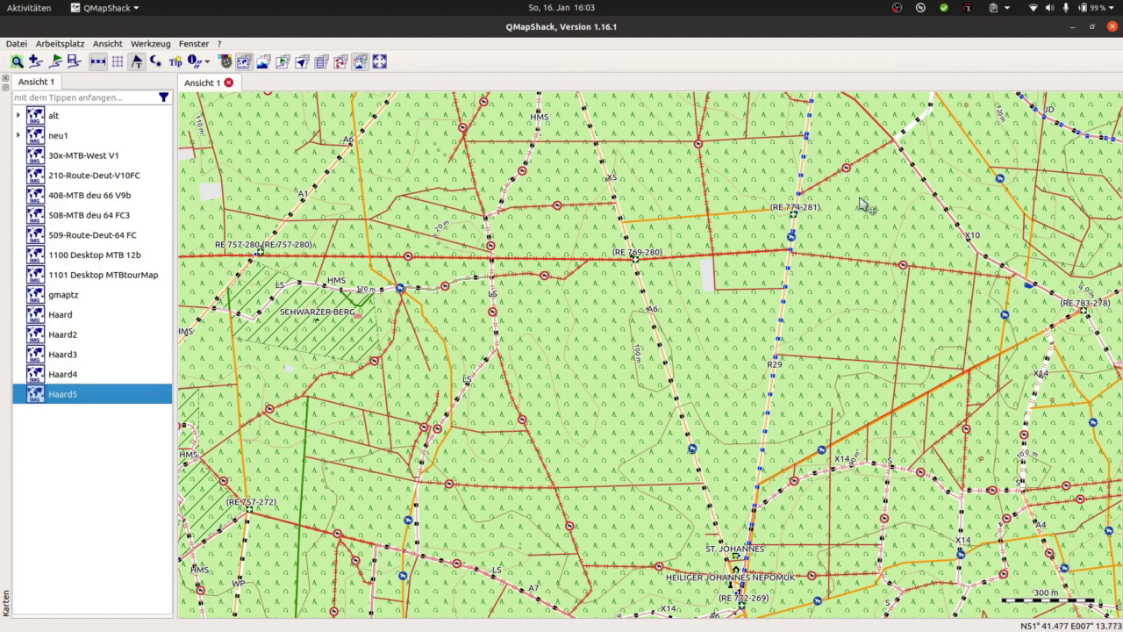
- Examine the bicycle and hiking route markings across the Haard forest on the neu1 map
{"action": "left_click_drag", "start_coordinate": [856, 197], "coordinate": [831, 506]}
{"action": "left_click_drag", "start_coordinate": [634, 615], "coordinate": [698, 529]}
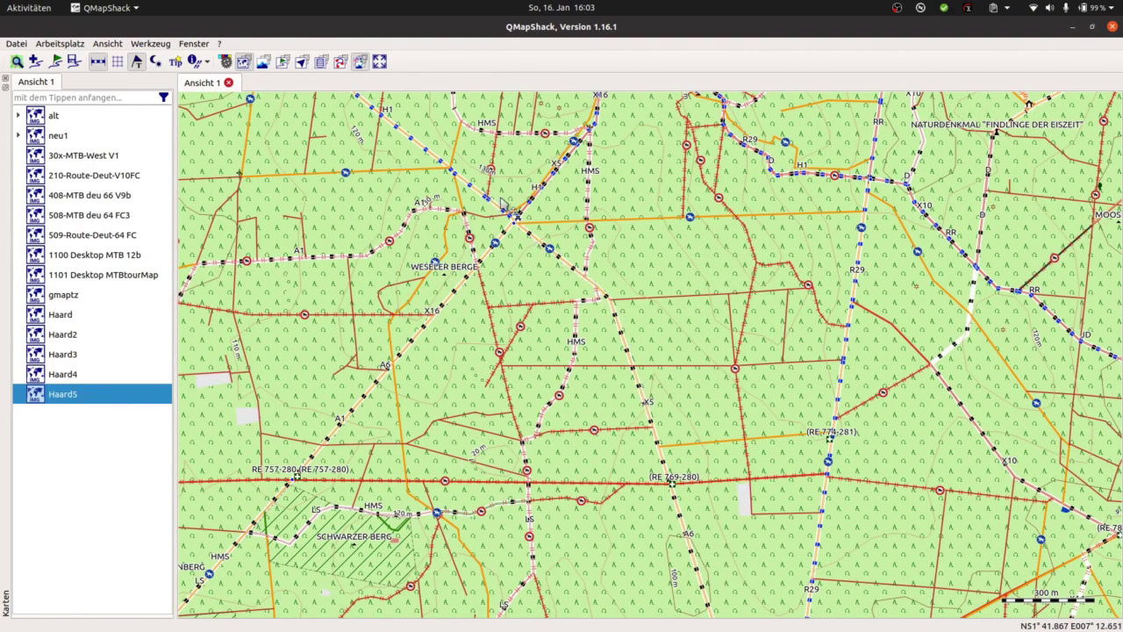
{"action": "left_click_drag", "start_coordinate": [482, 492], "coordinate": [555, 180]}
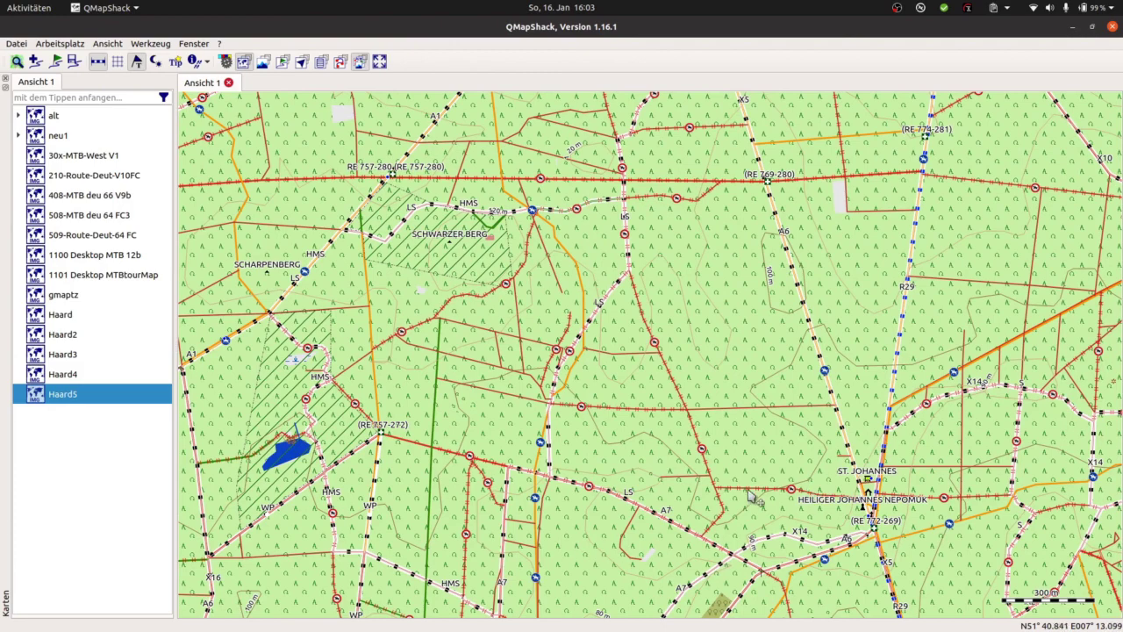
{"action": "left_click_drag", "start_coordinate": [669, 541], "coordinate": [698, 218]}
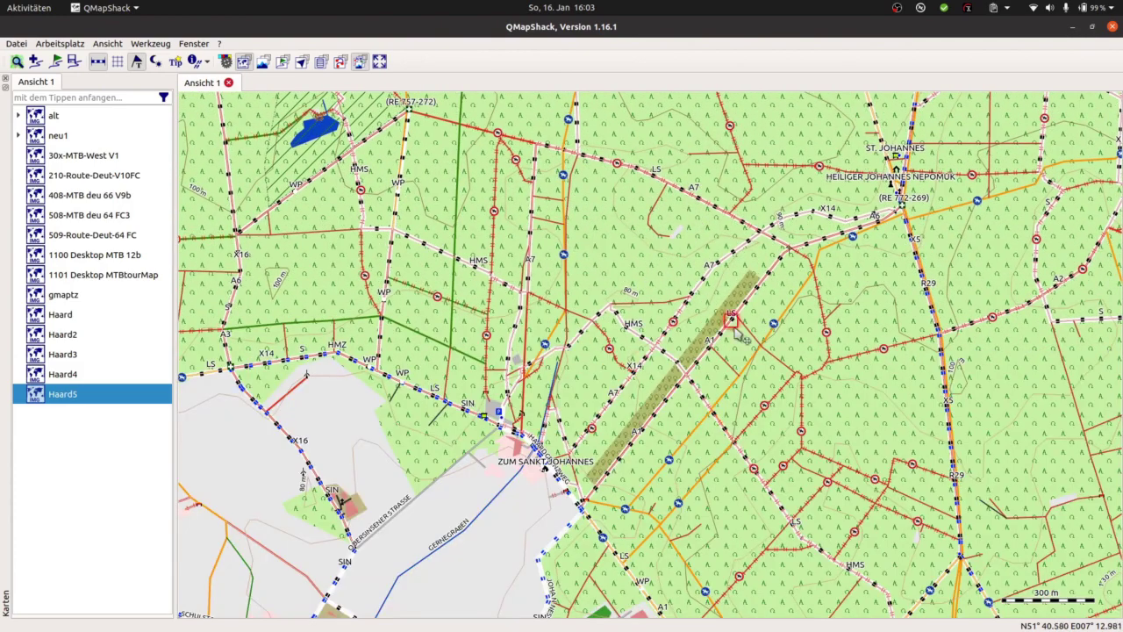
{"action": "left_click_drag", "start_coordinate": [730, 544], "coordinate": [593, 344]}
- Inspect the marking symbols along the HMS and H3 routes close up
{"action": "scroll", "coordinate": [480, 307], "scroll_direction": "up", "scroll_amount": 5}
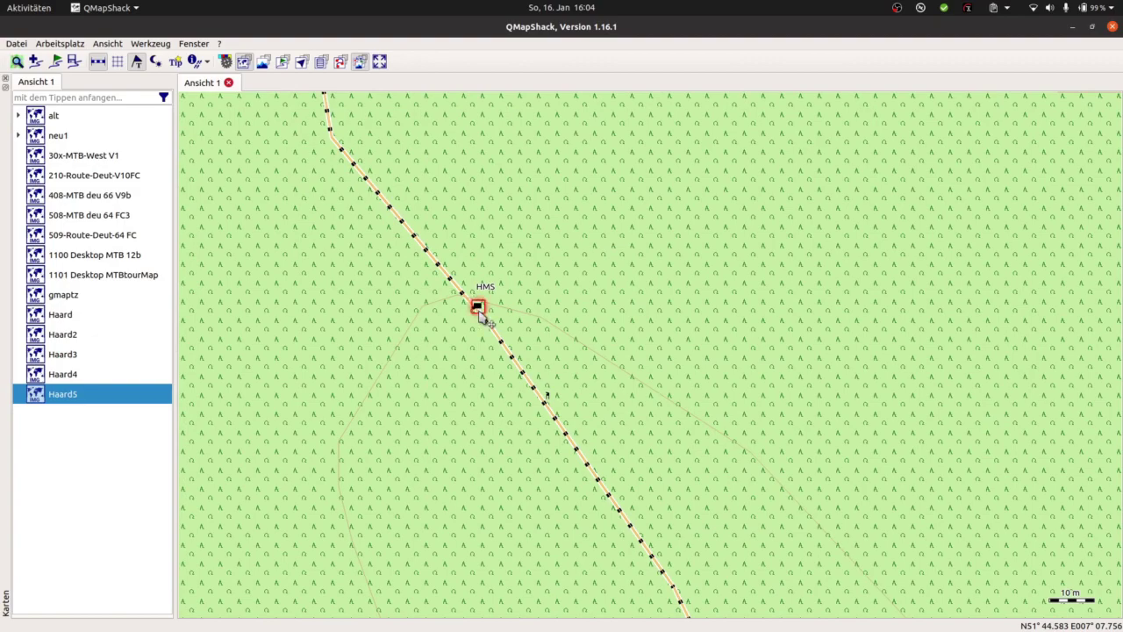
{"action": "scroll", "coordinate": [489, 339], "scroll_direction": "down", "scroll_amount": 2}
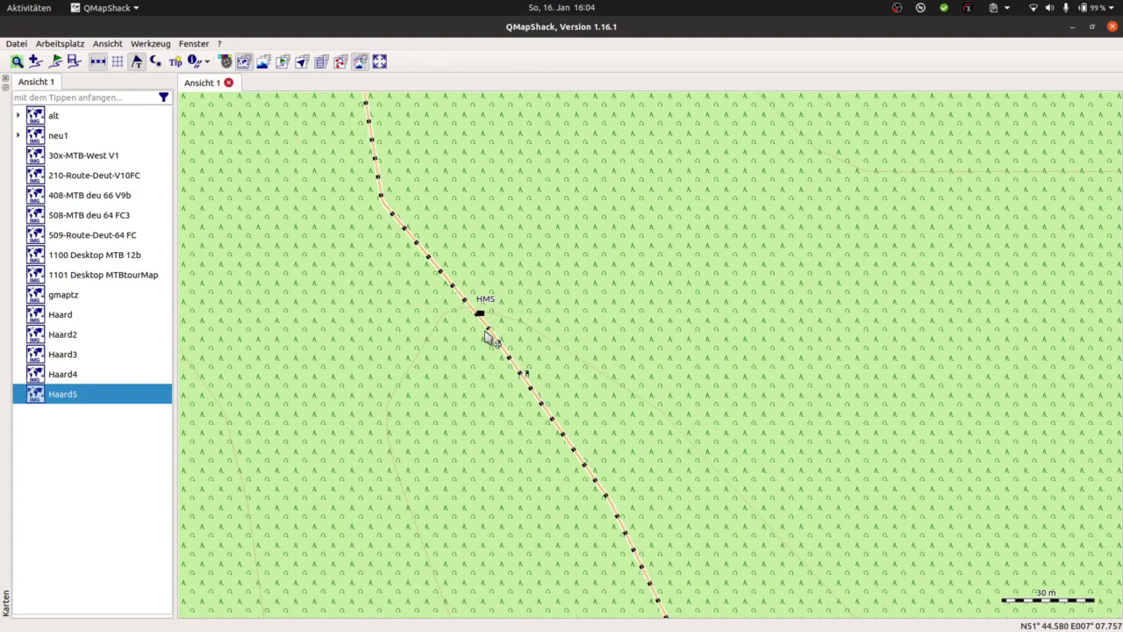
{"action": "scroll", "coordinate": [489, 339], "scroll_direction": "down", "scroll_amount": 3}
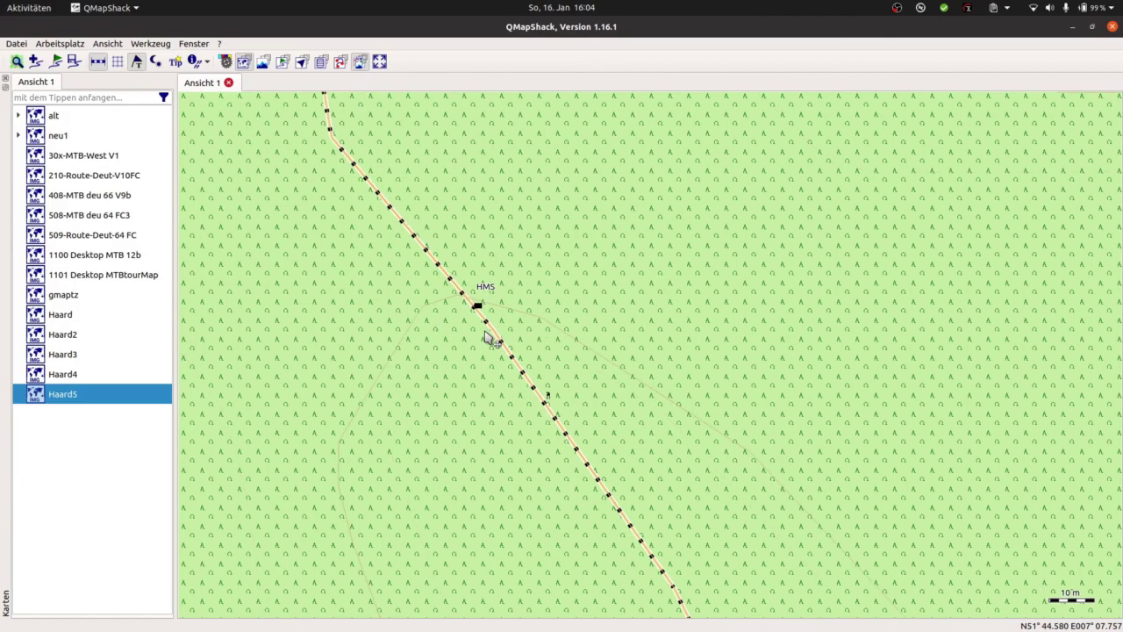
{"action": "scroll", "coordinate": [489, 339], "scroll_direction": "down", "scroll_amount": 3}
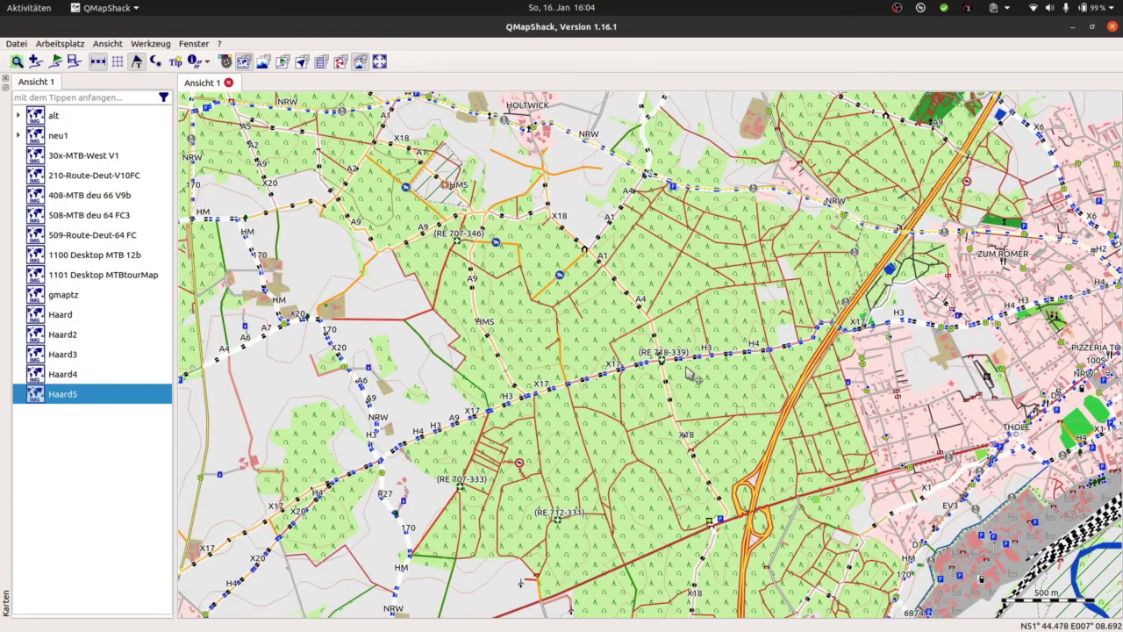
{"action": "scroll", "coordinate": [689, 369], "scroll_direction": "up", "scroll_amount": 6}
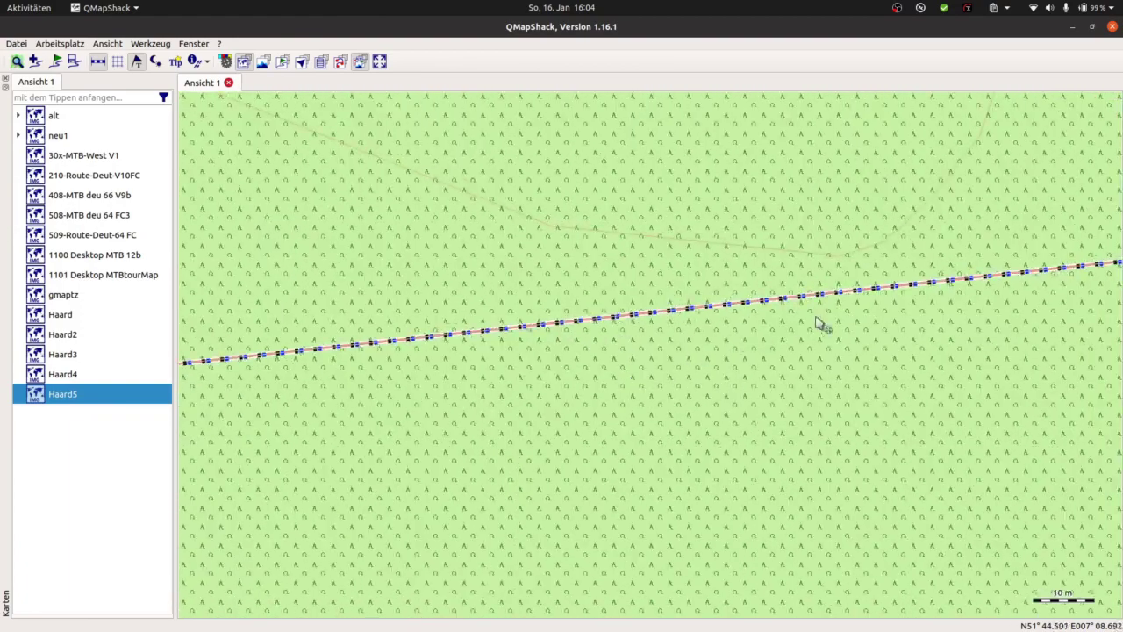
{"action": "left_click_drag", "start_coordinate": [819, 323], "coordinate": [659, 406]}
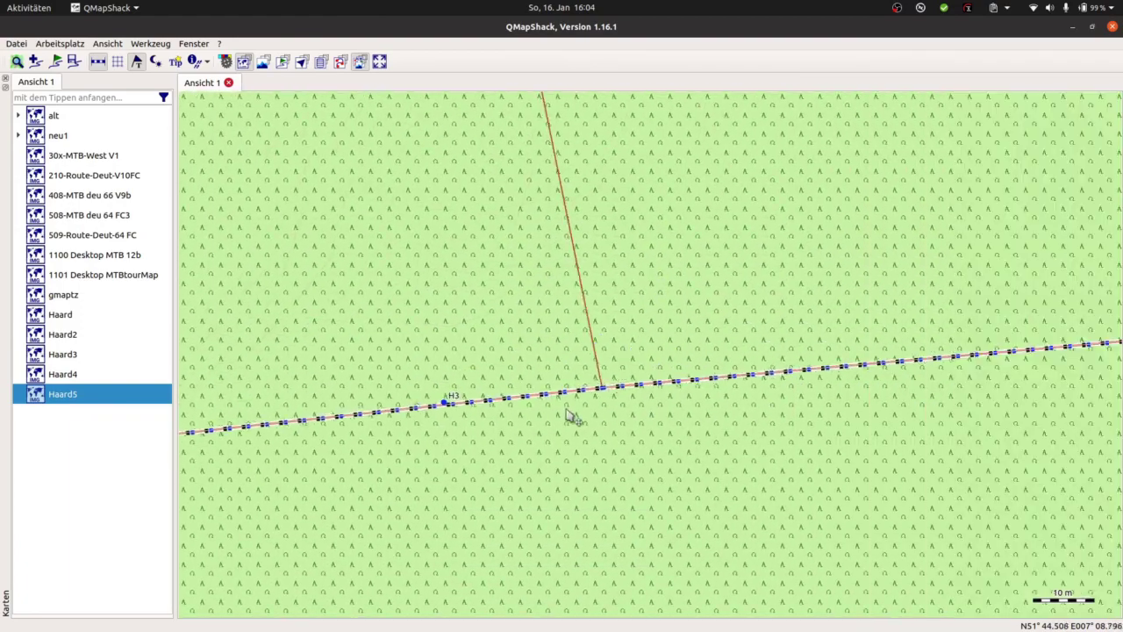
{"action": "scroll", "coordinate": [450, 414], "scroll_direction": "up", "scroll_amount": 1}
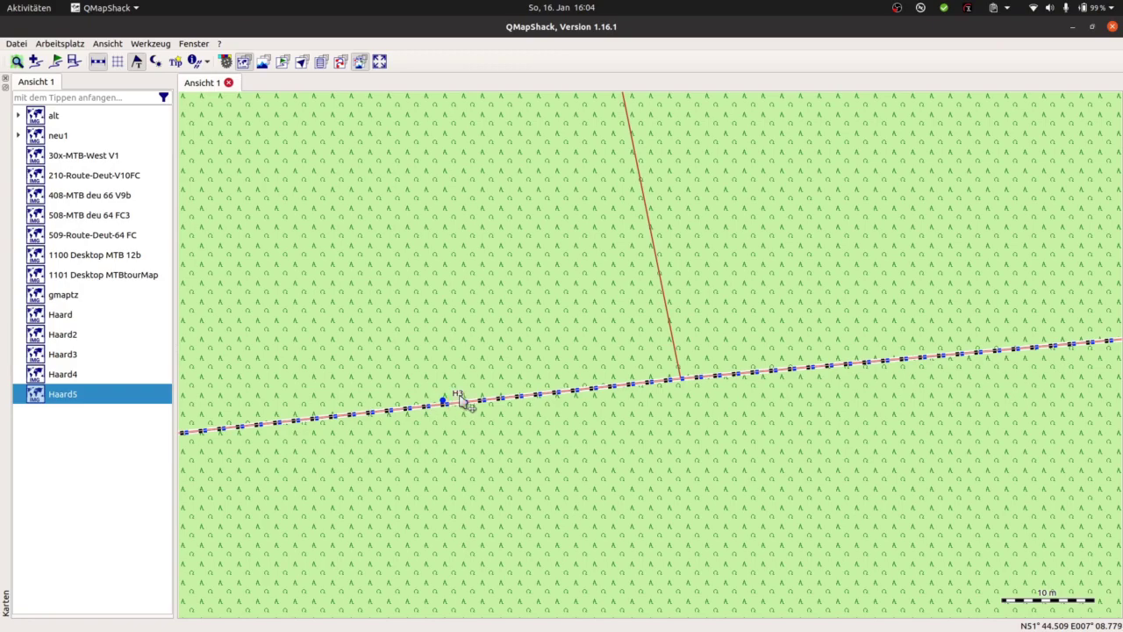
{"action": "scroll", "coordinate": [462, 399], "scroll_direction": "down", "scroll_amount": 3}
{"action": "scroll", "coordinate": [463, 400], "scroll_direction": "down", "scroll_amount": 2}
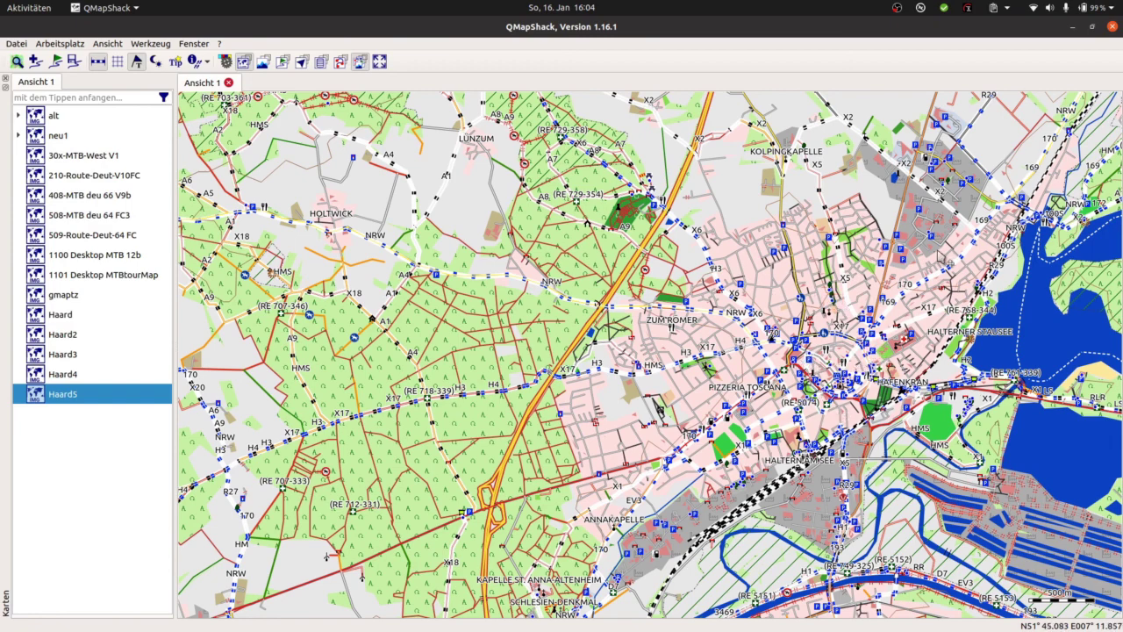
- Minimise QMapShack to return to Map Composer and clear the log
{"action": "left_click", "coordinate": [1083, 28]}
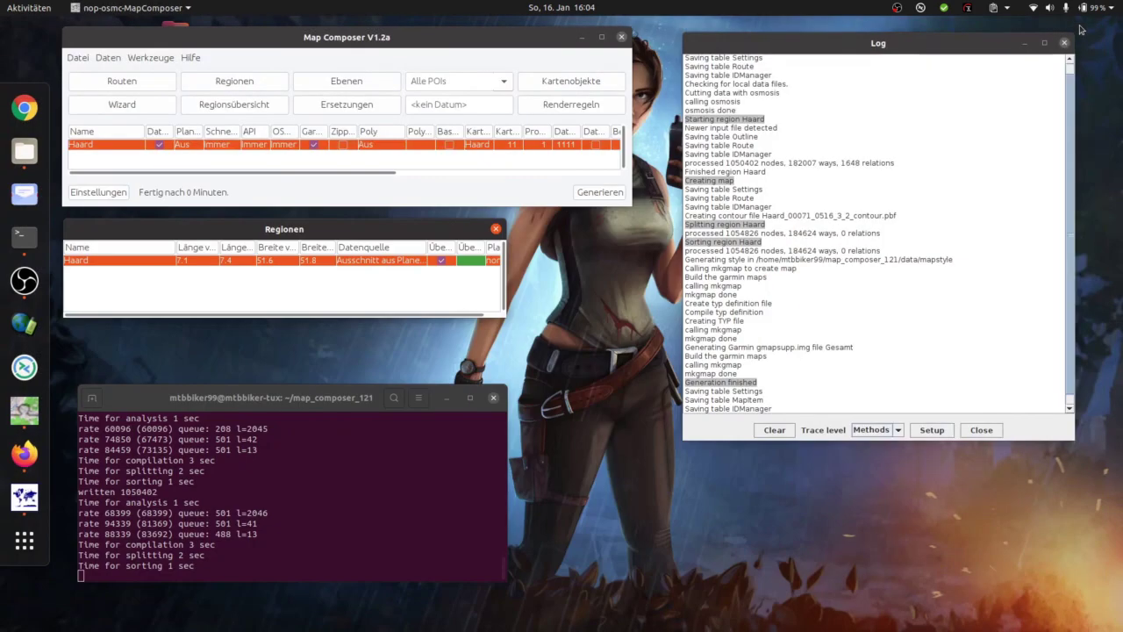
{"action": "left_click", "coordinate": [774, 430]}
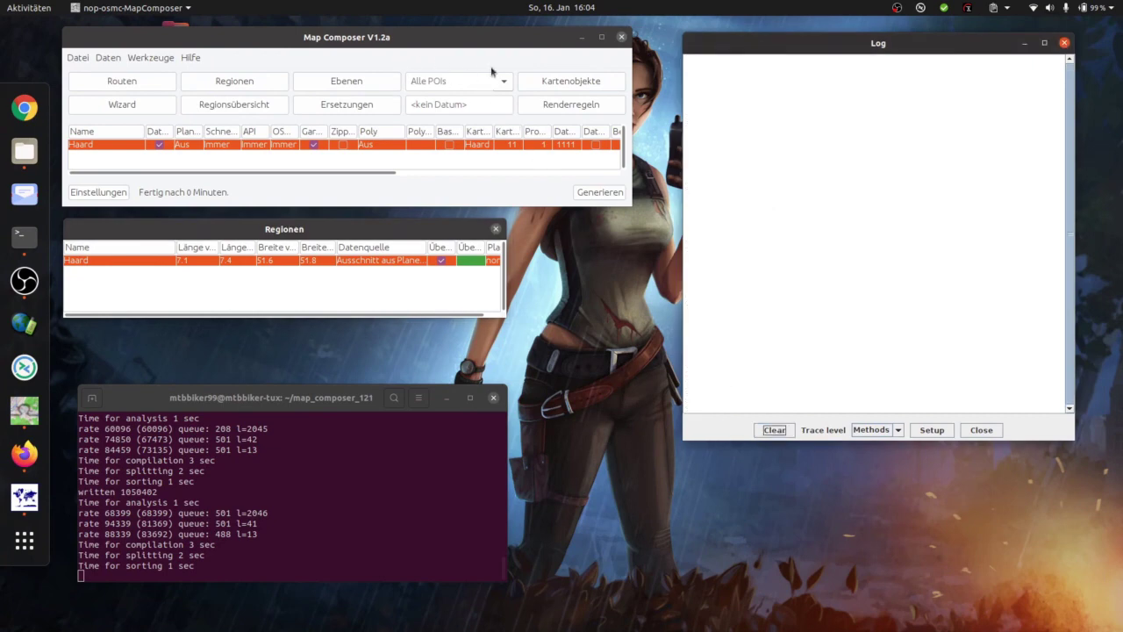
- Open the render rules for Alle POIs, enlarge their window and sort the entries by zoom
{"action": "left_click", "coordinate": [502, 81]}
{"action": "left_click", "coordinate": [460, 124]}
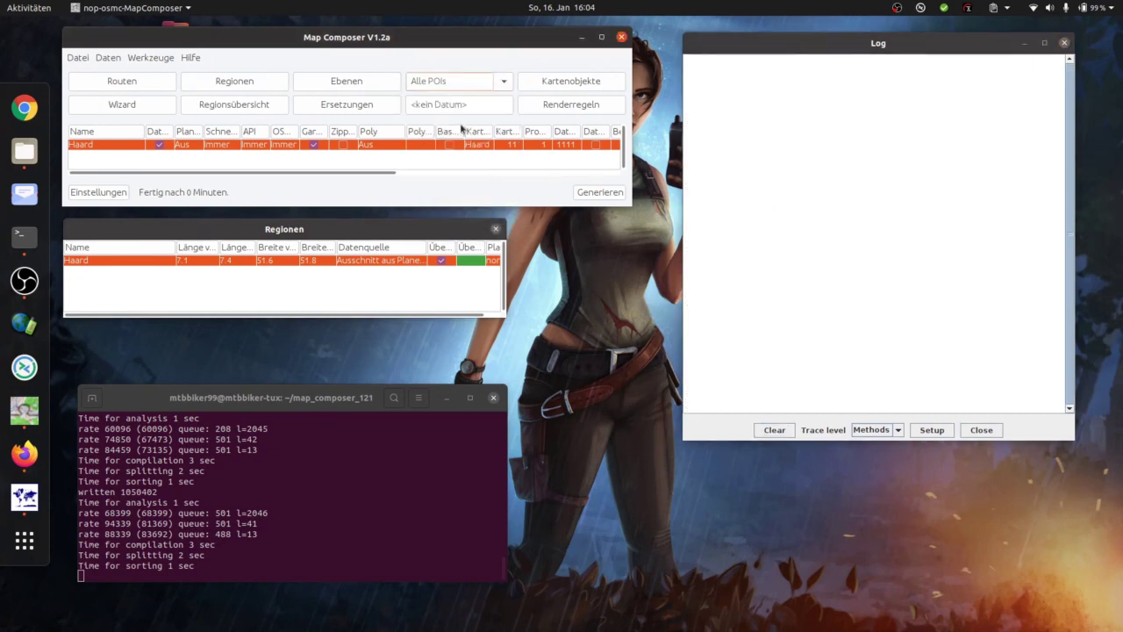
{"action": "left_click", "coordinate": [578, 104]}
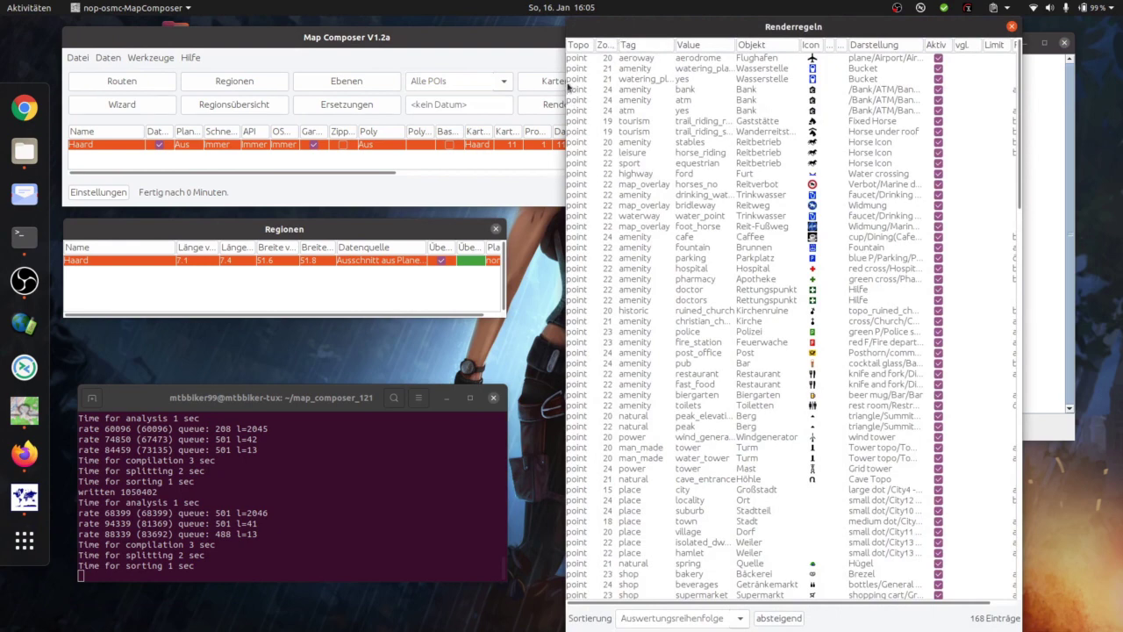
{"action": "left_click_drag", "start_coordinate": [567, 85], "coordinate": [257, 87]}
{"action": "left_click", "coordinate": [430, 618]}
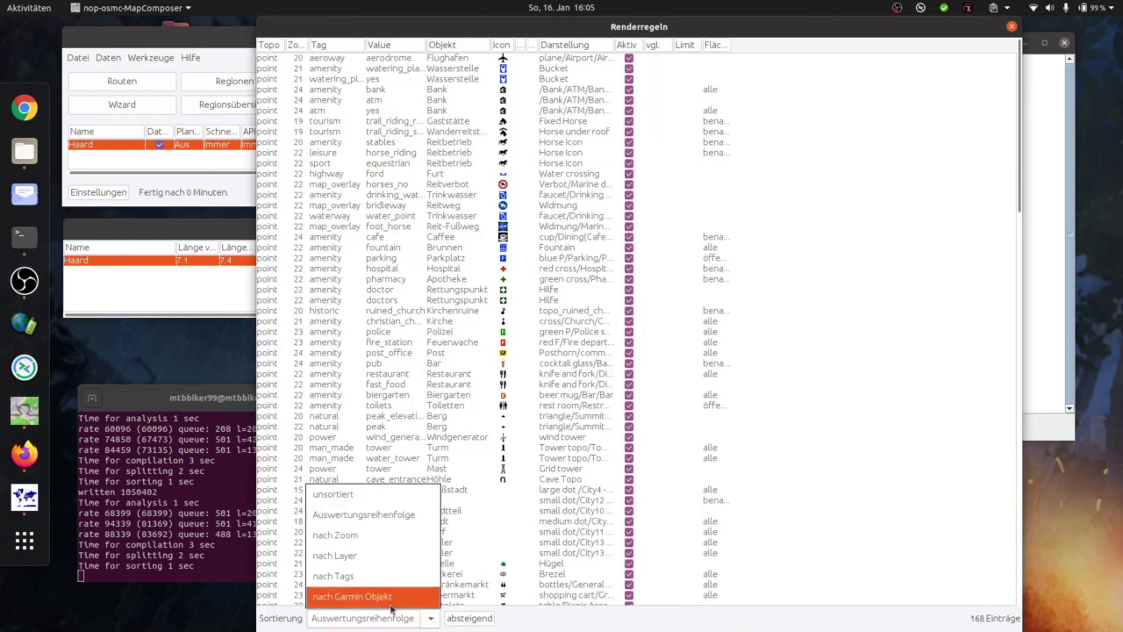
{"action": "left_click", "coordinate": [369, 536]}
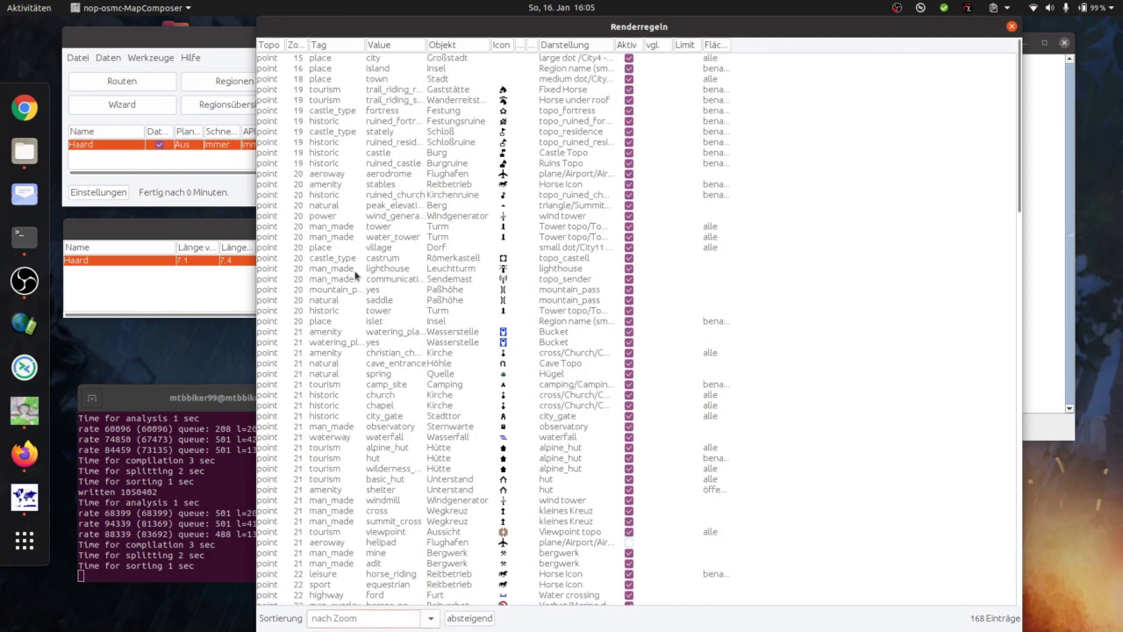
- Replace the zoom of all point rules from aeroway aerodrome through railway subway entrance with 24 and close the render rules
{"action": "left_click", "coordinate": [314, 174]}
{"action": "scroll", "coordinate": [484, 383], "scroll_direction": "down", "scroll_amount": 7}
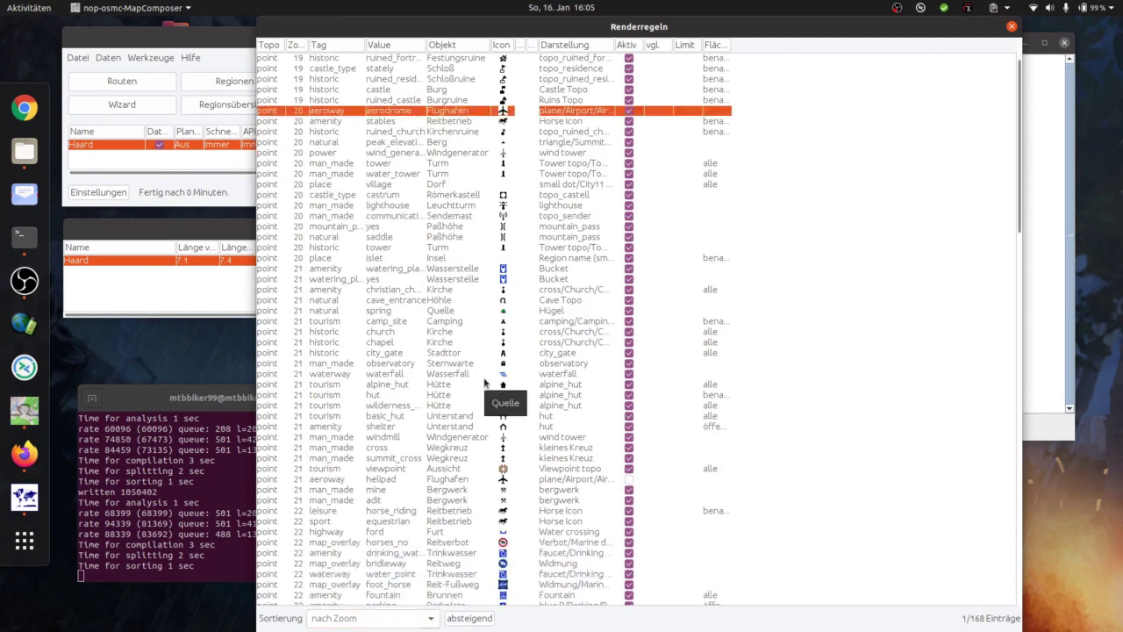
{"action": "scroll", "coordinate": [485, 382], "scroll_direction": "down", "scroll_amount": 20}
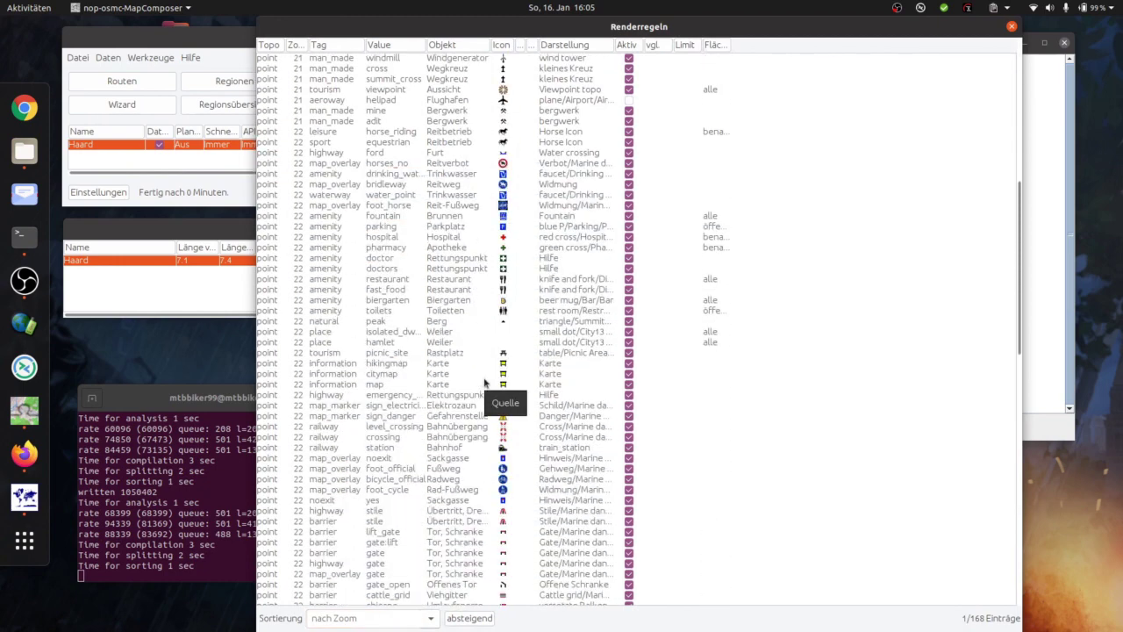
{"action": "scroll", "coordinate": [484, 382], "scroll_direction": "down", "scroll_amount": 14}
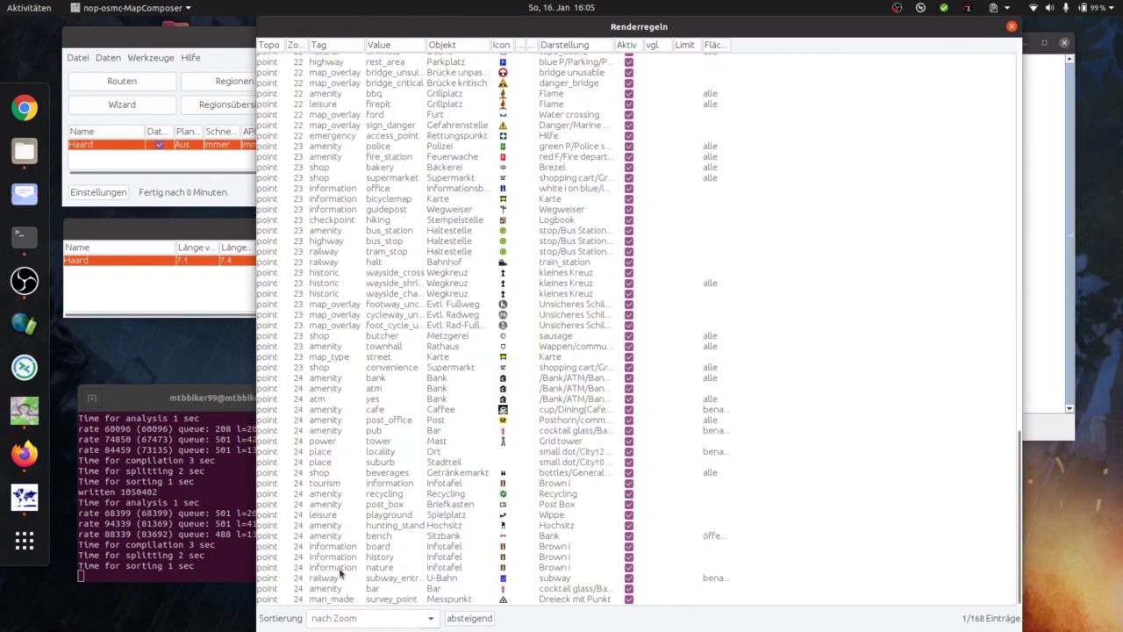
{"action": "left_click", "coordinate": [341, 581], "text": "shift"}
{"action": "right_click", "coordinate": [299, 478]}
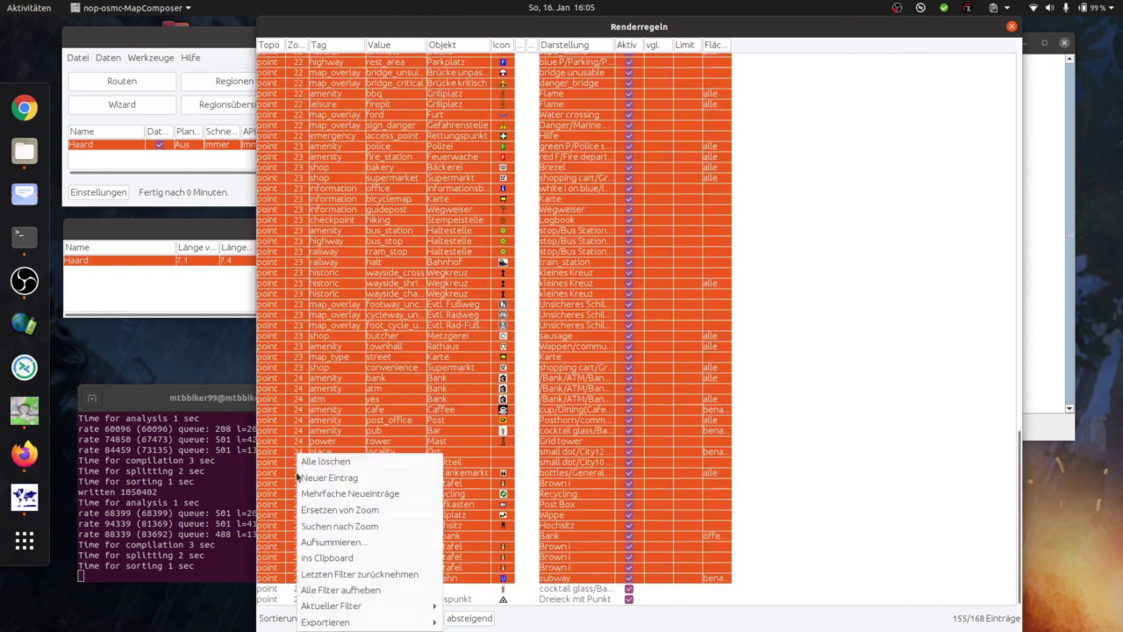
{"action": "left_click", "coordinate": [356, 510]}
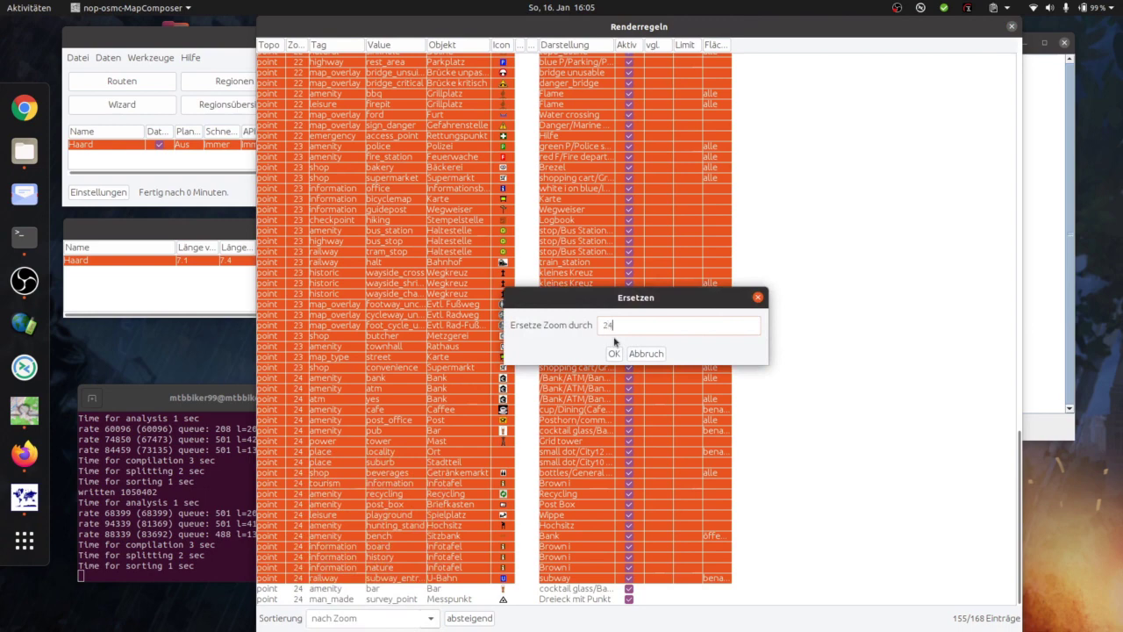
{"action": "left_click", "coordinate": [614, 354]}
{"action": "left_click", "coordinate": [427, 327]}
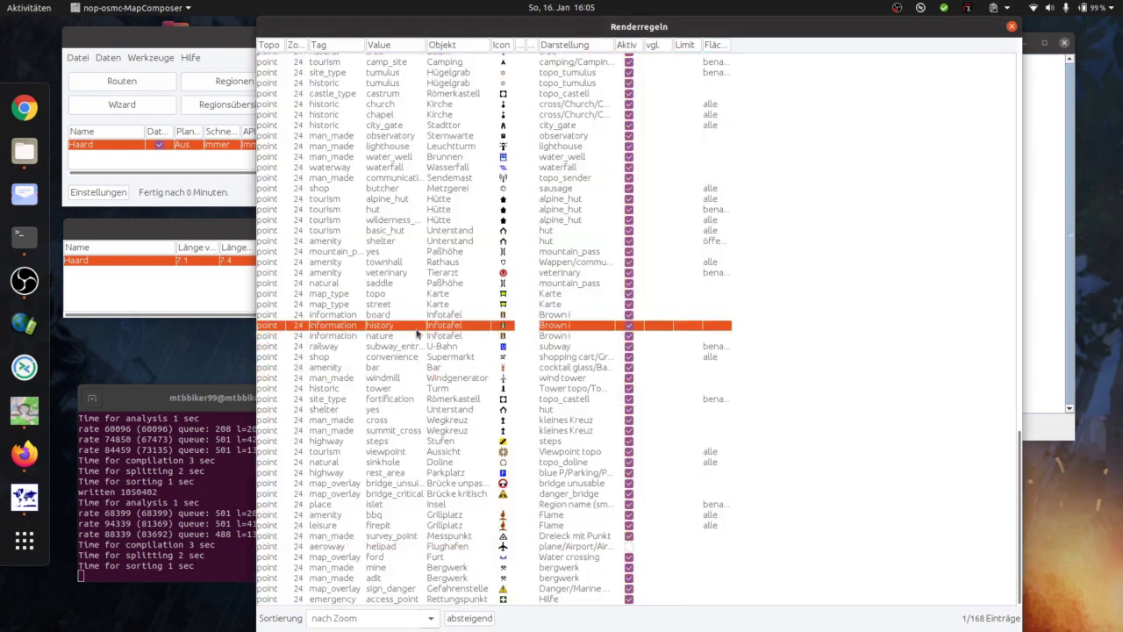
{"action": "left_click", "coordinate": [370, 368]}
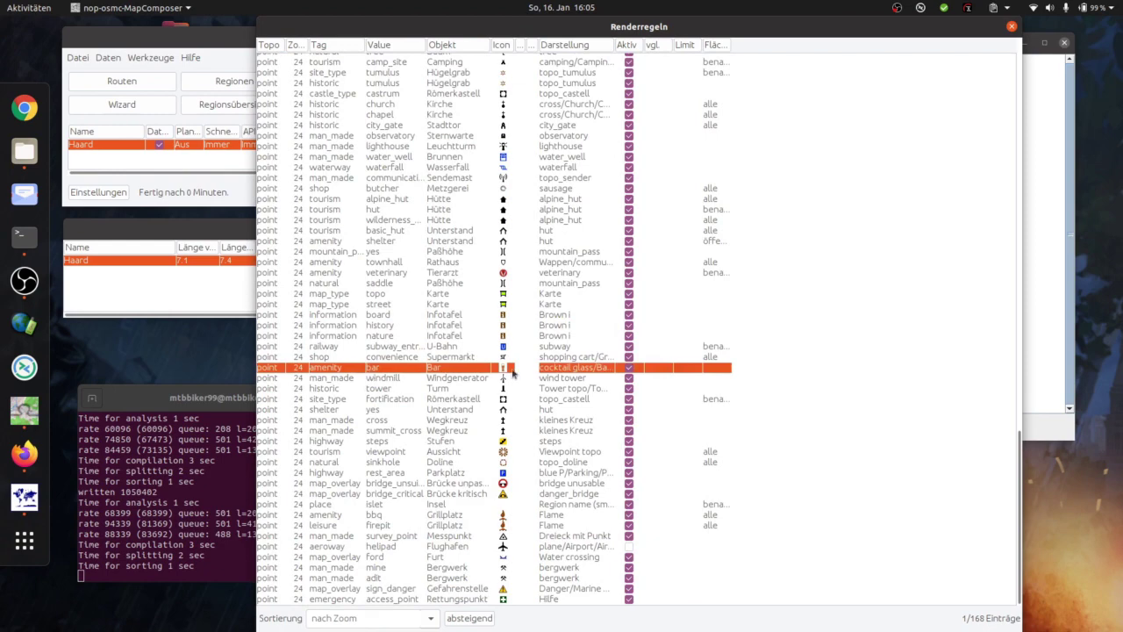
{"action": "scroll", "coordinate": [514, 374], "scroll_direction": "up", "scroll_amount": 5}
{"action": "left_click", "coordinate": [1012, 26]}
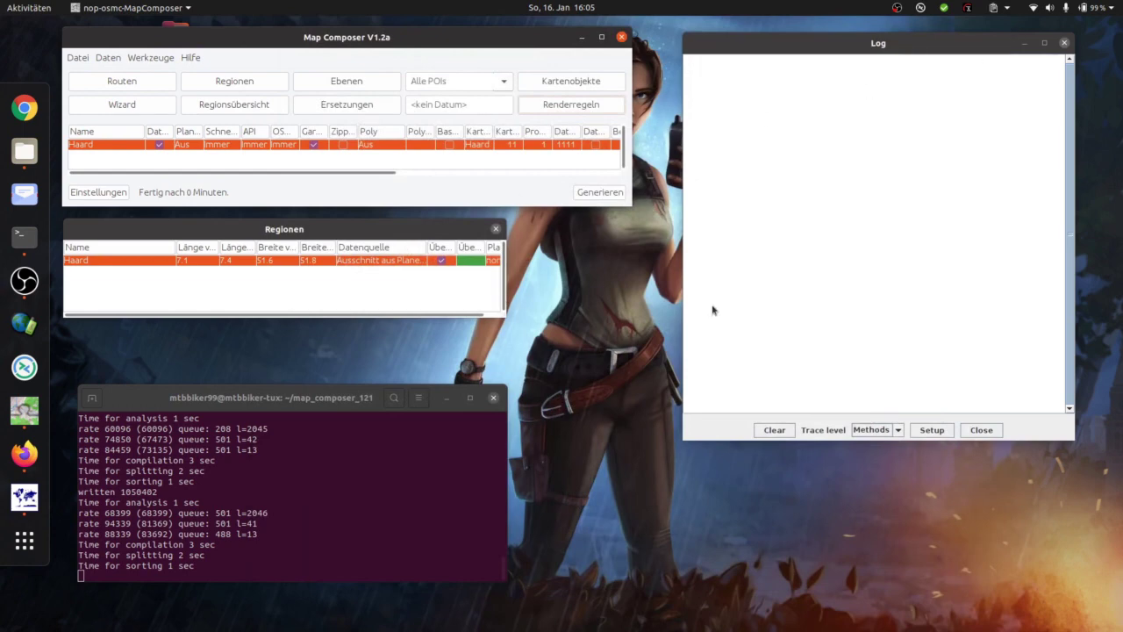
- Set the object filter to Wegmarkierung and open the map objects list in an enlarged window
{"action": "left_click", "coordinate": [571, 80]}
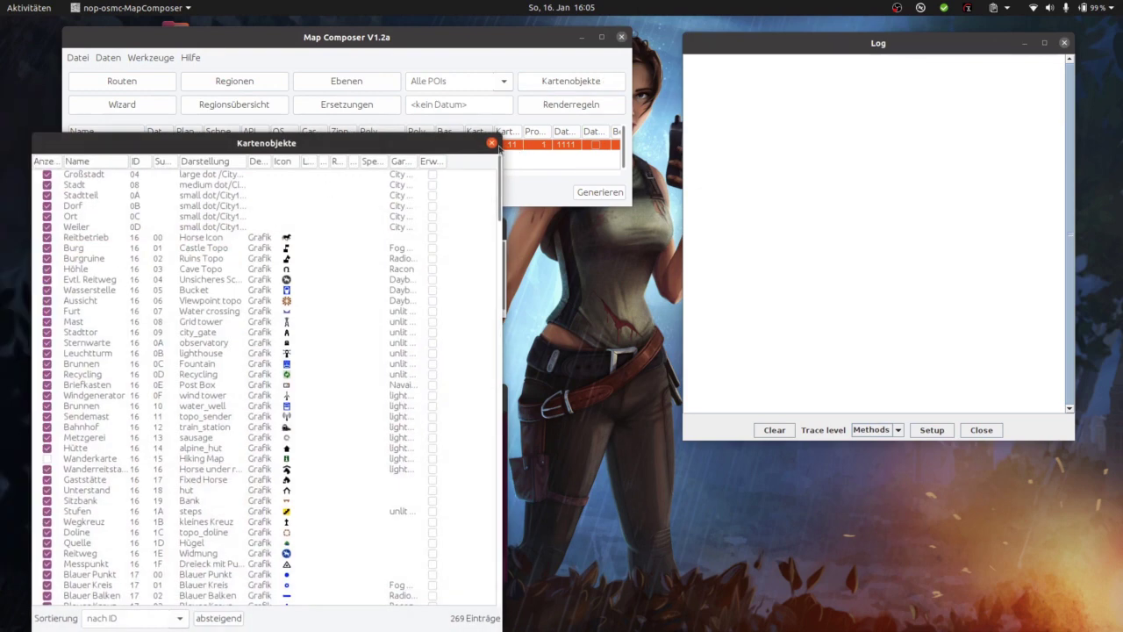
{"action": "left_click", "coordinate": [492, 143]}
{"action": "left_click", "coordinate": [507, 81]}
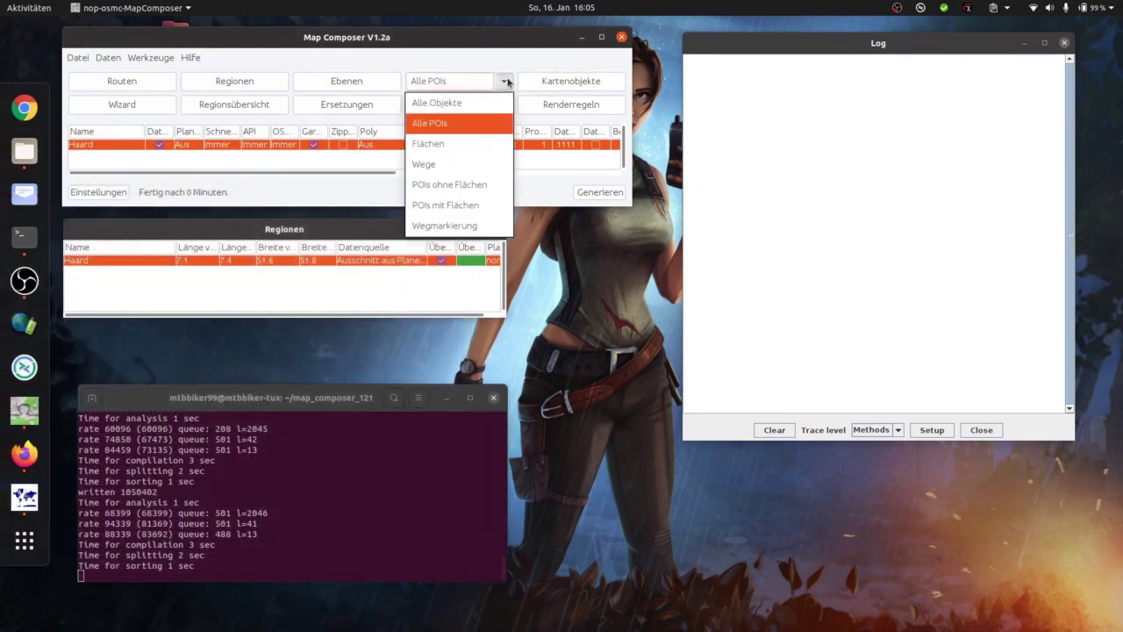
{"action": "left_click", "coordinate": [443, 227]}
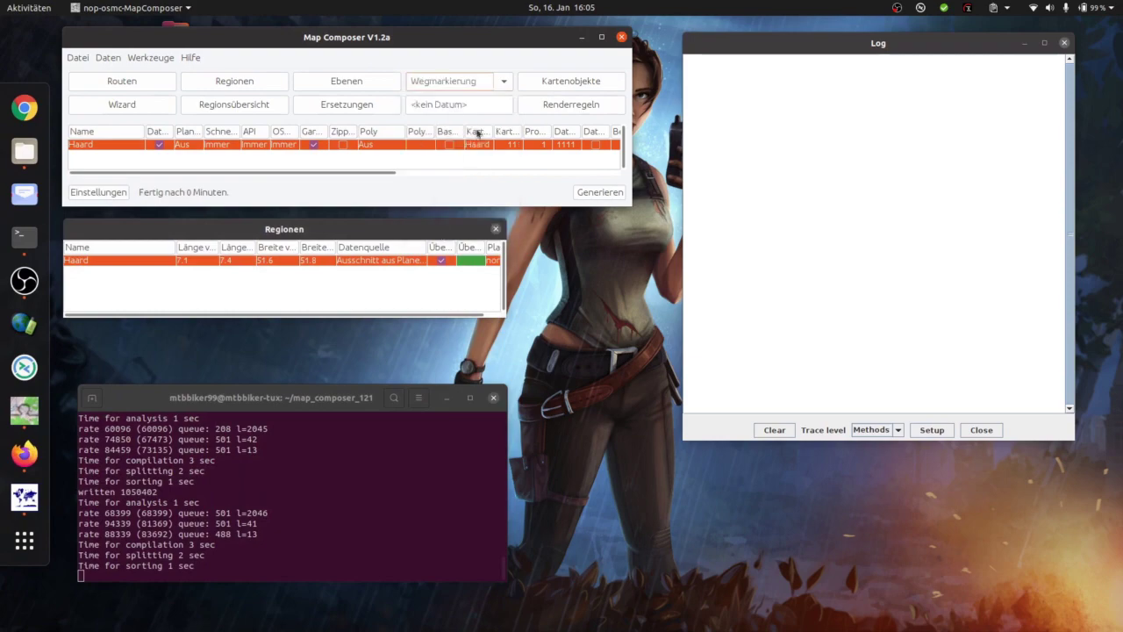
{"action": "left_click", "coordinate": [545, 81]}
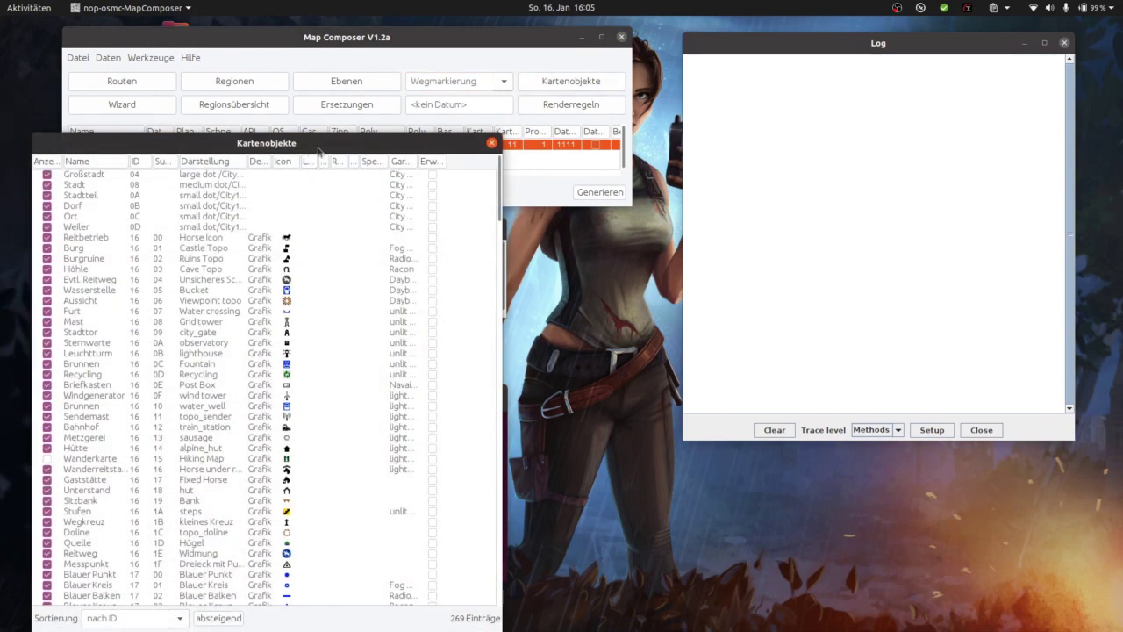
{"action": "scroll", "coordinate": [490, 361], "scroll_direction": "down", "scroll_amount": 7}
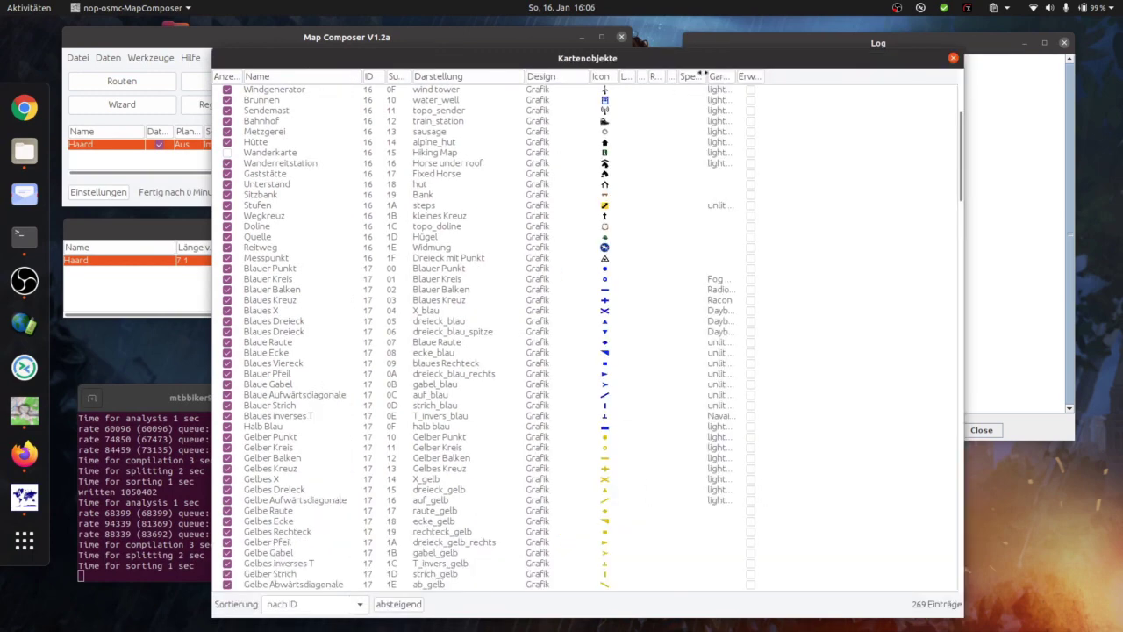
- Fit the Linie, LF, Rand, RF, Spezial and Garmin Objekt columns of the map objects table to their contents
{"action": "double_click", "coordinate": [703, 75]}
{"action": "double_click", "coordinate": [676, 76]}
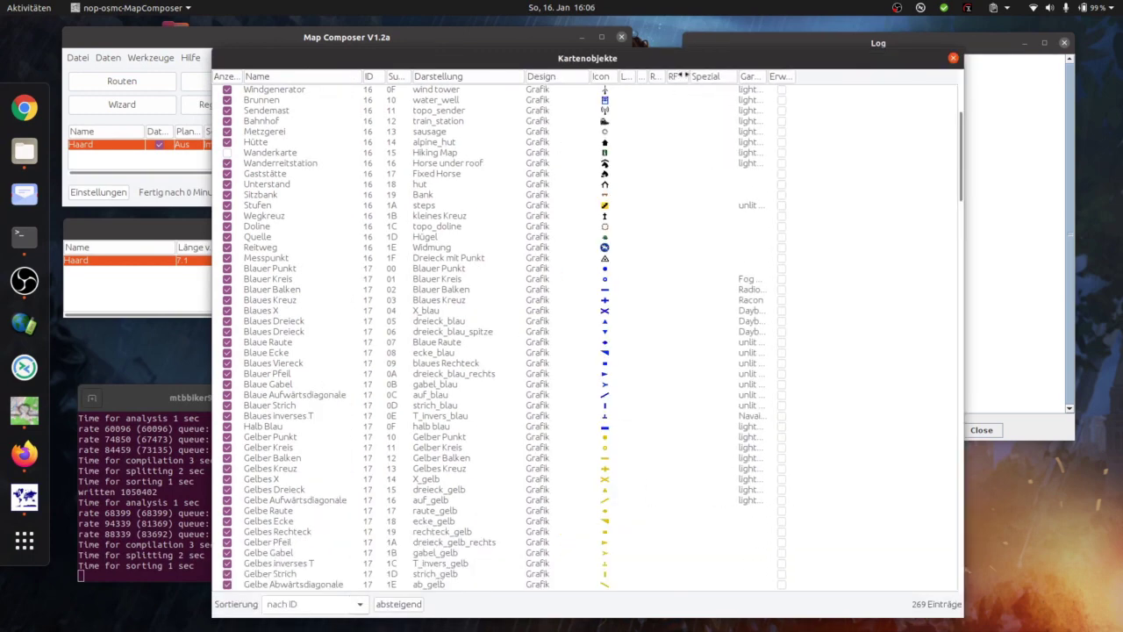
{"action": "double_click", "coordinate": [663, 75]}
{"action": "double_click", "coordinate": [648, 76]}
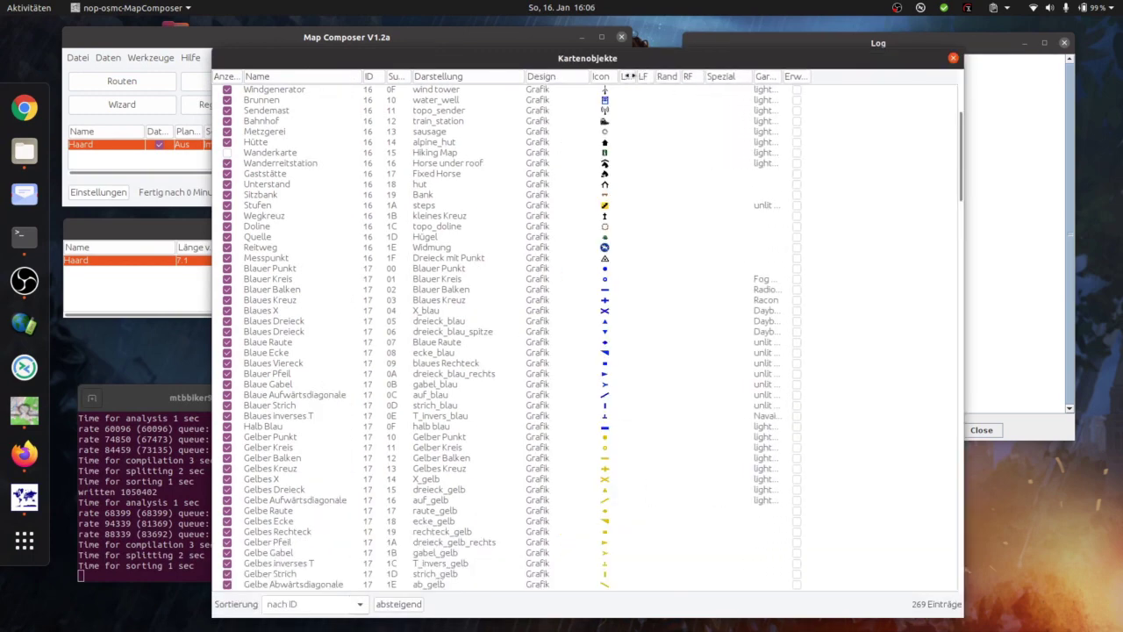
{"action": "double_click", "coordinate": [628, 76]}
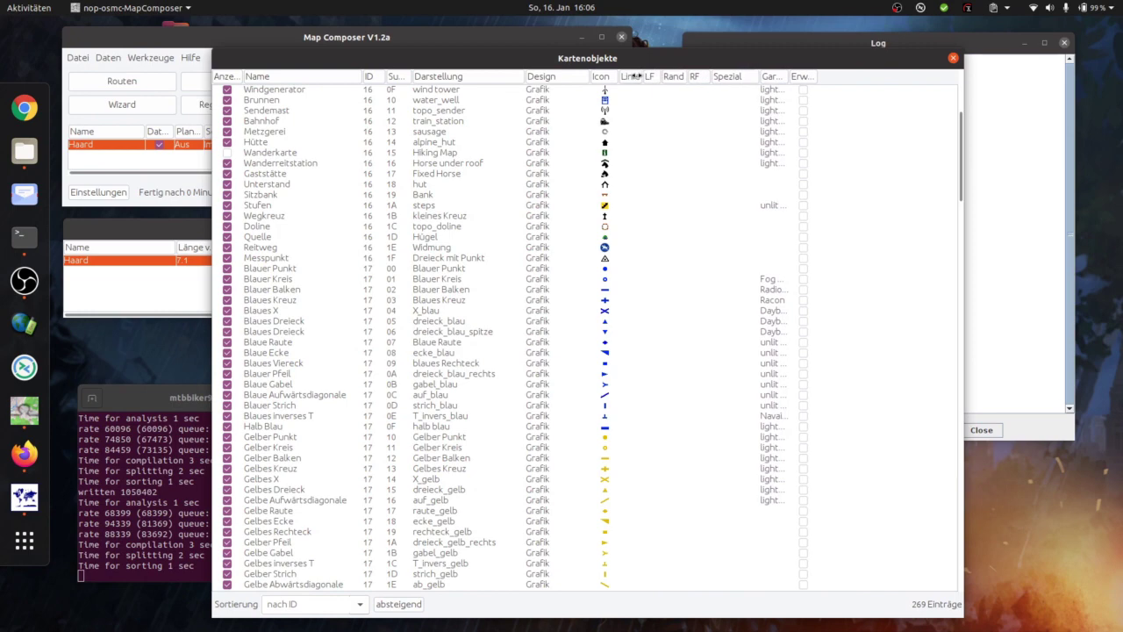
{"action": "double_click", "coordinate": [790, 76]}
- Show the Topo and Prio columns in the map objects table, with Spezial and Garmin Objekt placed after them
{"action": "right_click", "coordinate": [823, 77]}
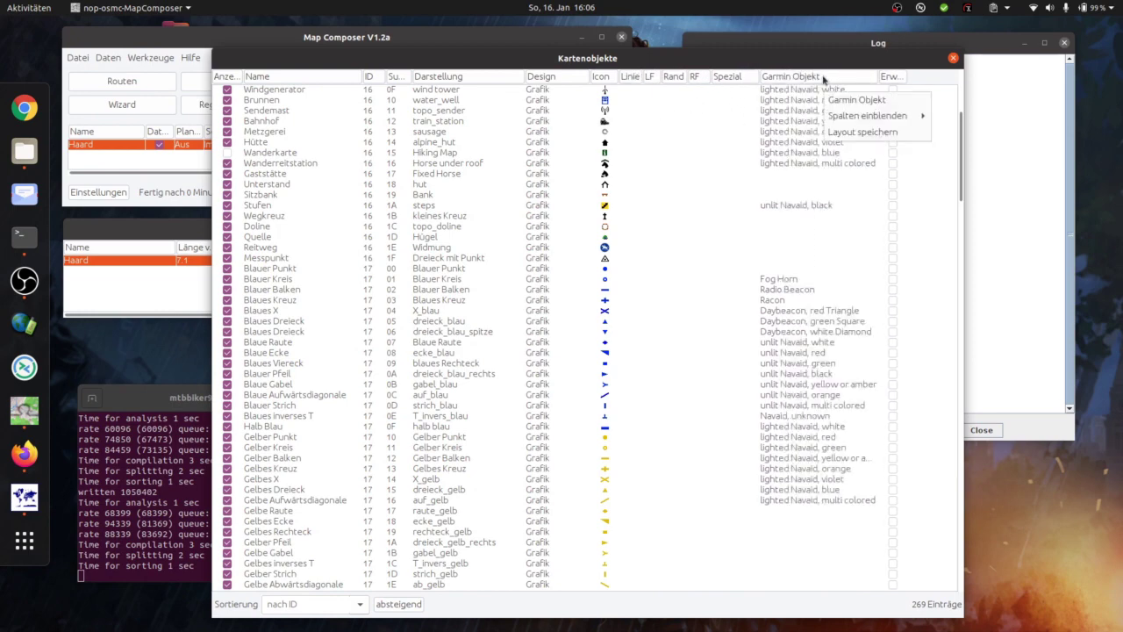
{"action": "mouse_move", "coordinate": [878, 115]}
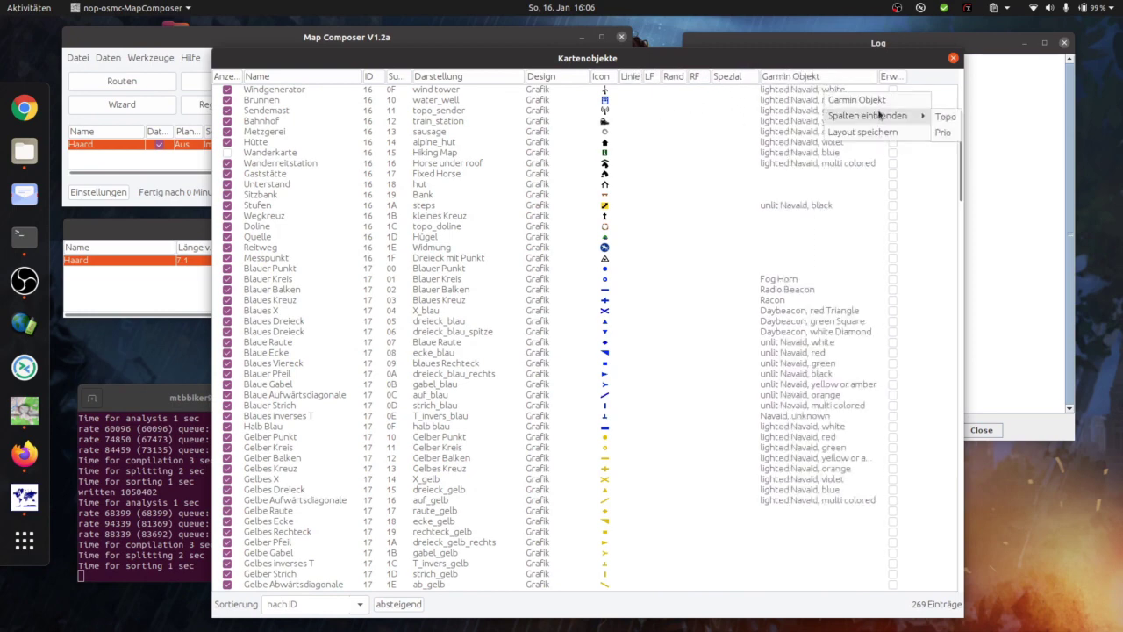
{"action": "left_click", "coordinate": [943, 117]}
{"action": "right_click", "coordinate": [832, 77]}
{"action": "mouse_move", "coordinate": [896, 119]}
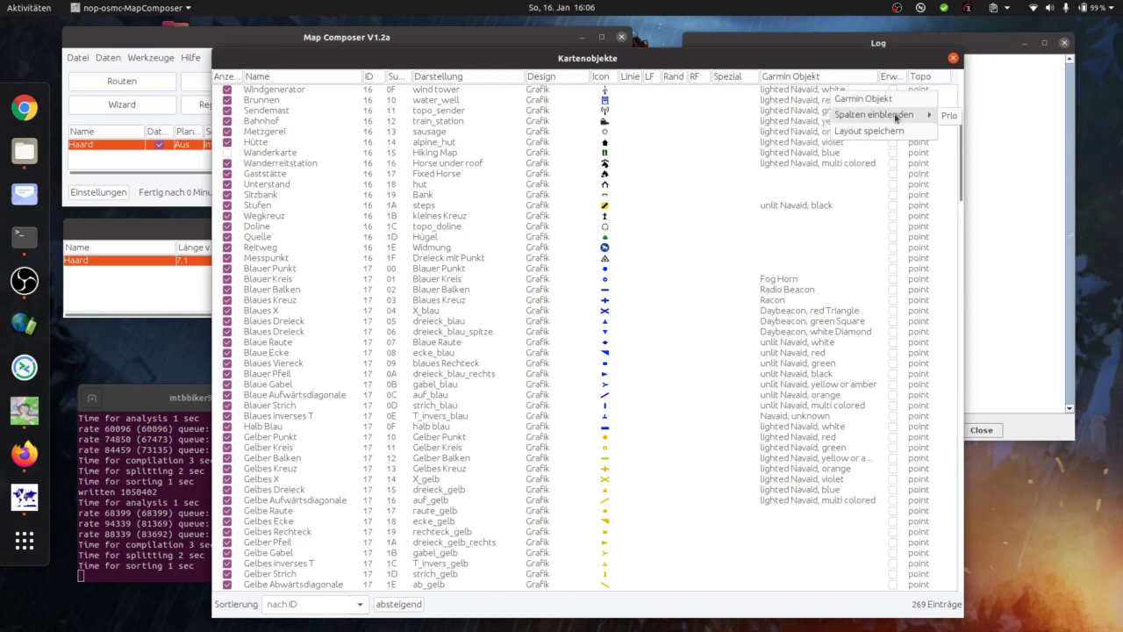
{"action": "left_click", "coordinate": [947, 123]}
{"action": "right_click", "coordinate": [749, 81]}
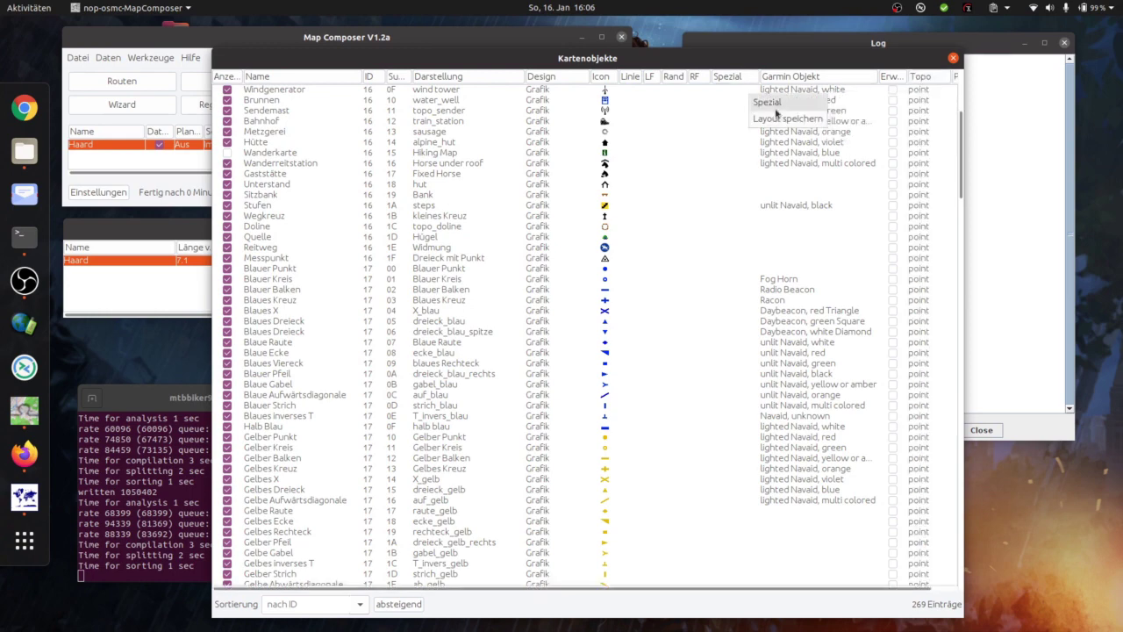
{"action": "left_click", "coordinate": [776, 109]}
- Open the Blauer Punkt entry to check its icon file, and close it without changes
{"action": "left_click", "coordinate": [606, 270]}
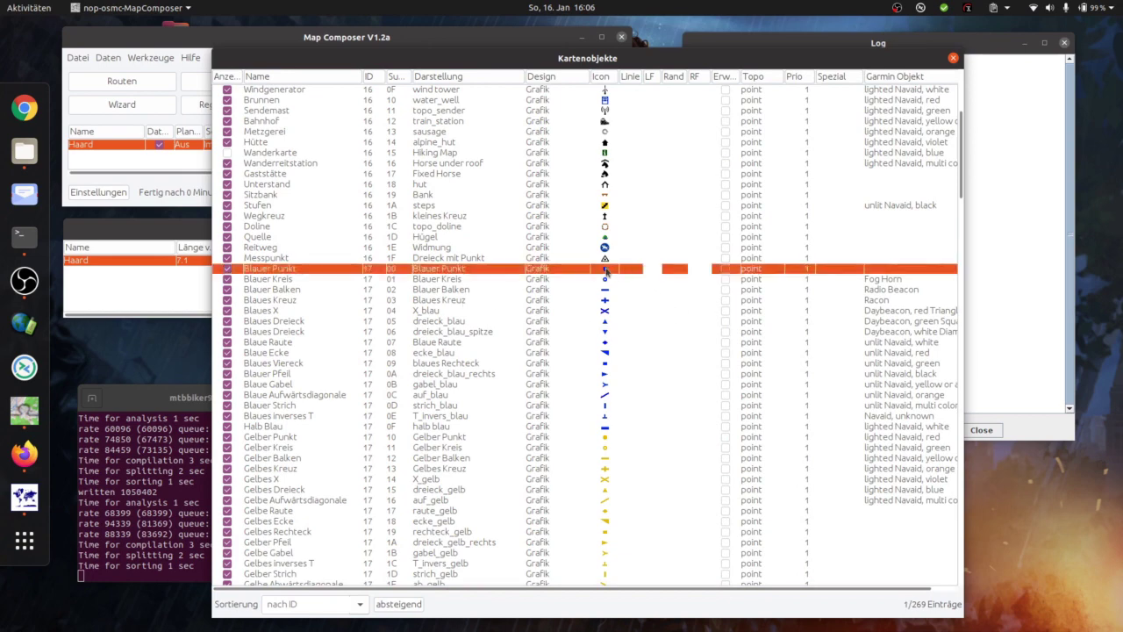
{"action": "double_click", "coordinate": [477, 274]}
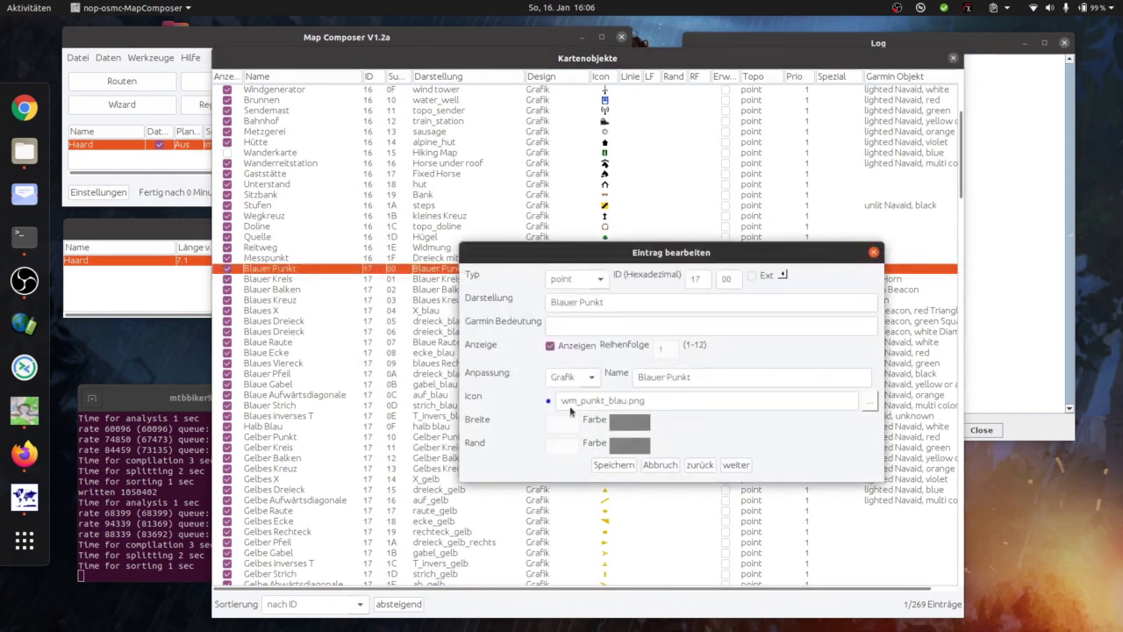
{"action": "left_click", "coordinate": [875, 254]}
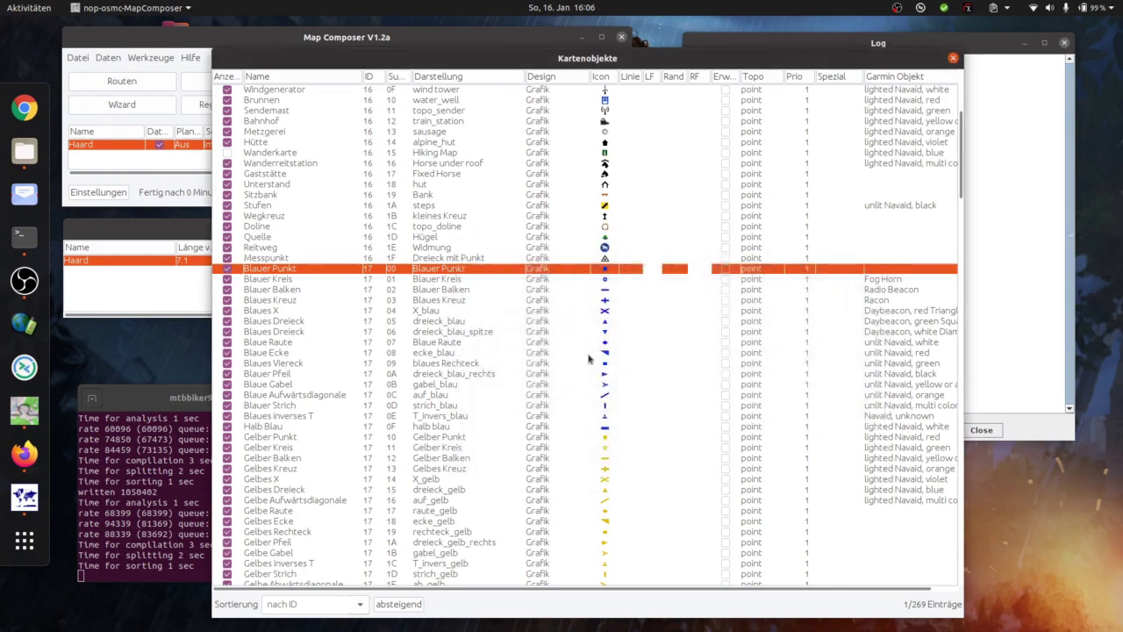
- Open the Blaue Kreisfläche entry and copy its icon file name, wm_rund_voll_blau.png
{"action": "scroll", "coordinate": [590, 359], "scroll_direction": "down", "scroll_amount": 15}
{"action": "scroll", "coordinate": [590, 359], "scroll_direction": "down", "scroll_amount": 20}
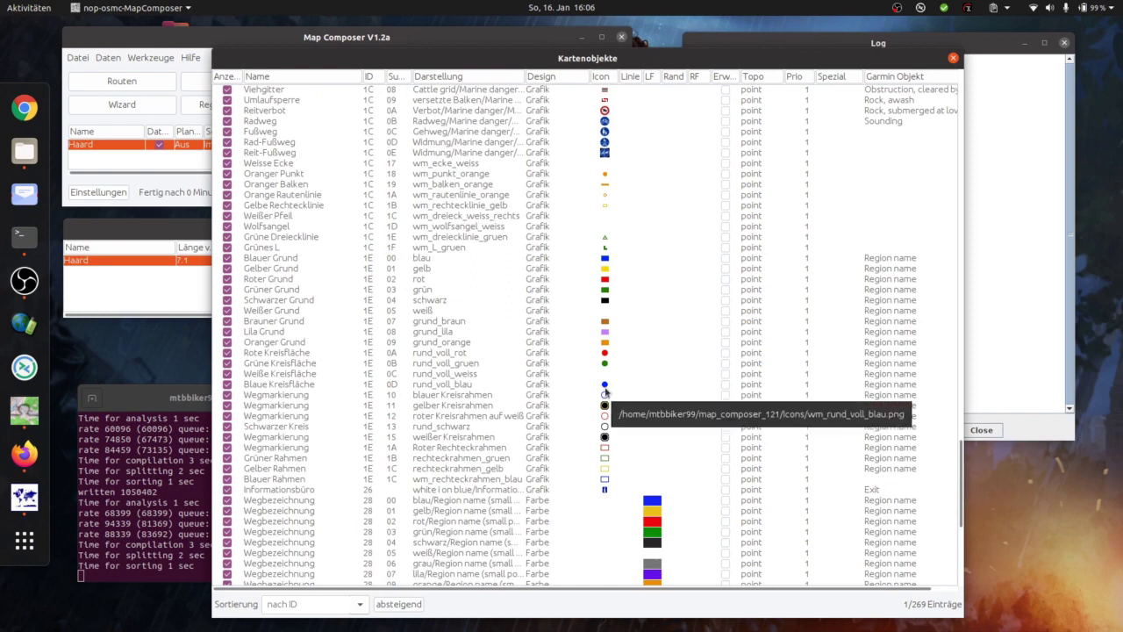
{"action": "double_click", "coordinate": [537, 389]}
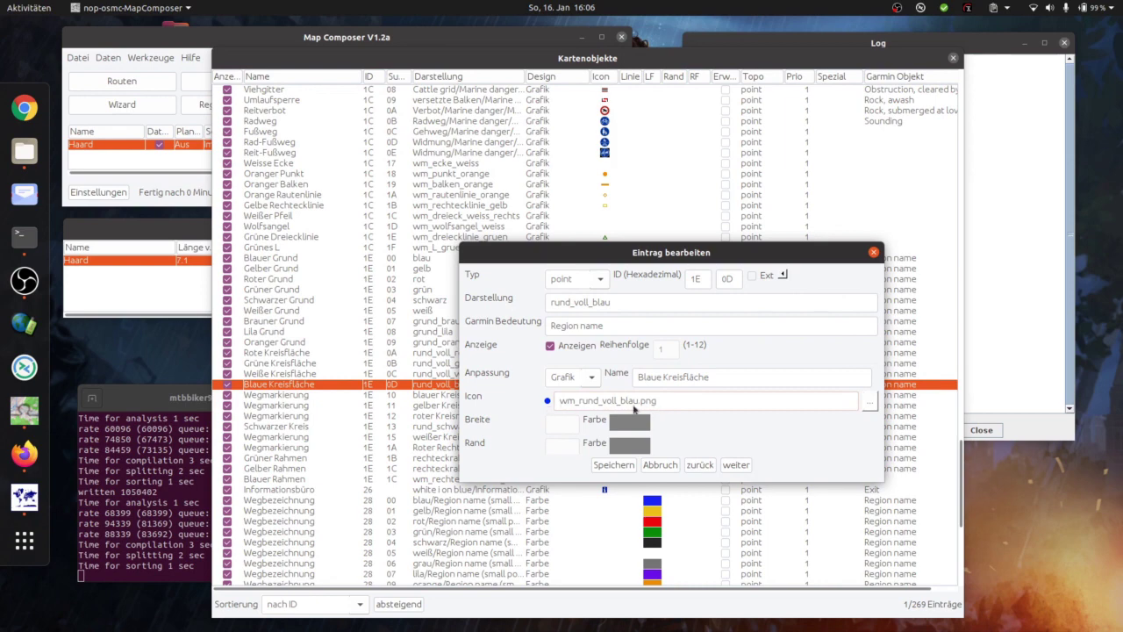
{"action": "left_click_drag", "start_coordinate": [662, 406], "coordinate": [555, 407]}
{"action": "key", "text": "ctrl+c"}
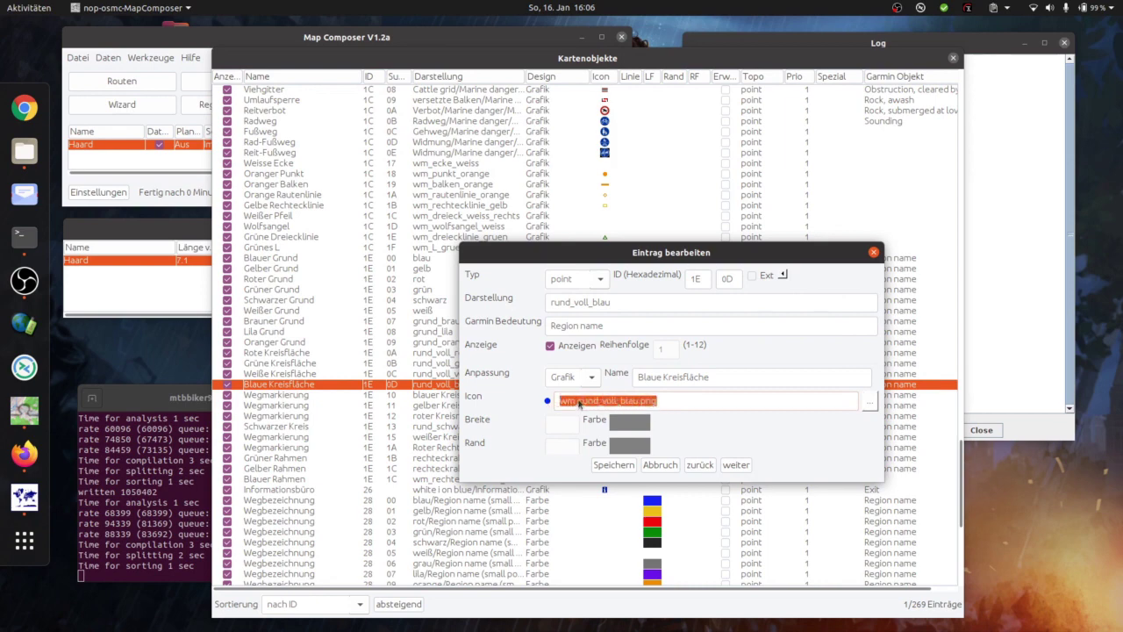
- Switch to the file manager, open the Icons folder inside map_composer_121 and search it for wm_rund_voll_blau.png
{"action": "left_click", "coordinate": [25, 151]}
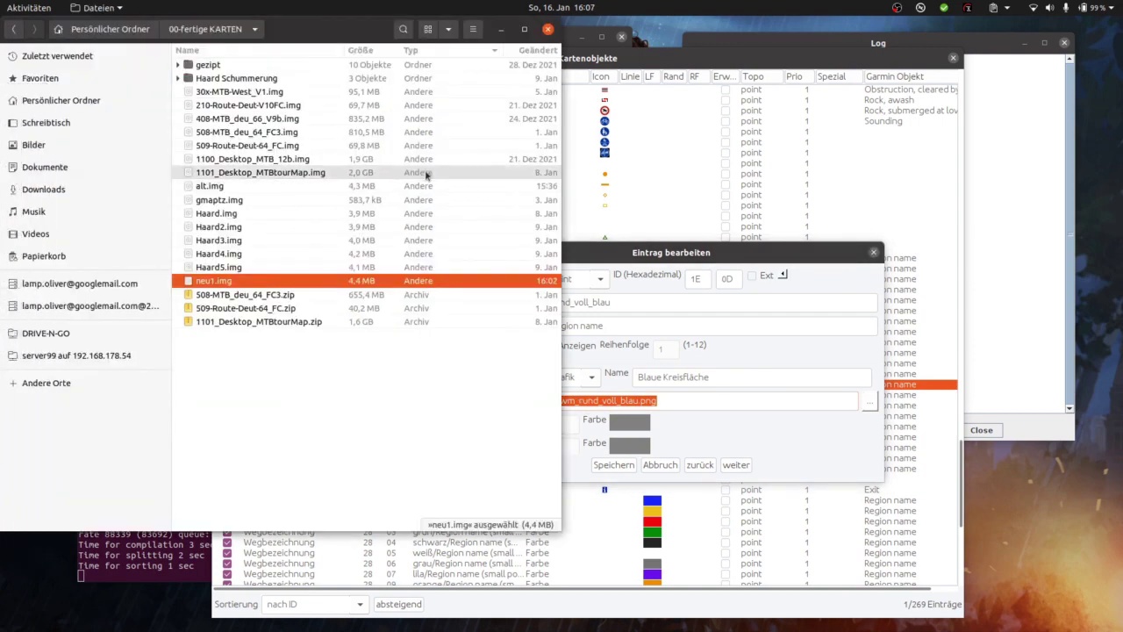
{"action": "left_click", "coordinate": [140, 32]}
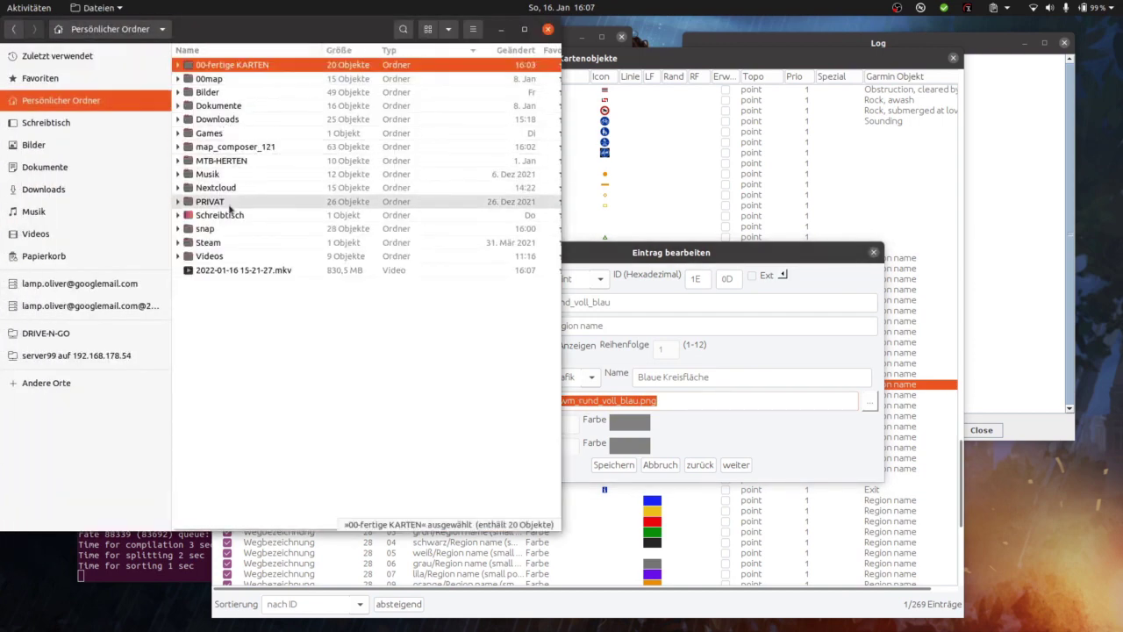
{"action": "double_click", "coordinate": [232, 146]}
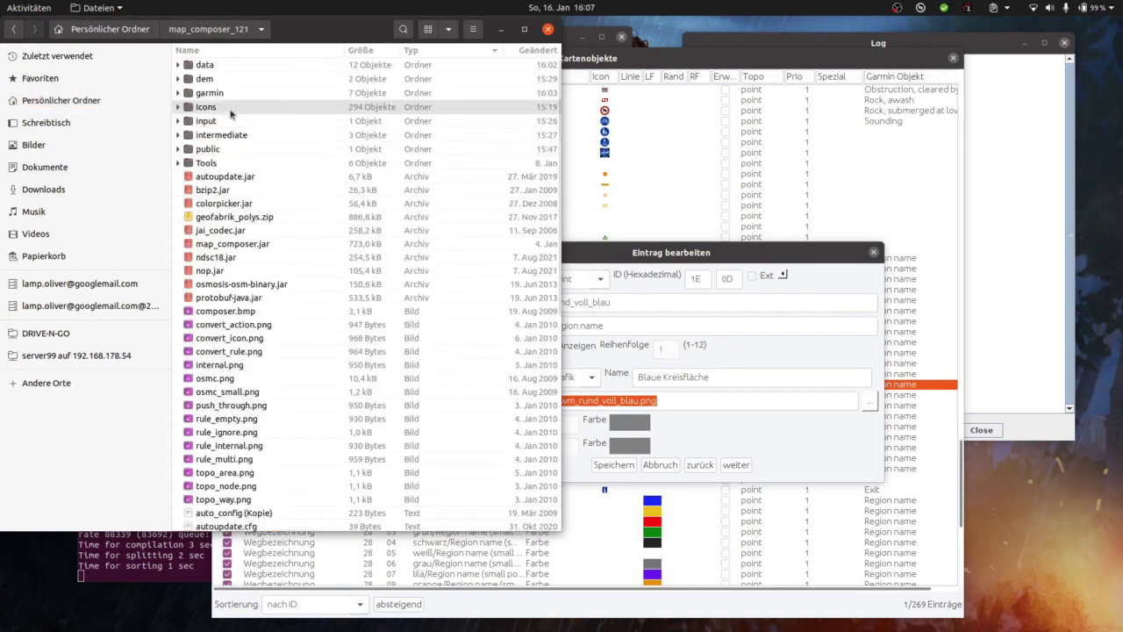
{"action": "double_click", "coordinate": [215, 108]}
{"action": "left_click", "coordinate": [403, 29]}
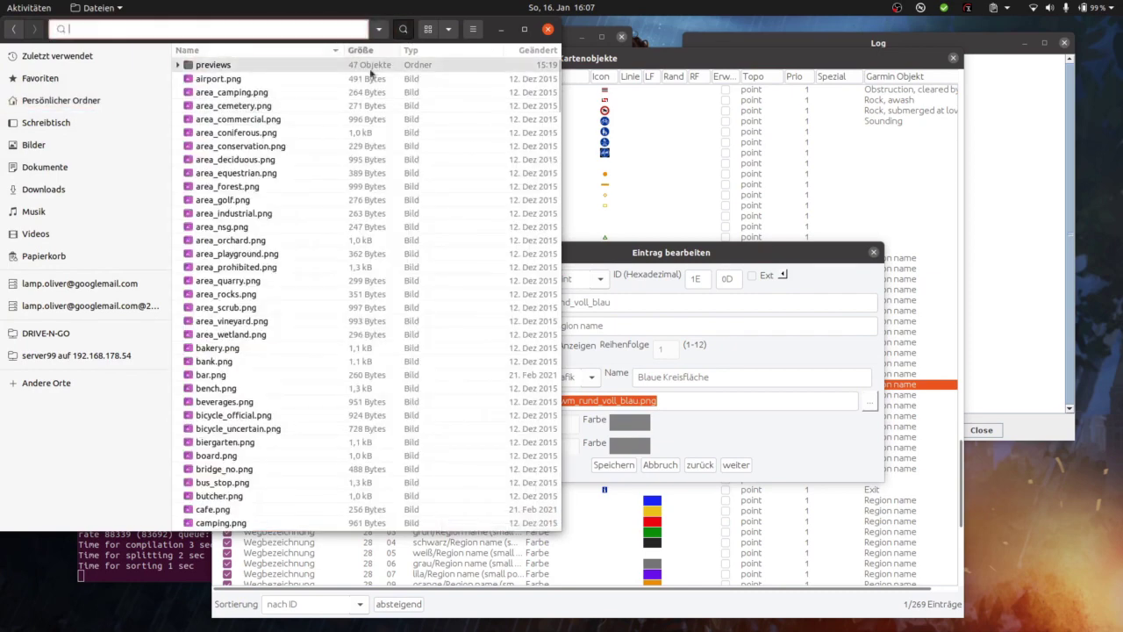
{"action": "key", "text": "ctrl+v"}
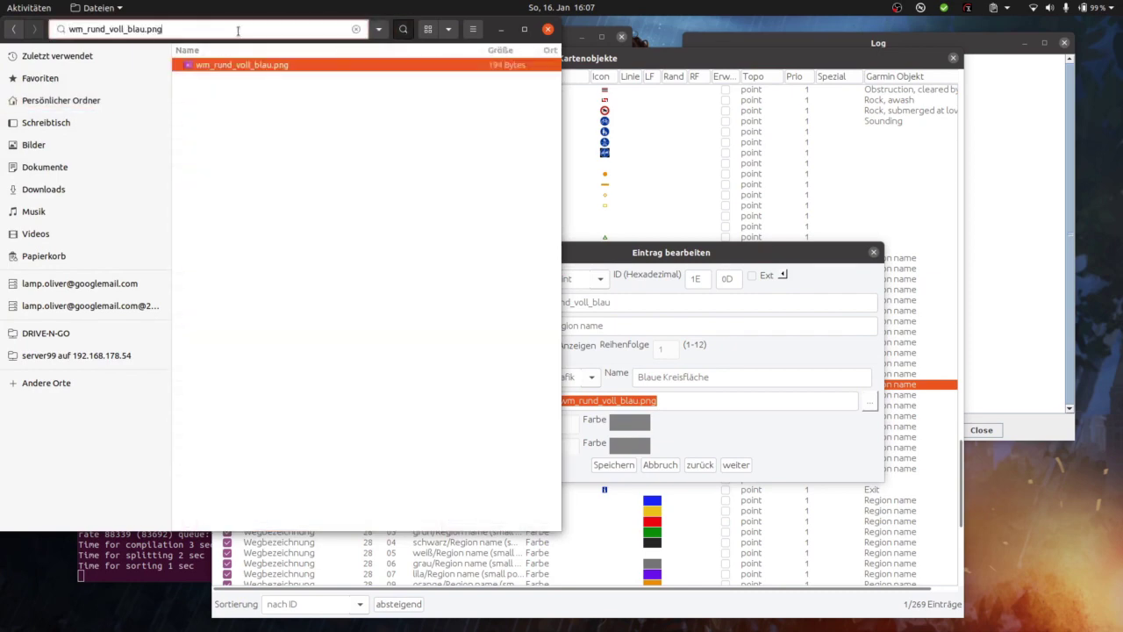
- Open wm_rund_voll_blau.png in mtPaint, maximise the window and view the image at 2000%
{"action": "right_click", "coordinate": [281, 68]}
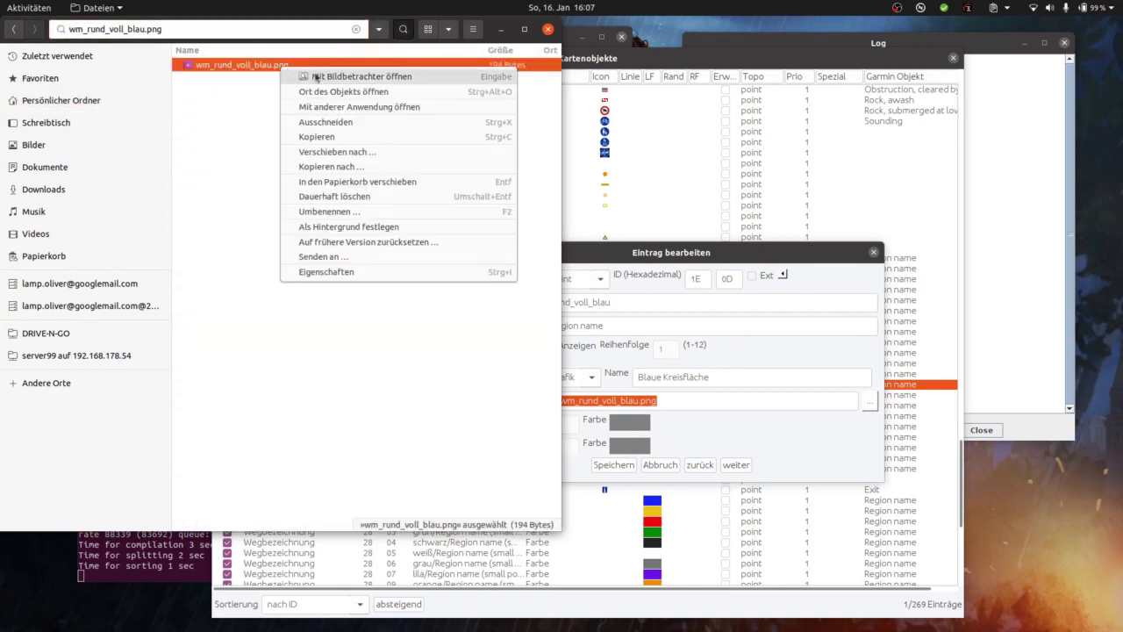
{"action": "left_click", "coordinate": [354, 108]}
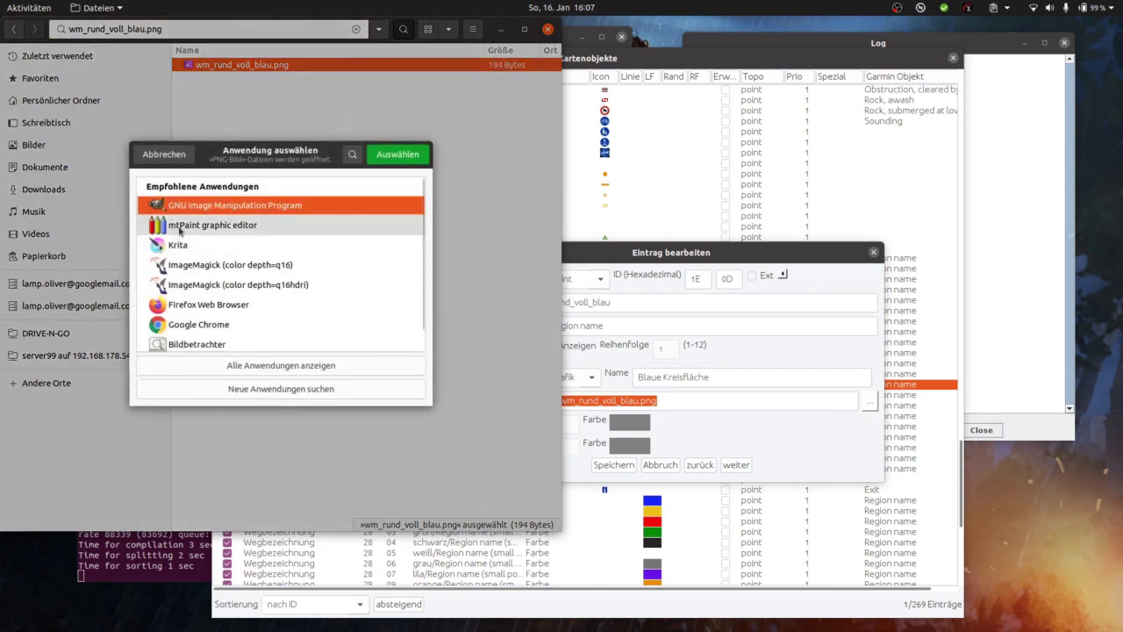
{"action": "left_click", "coordinate": [177, 228]}
{"action": "left_click", "coordinate": [396, 155]}
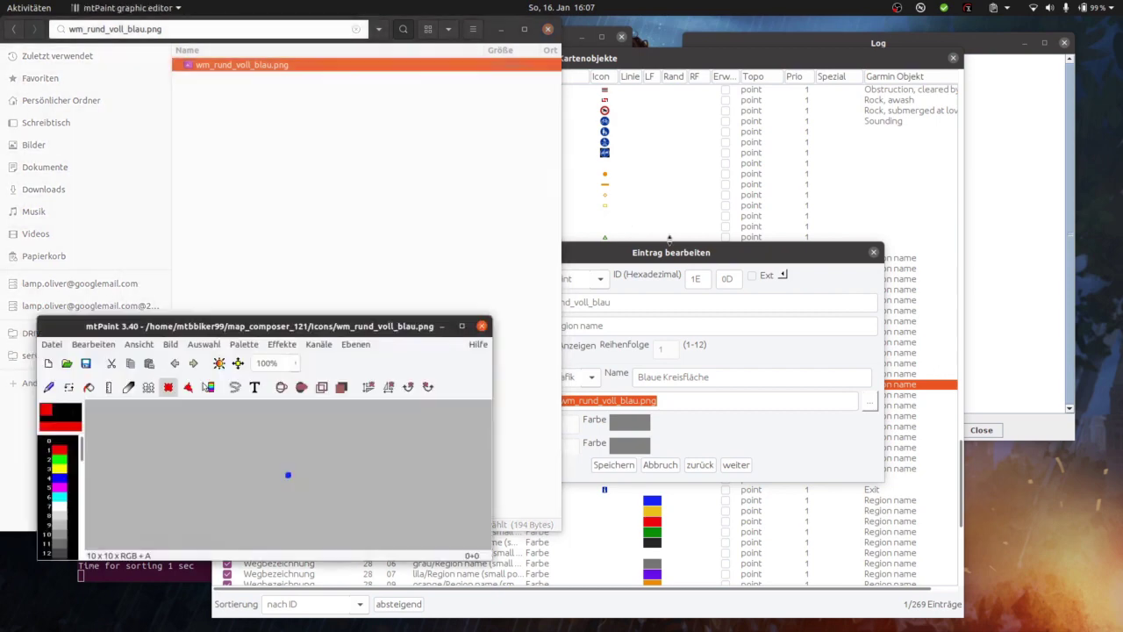
{"action": "double_click", "coordinate": [334, 334]}
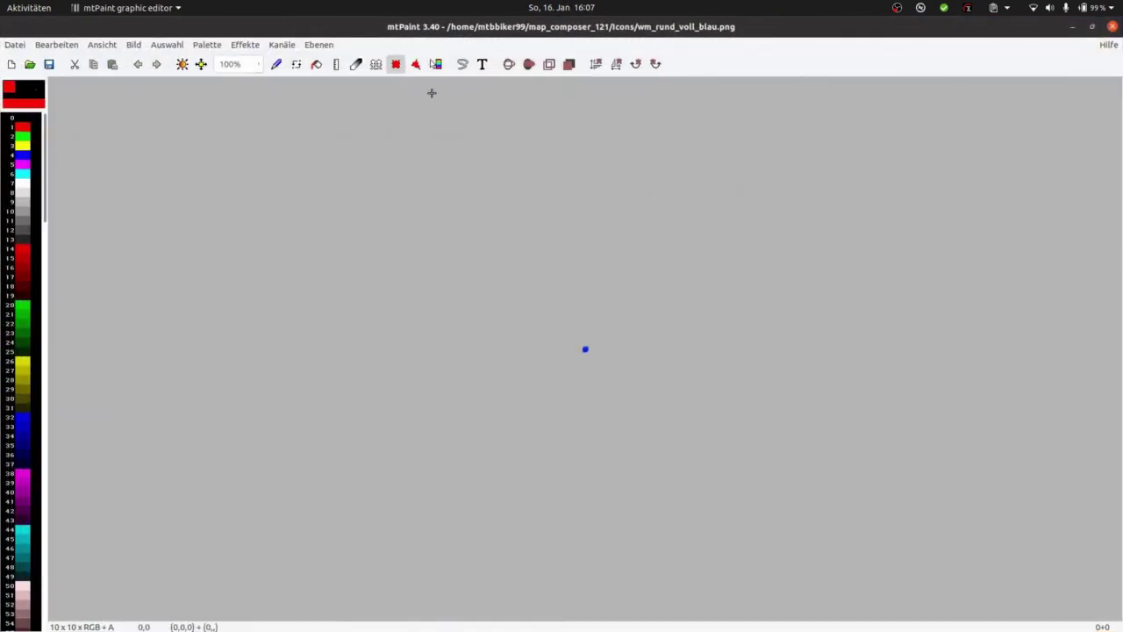
{"action": "left_click", "coordinate": [257, 64]}
{"action": "left_click", "coordinate": [227, 228]}
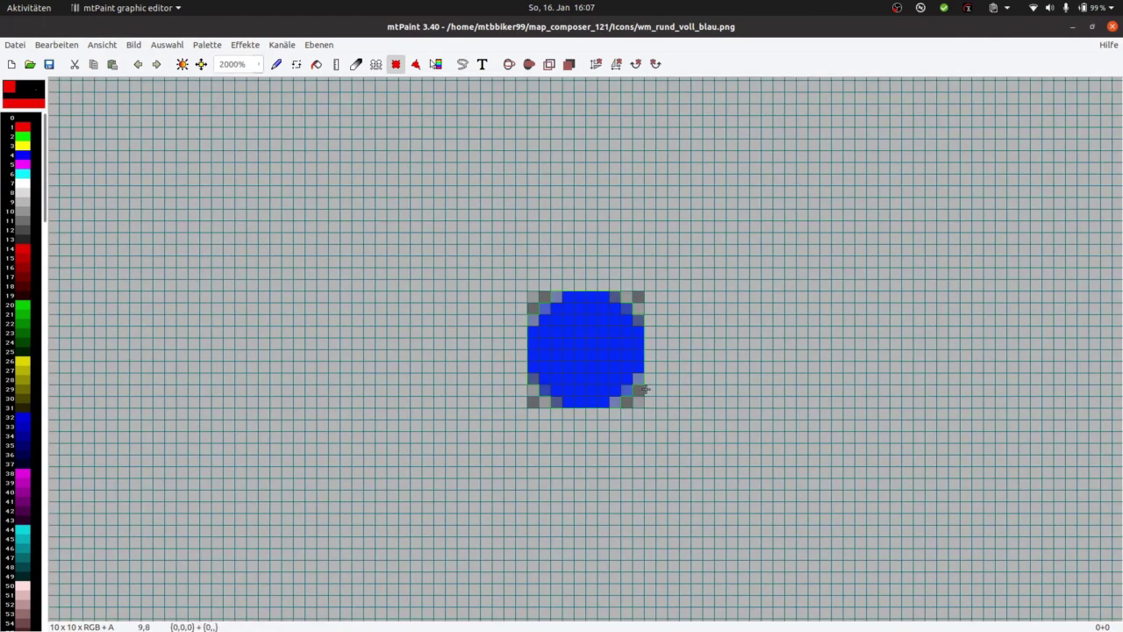
- Scale the blue circle icon to 18 x 18 pixels with a fixed aspect ratio, save the file and close mtPaint
{"action": "left_click", "coordinate": [133, 44]}
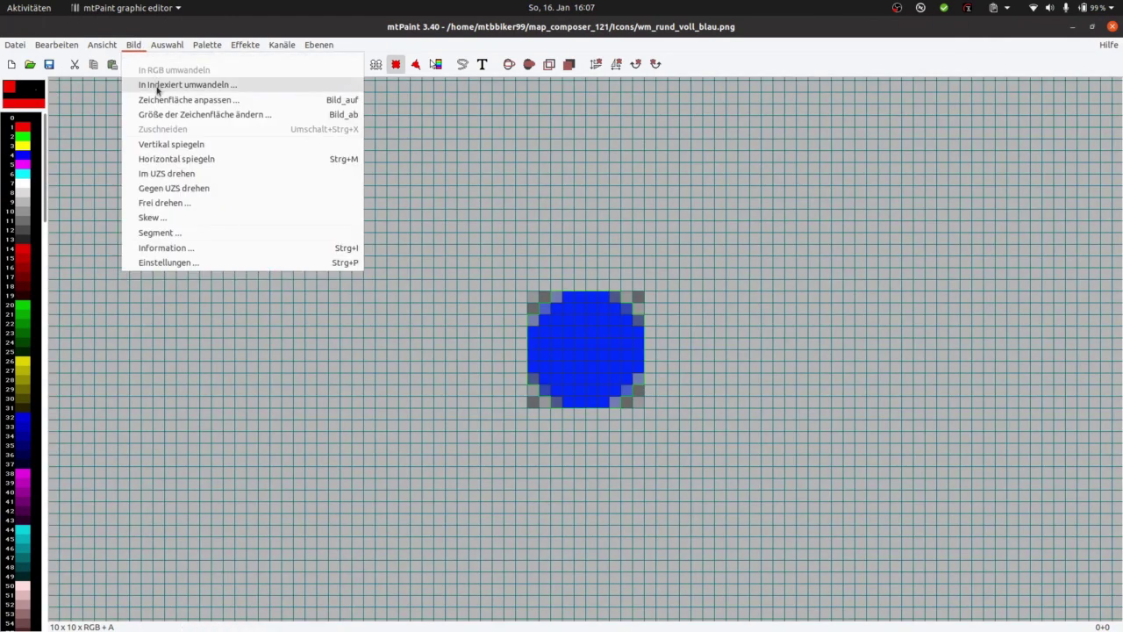
{"action": "left_click", "coordinate": [188, 100]}
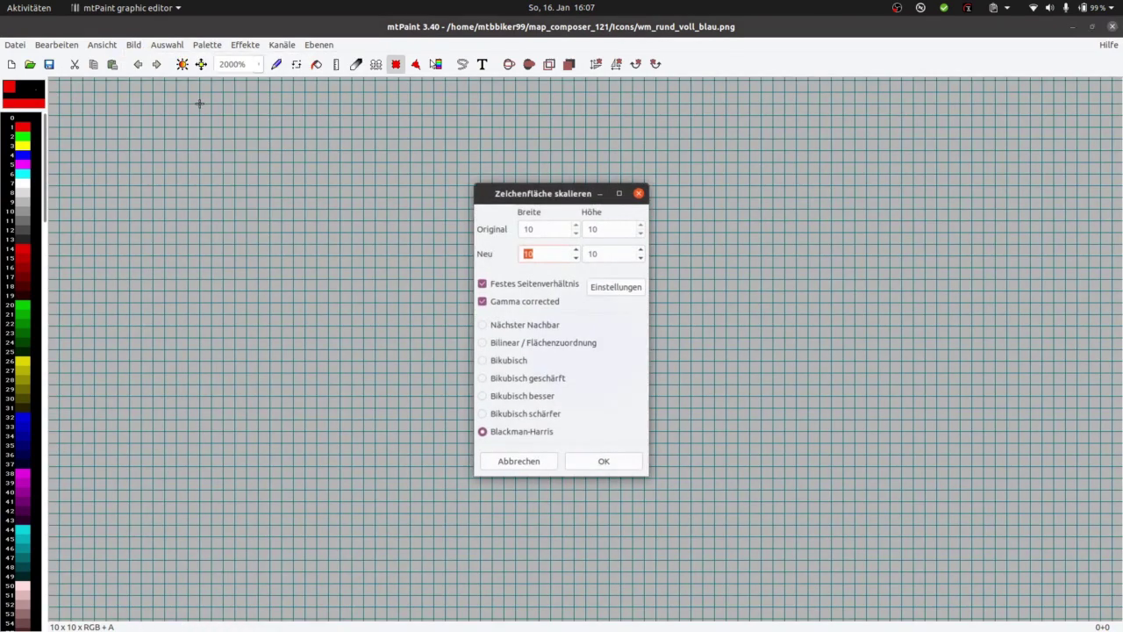
{"action": "double_click", "coordinate": [530, 226]}
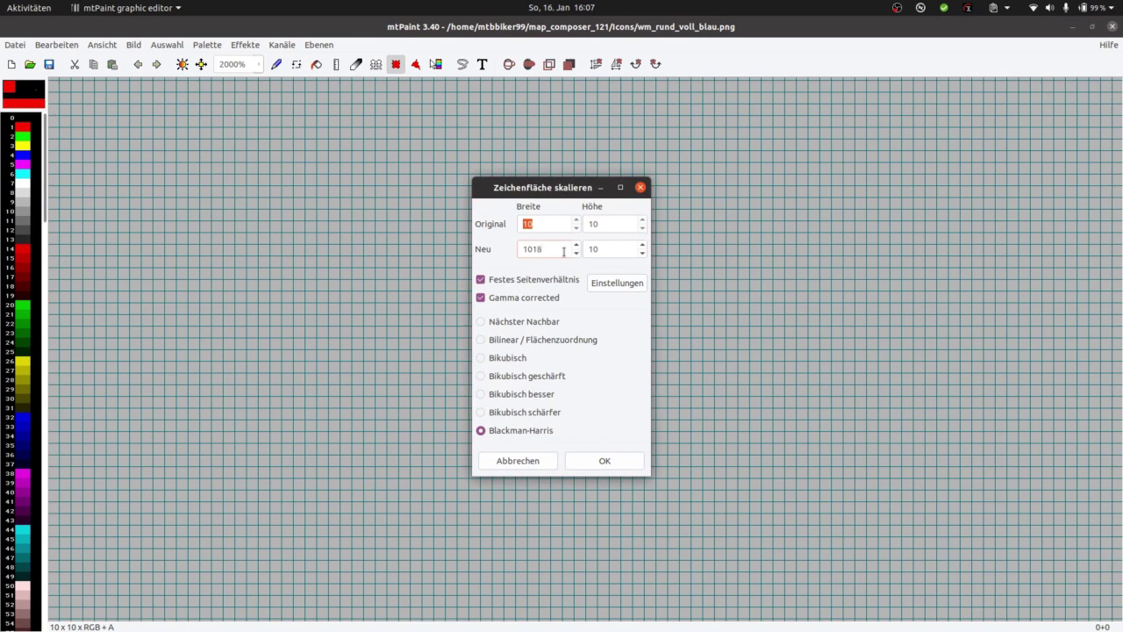
{"action": "left_click_drag", "start_coordinate": [563, 252], "coordinate": [466, 249]}
{"action": "type", "text": "1"}
{"action": "left_click", "coordinate": [623, 464]}
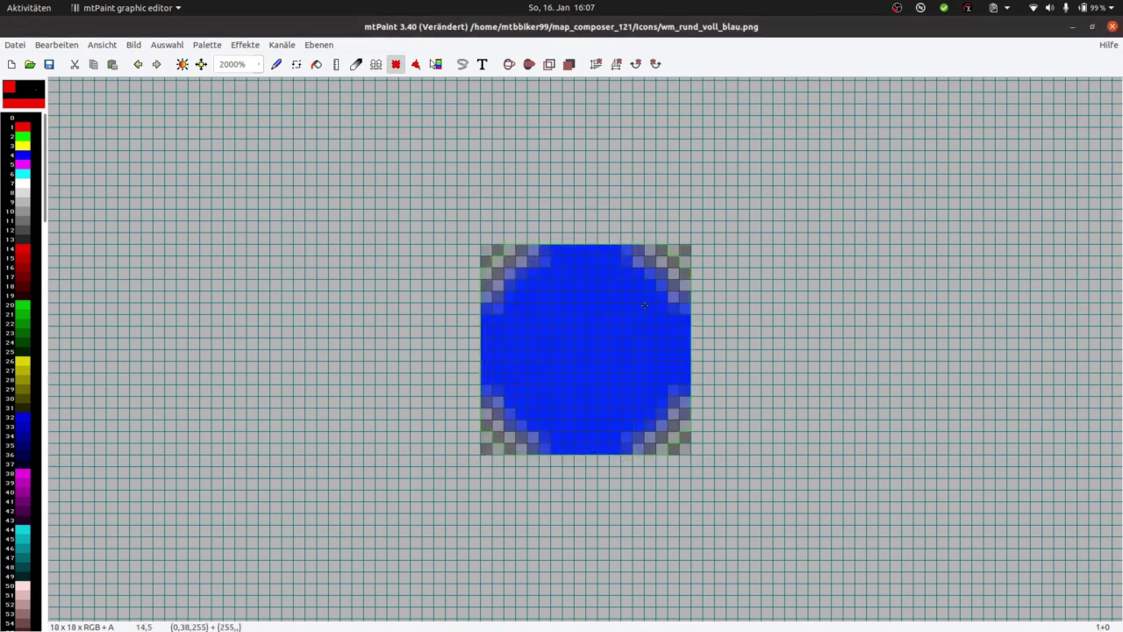
{"action": "left_click", "coordinate": [49, 64]}
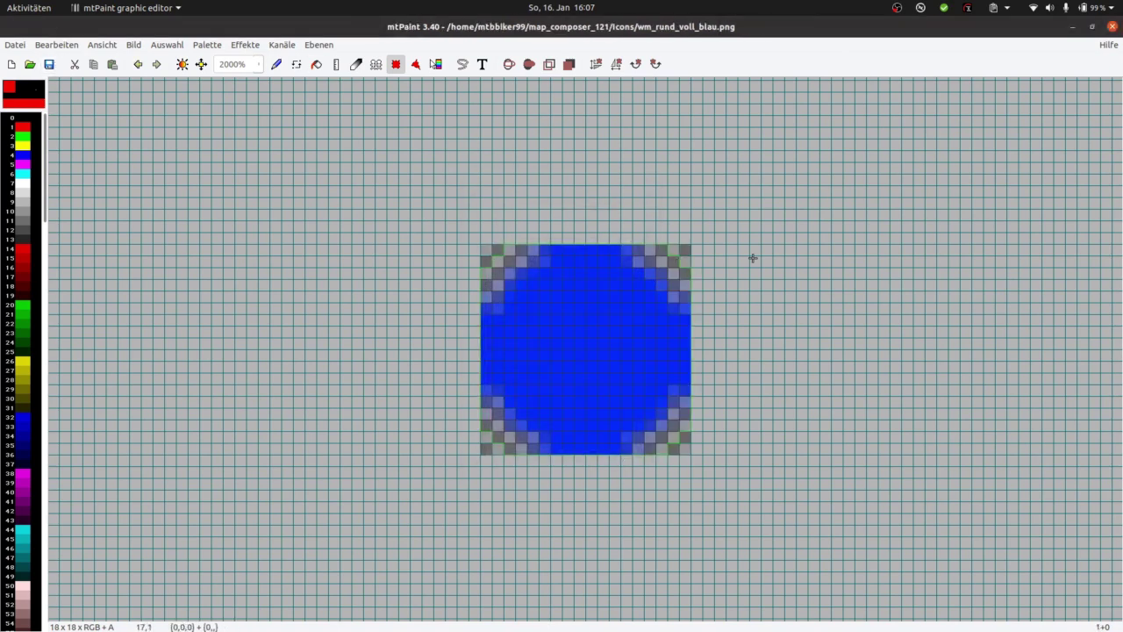
{"action": "left_click", "coordinate": [1113, 26]}
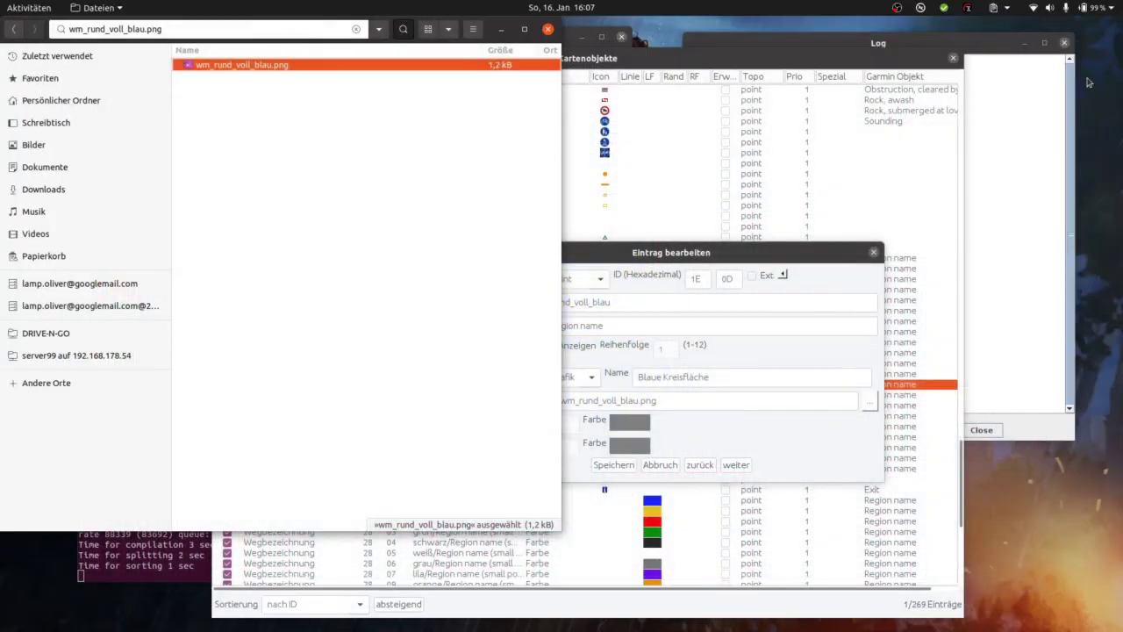
- Return to Map Composer, close and reopen the Blaue Kreisfläche entry to reload its icon, and save the entry
{"action": "left_click", "coordinate": [765, 261]}
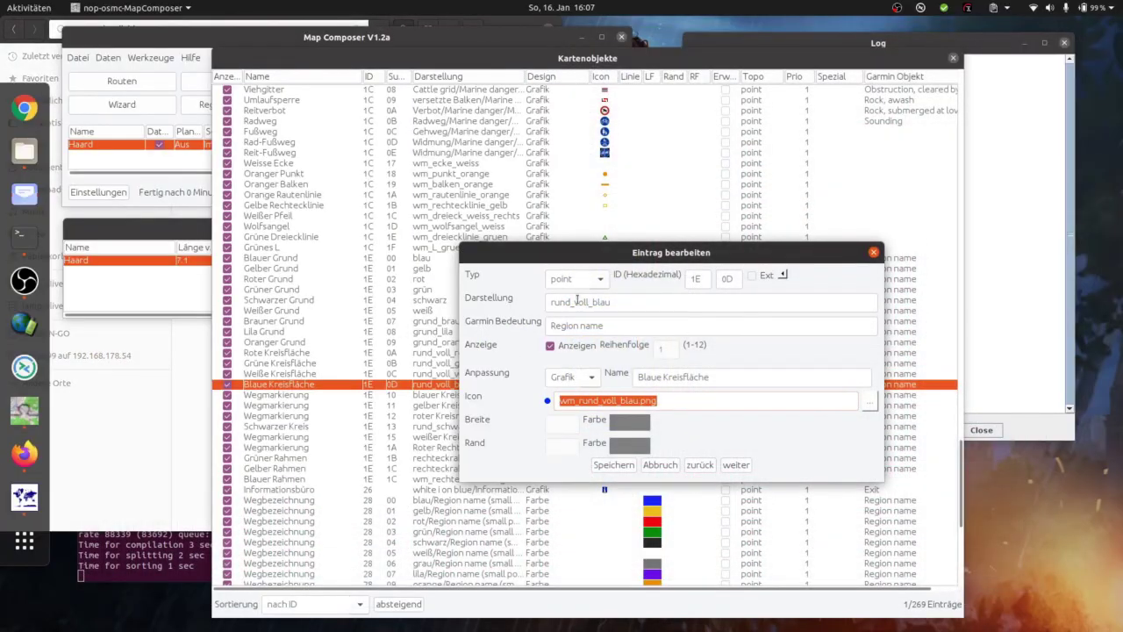
{"action": "left_click", "coordinate": [874, 253]}
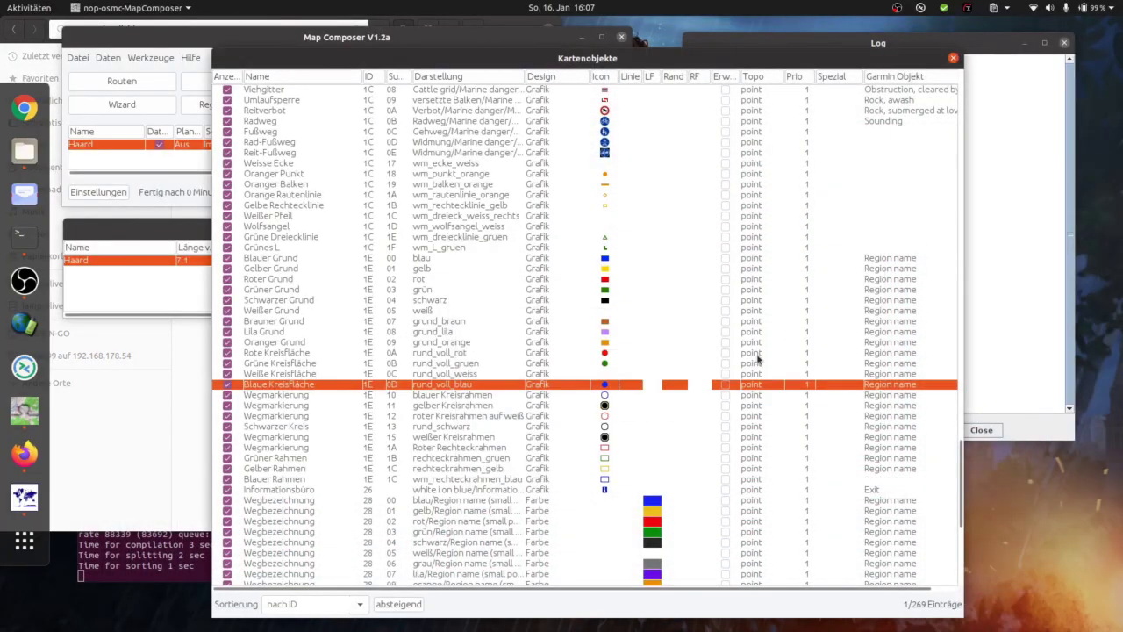
{"action": "left_click", "coordinate": [614, 406]}
{"action": "double_click", "coordinate": [603, 384]}
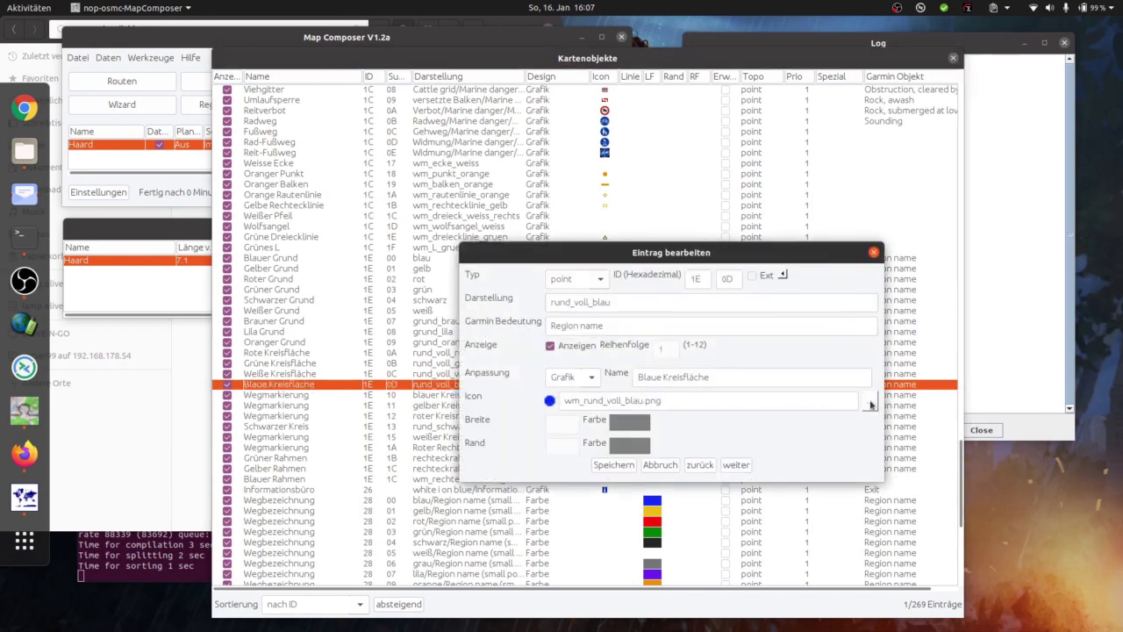
{"action": "left_click", "coordinate": [614, 465]}
- Open the Schwarzer Grund entry, select its icon file name and open wm_grund_schwarz.png in mtPaint
{"action": "left_click", "coordinate": [605, 448]}
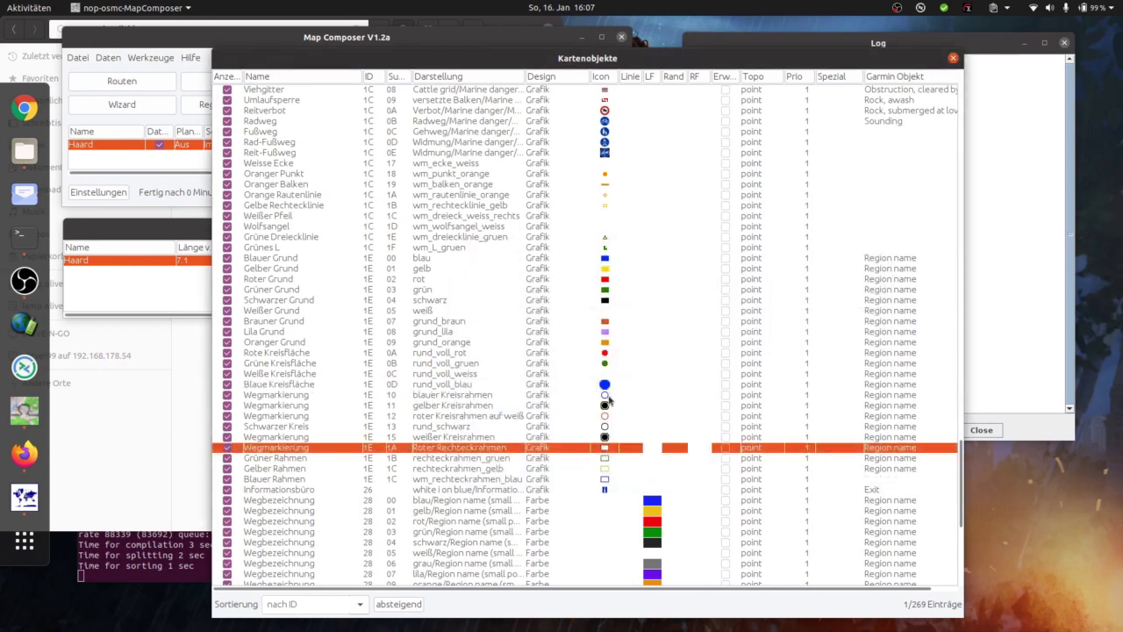
{"action": "double_click", "coordinate": [604, 300]}
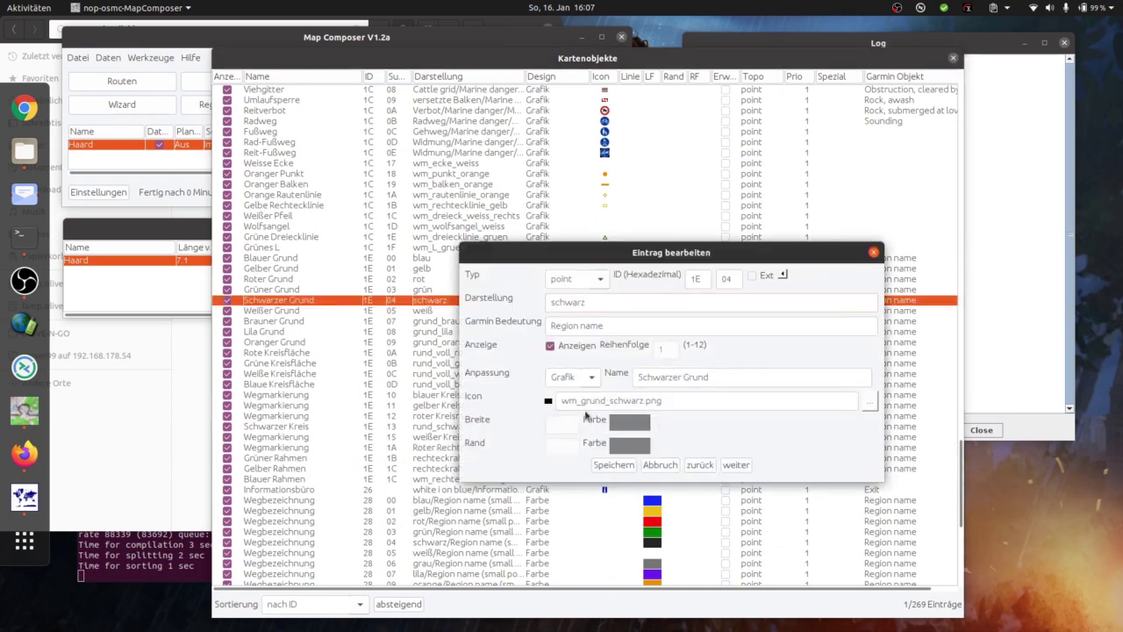
{"action": "left_click", "coordinate": [675, 404]}
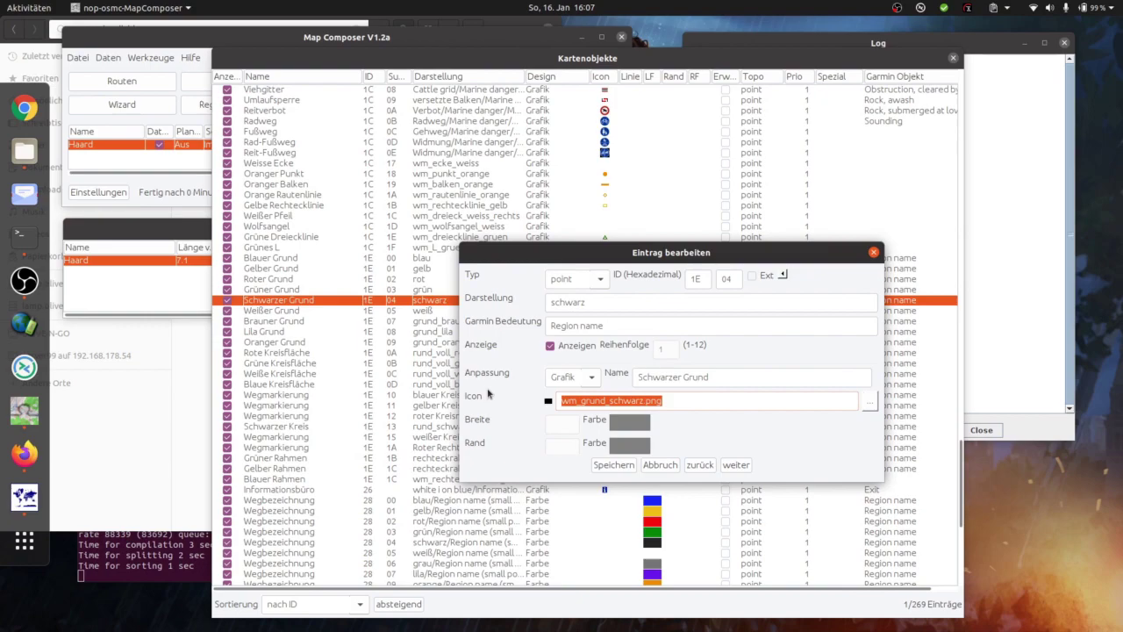
{"action": "double_click", "coordinate": [489, 395]}
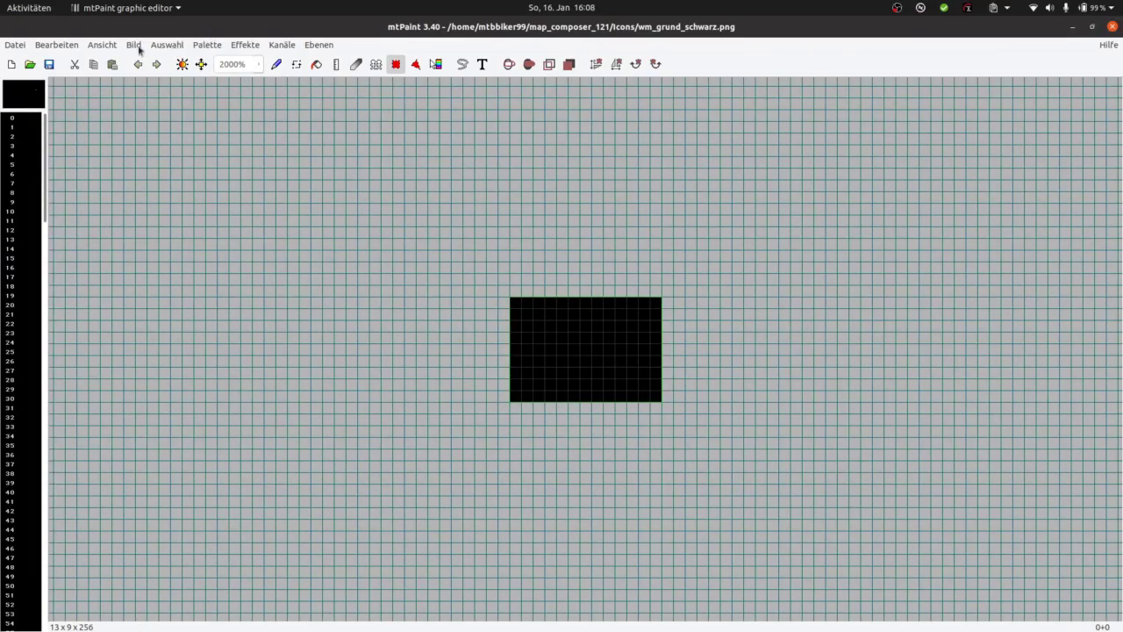
- Scale the black rectangle icon to 18 x 12 pixels with a fixed aspect ratio, save the file and close mtPaint
{"action": "left_click", "coordinate": [134, 44]}
{"action": "left_click", "coordinate": [180, 98]}
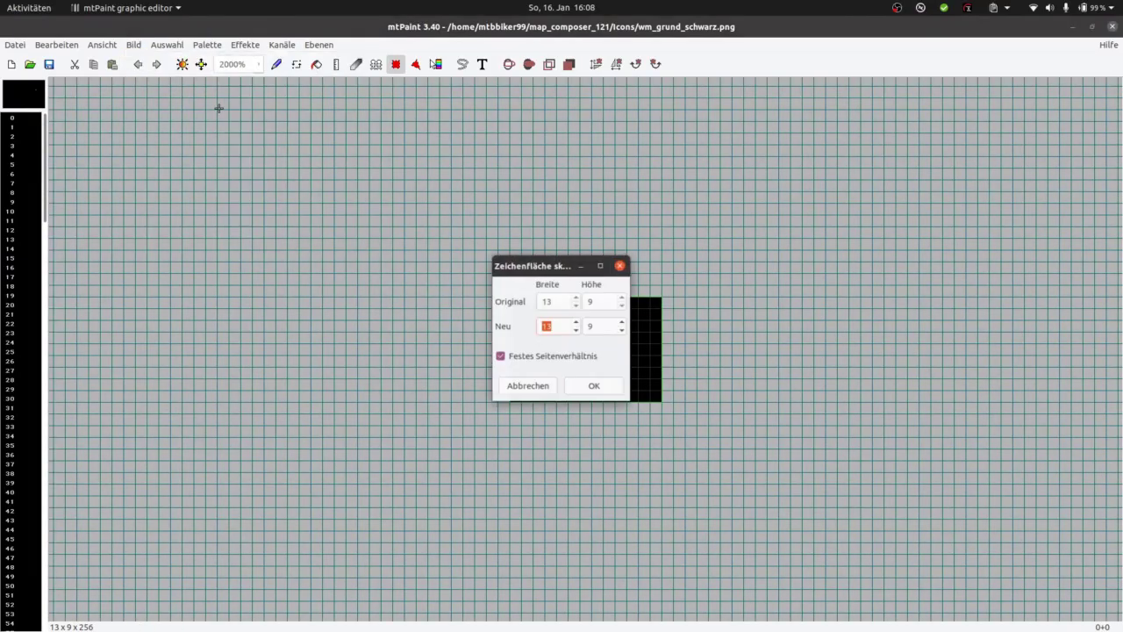
{"action": "left_click", "coordinate": [560, 297]}
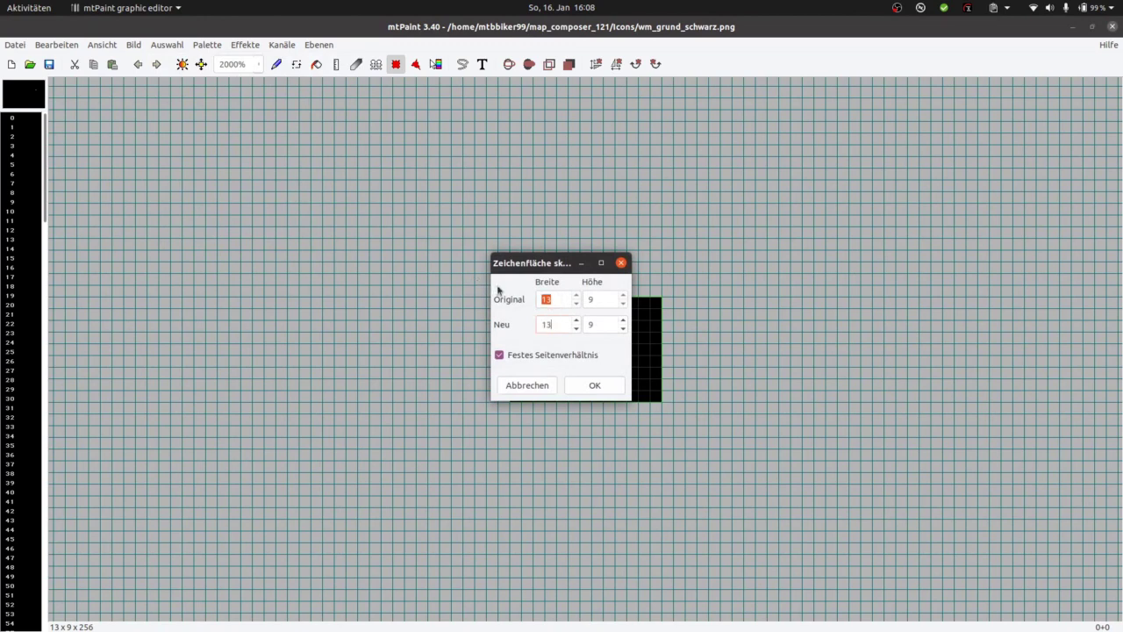
{"action": "double_click", "coordinate": [559, 328]}
{"action": "left_click", "coordinate": [577, 321]}
{"action": "left_click", "coordinate": [595, 385]}
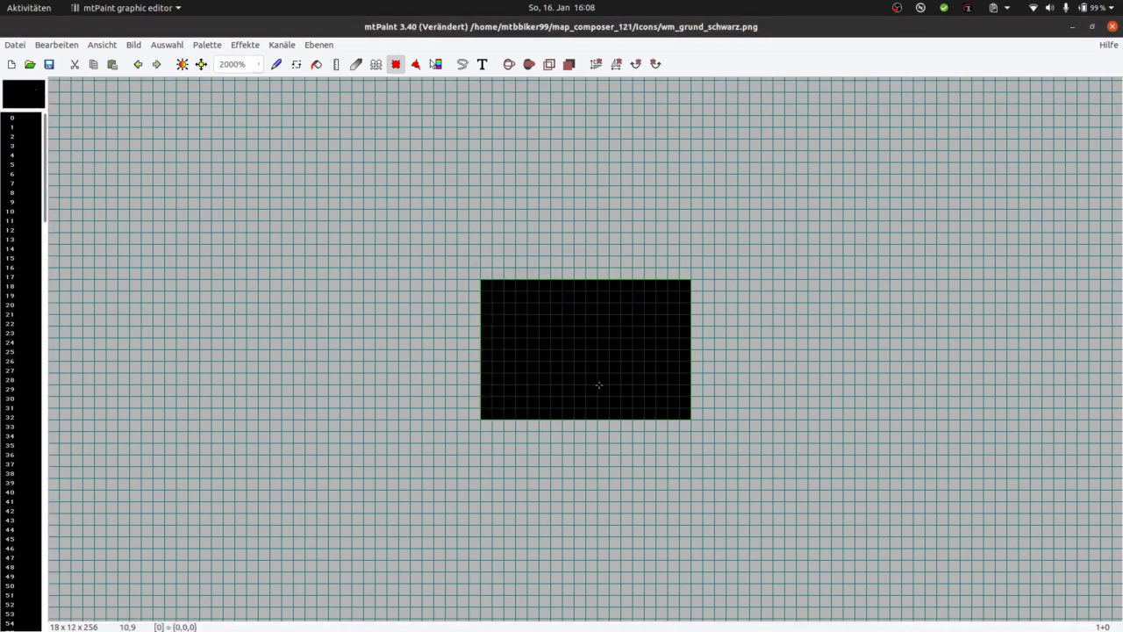
{"action": "left_click", "coordinate": [50, 65]}
{"action": "left_click", "coordinate": [1113, 27]}
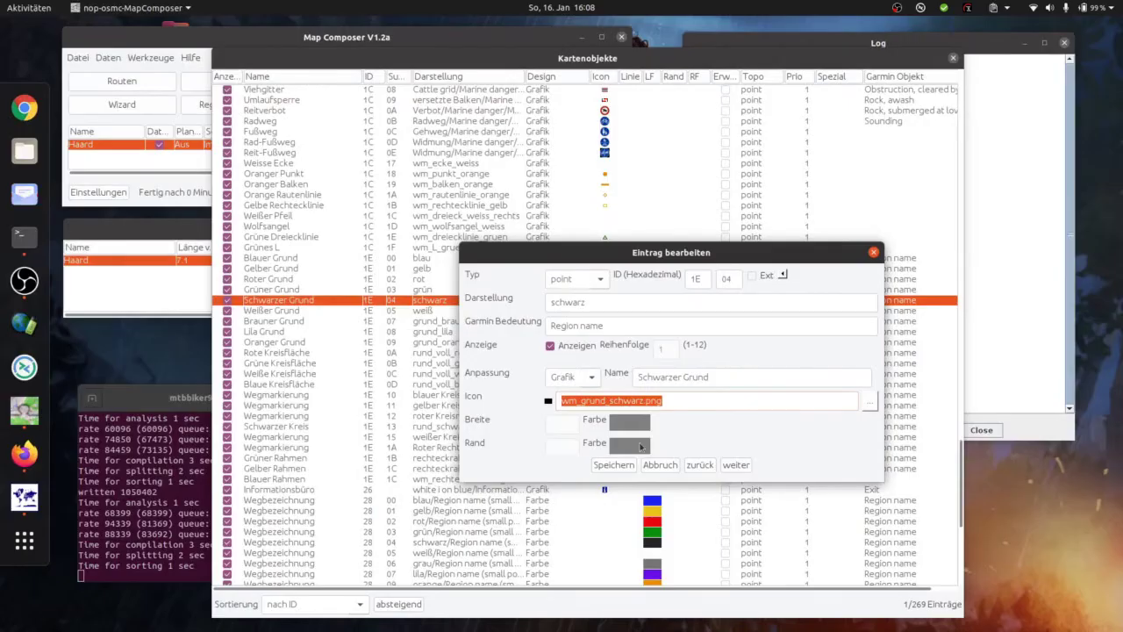
- Save the Schwarzer Grund entry in Map Composer, then reopen and save it again to reload its enlarged icon
{"action": "left_click", "coordinate": [620, 466]}
{"action": "left_click", "coordinate": [604, 364]}
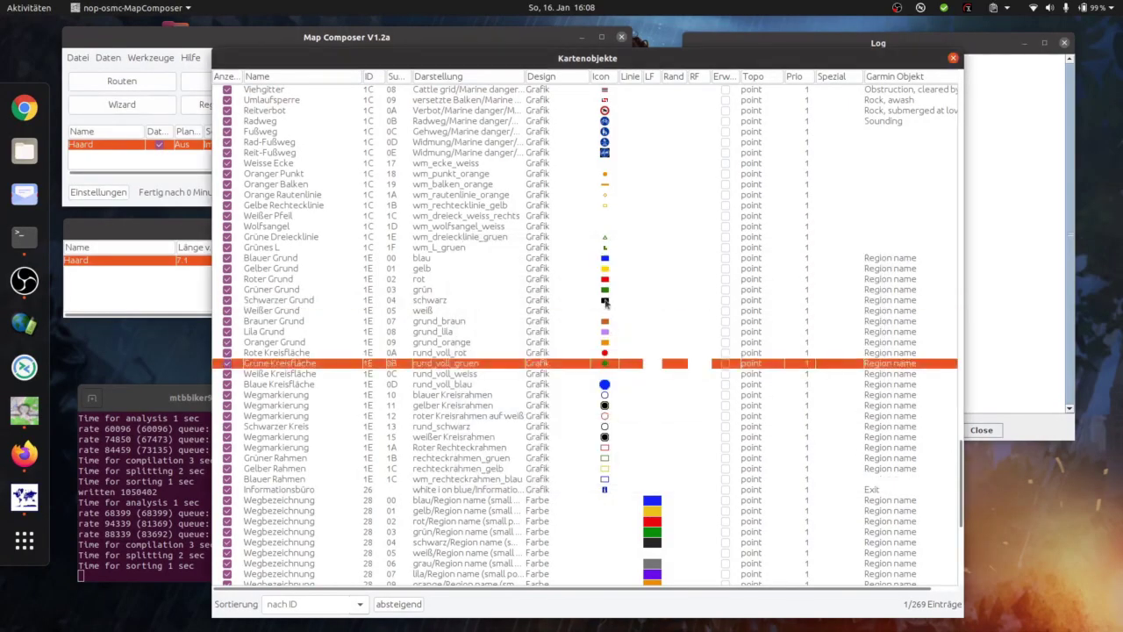
{"action": "double_click", "coordinate": [607, 301]}
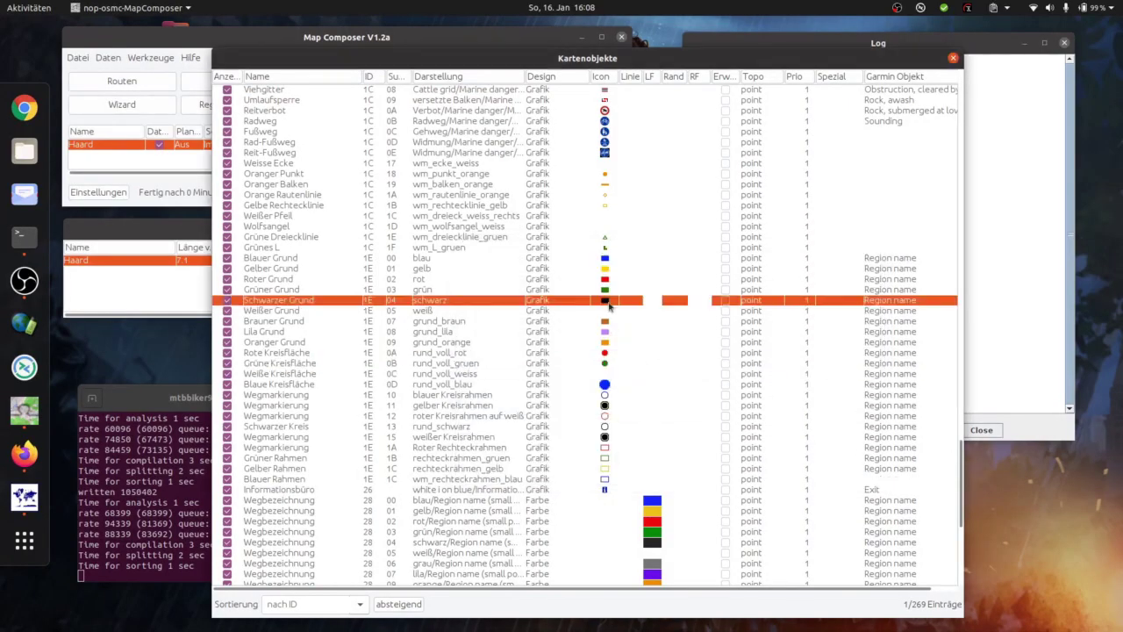
{"action": "left_click", "coordinate": [617, 465]}
{"action": "left_click", "coordinate": [606, 366]}
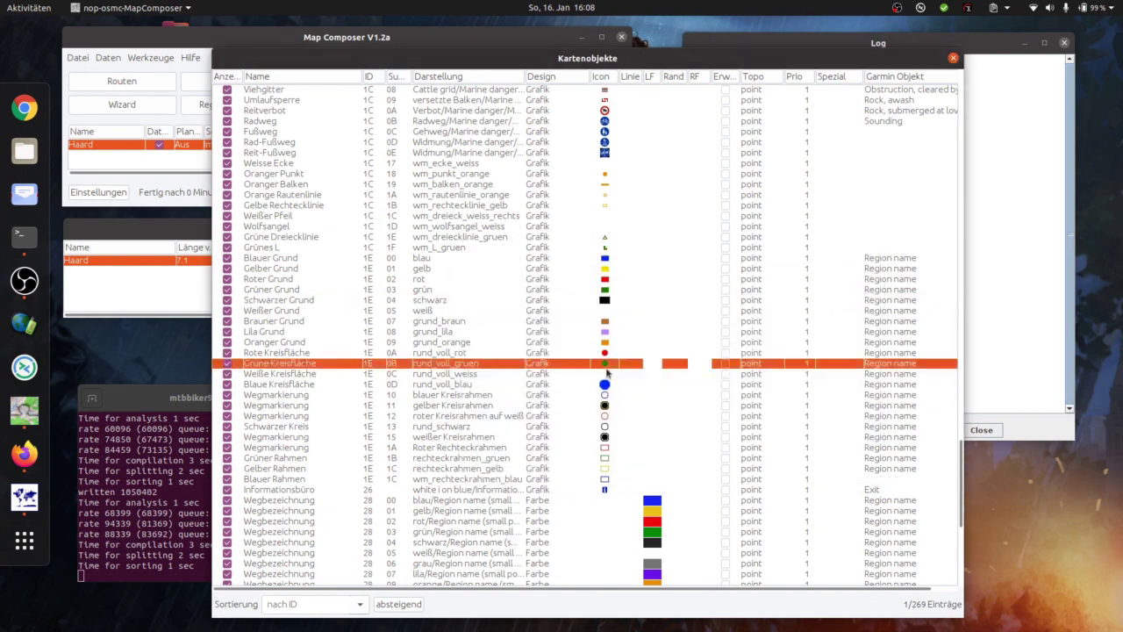
{"action": "left_click", "coordinate": [607, 300]}
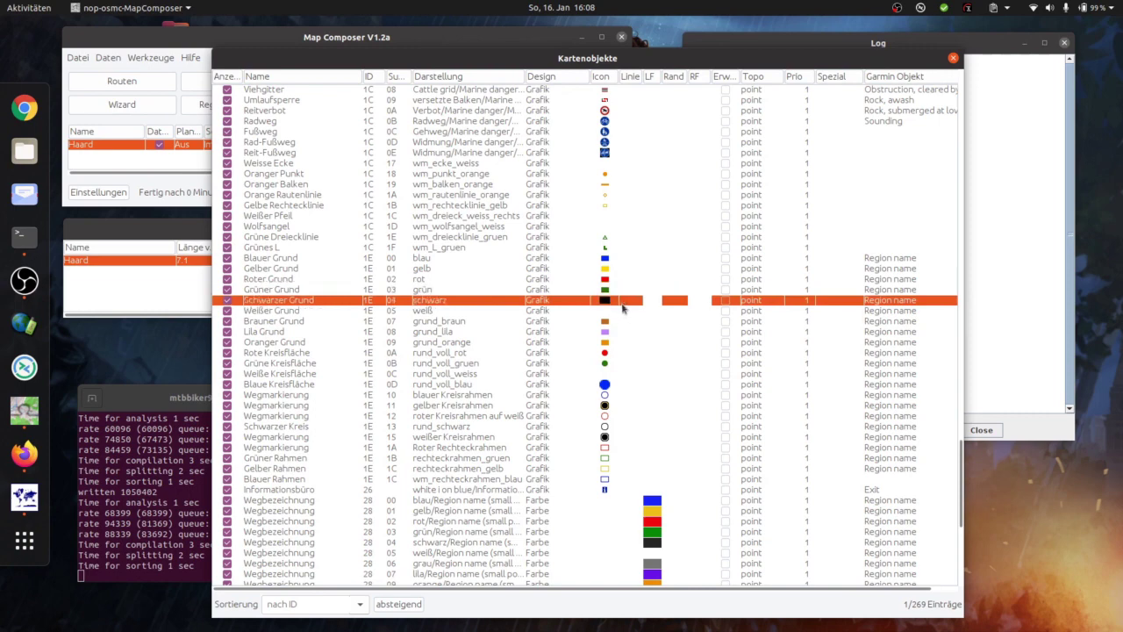
{"action": "left_click", "coordinate": [635, 321]}
{"action": "left_click", "coordinate": [652, 386]}
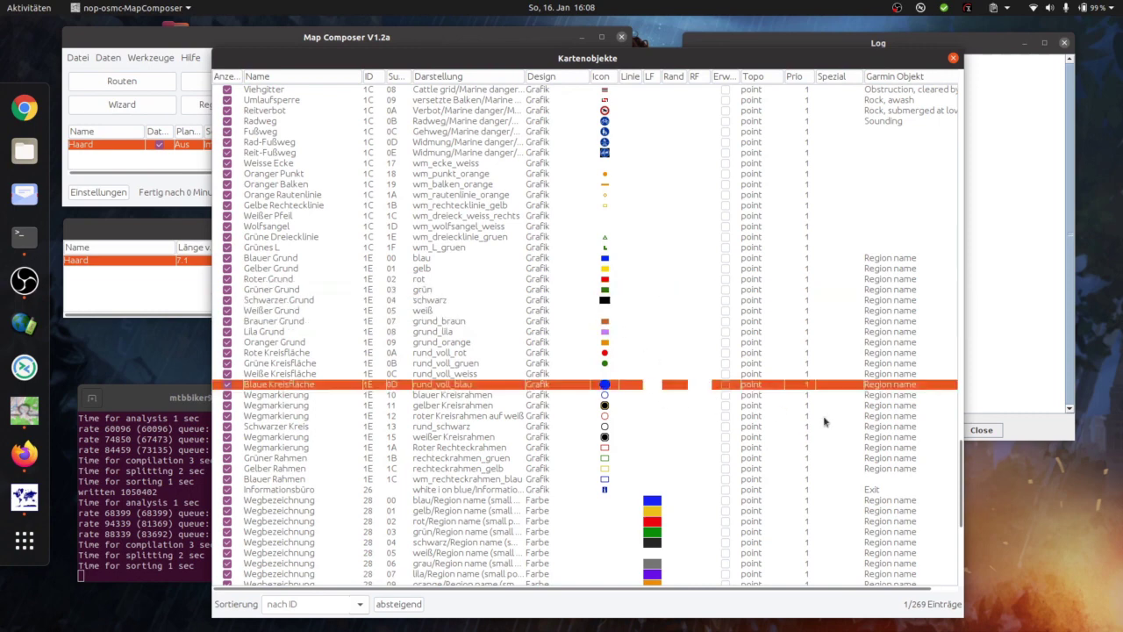
- Close the map objects list, generate the Haard map and clear the log
{"action": "left_click", "coordinate": [954, 59]}
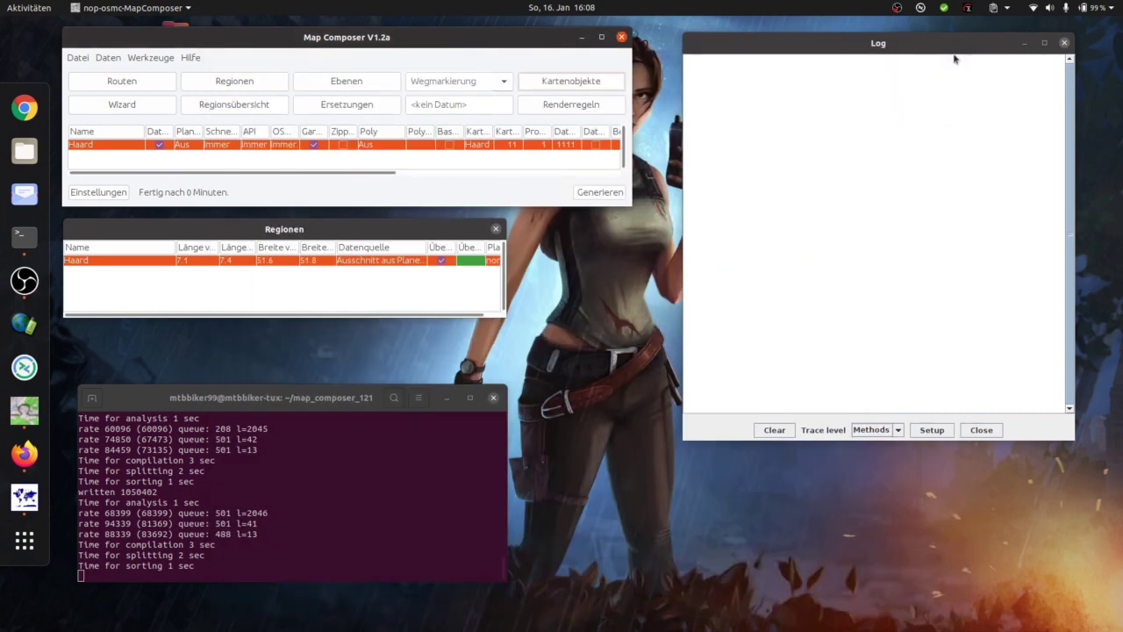
{"action": "left_click", "coordinate": [610, 192]}
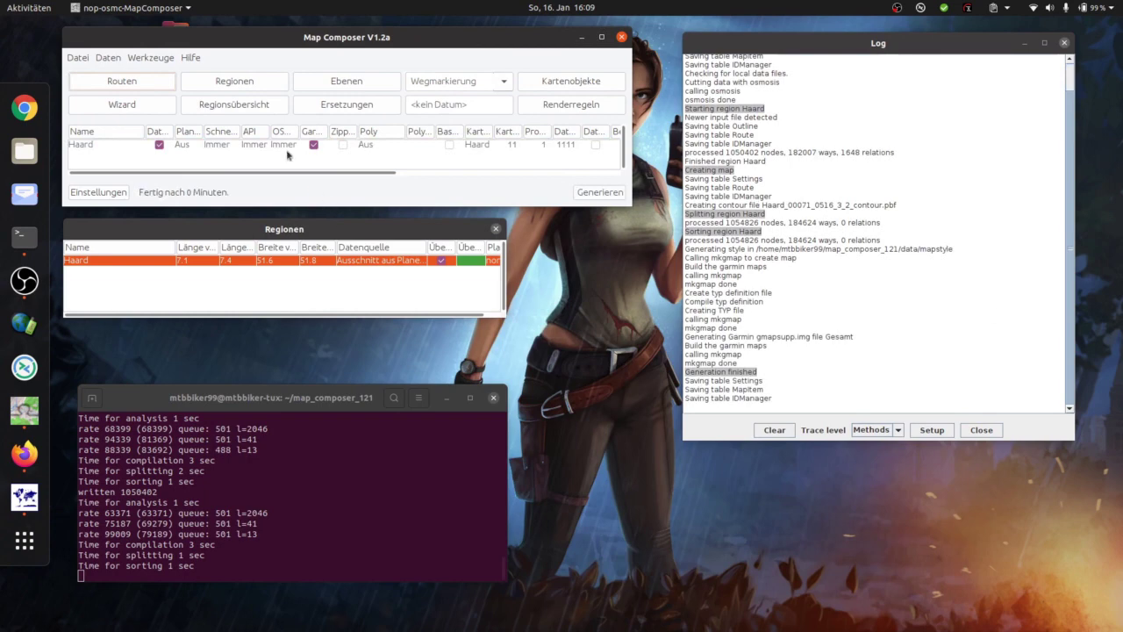
{"action": "left_click", "coordinate": [287, 151]}
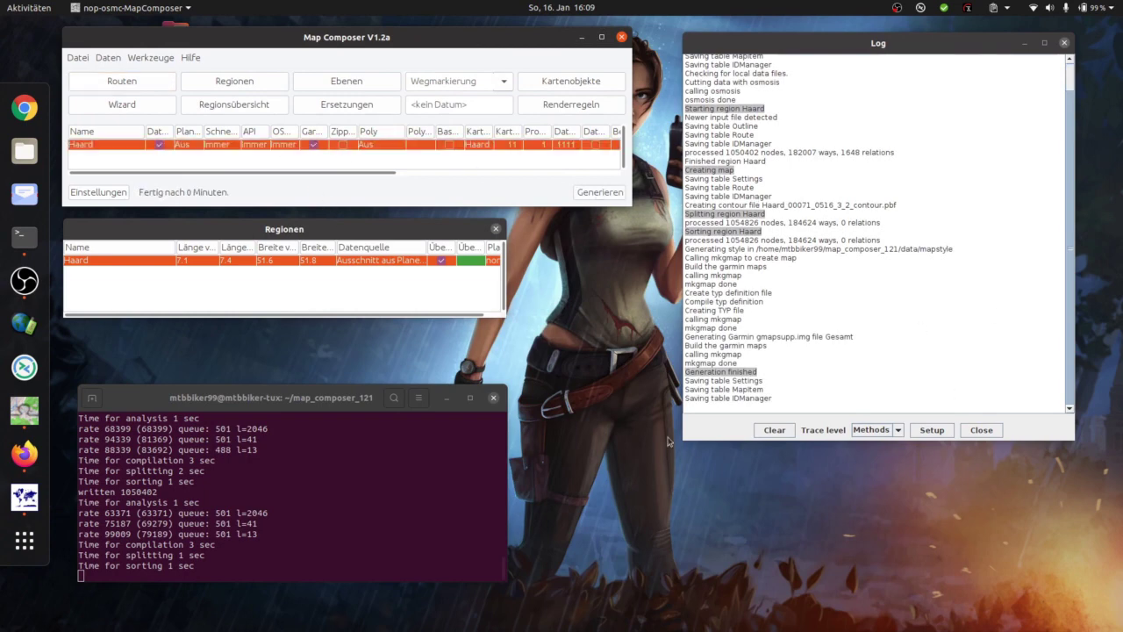
{"action": "left_click", "coordinate": [774, 430]}
- Open the garmin folder inside map_composer_121 in the file manager and rename gmapsupp.img as neu2.img
{"action": "left_click", "coordinate": [25, 151]}
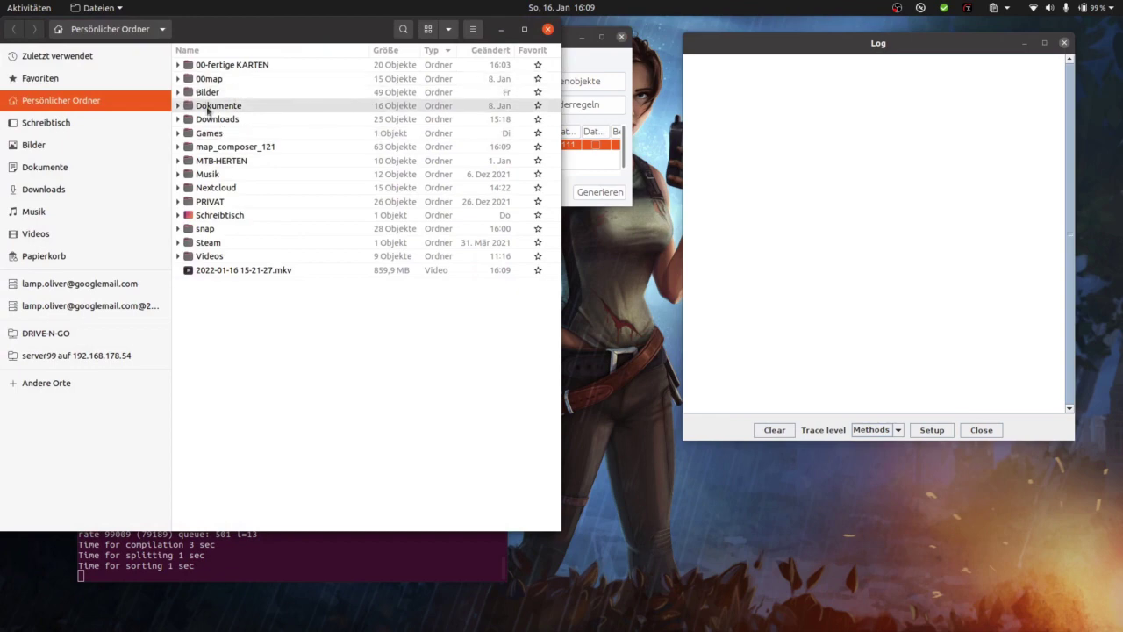
{"action": "left_click", "coordinate": [235, 148]}
{"action": "double_click", "coordinate": [236, 148]}
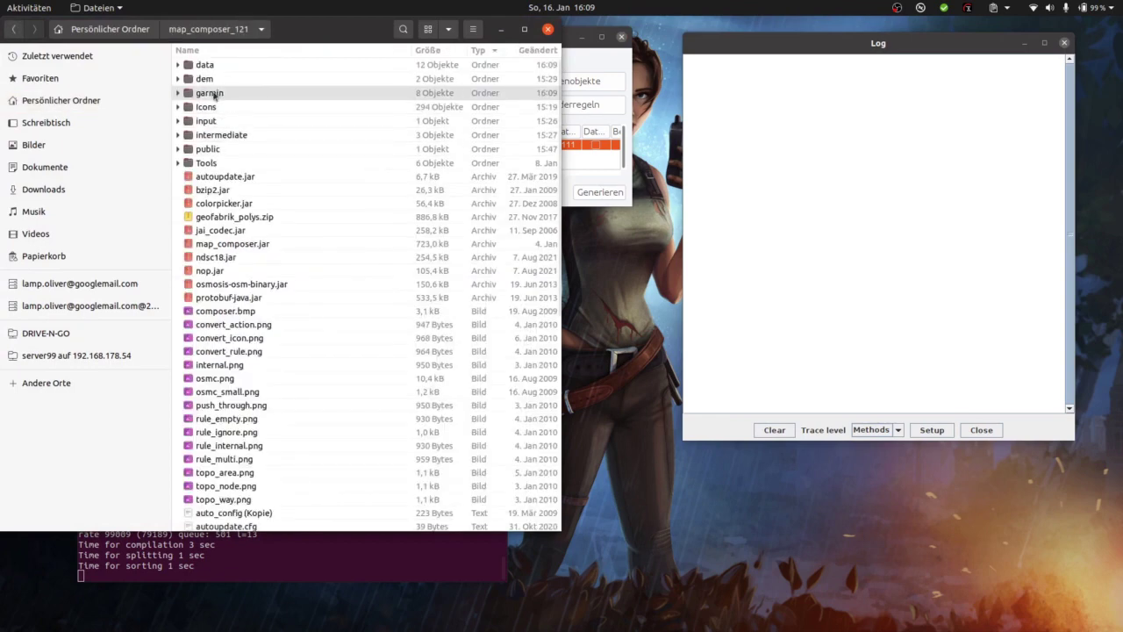
{"action": "double_click", "coordinate": [214, 93]}
{"action": "left_click", "coordinate": [246, 122]}
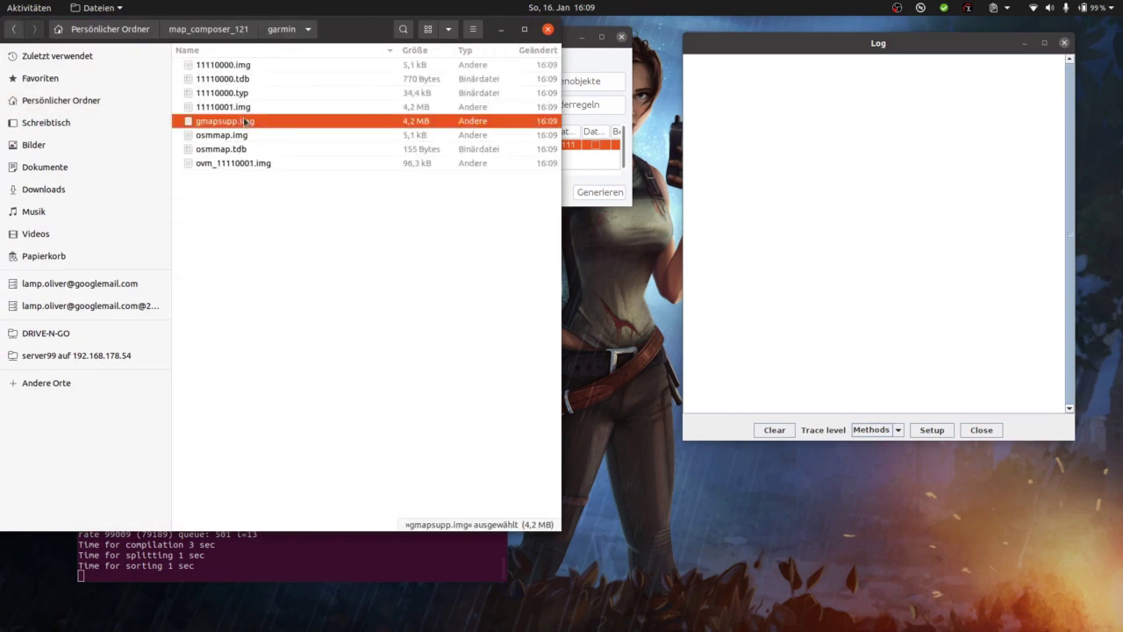
{"action": "key", "text": "F2"}
{"action": "type", "text": "n"}
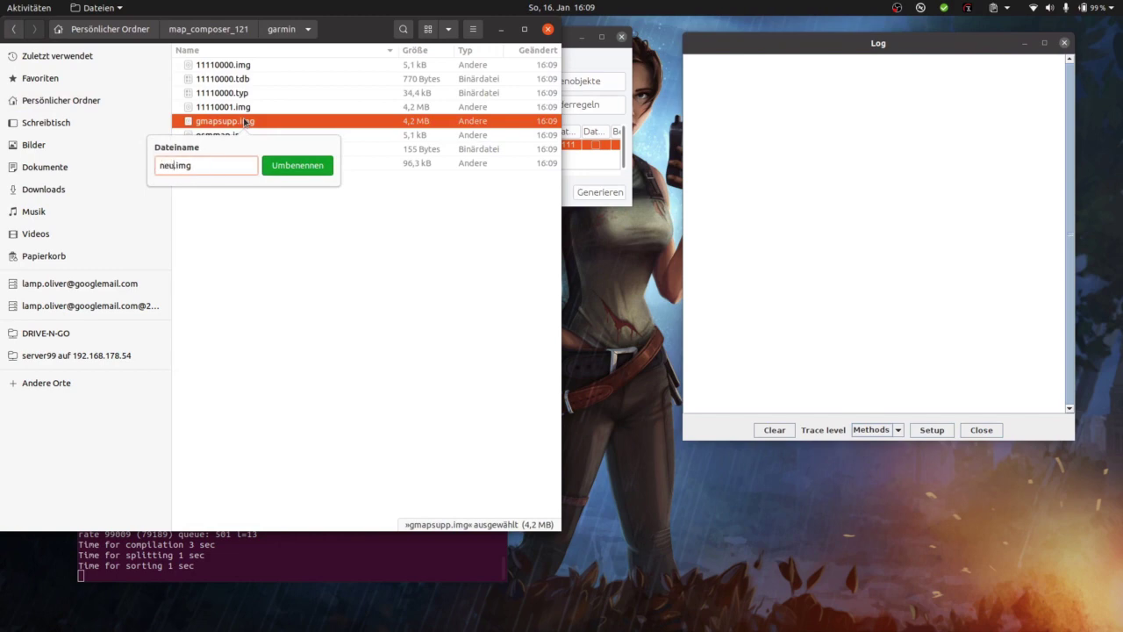
{"action": "type", "text": "eu2"}
{"action": "key", "text": "Return"}
- Put neu2.img into the 00-fertige KARTEN folder in the home directory and close the file manager
{"action": "right_click", "coordinate": [246, 122]}
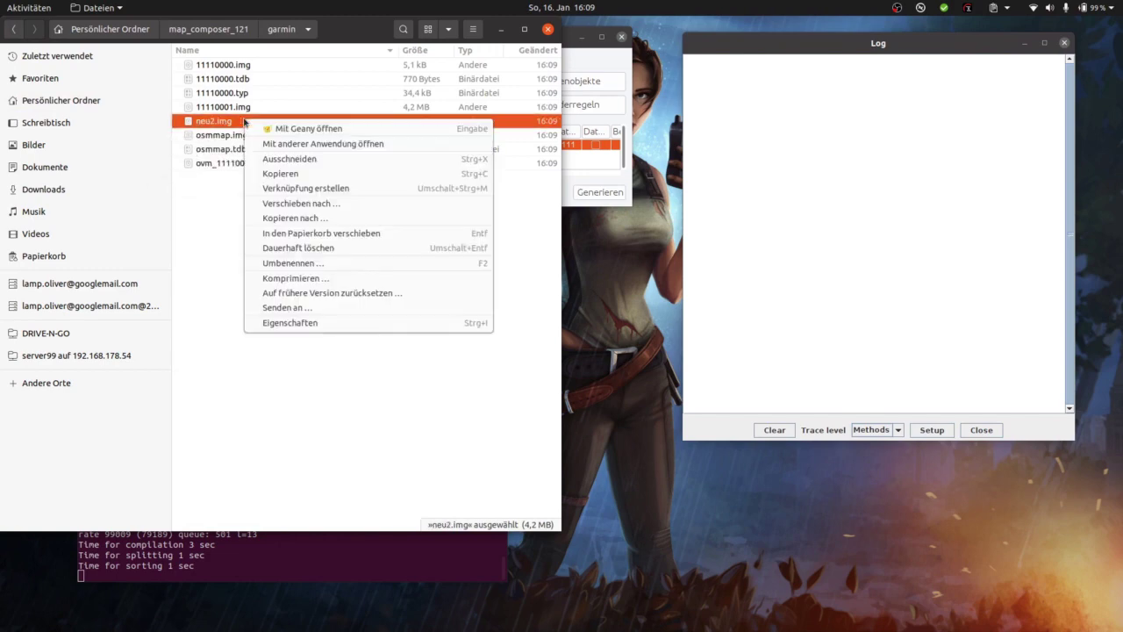
{"action": "left_click", "coordinate": [289, 167]}
{"action": "key", "text": "alt+Up"}
{"action": "key", "text": "alt+Up"}
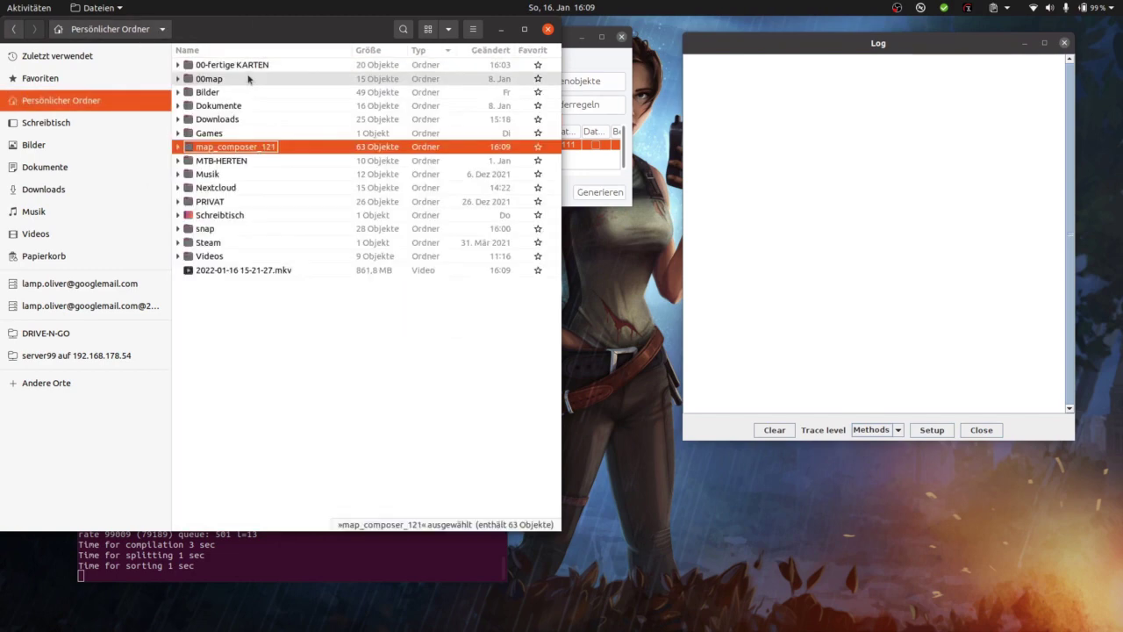
{"action": "double_click", "coordinate": [247, 70]}
{"action": "right_click", "coordinate": [288, 348]}
{"action": "left_click", "coordinate": [334, 372]}
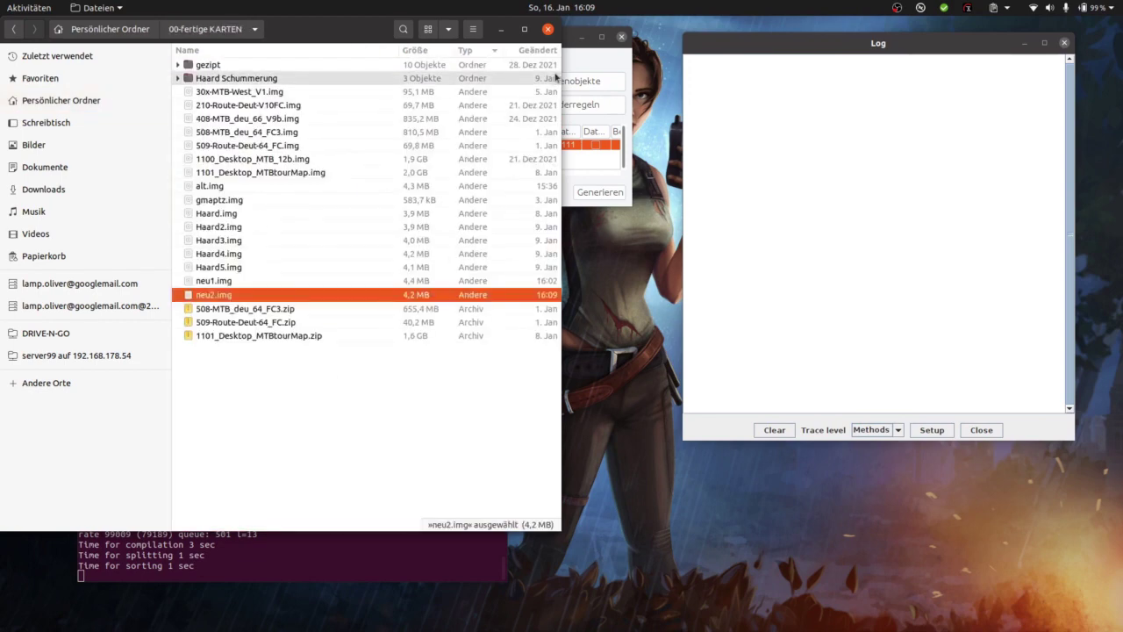
{"action": "left_click", "coordinate": [545, 32]}
- Switch to QMapShack, reload the map list and activate the neu2 map
{"action": "left_click", "coordinate": [25, 496]}
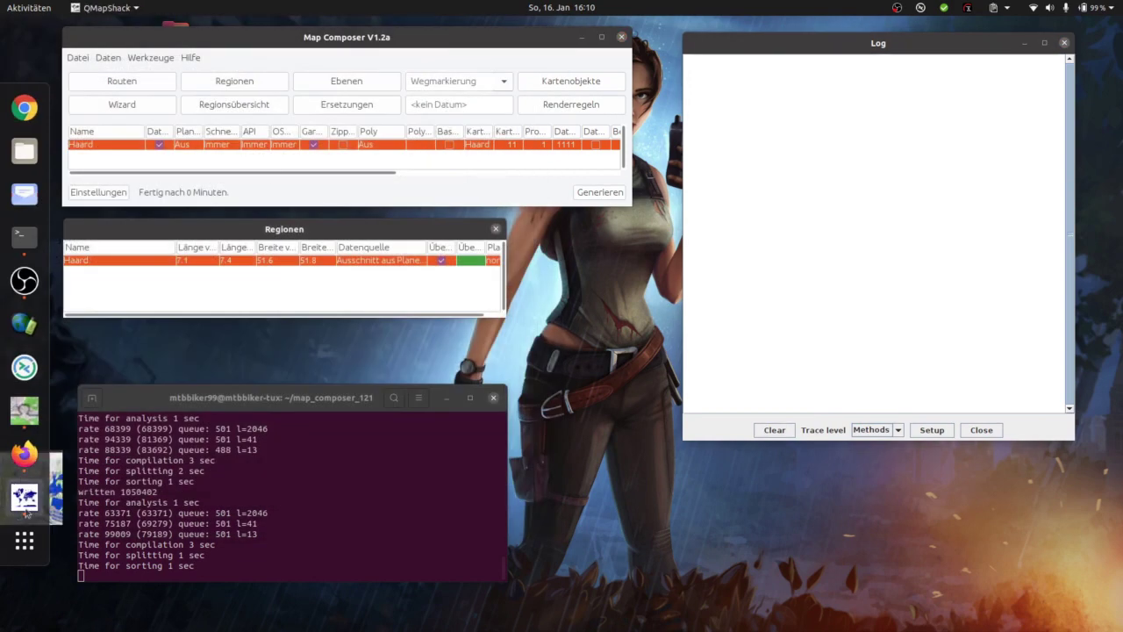
{"action": "right_click", "coordinate": [87, 502]}
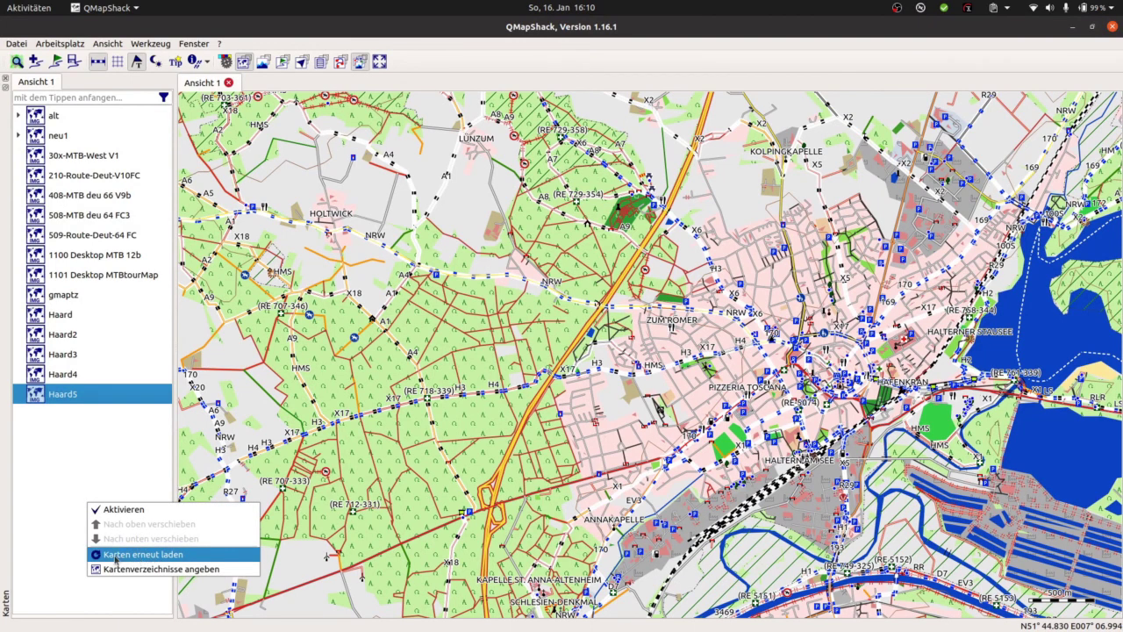
{"action": "left_click", "coordinate": [166, 556]}
{"action": "right_click", "coordinate": [66, 414]}
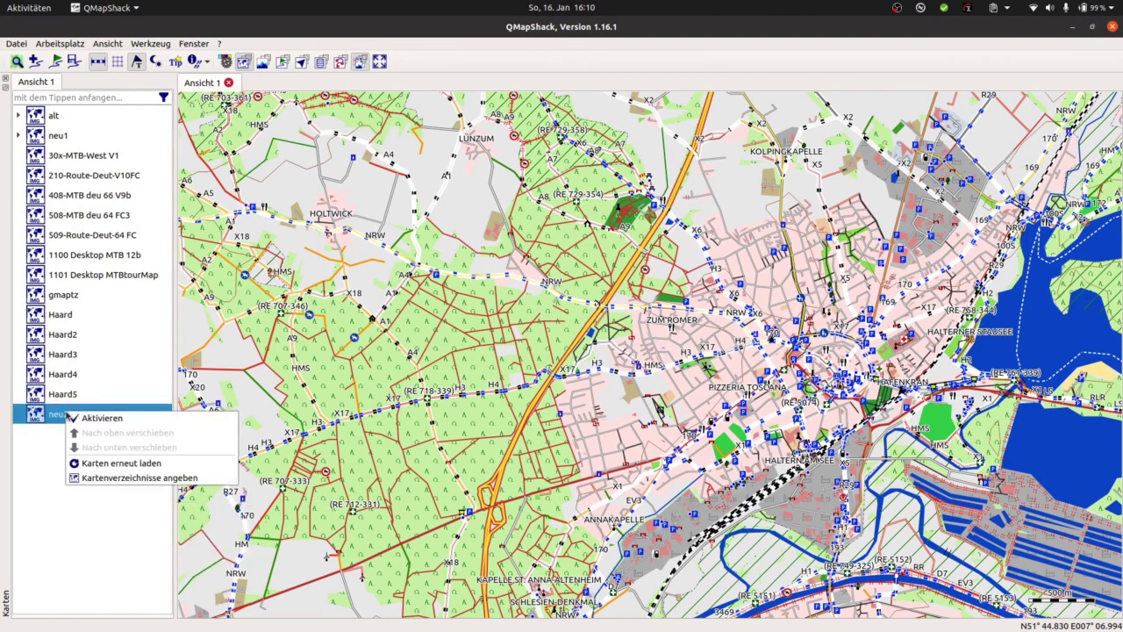
{"action": "left_click", "coordinate": [85, 421]}
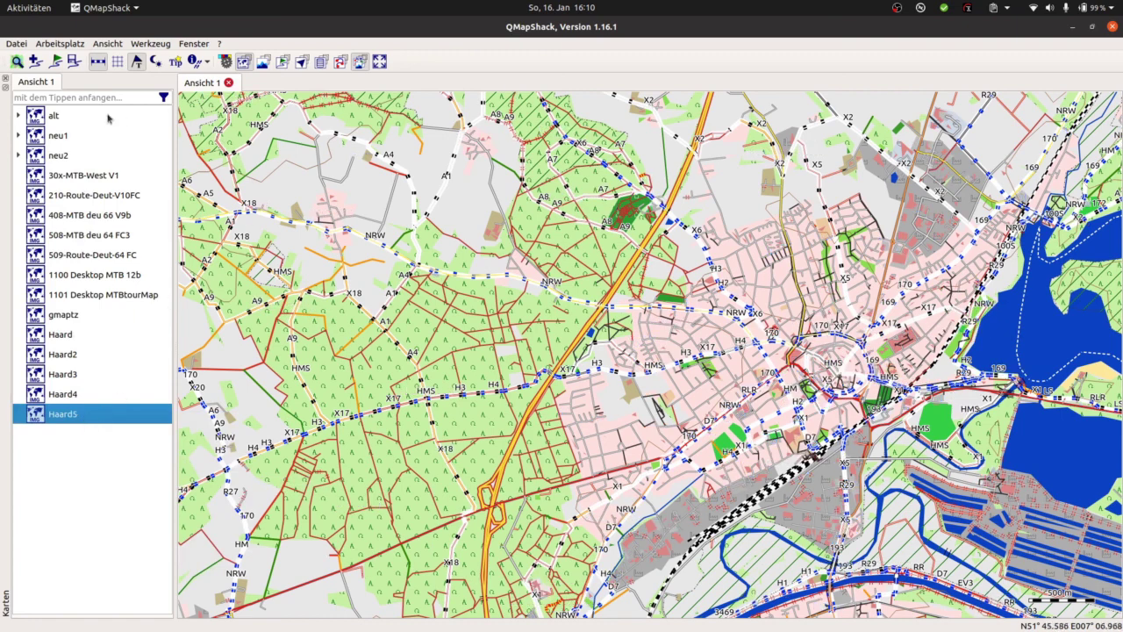
- Deactivate the alt and neu1 maps, keeping only neu2 active
{"action": "right_click", "coordinate": [55, 118]}
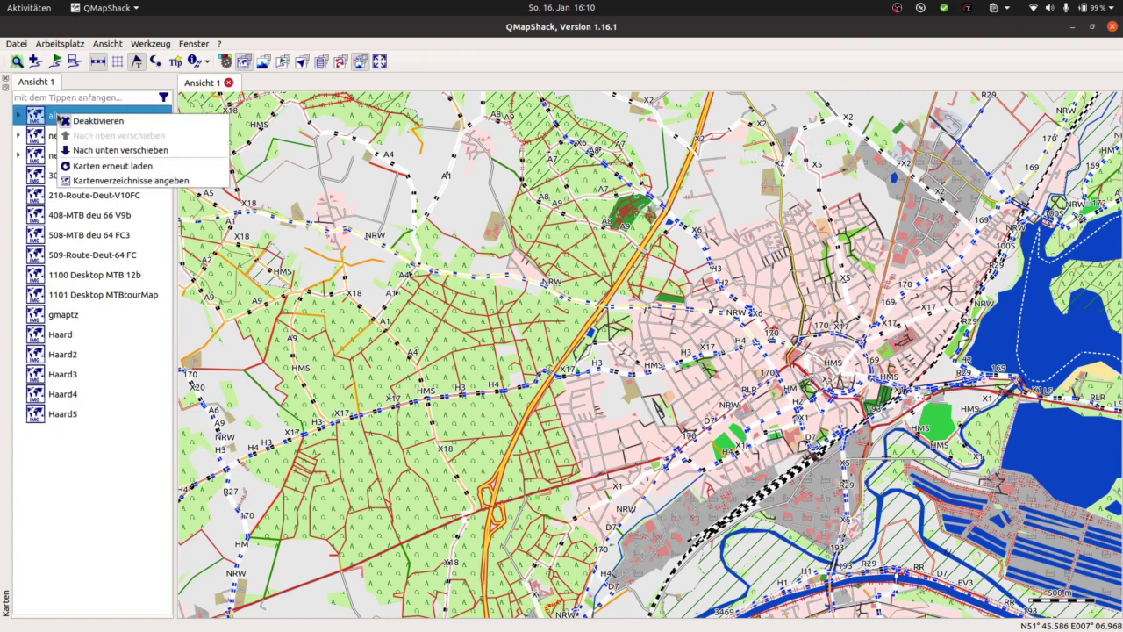
{"action": "left_click", "coordinate": [83, 126]}
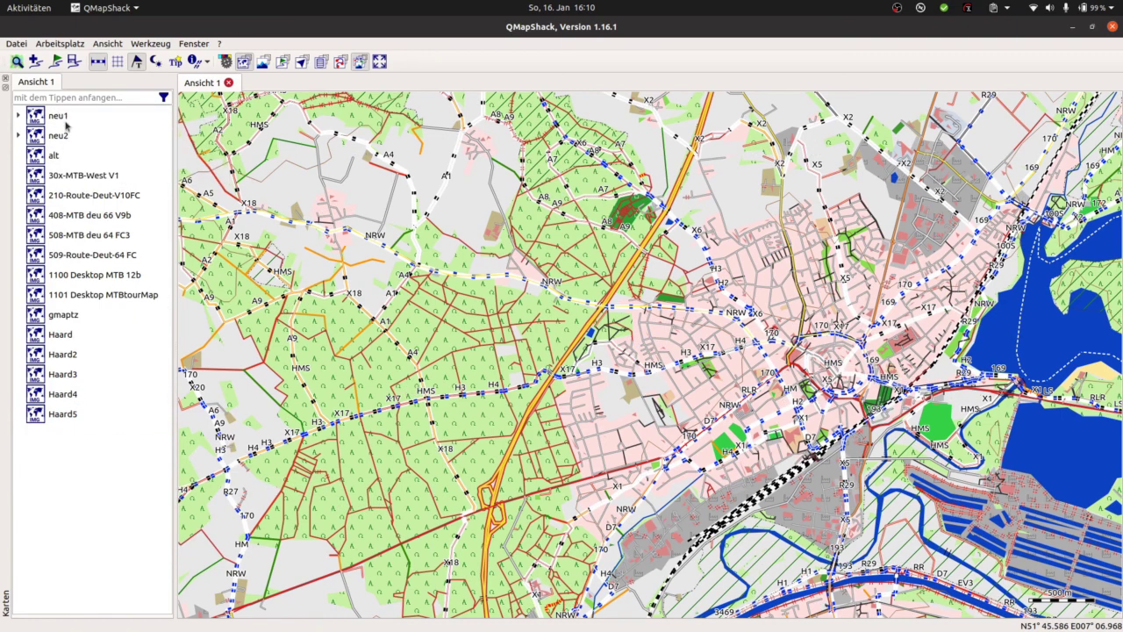
{"action": "right_click", "coordinate": [66, 114]}
{"action": "left_click", "coordinate": [85, 123]}
- Examine the enlarged blue circle and black rectangle route markings on the neu2 map at several zoom levels and locations
{"action": "scroll", "coordinate": [444, 457], "scroll_direction": "up", "scroll_amount": 1}
{"action": "scroll", "coordinate": [390, 398], "scroll_direction": "up", "scroll_amount": 1}
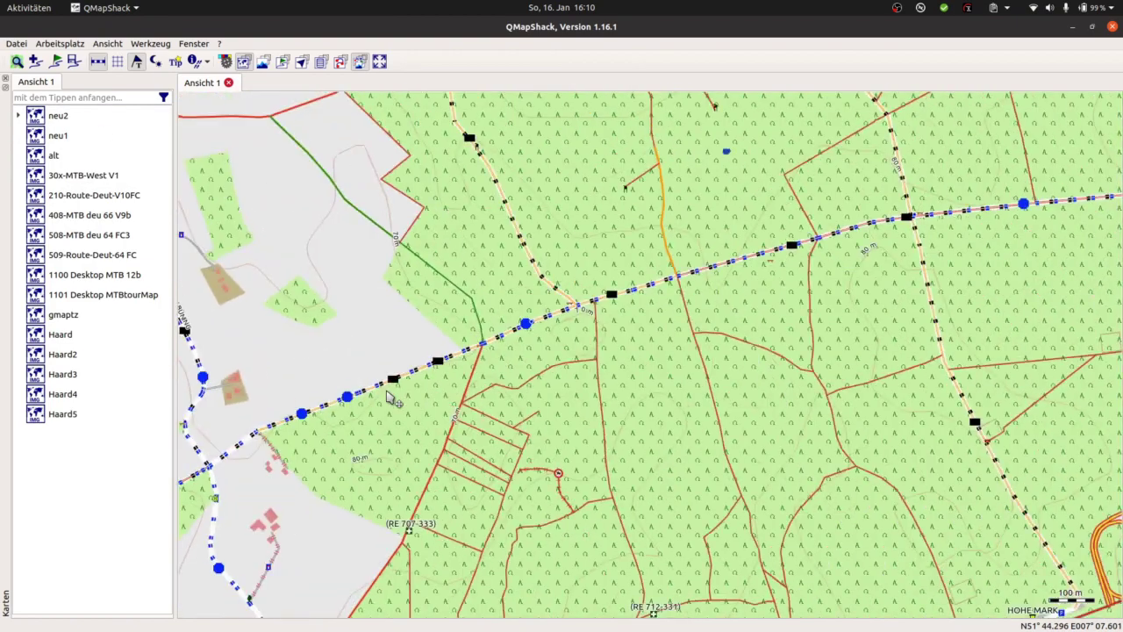
{"action": "scroll", "coordinate": [391, 398], "scroll_direction": "up", "scroll_amount": 1}
{"action": "scroll", "coordinate": [443, 375], "scroll_direction": "down", "scroll_amount": 1}
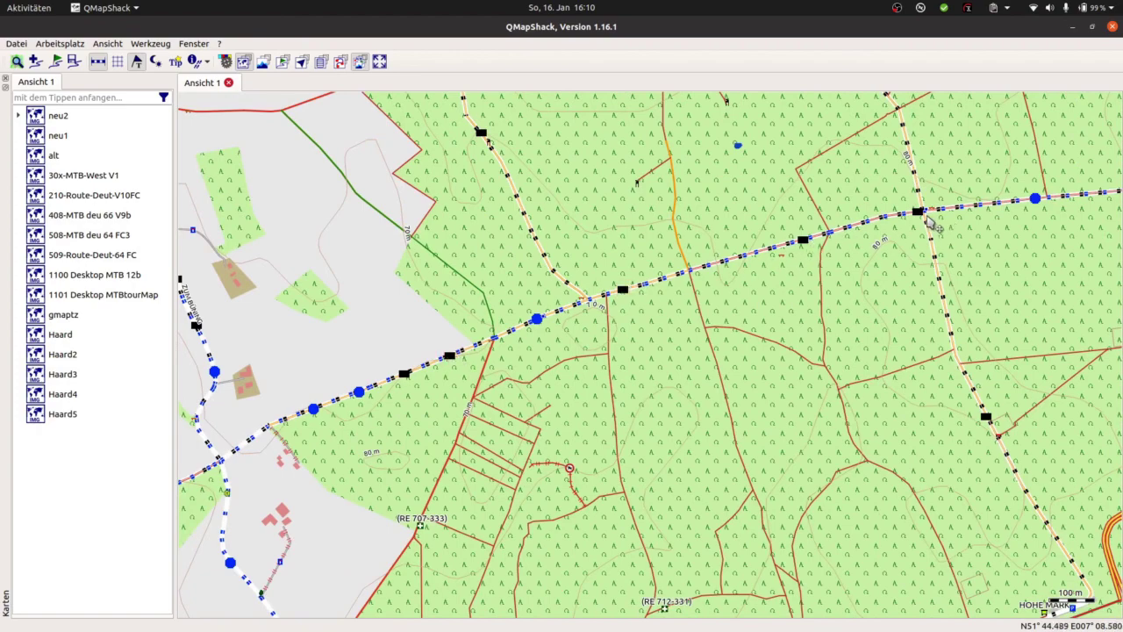
{"action": "left_click_drag", "start_coordinate": [1039, 201], "coordinate": [625, 358]}
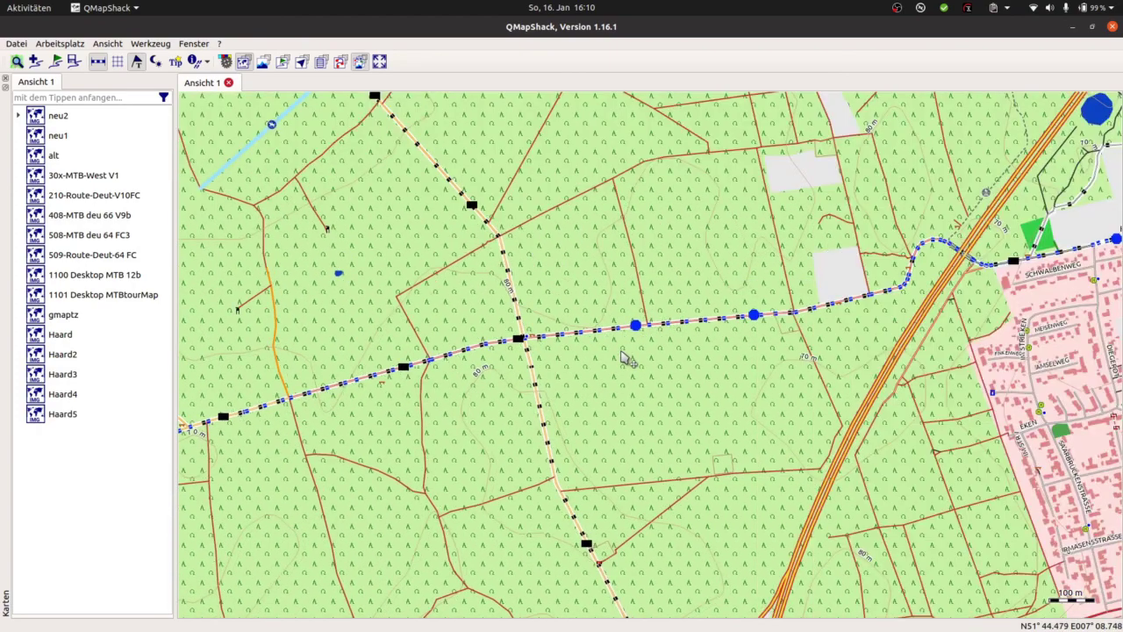
{"action": "scroll", "coordinate": [773, 316], "scroll_direction": "up", "scroll_amount": 4}
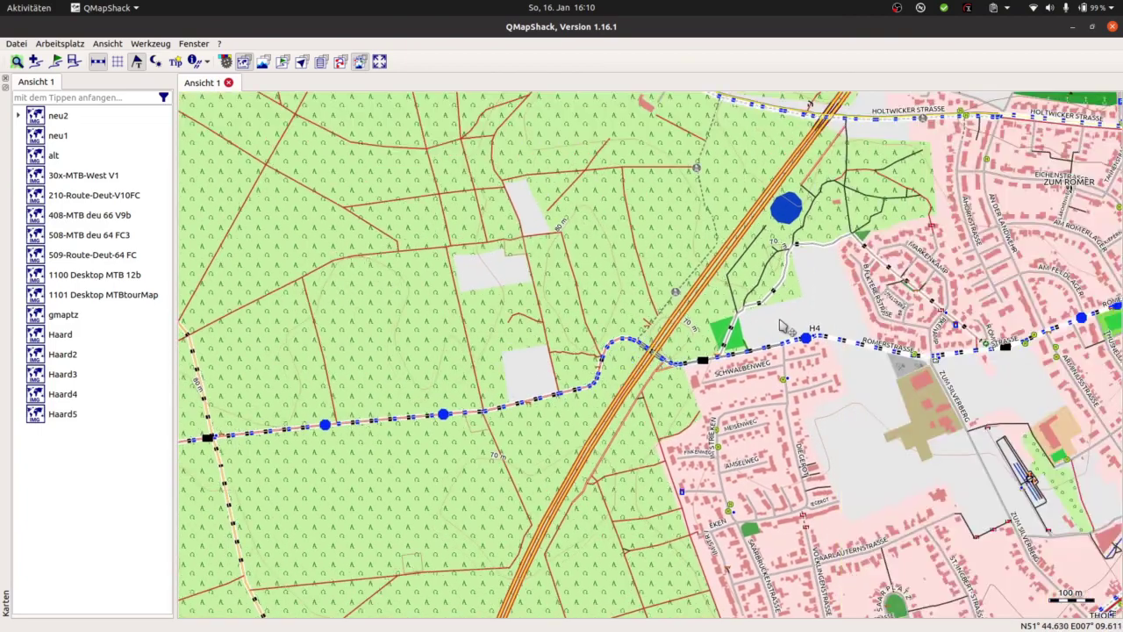
{"action": "scroll", "coordinate": [711, 349], "scroll_direction": "down", "scroll_amount": 1}
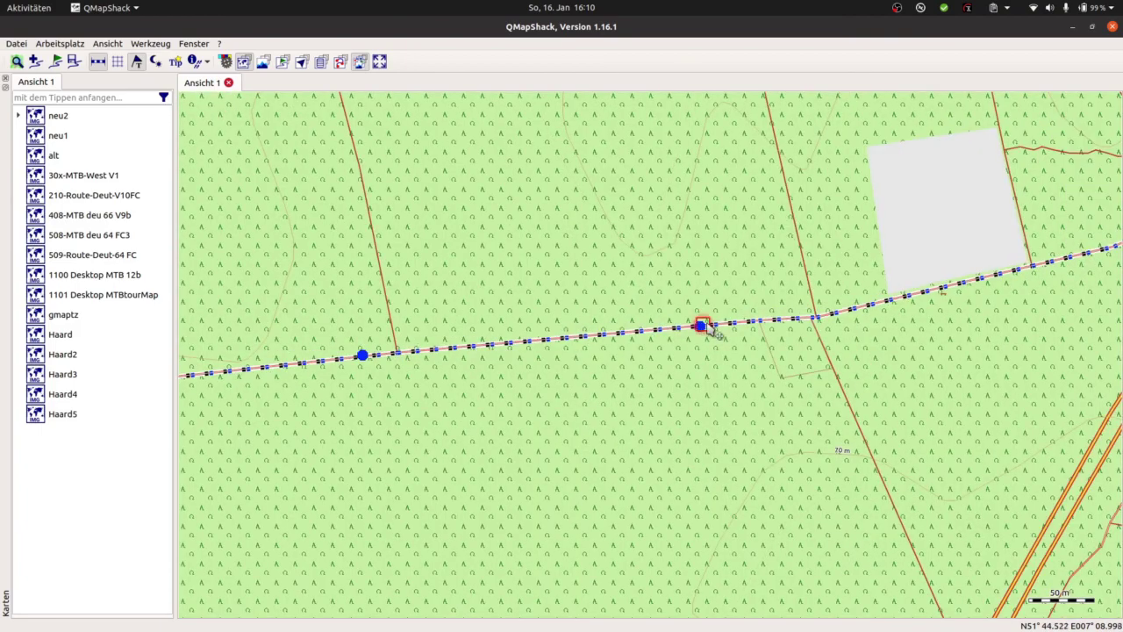
{"action": "scroll", "coordinate": [602, 355], "scroll_direction": "down", "scroll_amount": 1}
{"action": "scroll", "coordinate": [601, 356], "scroll_direction": "down", "scroll_amount": 1}
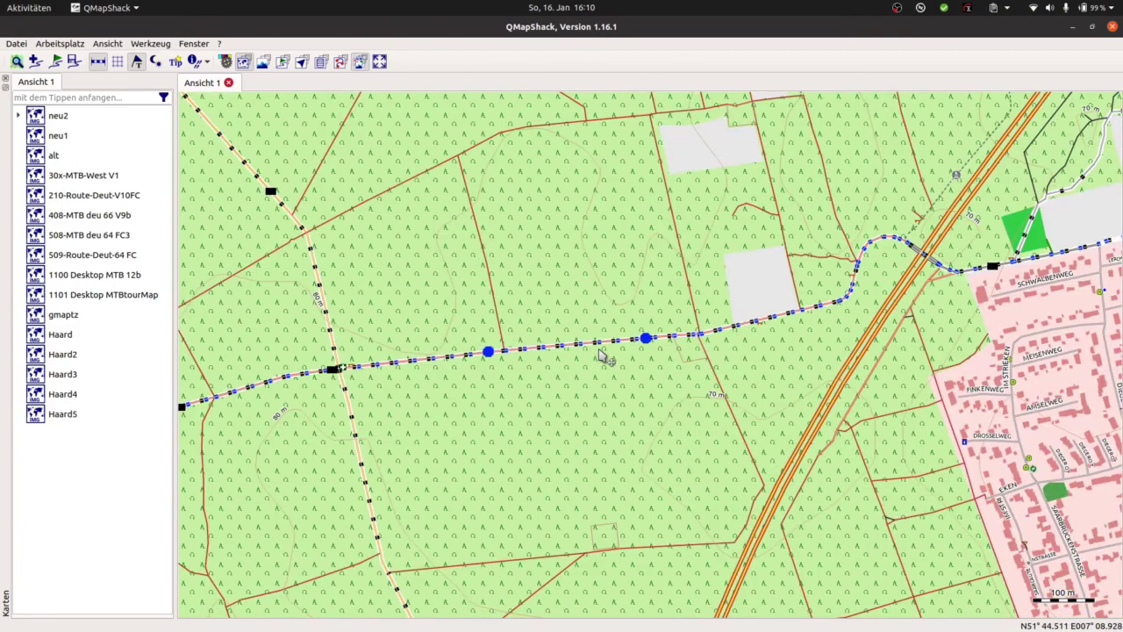
{"action": "scroll", "coordinate": [641, 347], "scroll_direction": "up", "scroll_amount": 3}
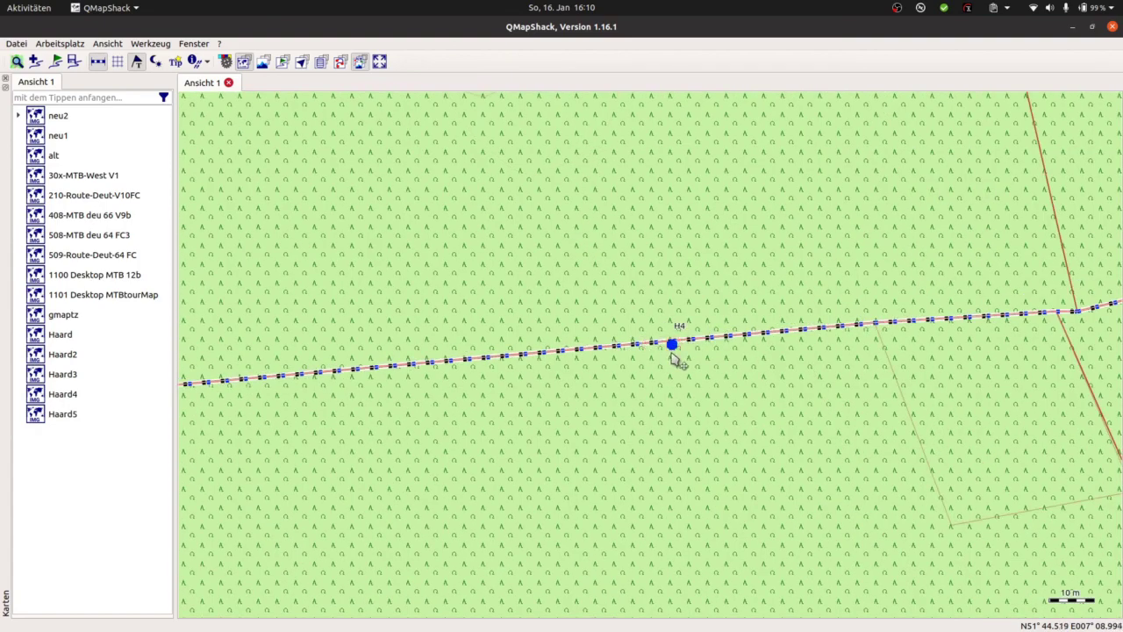
{"action": "scroll", "coordinate": [670, 351], "scroll_direction": "down", "scroll_amount": 3}
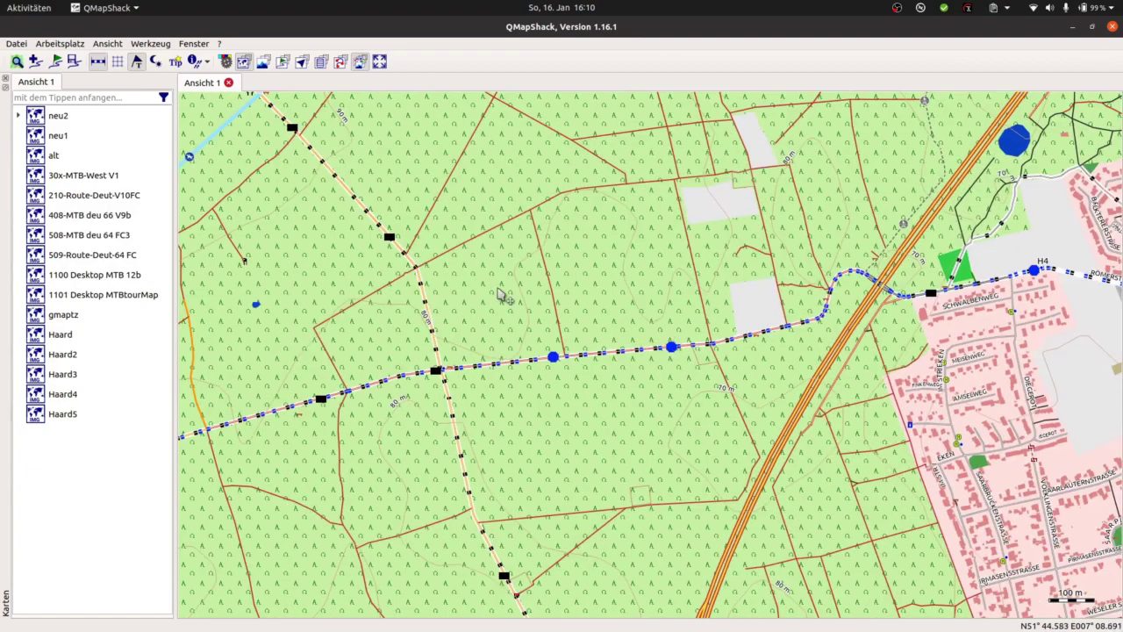
{"action": "left_click_drag", "start_coordinate": [362, 200], "coordinate": [542, 406]}
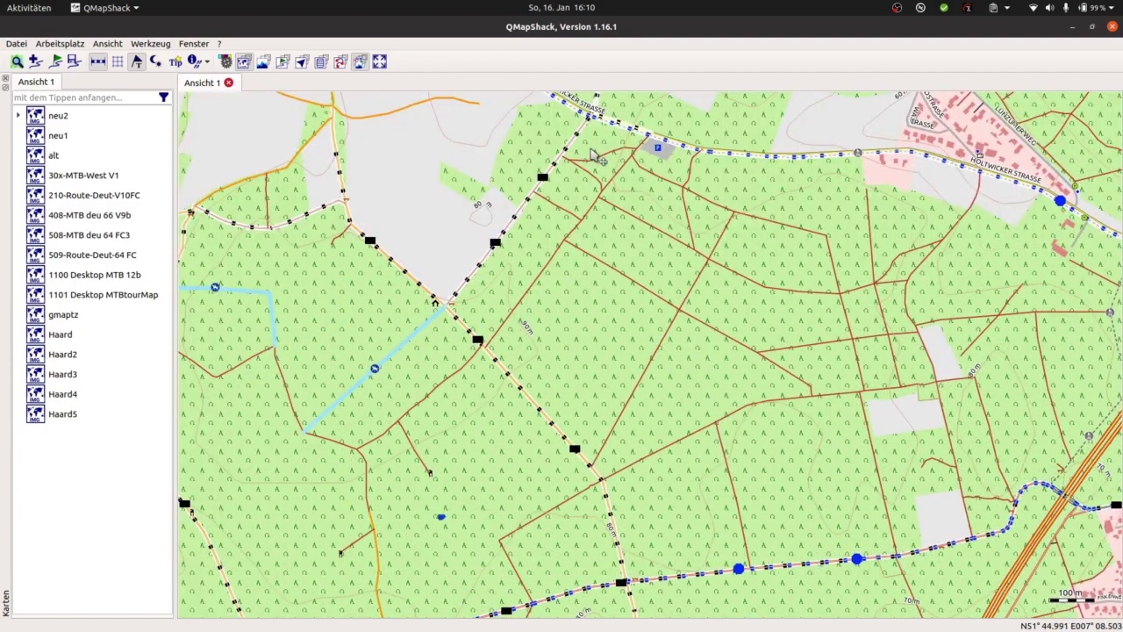
{"action": "left_click_drag", "start_coordinate": [593, 156], "coordinate": [582, 351]}
{"action": "left_click_drag", "start_coordinate": [282, 466], "coordinate": [605, 256]}
{"action": "left_click_drag", "start_coordinate": [356, 355], "coordinate": [495, 274]}
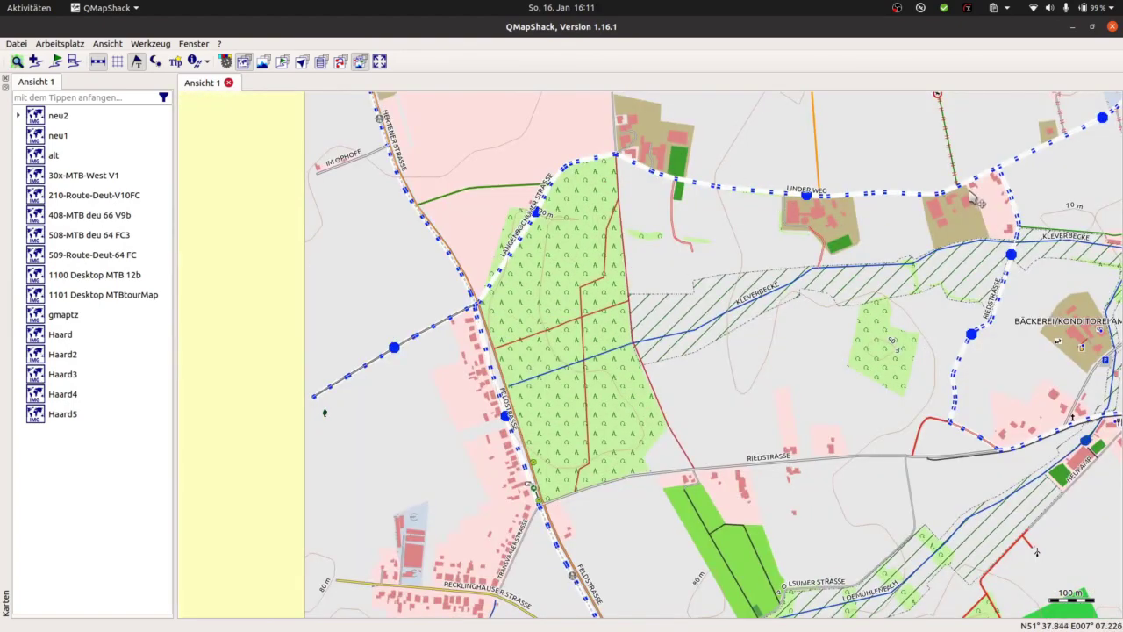
- Follow the marked routes north-east from Linder Weg past Eichenstraße to Bockholter Bach and check their enlarged blue and black markings
{"action": "left_click_drag", "start_coordinate": [972, 198], "coordinate": [584, 373]}
{"action": "left_click_drag", "start_coordinate": [1022, 173], "coordinate": [746, 439]}
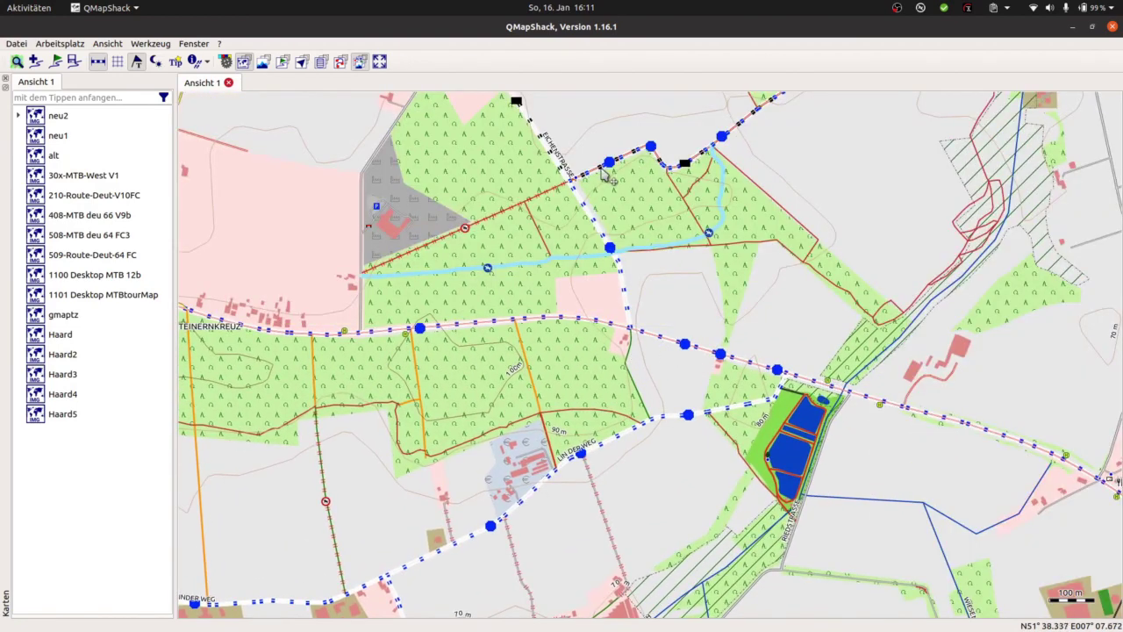
{"action": "left_click_drag", "start_coordinate": [836, 129], "coordinate": [553, 386]}
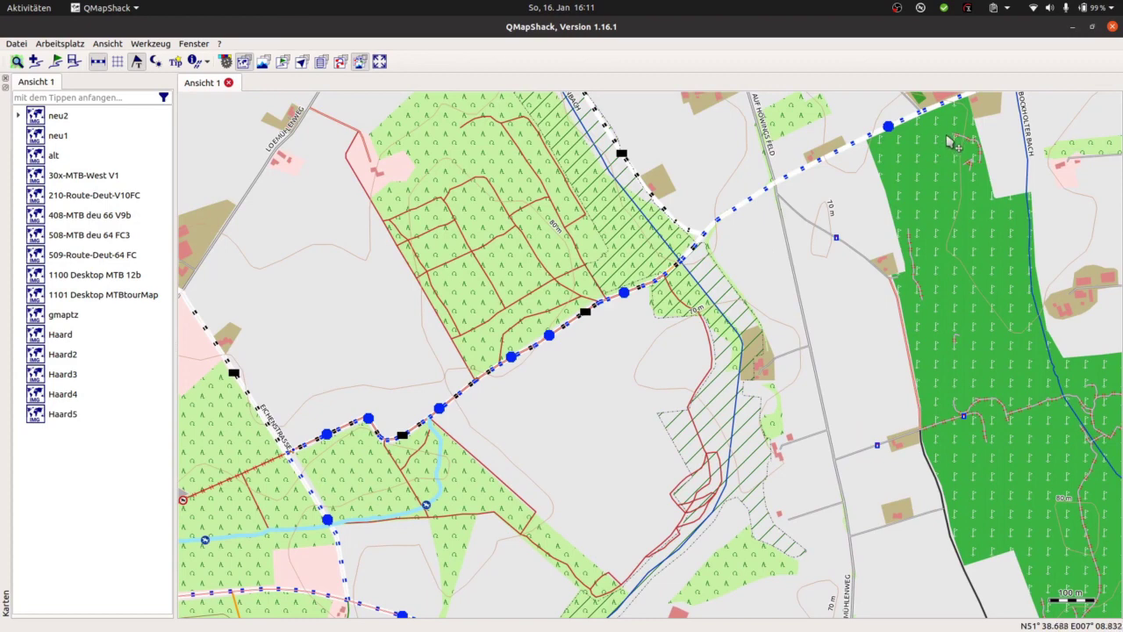
{"action": "left_click_drag", "start_coordinate": [952, 143], "coordinate": [724, 349]}
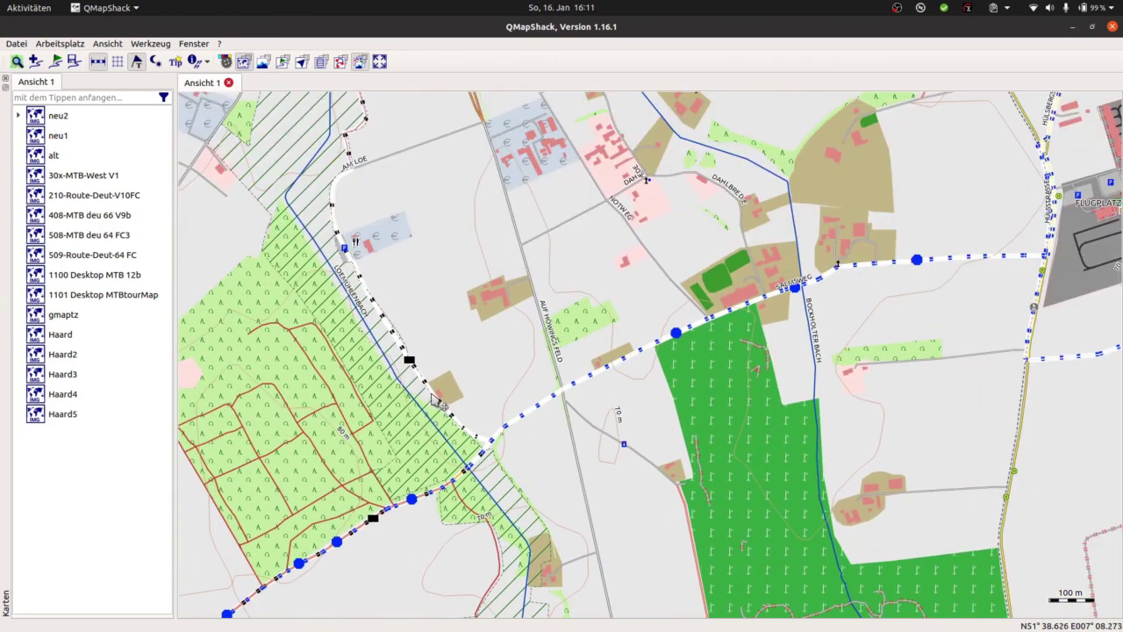
- Minimise the map view, return to QMapShack and open the available actions for the neu2 map
{"action": "left_click", "coordinate": [1073, 28]}
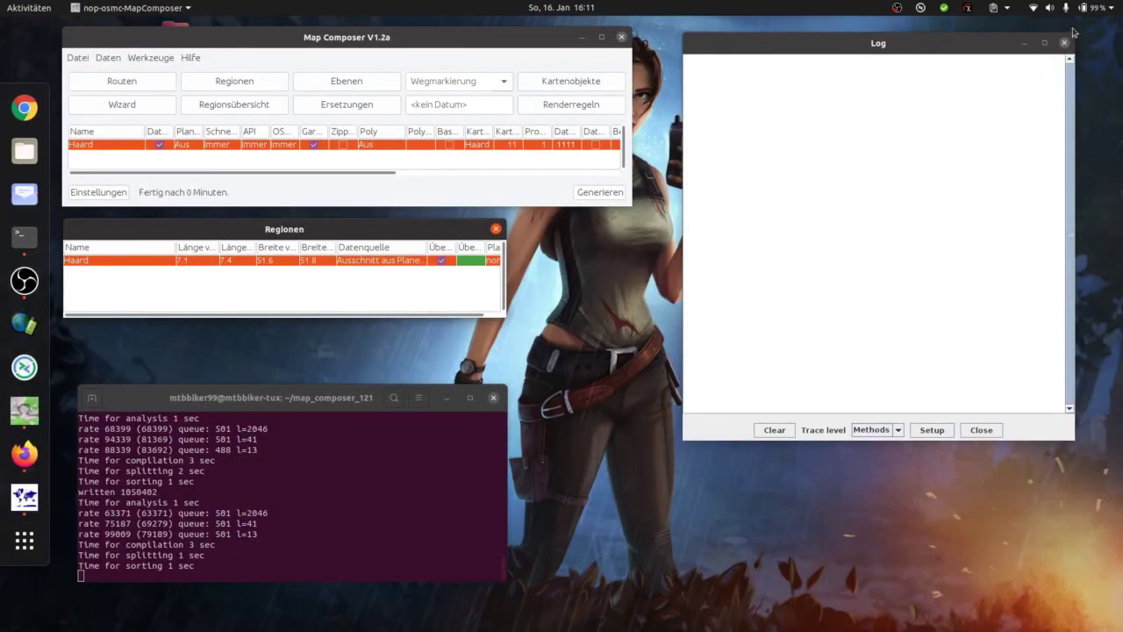
{"action": "left_click", "coordinate": [25, 497]}
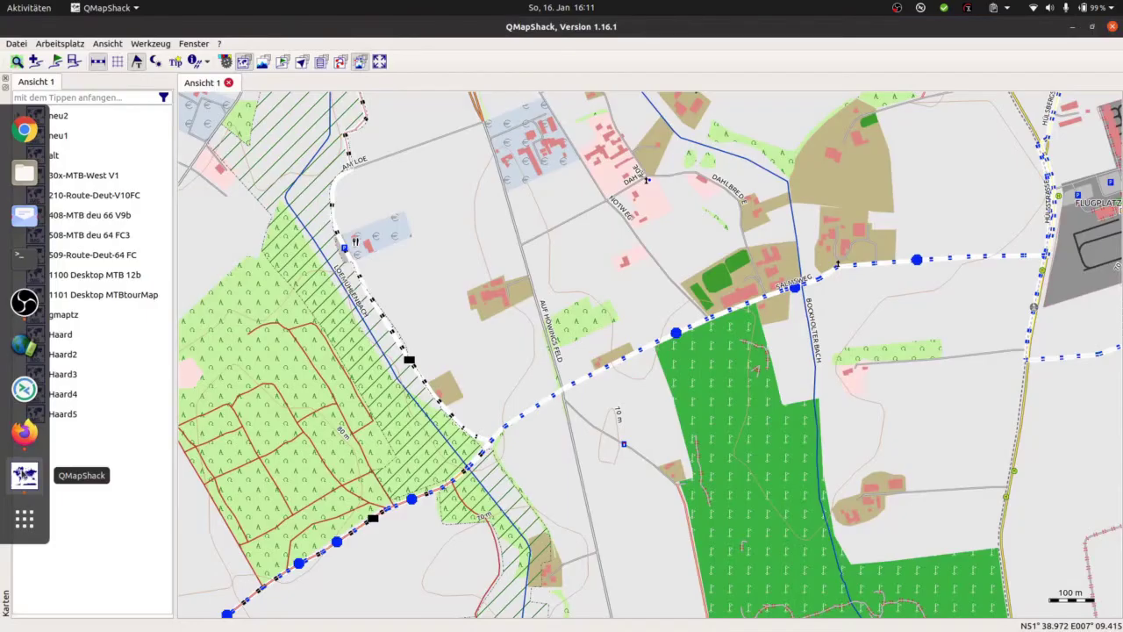
{"action": "left_click", "coordinate": [52, 120]}
{"action": "right_click", "coordinate": [53, 121]}
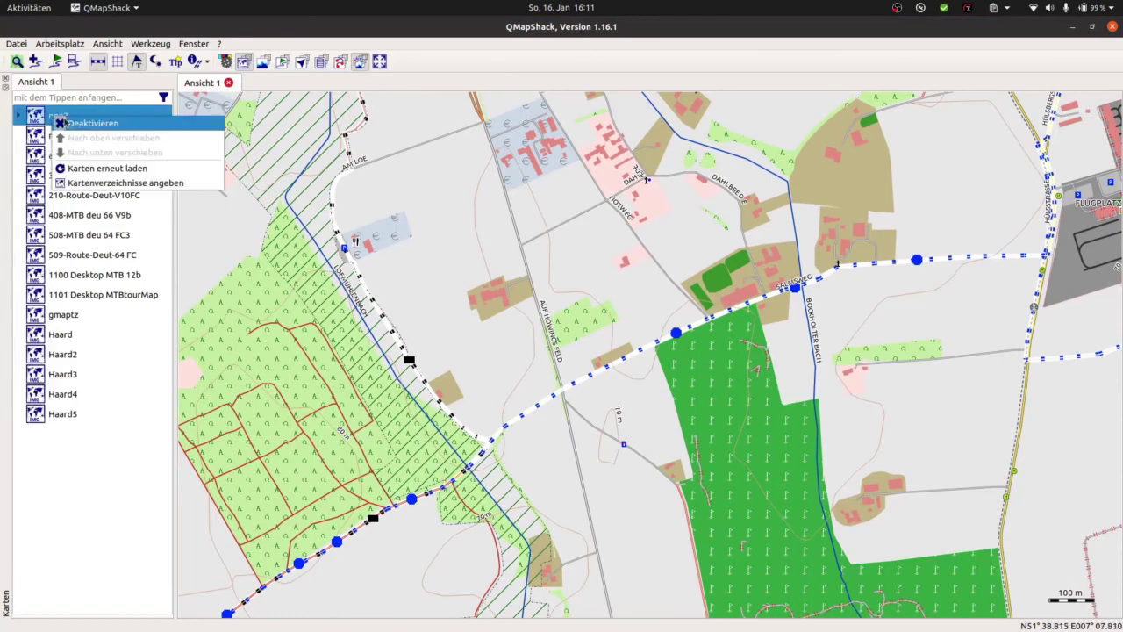